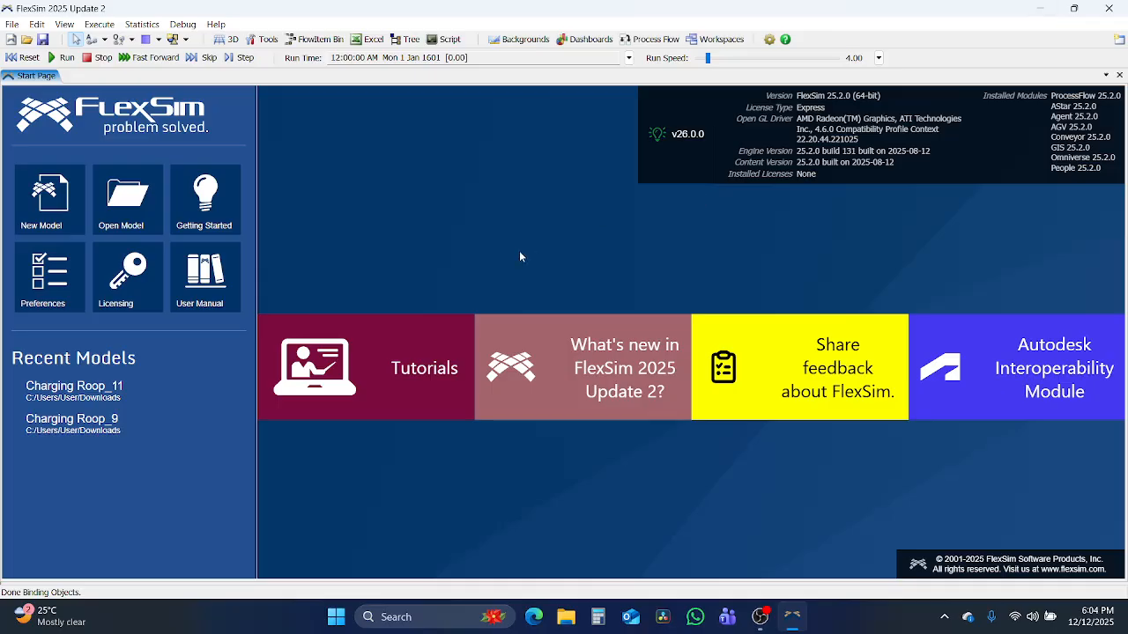
Create a new model with seconds, meters and liters as units and an 8:00:00 AM start time.
{"action": "left_click", "coordinate": [48, 214]}
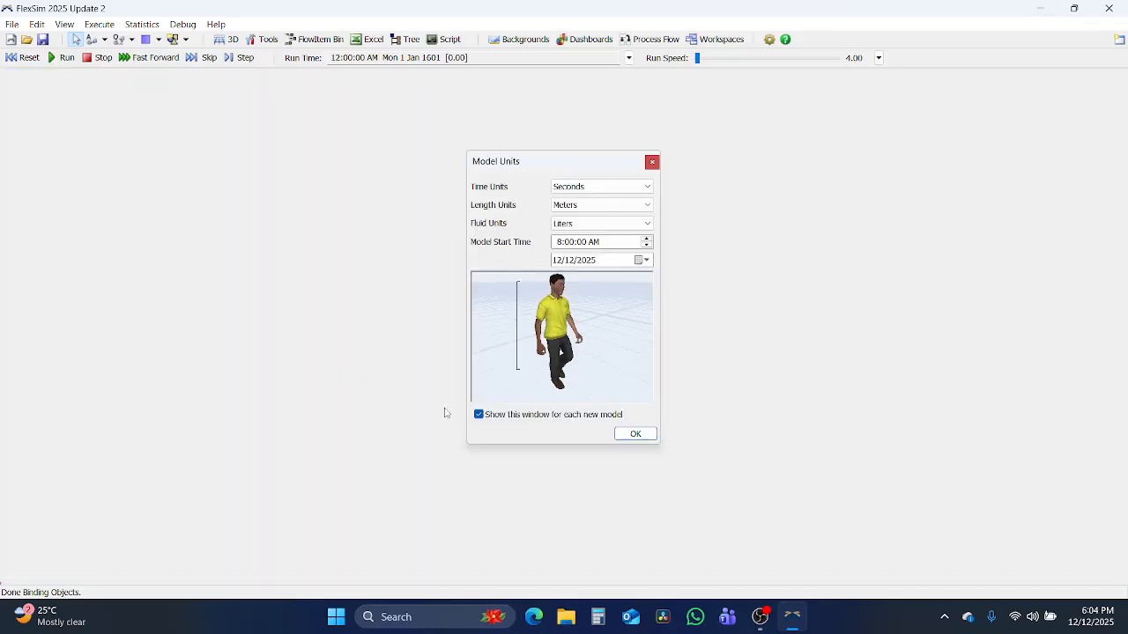
{"action": "key", "text": "Return"}
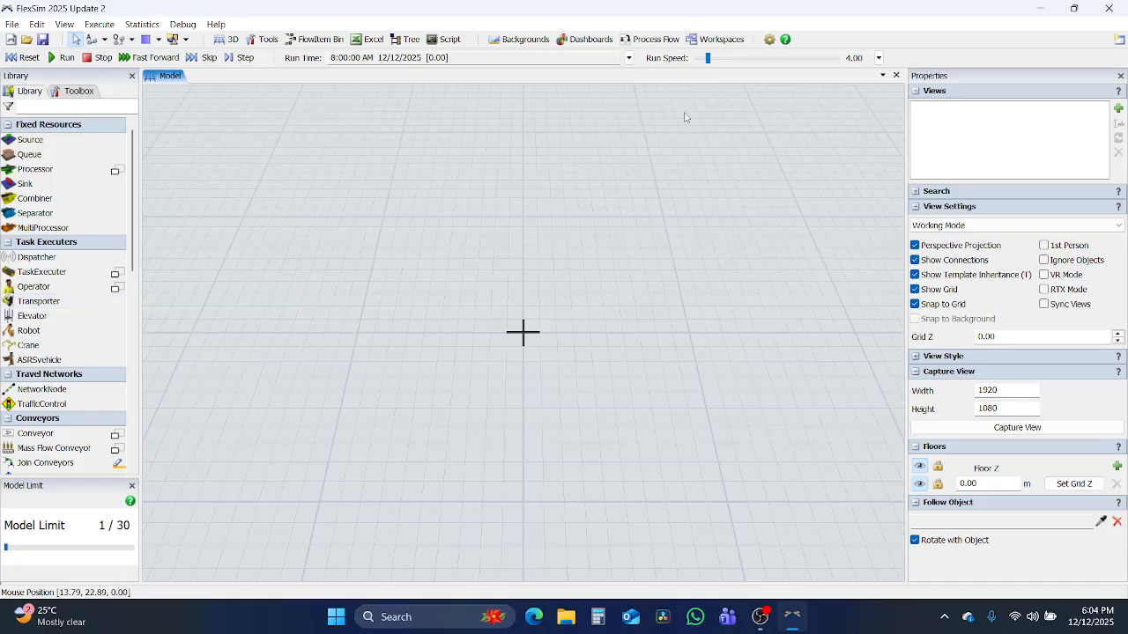
Draw a closed counterclockwise square loop of four straight AGV paths, about 20 m per side, centred on the origin.
{"action": "left_click", "coordinate": [44, 107]}
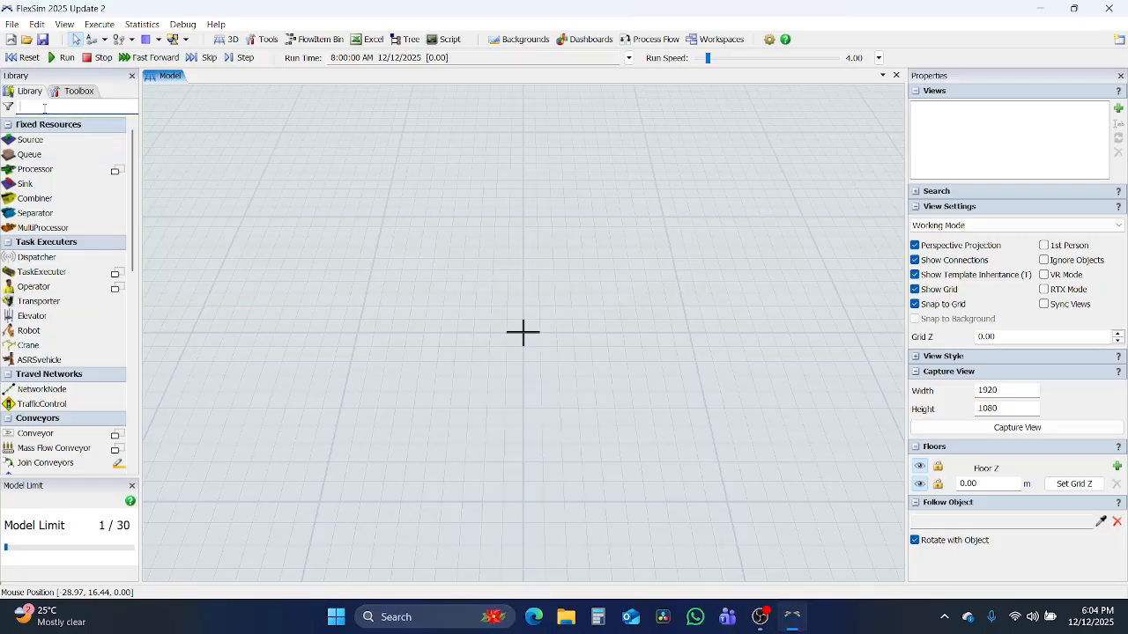
{"action": "type", "text": "path"}
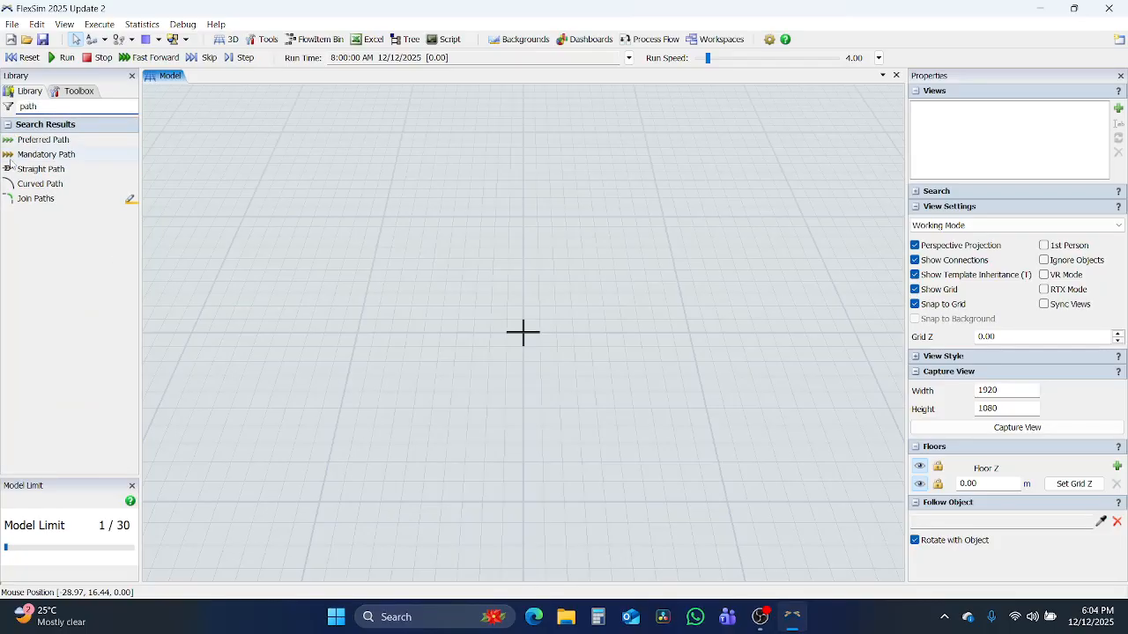
{"action": "left_click", "coordinate": [41, 169]}
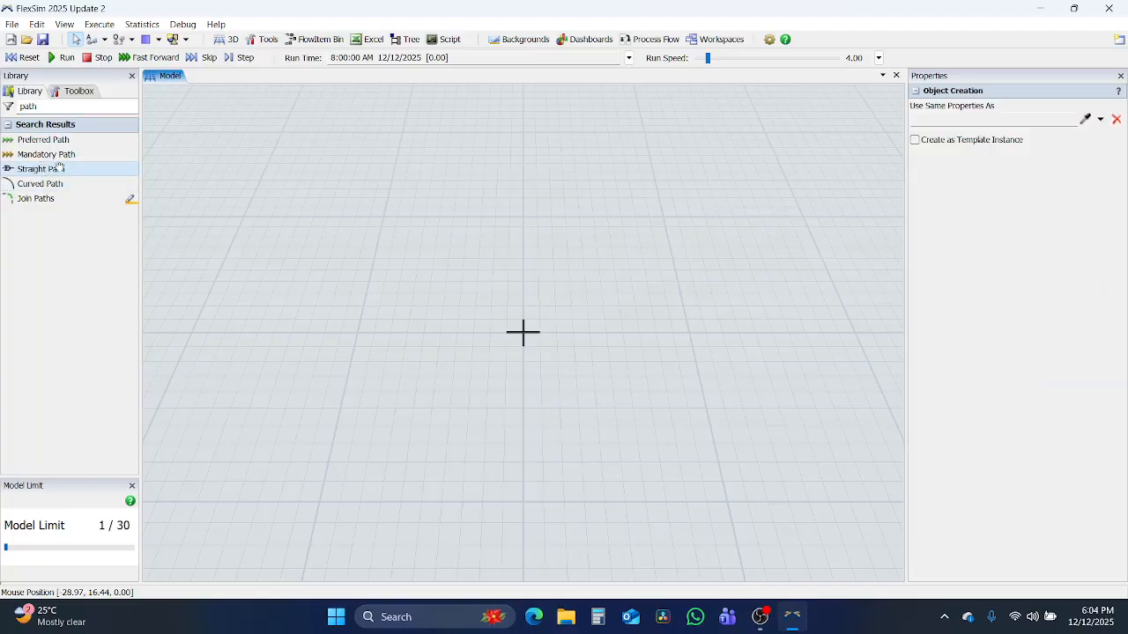
{"action": "left_click_drag", "start_coordinate": [384, 219], "coordinate": [324, 504]}
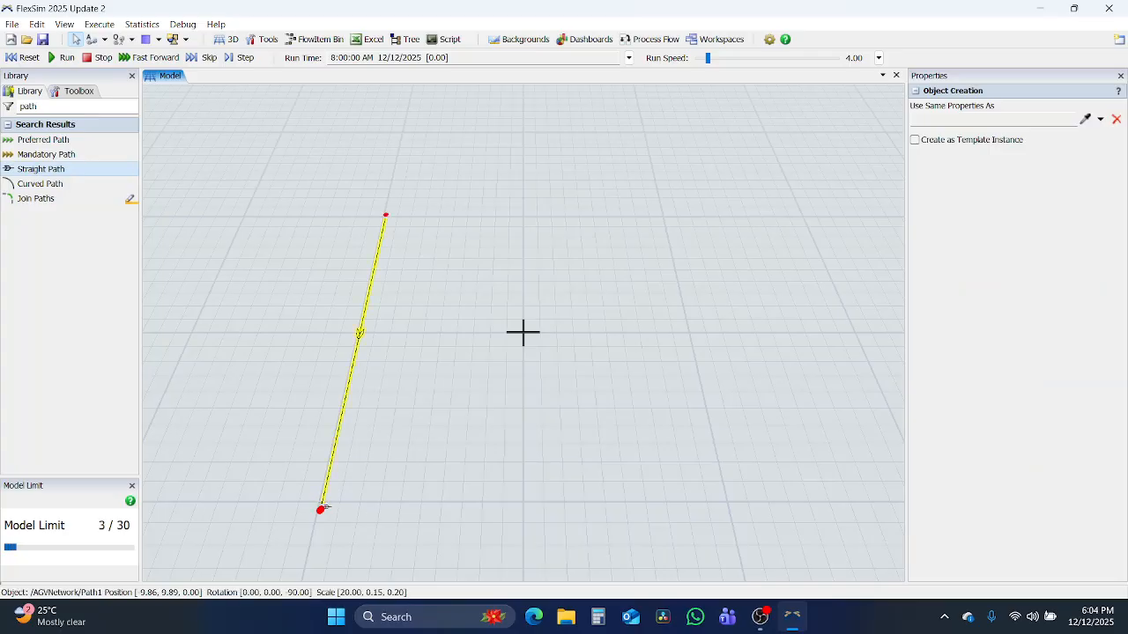
{"action": "mouse_move", "coordinate": [320, 502]}
{"action": "left_mouse_down"}
{"action": "mouse_move", "coordinate": [573, 506]}
{"action": "mouse_move", "coordinate": [730, 491]}
{"action": "mouse_move", "coordinate": [731, 503]}
{"action": "mouse_move", "coordinate": [717, 365]}
{"action": "mouse_move", "coordinate": [669, 217]}
{"action": "mouse_move", "coordinate": [390, 221]}
{"action": "left_mouse_up"}
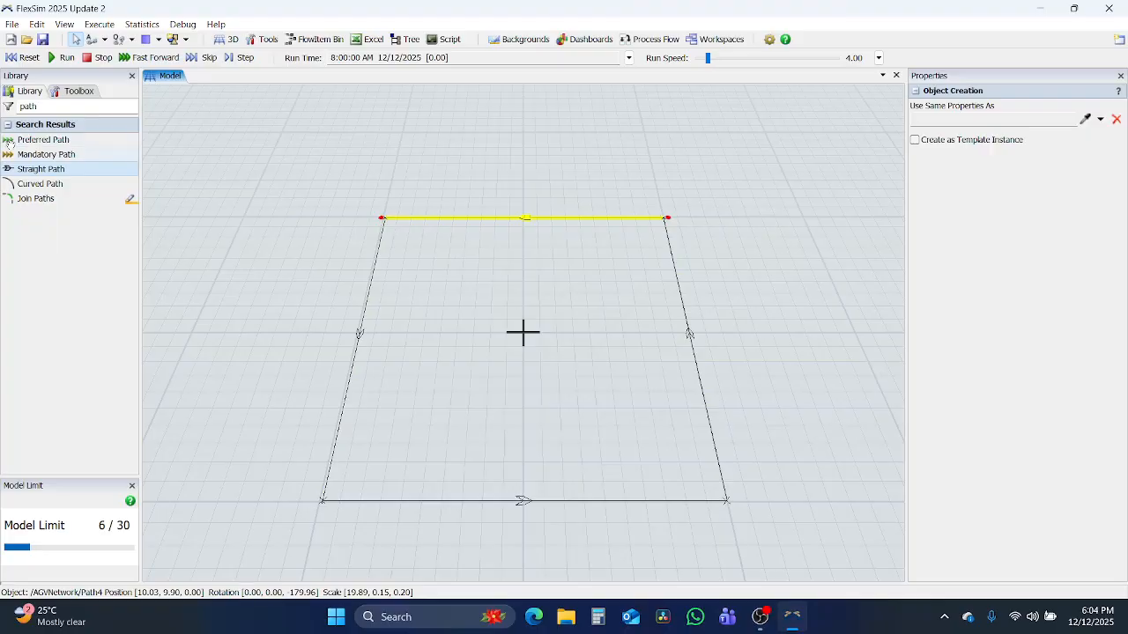
{"action": "key", "text": "Escape"}
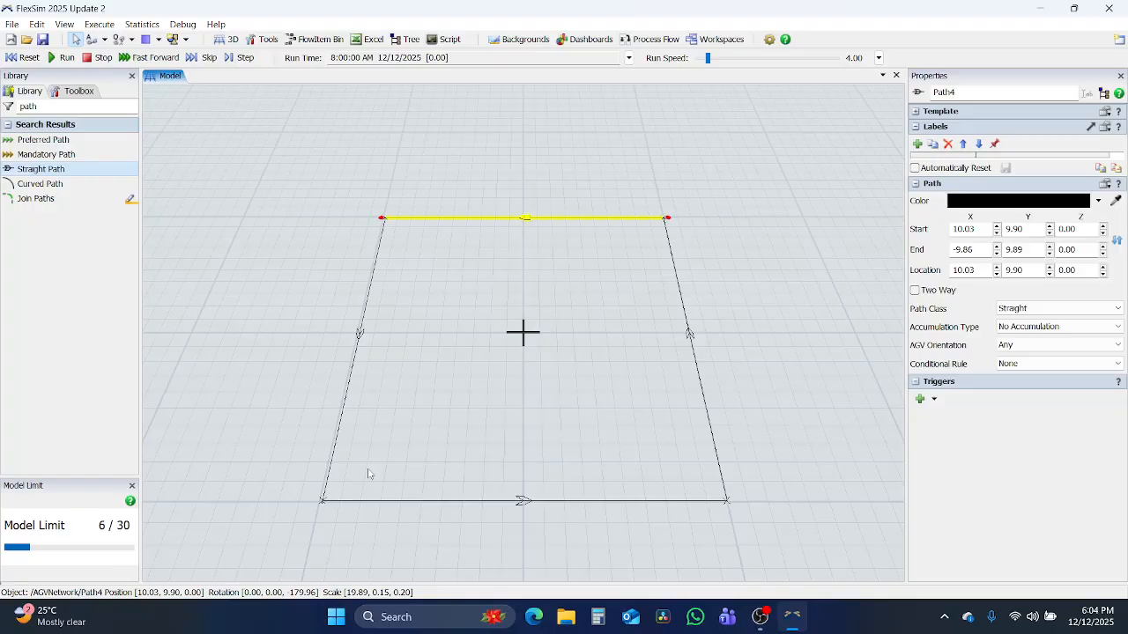
{"action": "left_click", "coordinate": [422, 411]}
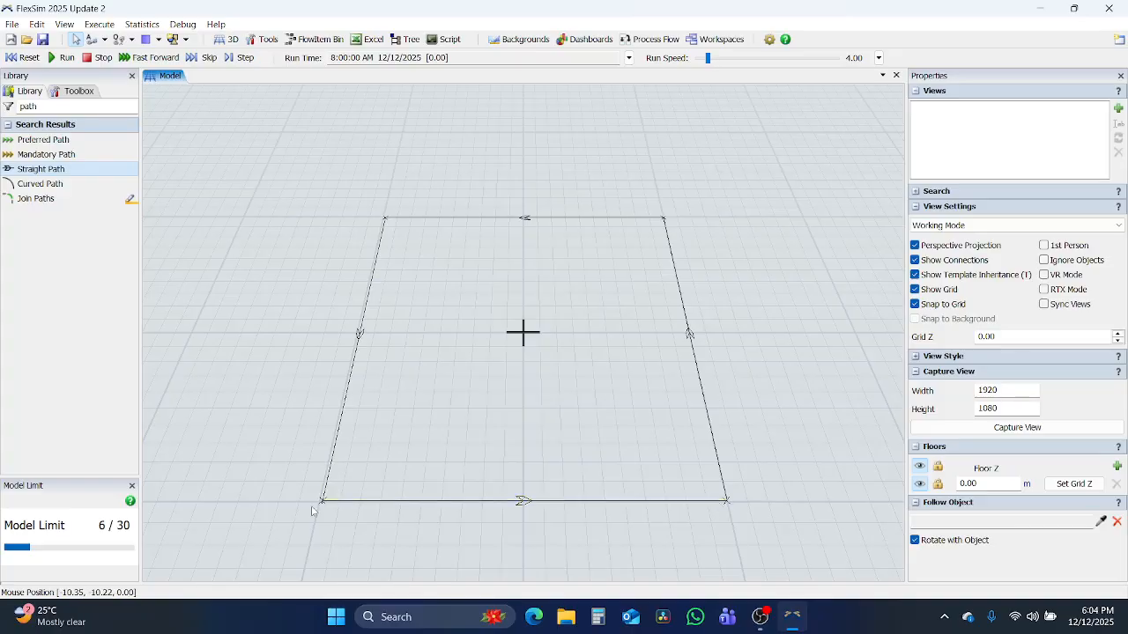
Examine the corners of the square path loop to check that the straight paths connect.
{"action": "scroll", "coordinate": [311, 511], "scroll_direction": "up", "scroll_amount": 3}
{"action": "scroll", "coordinate": [311, 511], "scroll_direction": "up", "scroll_amount": 3}
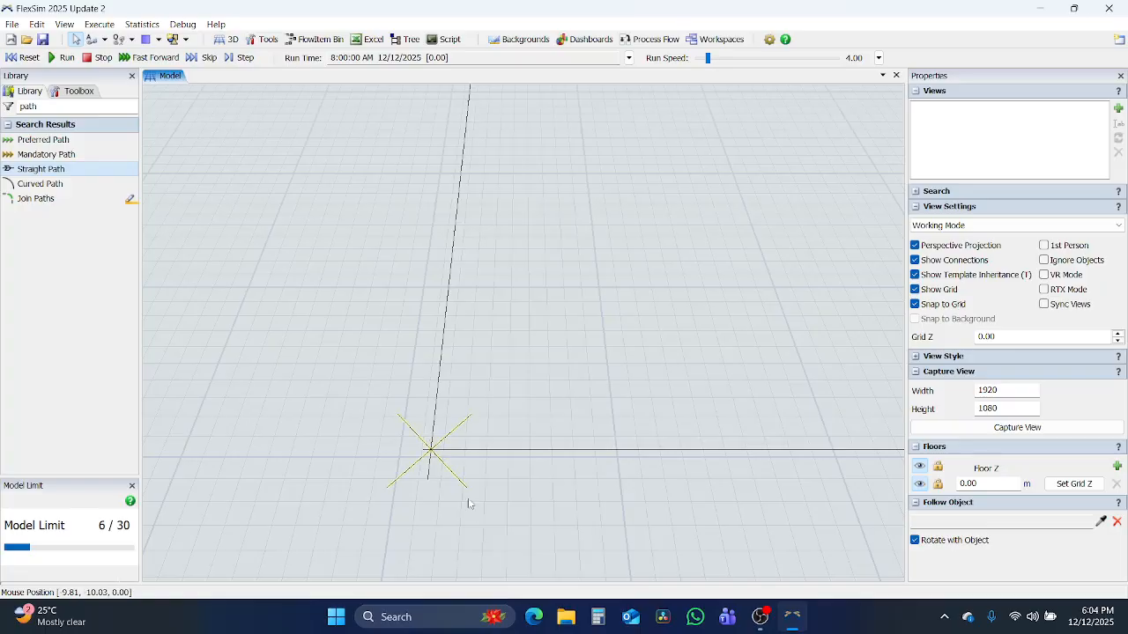
{"action": "scroll", "coordinate": [692, 461], "scroll_direction": "down", "scroll_amount": 5}
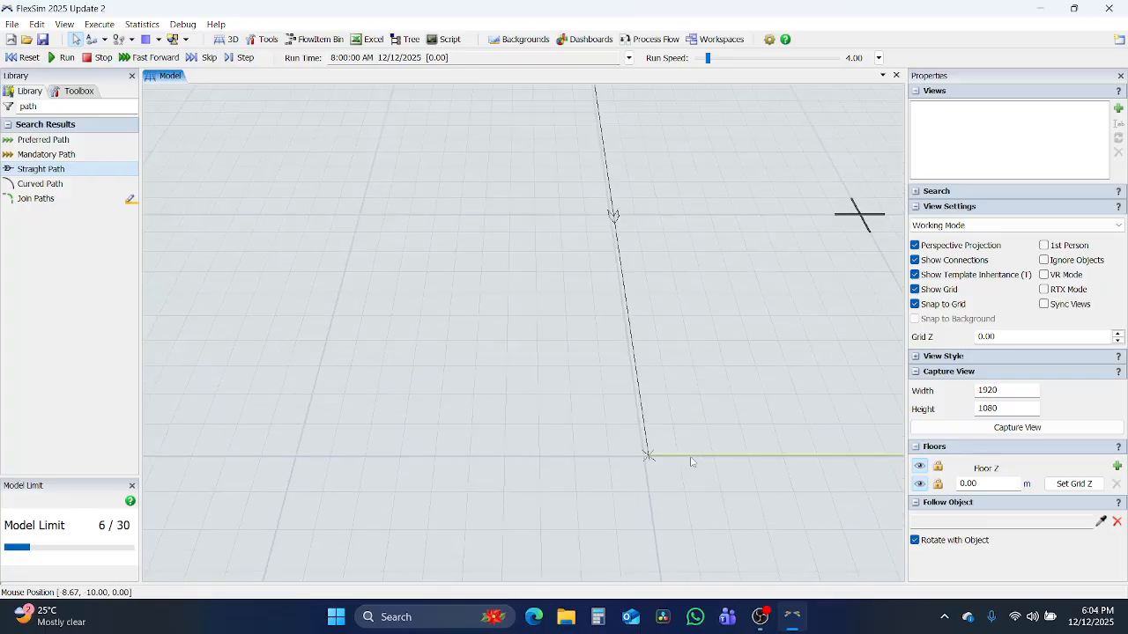
{"action": "left_click_drag", "start_coordinate": [840, 506], "coordinate": [99, 534]}
{"action": "left_click_drag", "start_coordinate": [556, 206], "coordinate": [577, 569]}
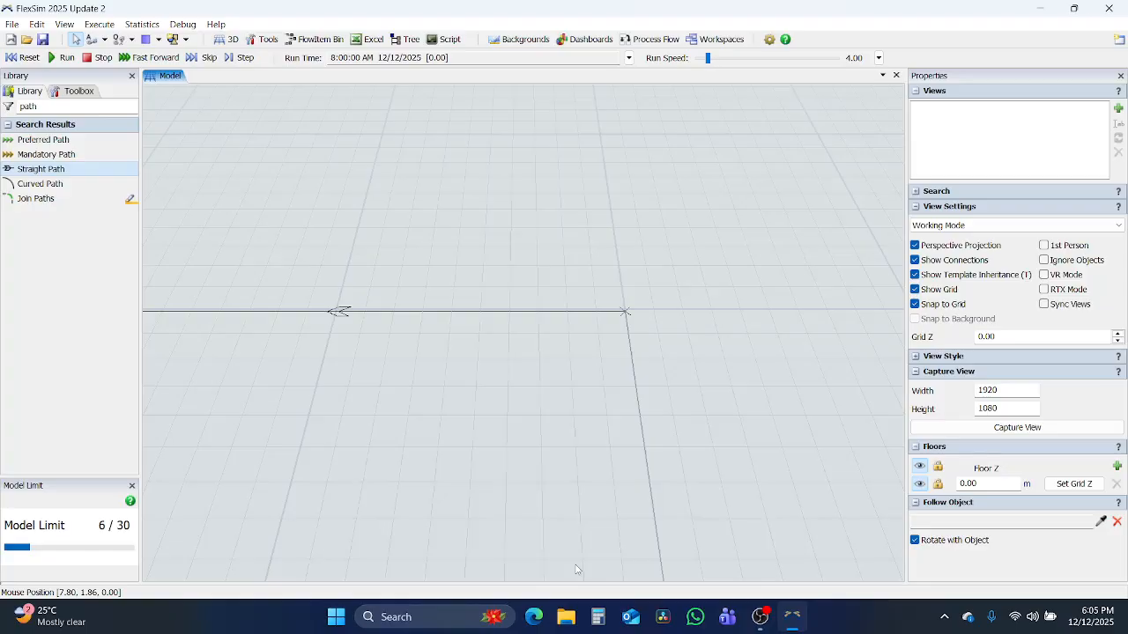
{"action": "left_click_drag", "start_coordinate": [552, 511], "coordinate": [763, 234]}
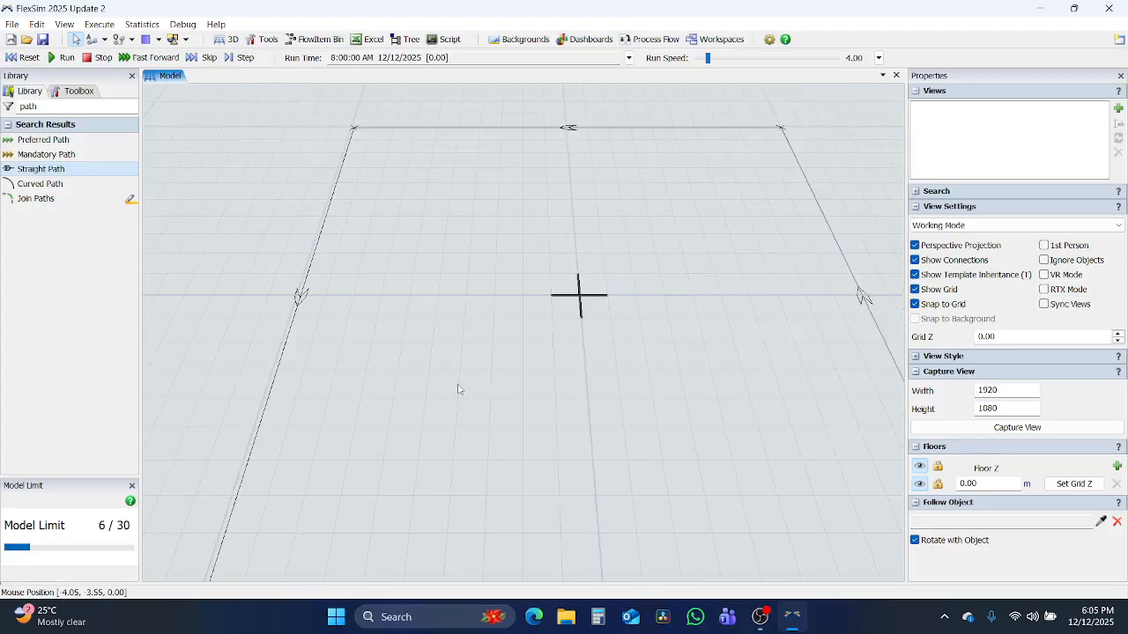
{"action": "left_click_drag", "start_coordinate": [458, 388], "coordinate": [526, 456]}
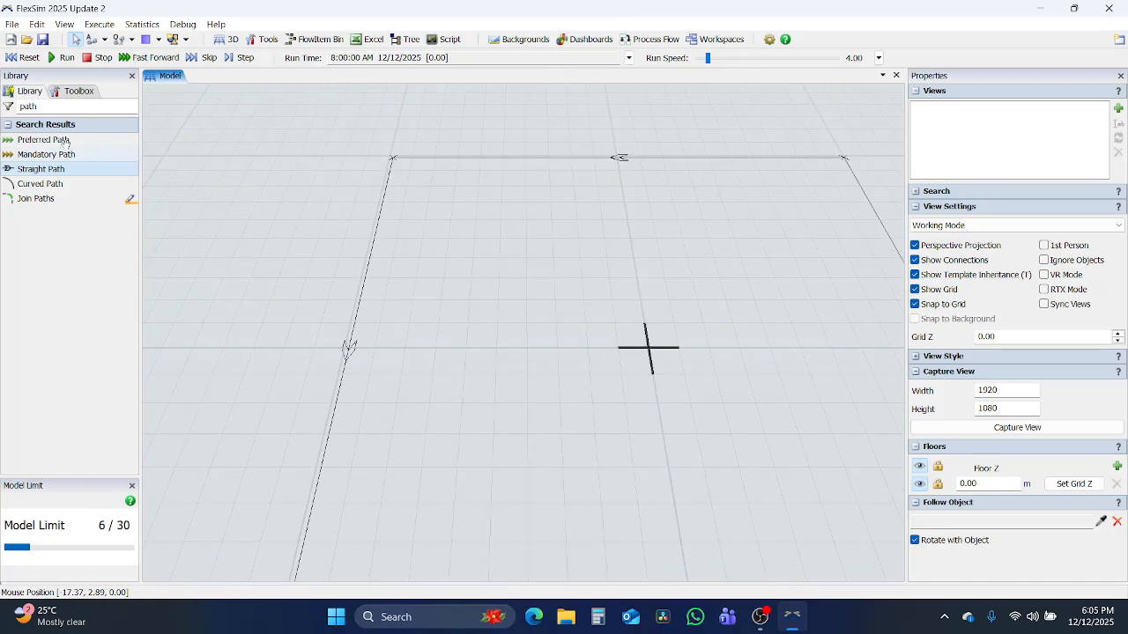
{"action": "left_click", "coordinate": [40, 170]}
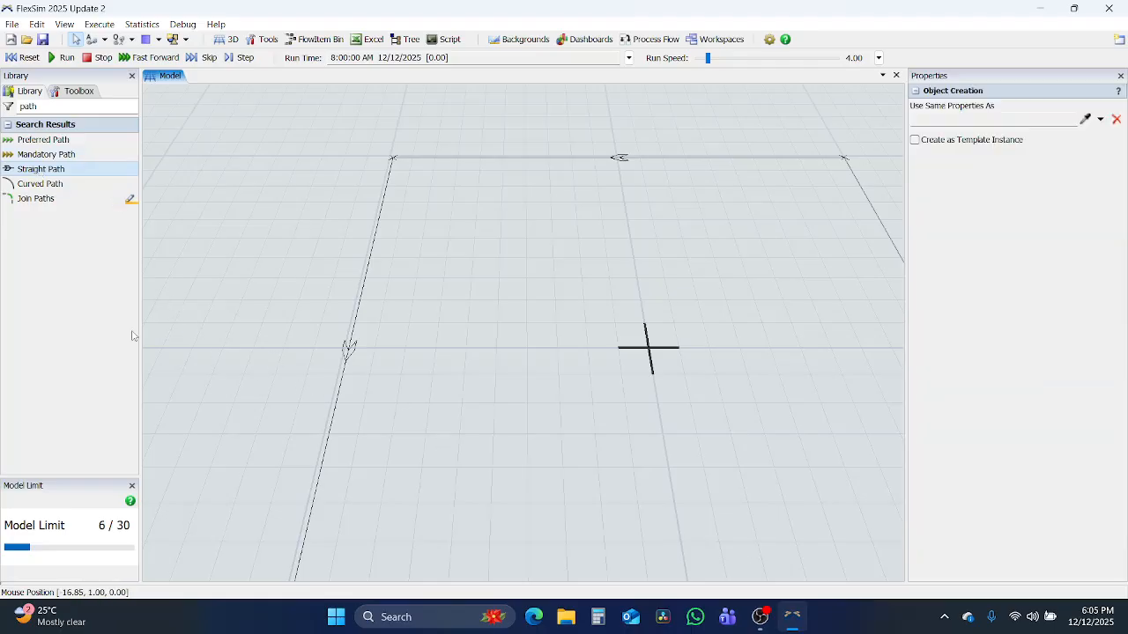
{"action": "scroll", "coordinate": [293, 345], "scroll_direction": "down", "scroll_amount": 3}
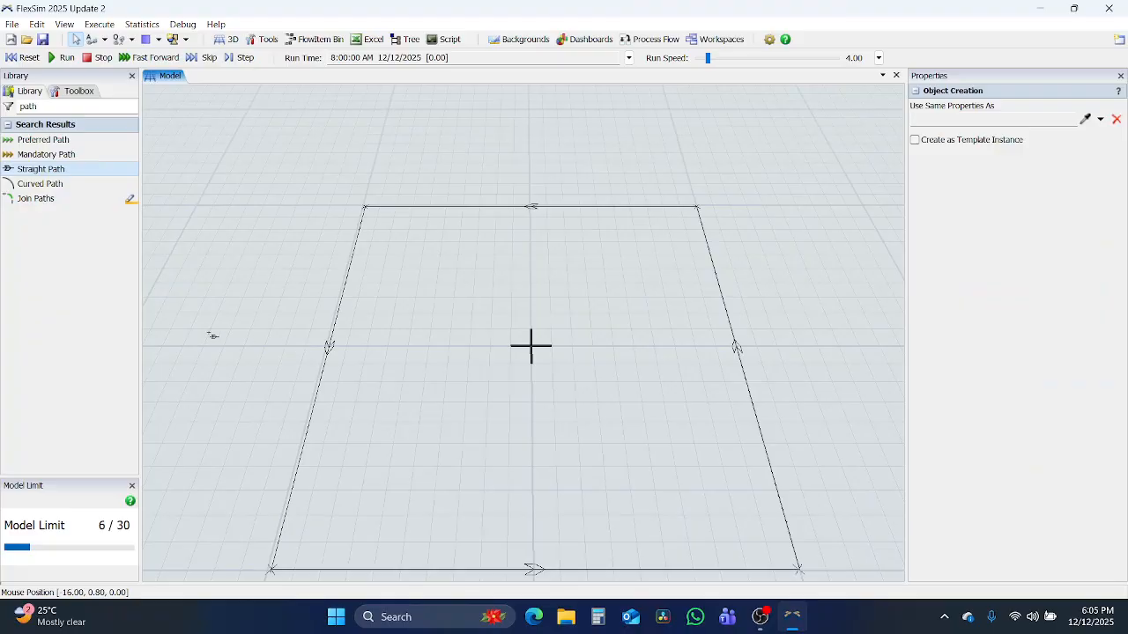
{"action": "key", "text": "Escape"}
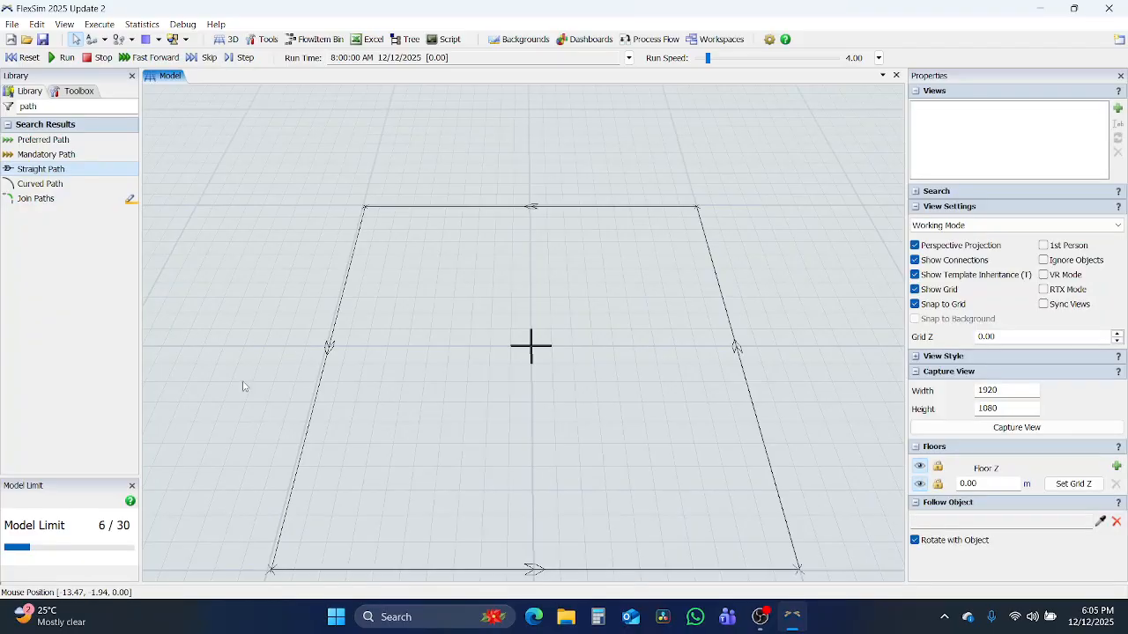
Draw four parallel straight paths about 10 m long, running from X about -20 to the loop's left side at Y about 0, -3, 4 and -7.
{"action": "left_click_drag", "start_coordinate": [244, 385], "coordinate": [390, 324]}
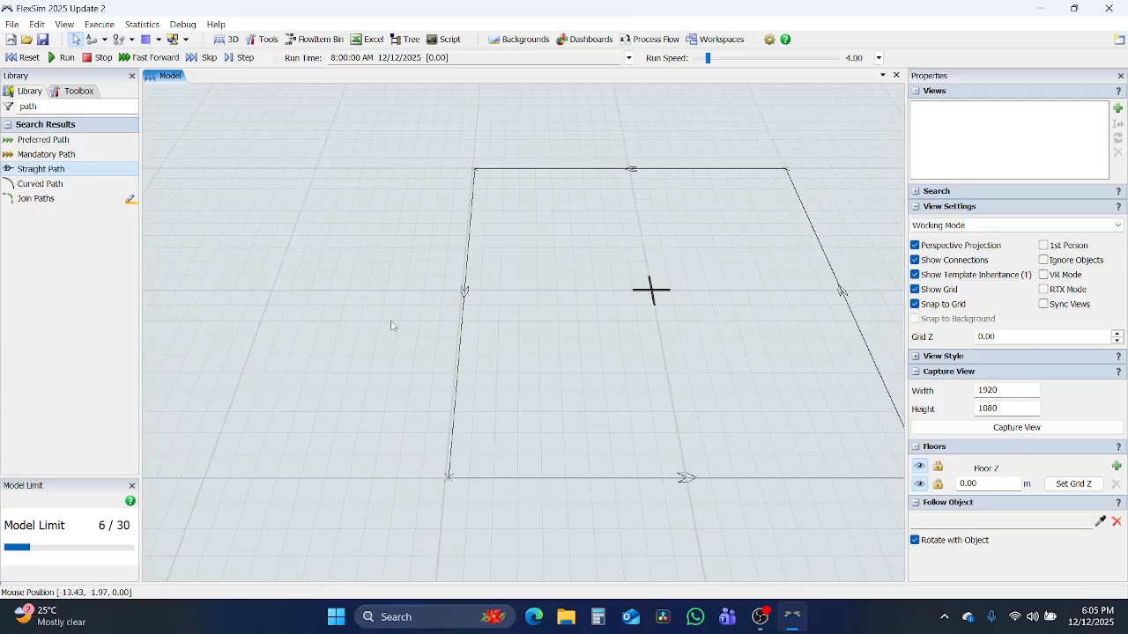
{"action": "left_click", "coordinate": [35, 168]}
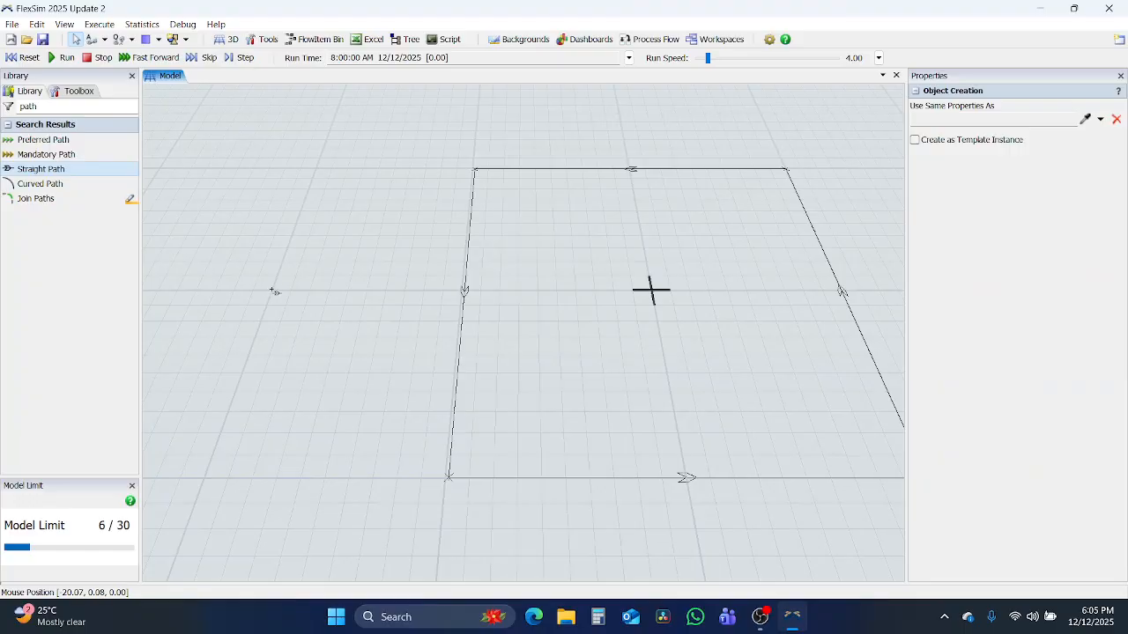
{"action": "mouse_move", "coordinate": [271, 291]}
{"action": "left_mouse_down"}
{"action": "mouse_move", "coordinate": [517, 317]}
{"action": "mouse_move", "coordinate": [465, 292]}
{"action": "left_mouse_up"}
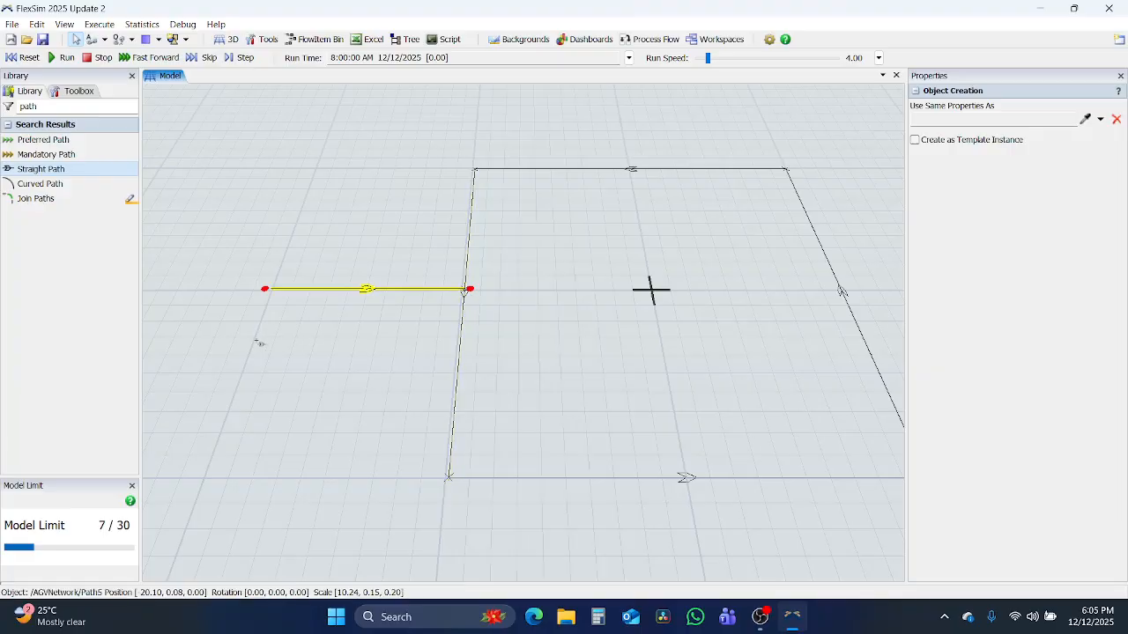
{"action": "left_click_drag", "start_coordinate": [259, 342], "coordinate": [465, 344]}
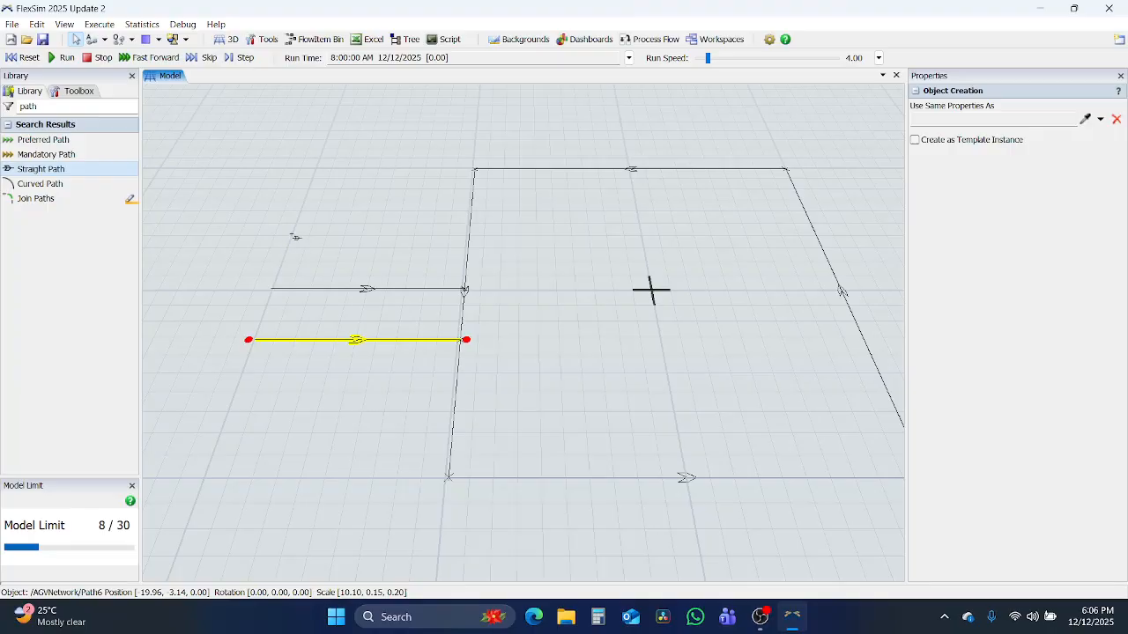
{"action": "left_click_drag", "start_coordinate": [296, 237], "coordinate": [472, 237]}
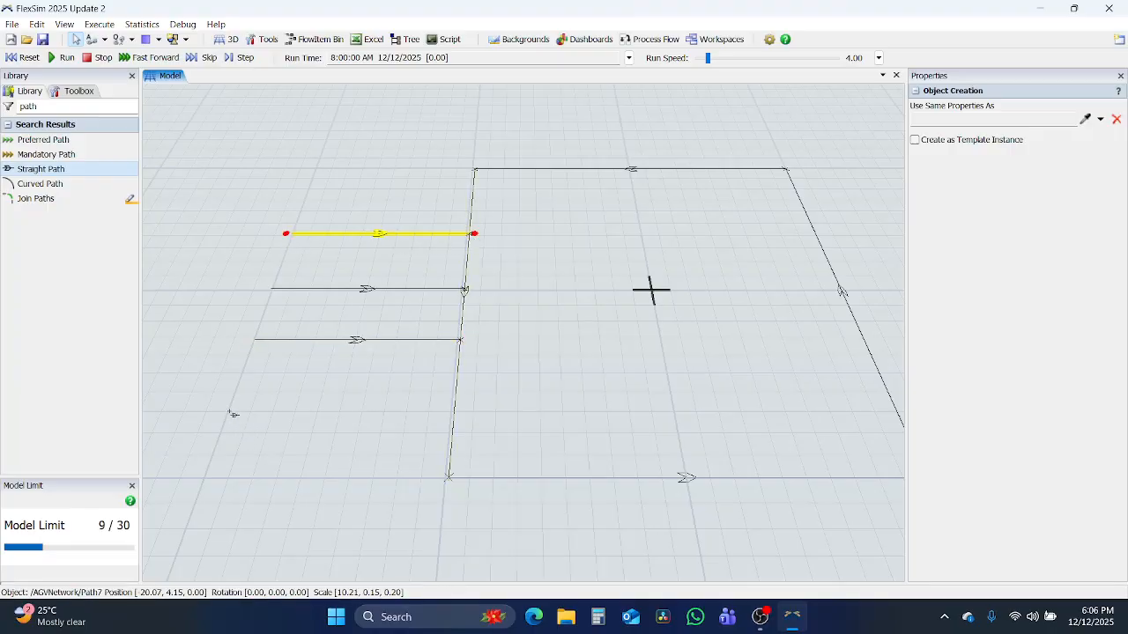
{"action": "left_click_drag", "start_coordinate": [232, 414], "coordinate": [458, 414]}
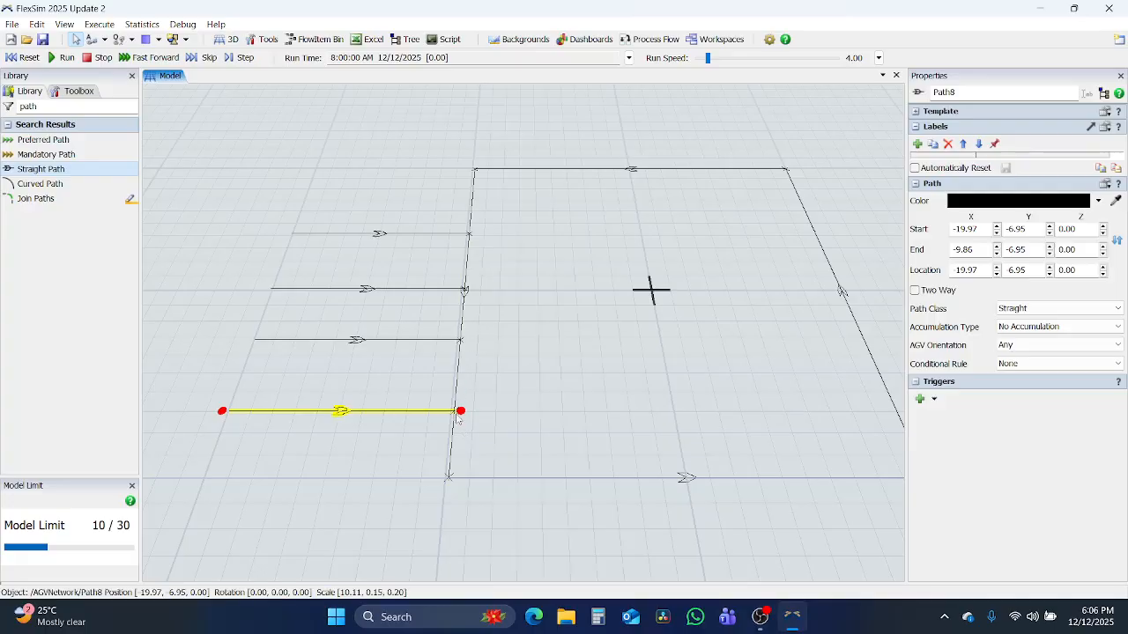
Make all four branch paths beside the loop two-way.
{"action": "left_click", "coordinate": [424, 234]}
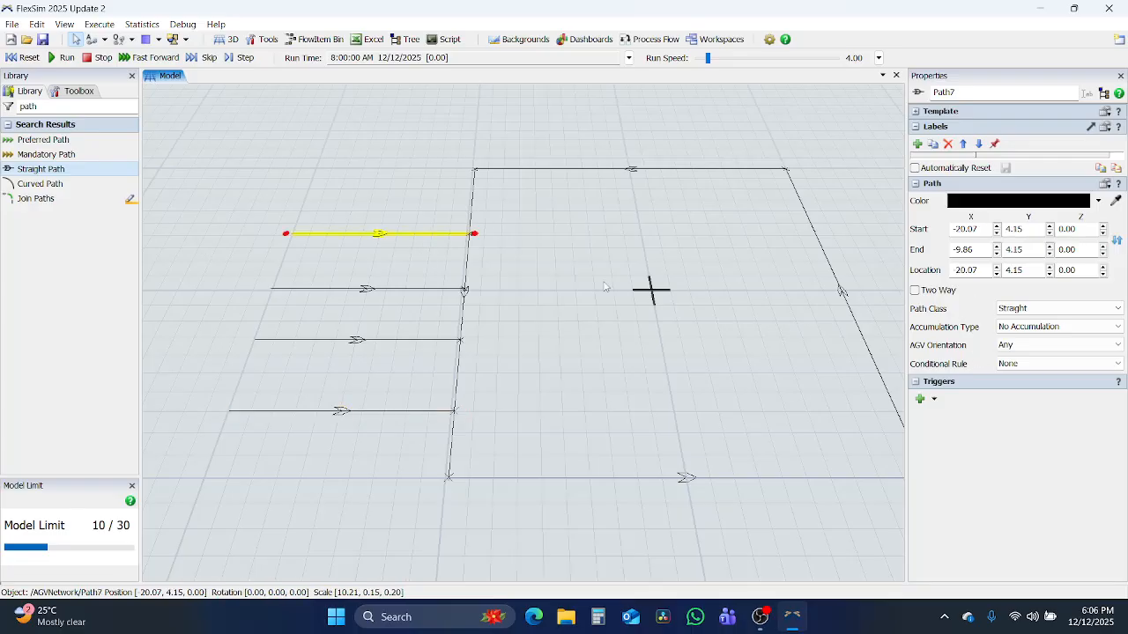
{"action": "left_click", "coordinate": [915, 290]}
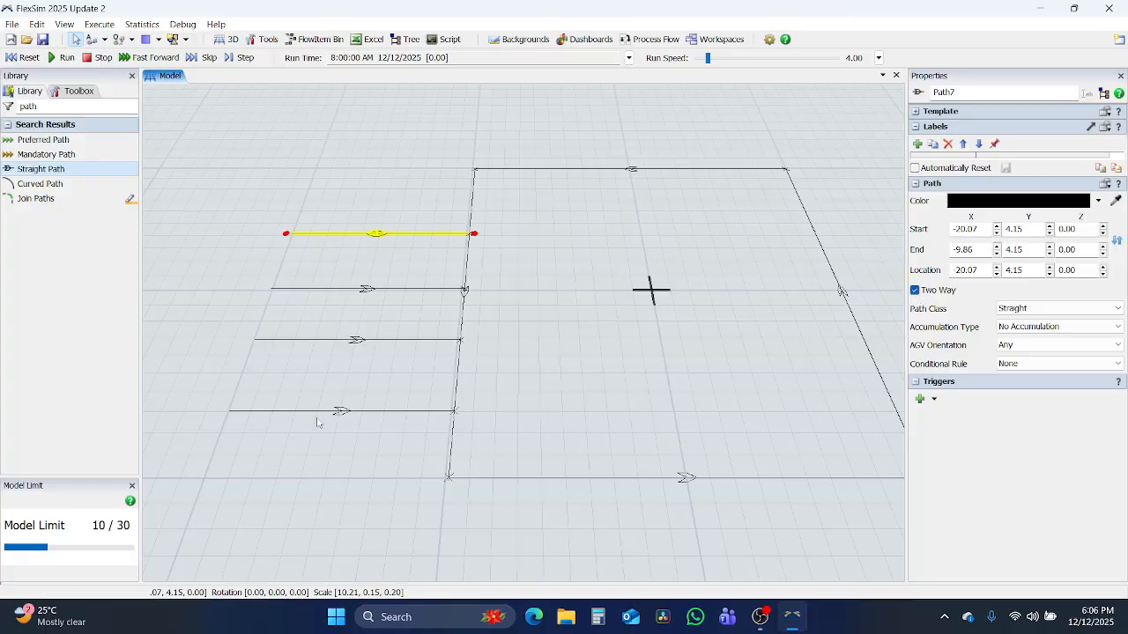
{"action": "left_click", "coordinate": [344, 289]}
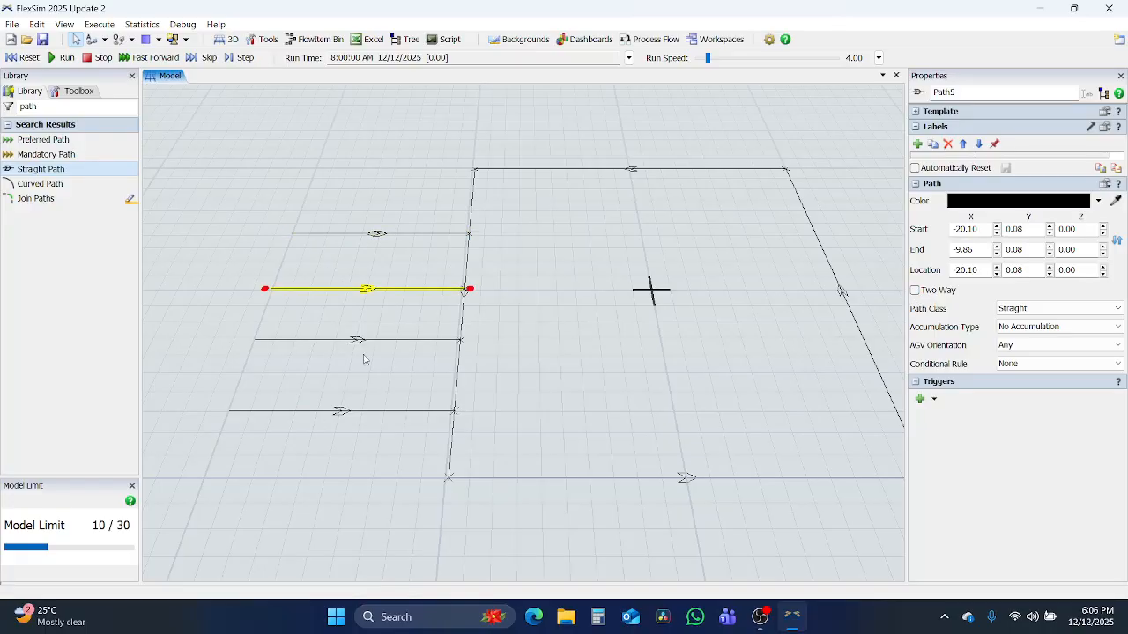
{"action": "left_click", "coordinate": [915, 289]}
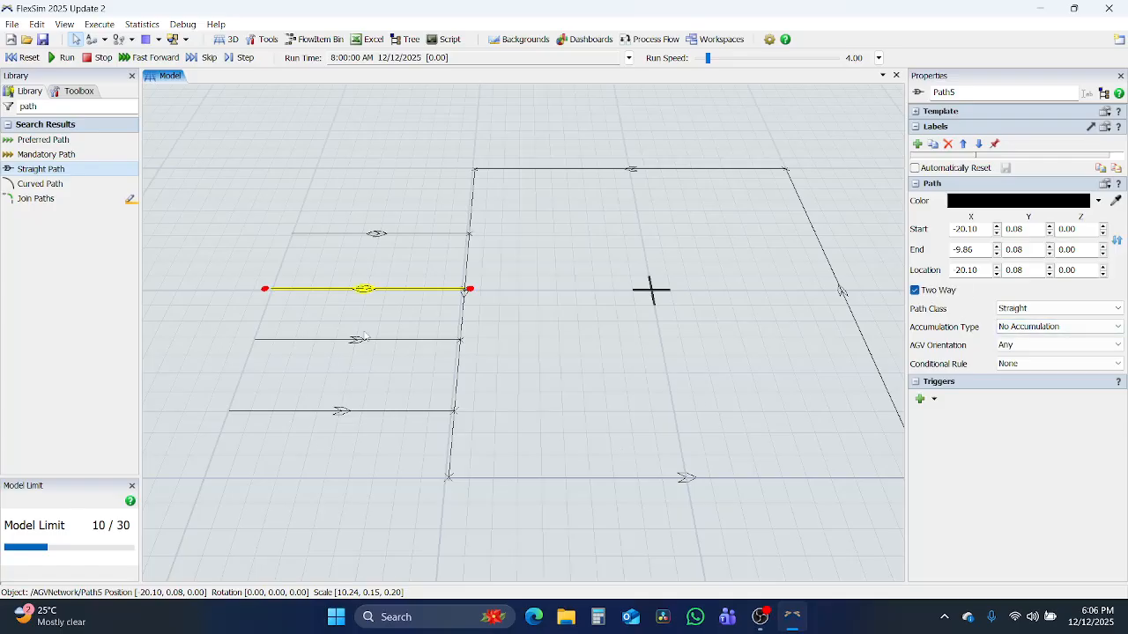
{"action": "right_click_drag", "start_coordinate": [337, 310], "coordinate": [400, 293]}
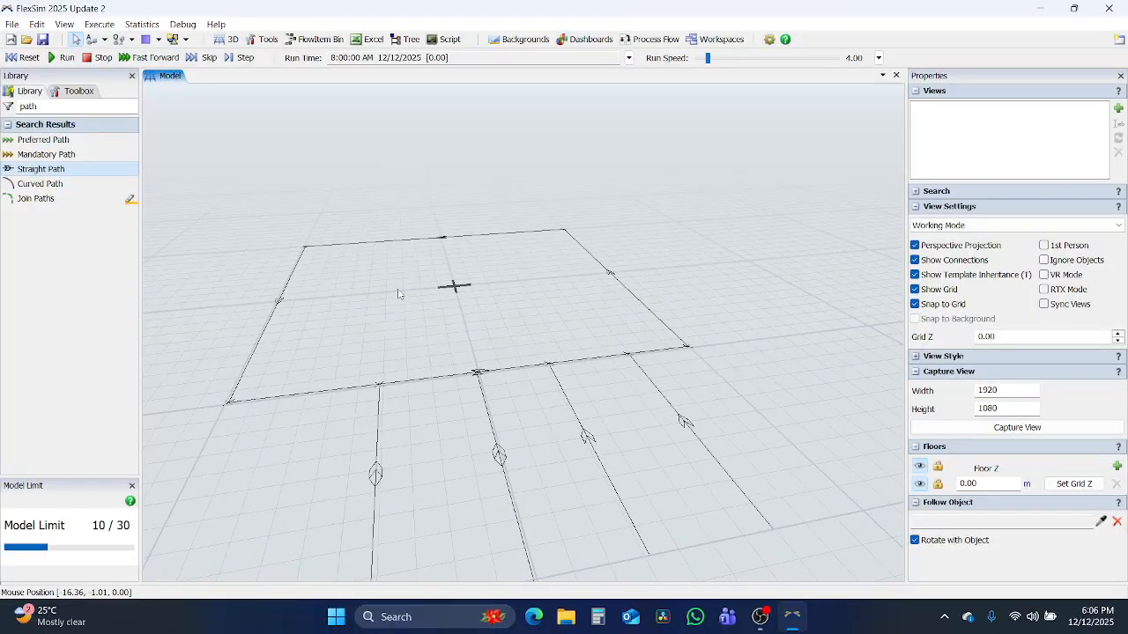
{"action": "left_click", "coordinate": [600, 462]}
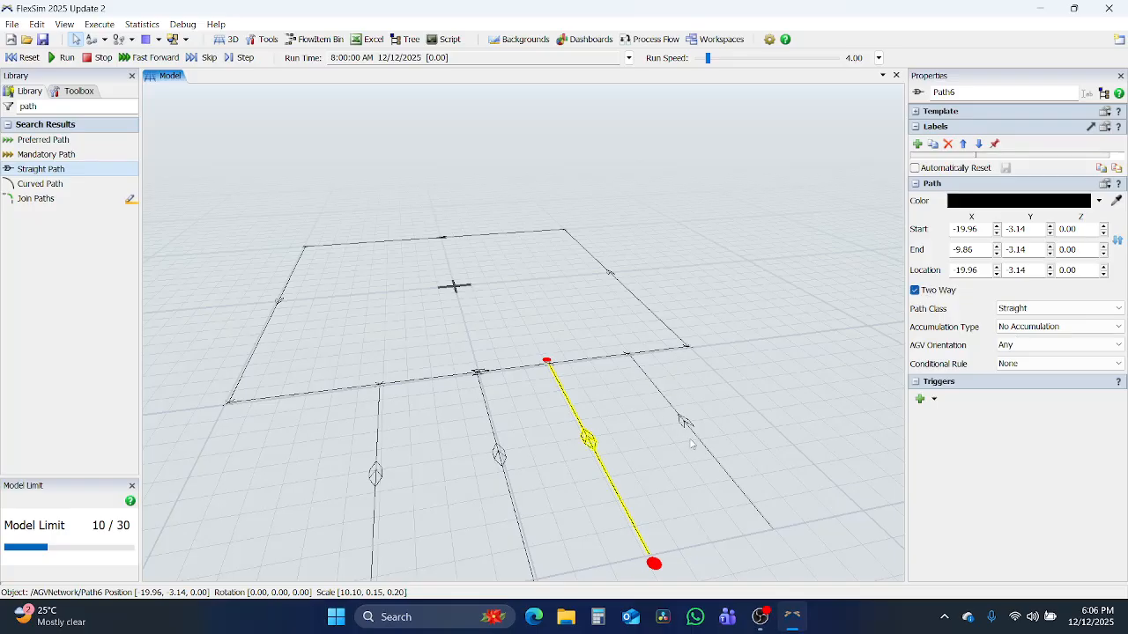
{"action": "left_click", "coordinate": [705, 446]}
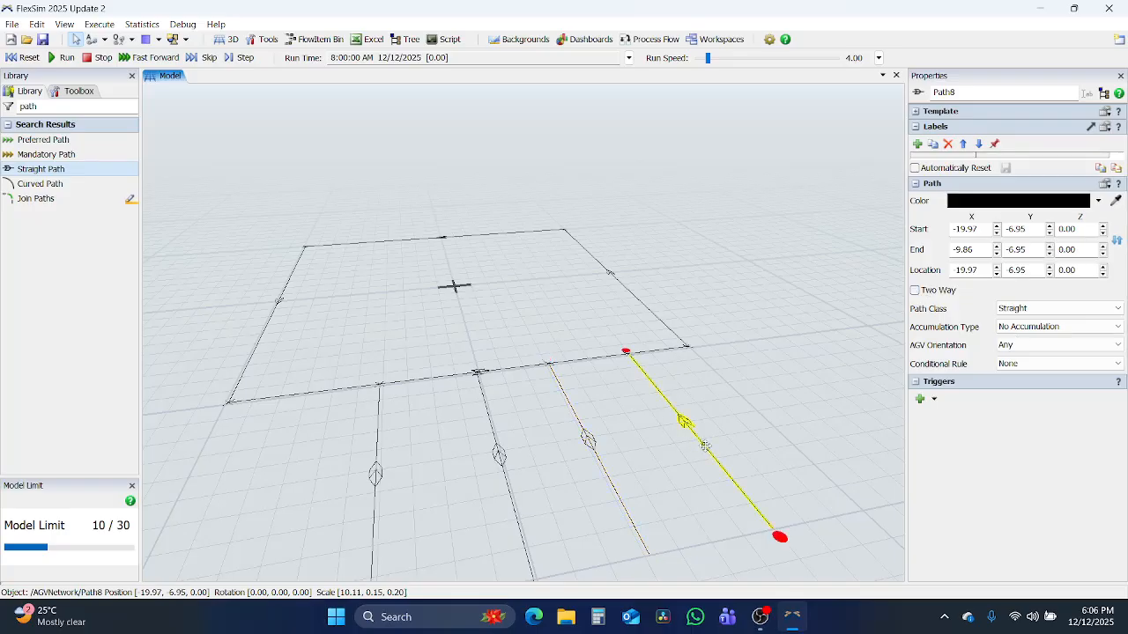
{"action": "left_click", "coordinate": [914, 290]}
Clear the library filter and place a Source outside the loop, in front of its lower path.
{"action": "right_click_drag", "start_coordinate": [775, 431], "coordinate": [710, 441]}
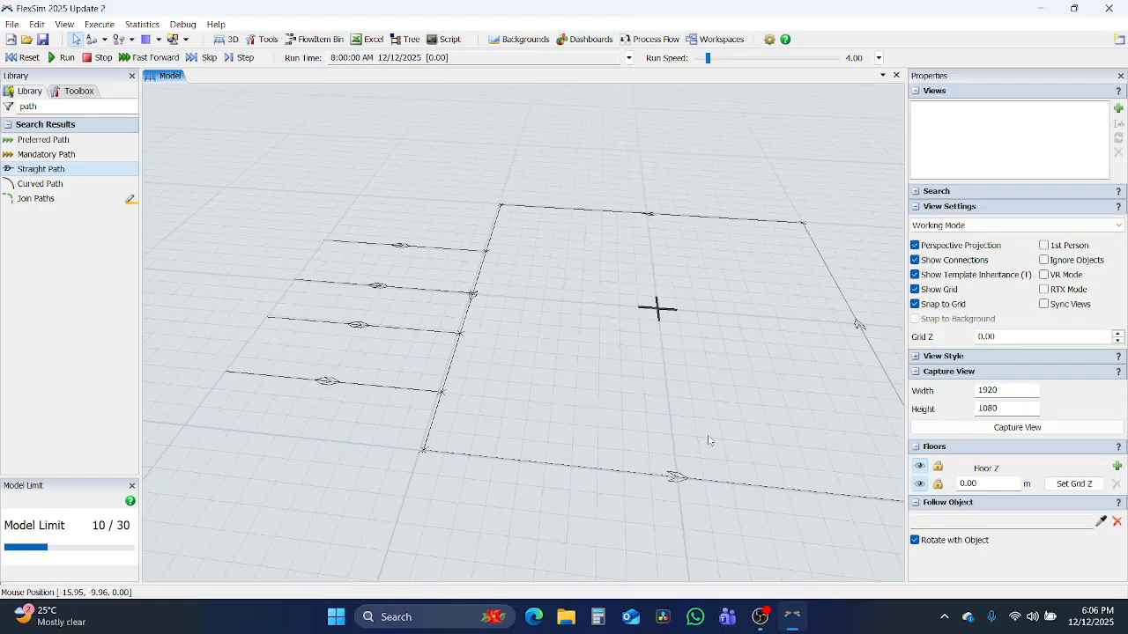
{"action": "left_click_drag", "start_coordinate": [636, 560], "coordinate": [503, 421]}
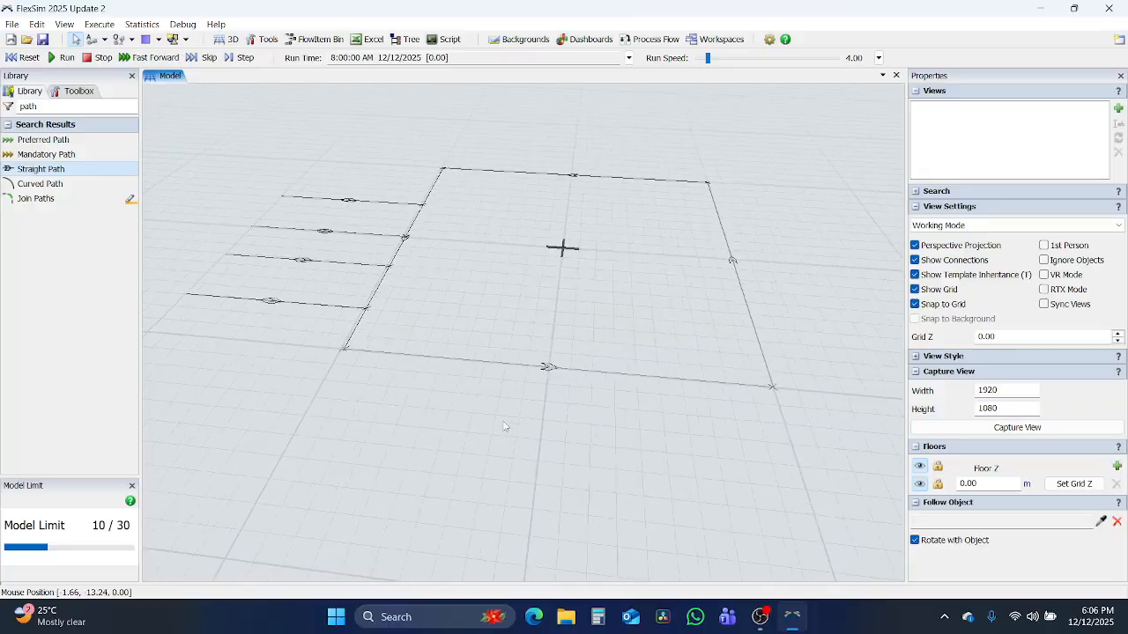
{"action": "double_click", "coordinate": [32, 105]}
{"action": "key", "text": "BackSpace"}
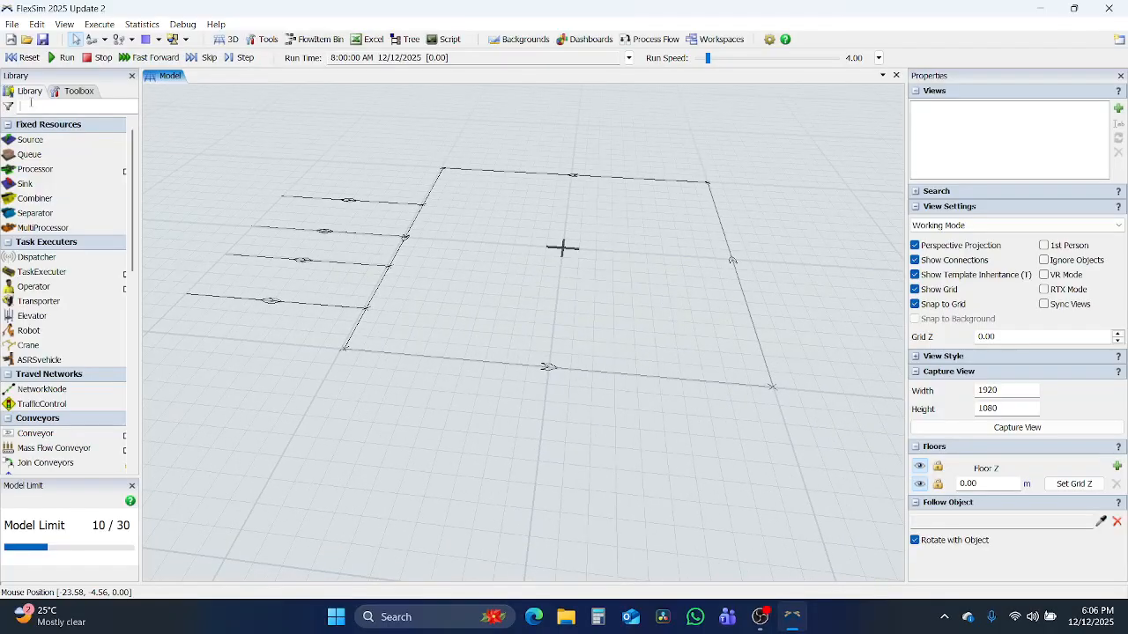
{"action": "left_click", "coordinate": [26, 138]}
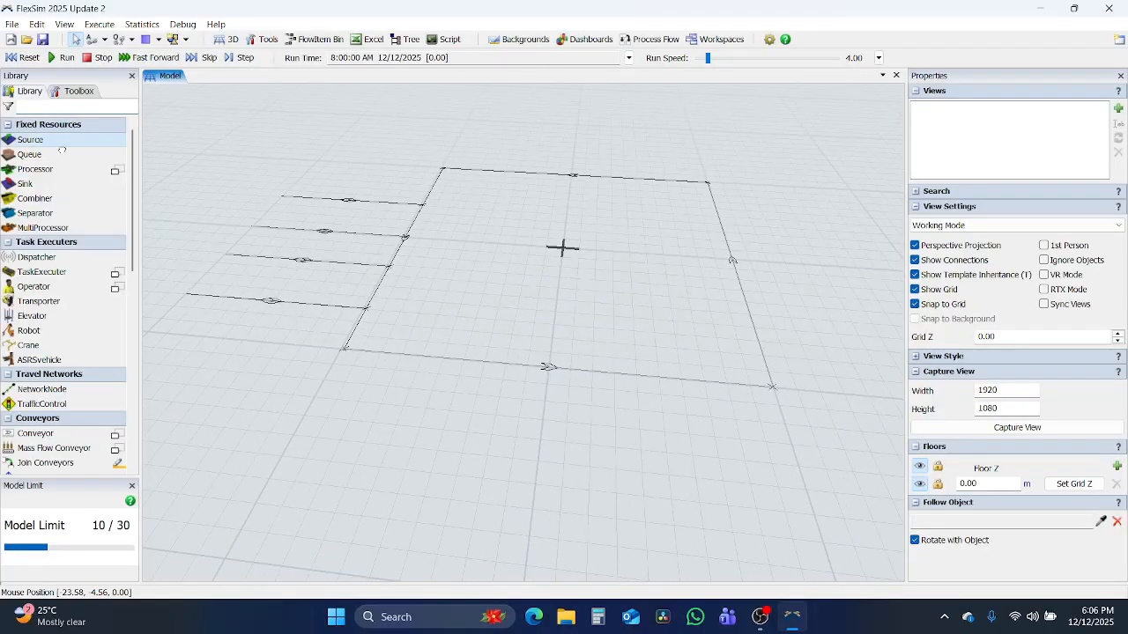
{"action": "left_click", "coordinate": [523, 535]}
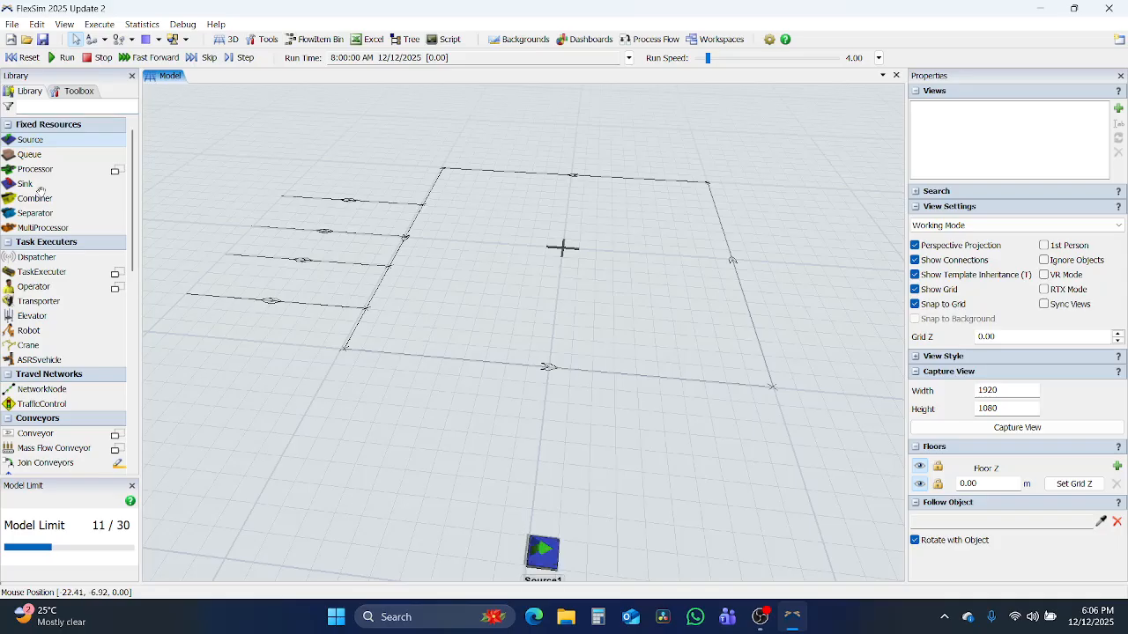
Place a Queue between the Source and the loop at about X 3.5, Y -14.4, and connect the Source to it.
{"action": "left_click", "coordinate": [29, 157]}
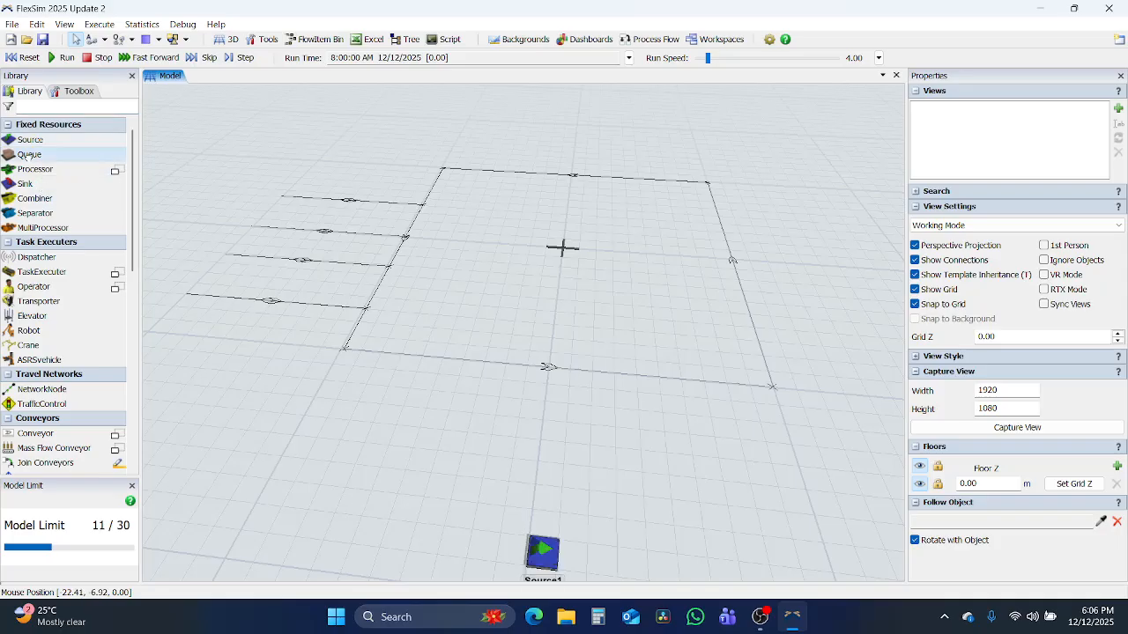
{"action": "left_click", "coordinate": [547, 459]}
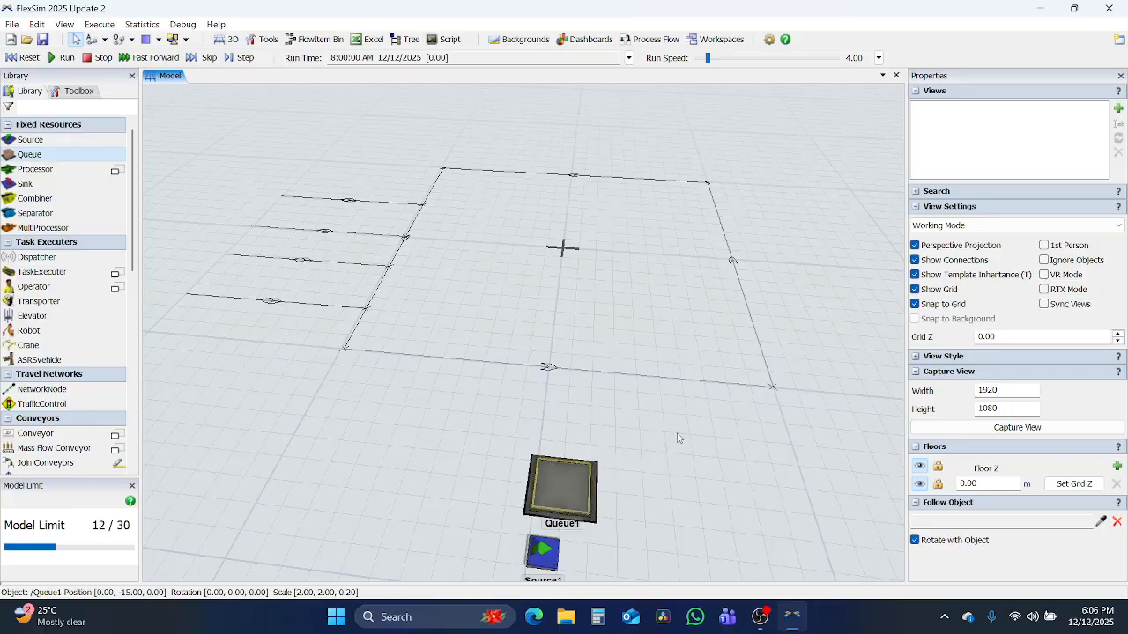
{"action": "left_click_drag", "start_coordinate": [561, 487], "coordinate": [629, 456]}
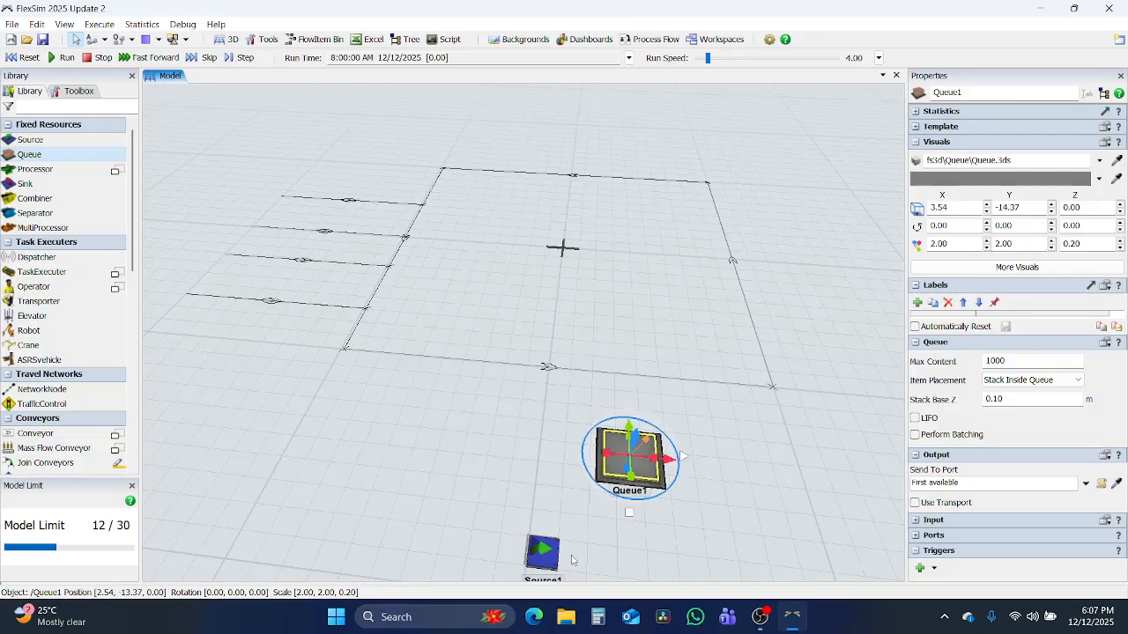
{"action": "left_click", "coordinate": [546, 552]}
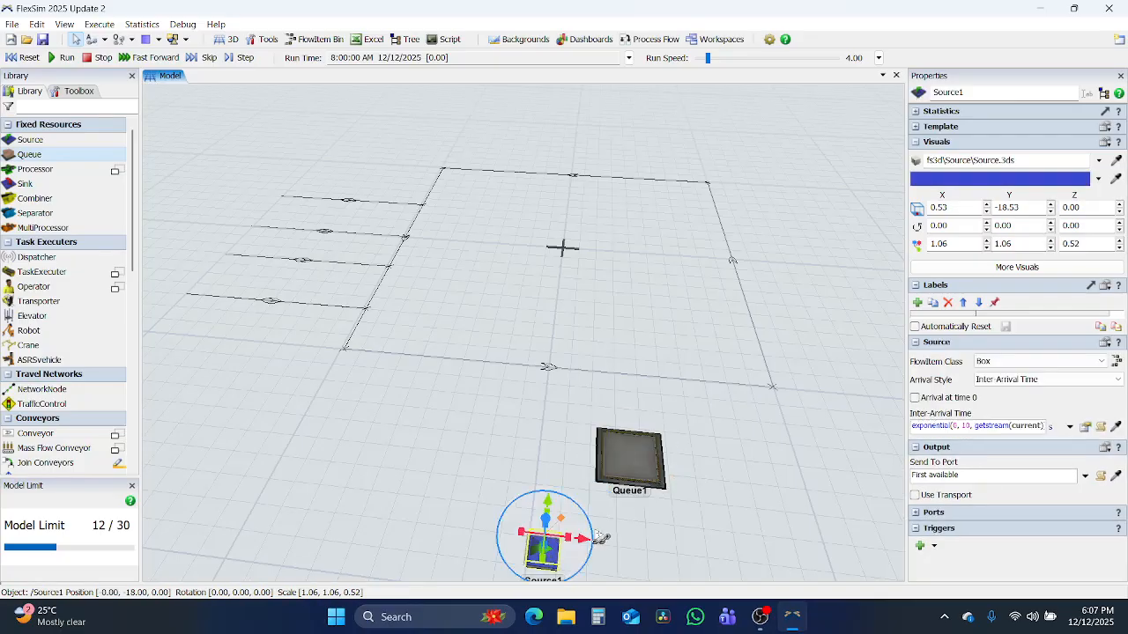
{"action": "left_click_drag", "start_coordinate": [600, 538], "coordinate": [619, 463]}
Set the second parameter of the Source's exponential inter-arrival time to 60.
{"action": "left_click", "coordinate": [966, 425]}
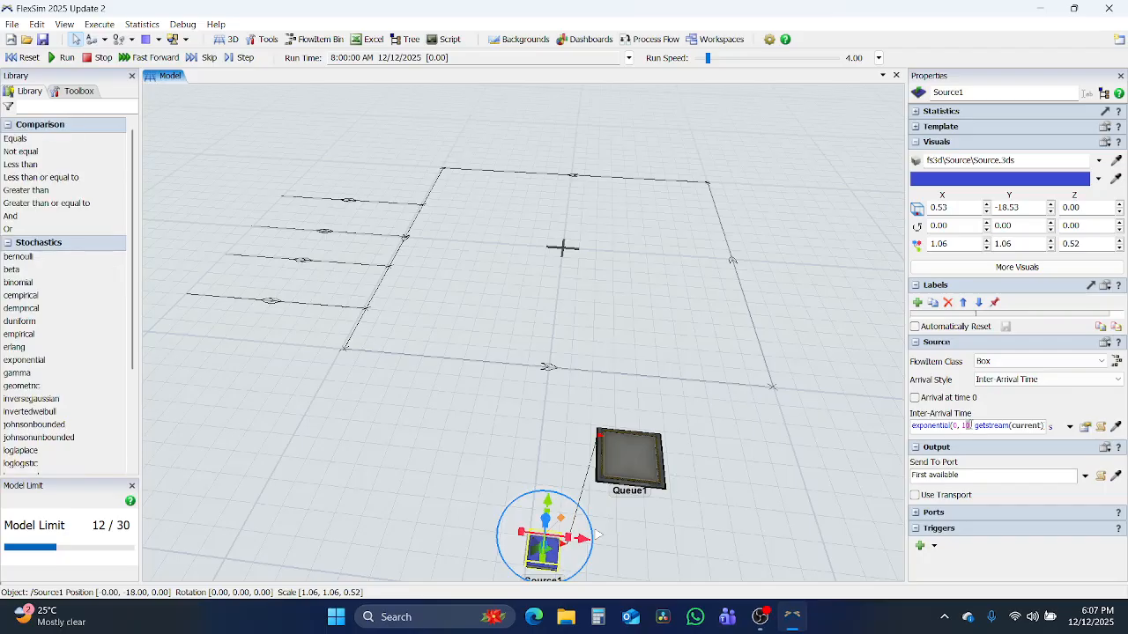
{"action": "left_click_drag", "start_coordinate": [966, 425], "coordinate": [1099, 453]}
{"action": "left_click", "coordinate": [933, 425]}
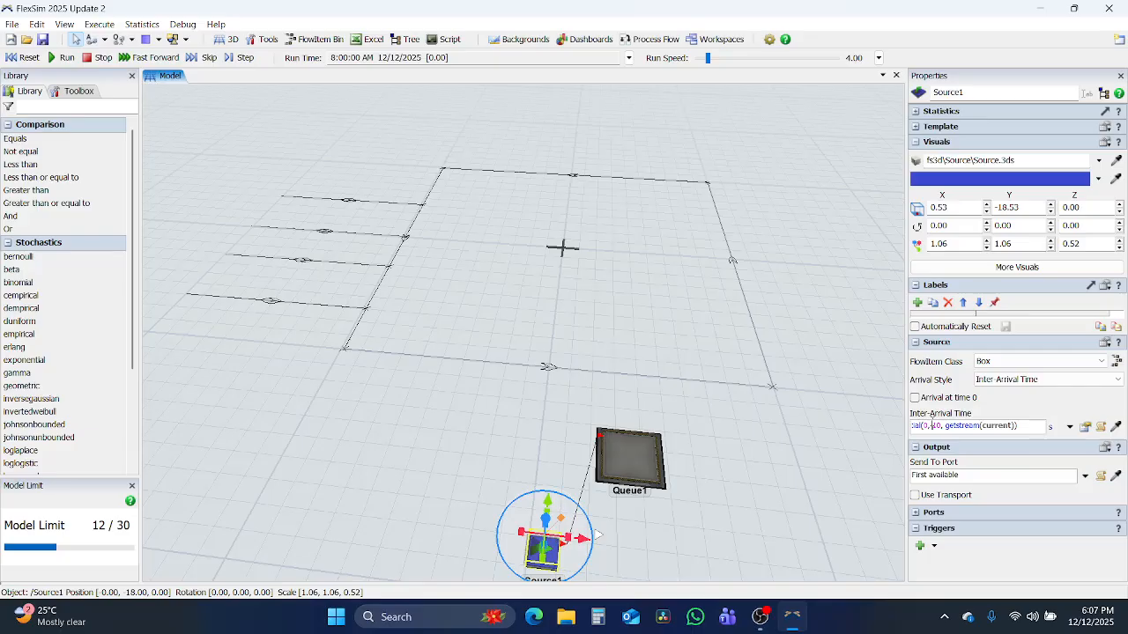
{"action": "key", "text": "BackSpace"}
{"action": "type", "text": "5"}
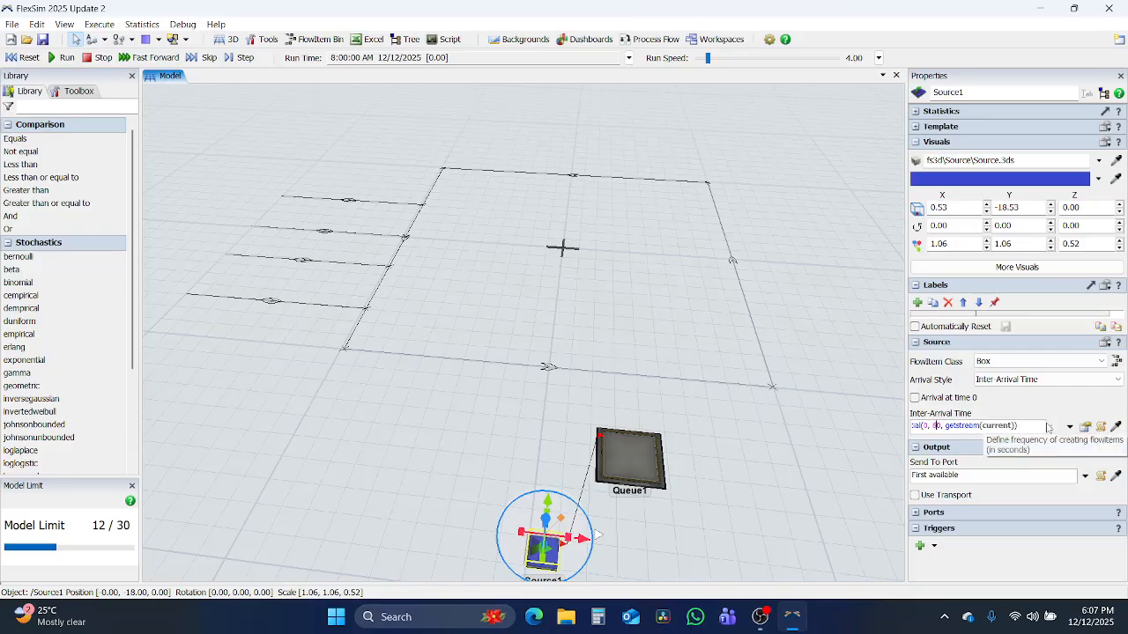
{"action": "left_click", "coordinate": [27, 112]}
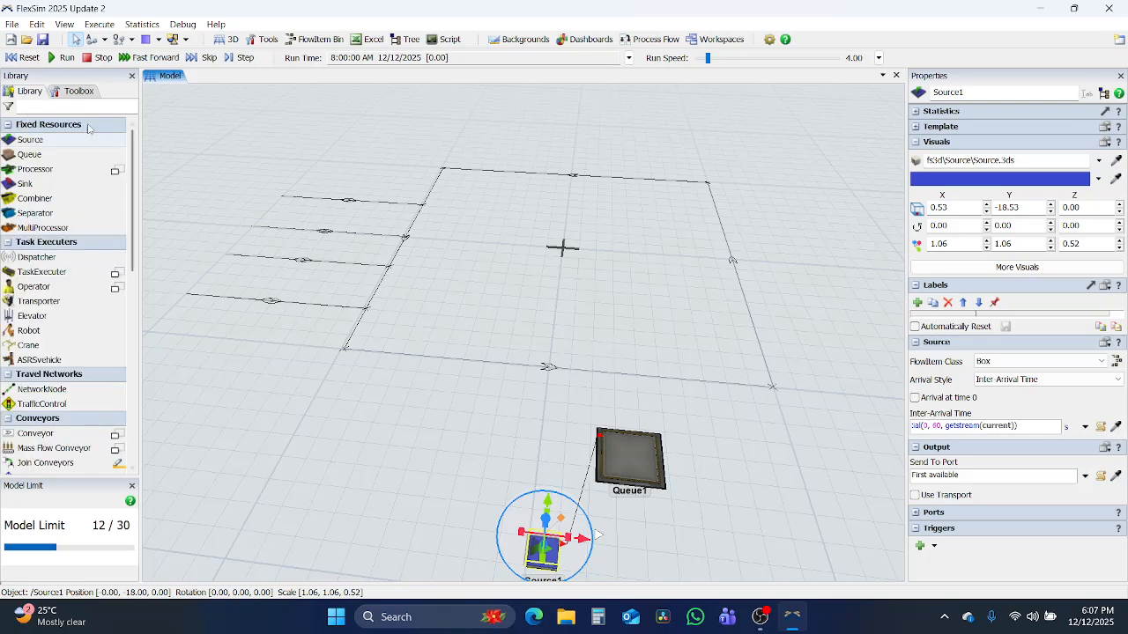
Filter the library for "point" and place a Control Point midway along each loop path except the one with the branches.
{"action": "left_click", "coordinate": [67, 108]}
{"action": "type", "text": "p"}
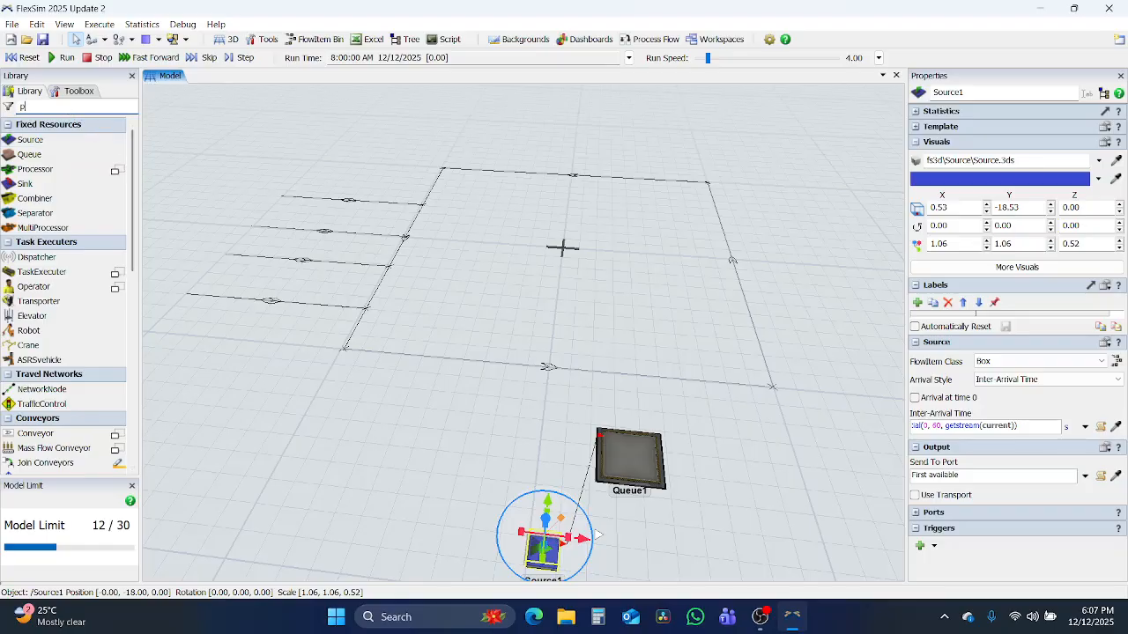
{"action": "type", "text": "oint"}
{"action": "left_click", "coordinate": [40, 154]}
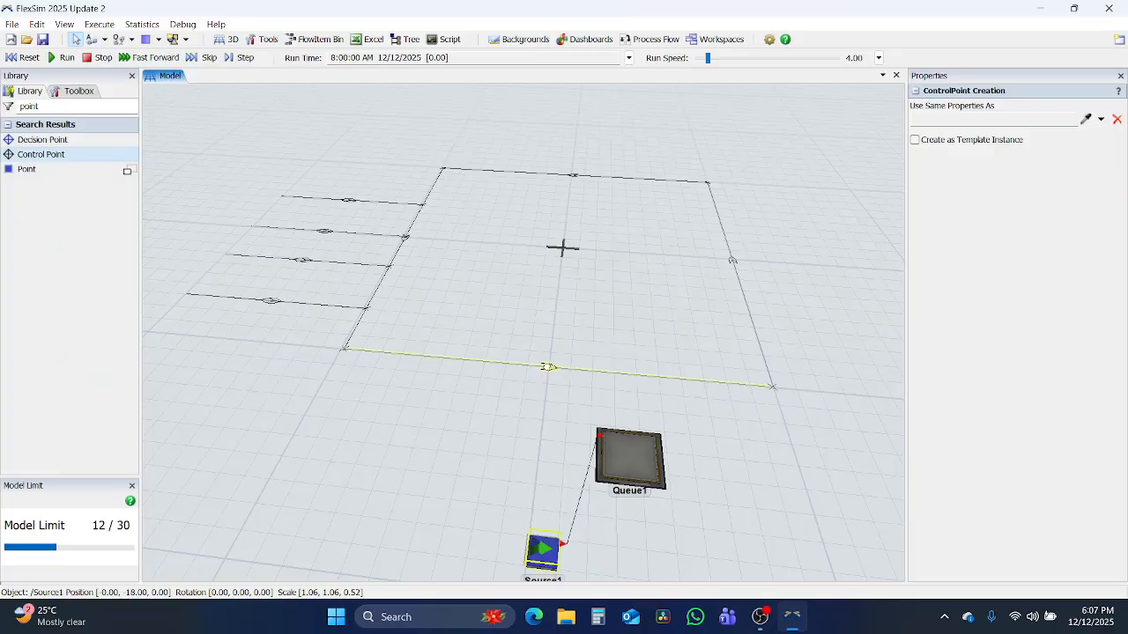
{"action": "left_click", "coordinate": [547, 366]}
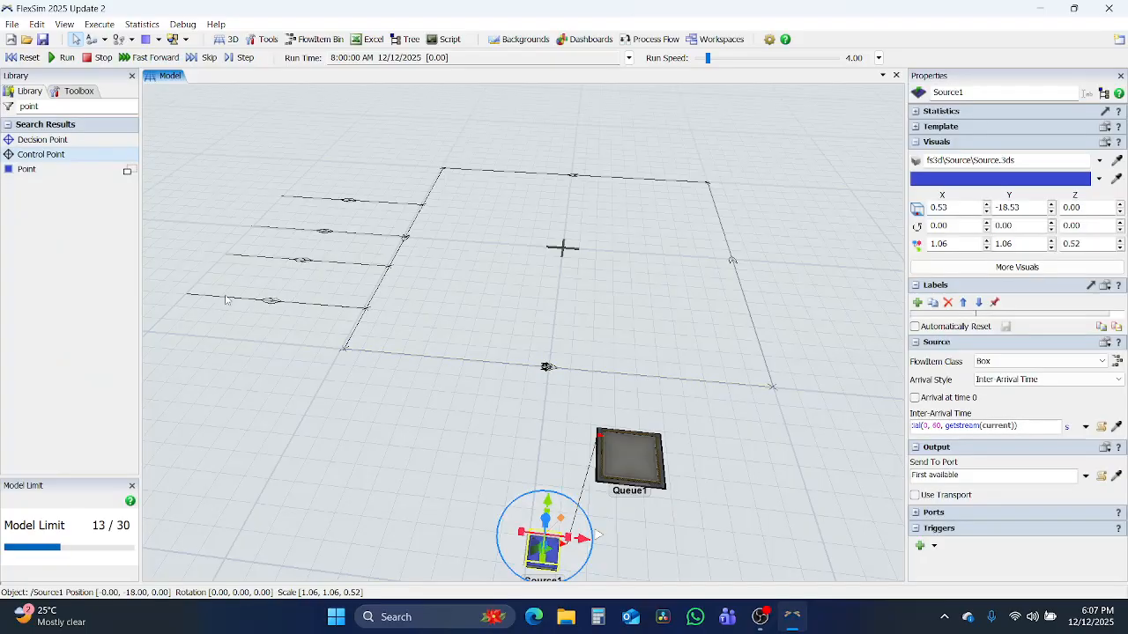
{"action": "left_click", "coordinate": [35, 155]}
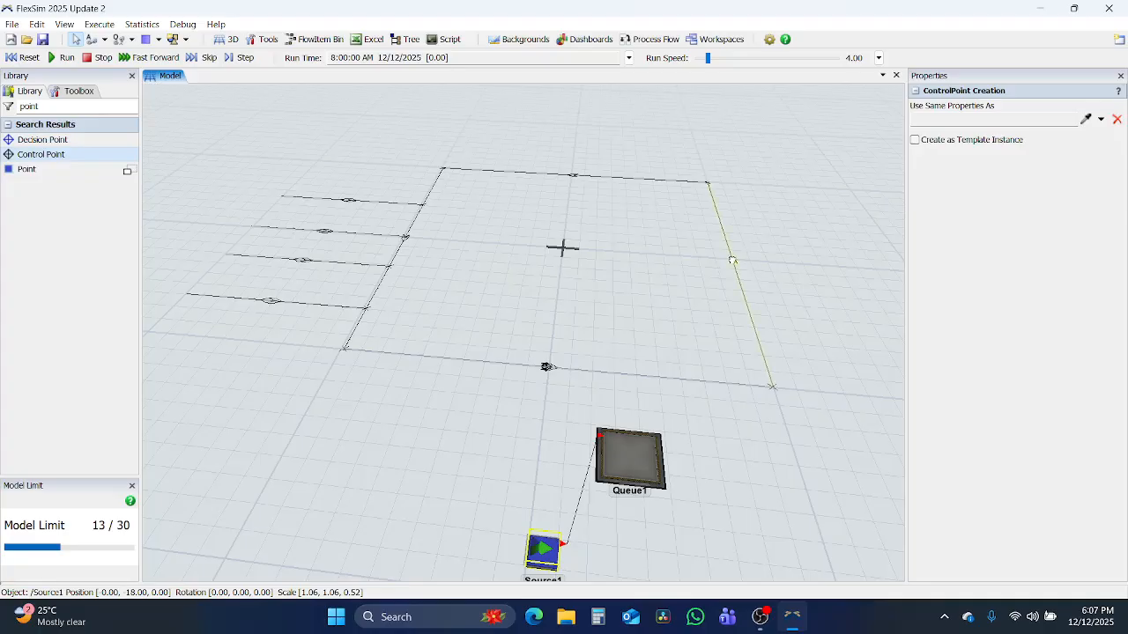
{"action": "left_click", "coordinate": [732, 261]}
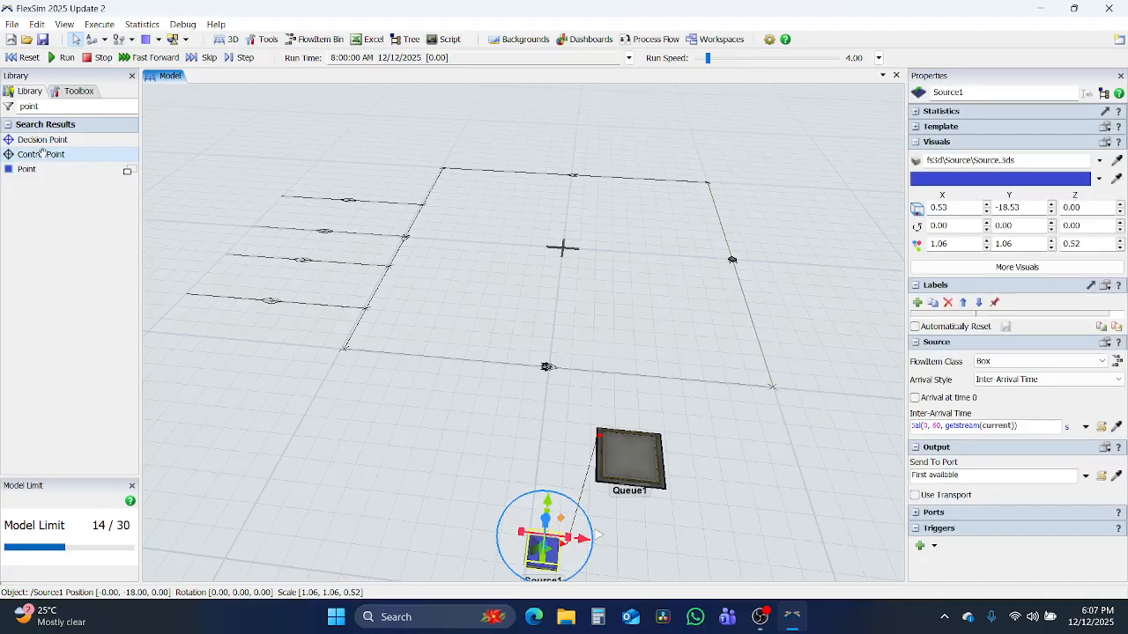
{"action": "left_click", "coordinate": [42, 155]}
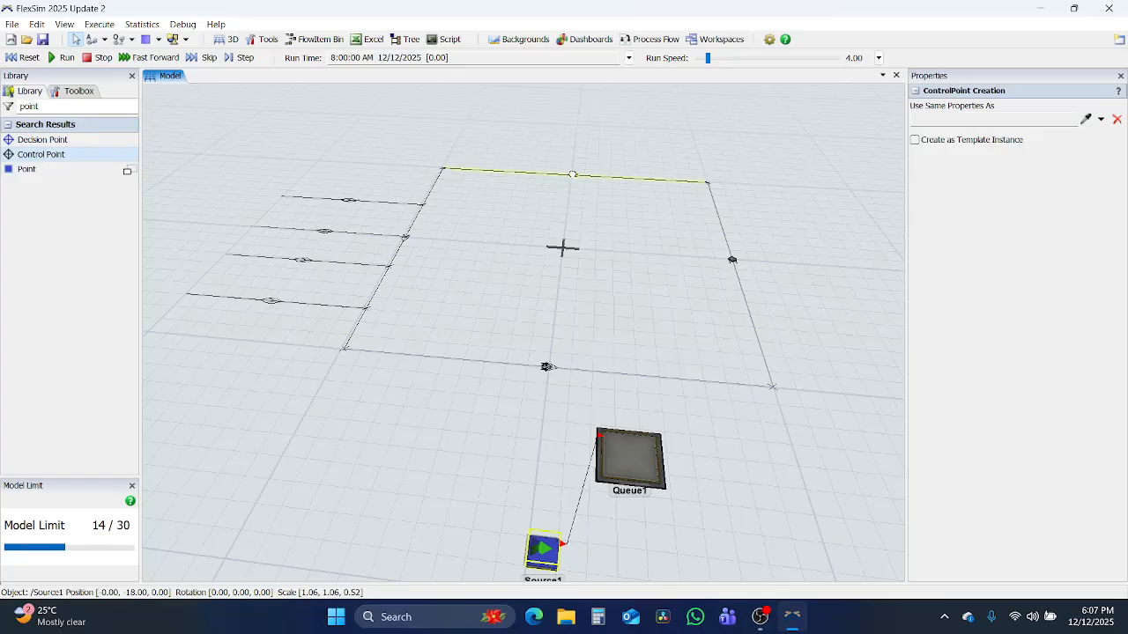
{"action": "left_click", "coordinate": [572, 174]}
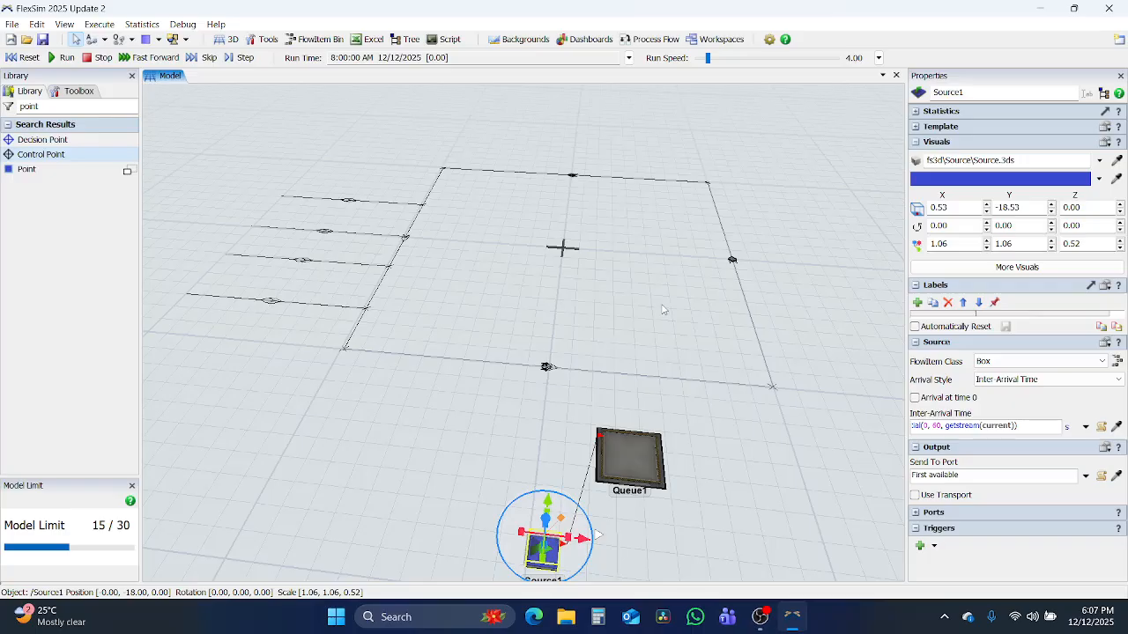
Connect the Queue to the control point on the loop path nearest to it.
{"action": "left_click_drag", "start_coordinate": [678, 309], "coordinate": [612, 276]}
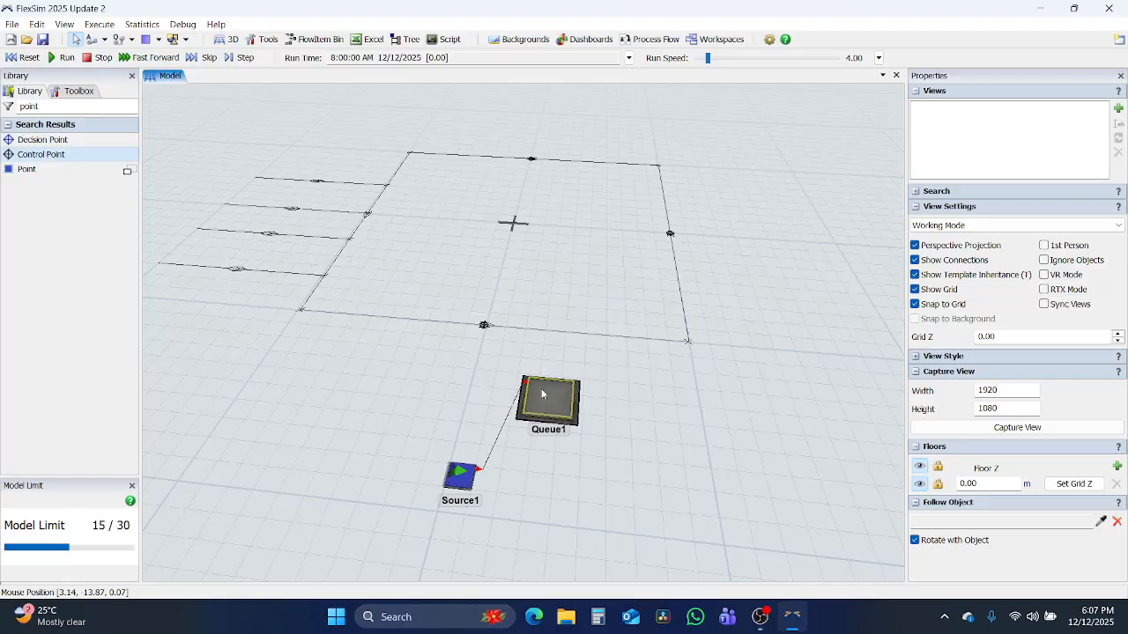
{"action": "left_click", "coordinate": [542, 392]}
{"action": "scroll", "coordinate": [484, 325], "scroll_direction": "up", "scroll_amount": 4}
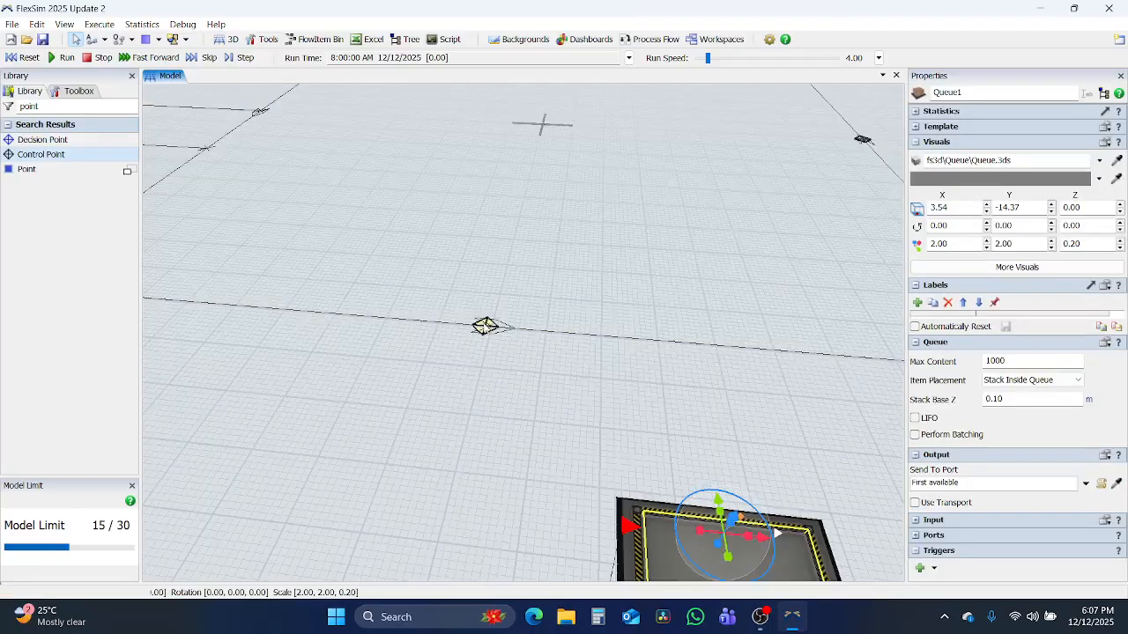
{"action": "scroll", "coordinate": [561, 407], "scroll_direction": "down", "scroll_amount": 1}
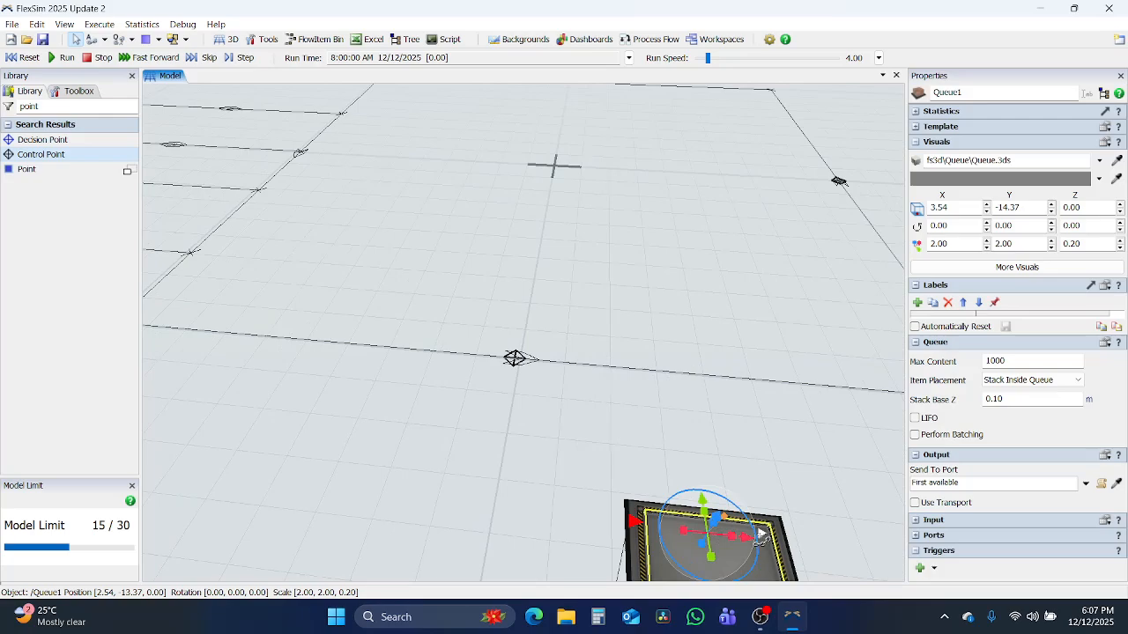
{"action": "left_click_drag", "start_coordinate": [759, 534], "coordinate": [514, 360]}
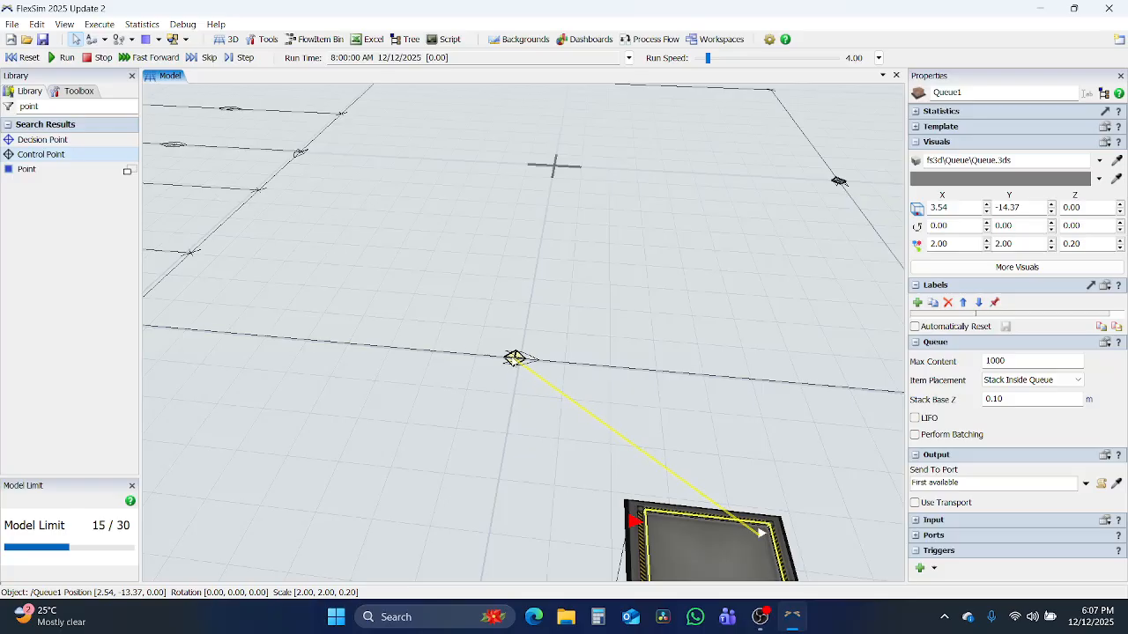
{"action": "left_click_drag", "start_coordinate": [514, 360], "coordinate": [515, 359]}
{"action": "scroll", "coordinate": [511, 454], "scroll_direction": "down", "scroll_amount": 3}
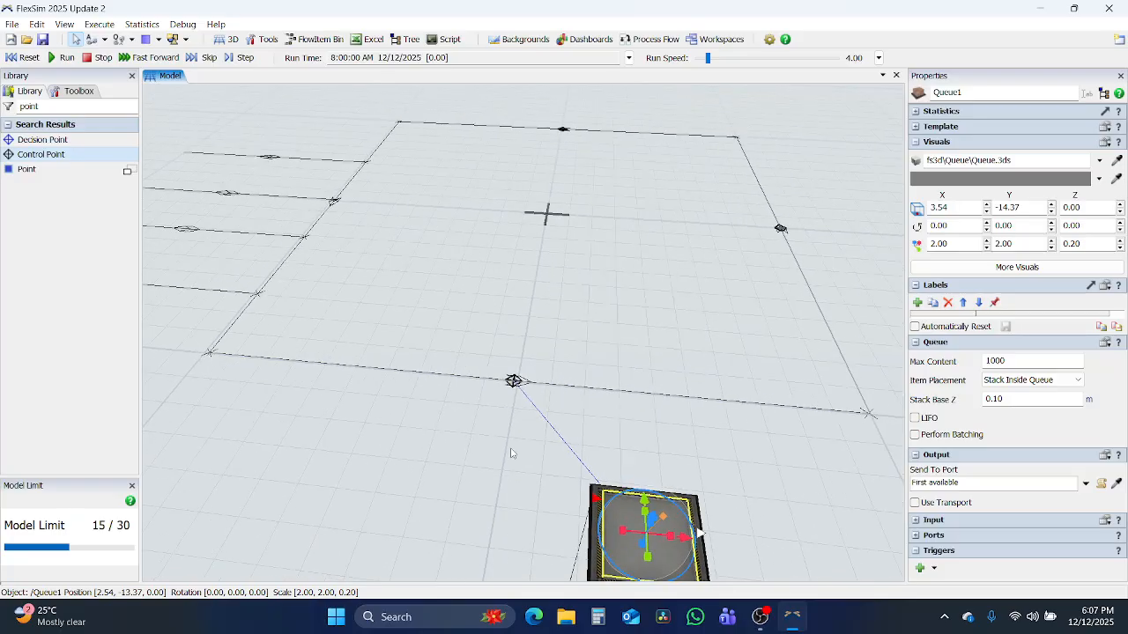
Find the Sink in the library, place it outside the loop opposite the Queue, and clear the library filter.
{"action": "right_click_drag", "start_coordinate": [738, 456], "coordinate": [680, 456]}
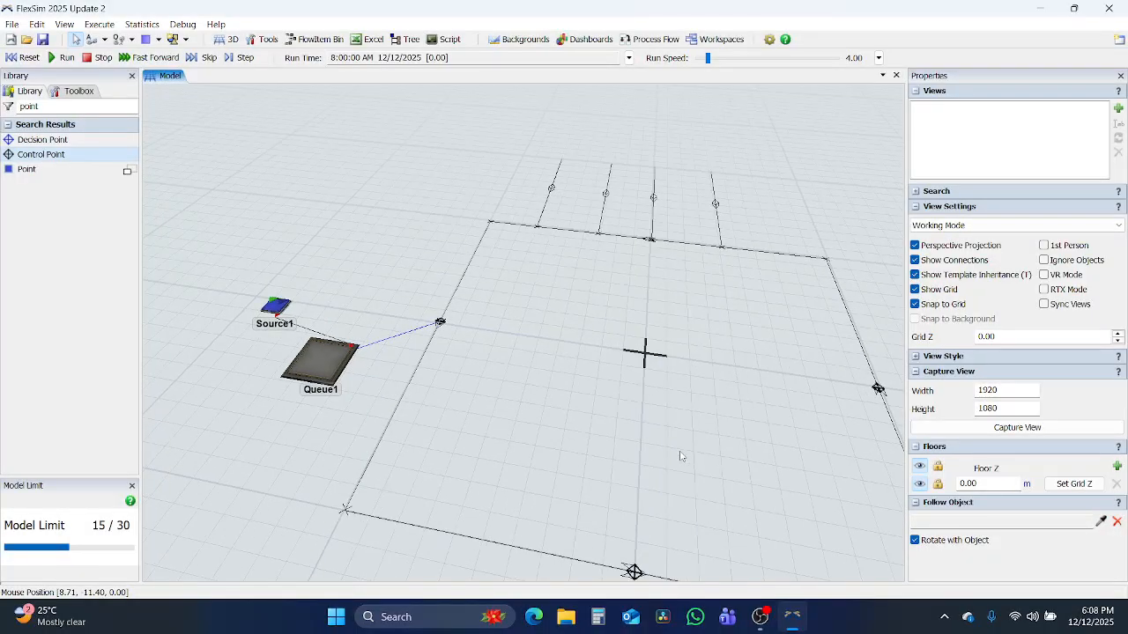
{"action": "left_click_drag", "start_coordinate": [680, 456], "coordinate": [499, 373]}
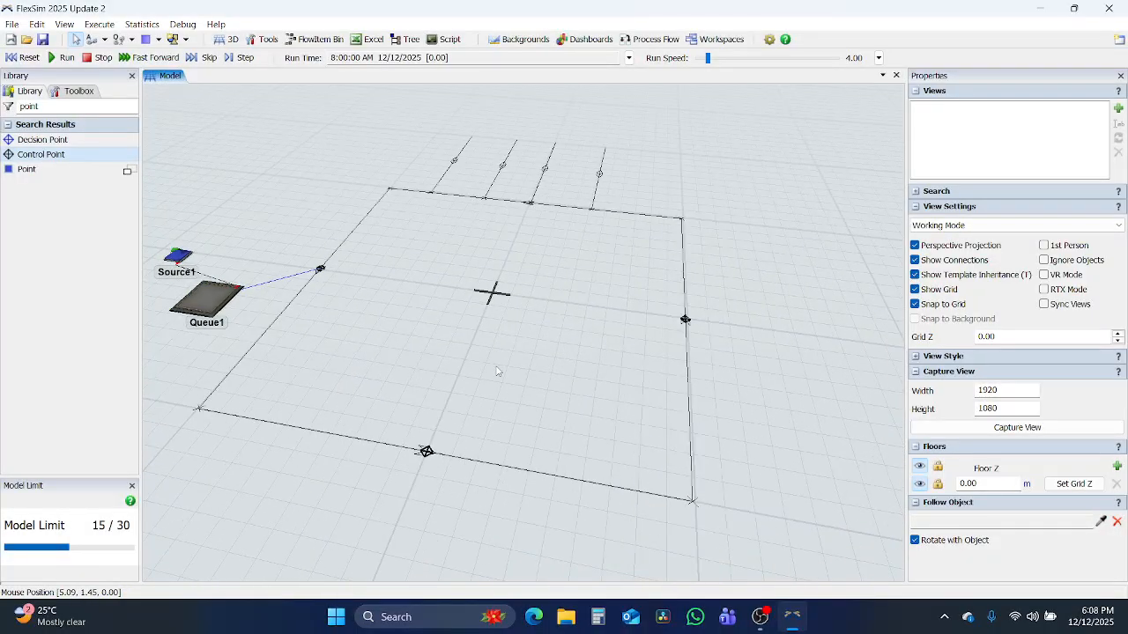
{"action": "double_click", "coordinate": [41, 106]}
{"action": "type", "text": "Sink"}
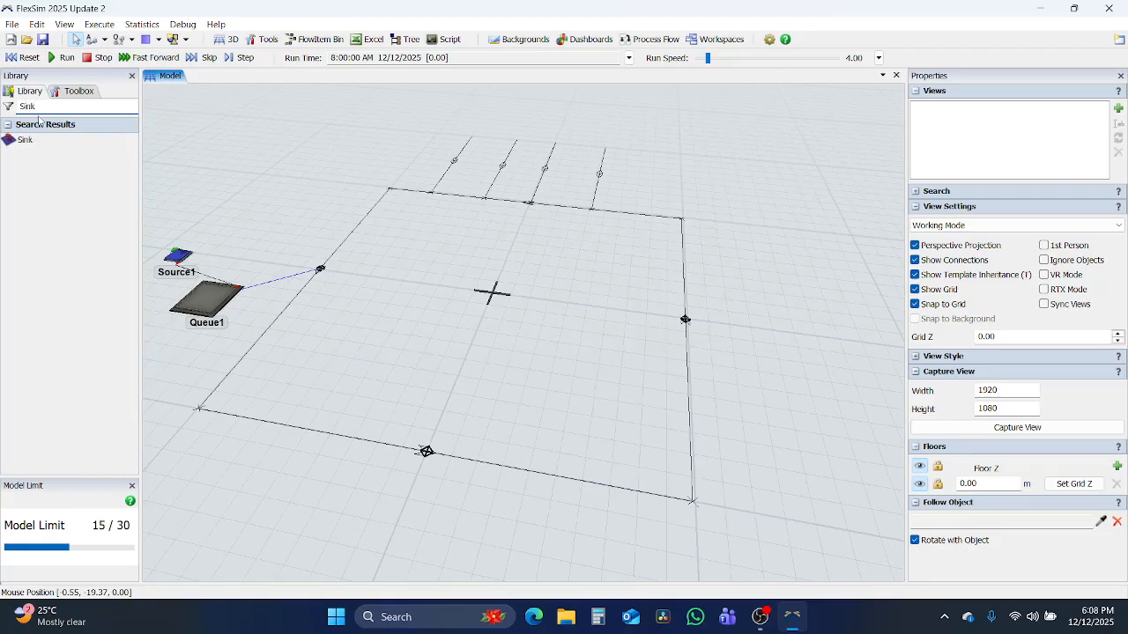
{"action": "left_click", "coordinate": [26, 139]}
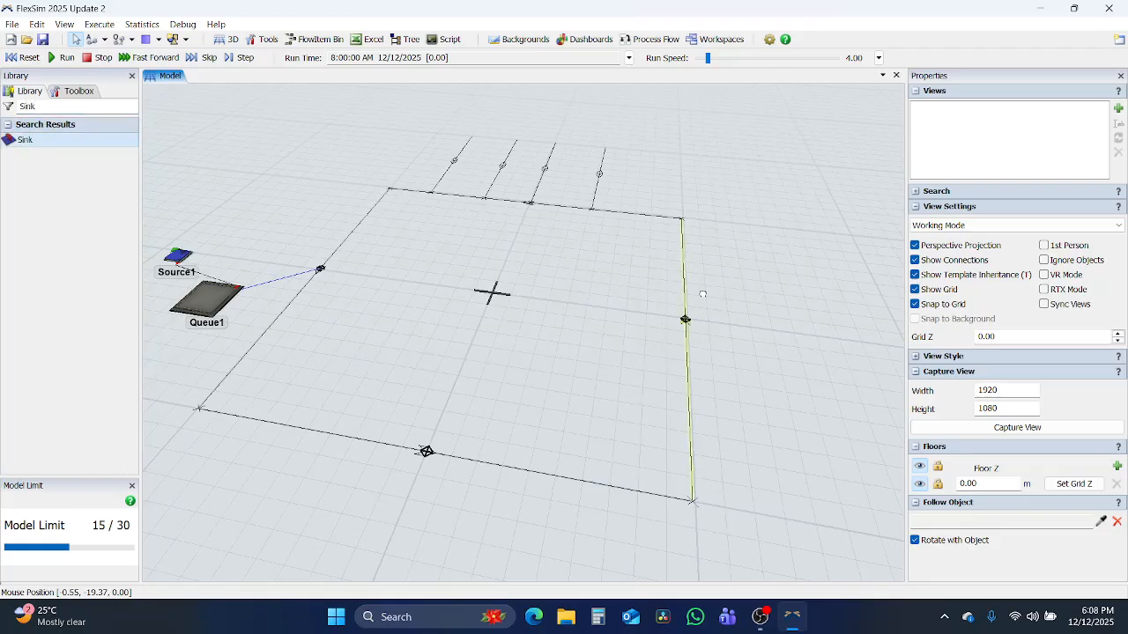
{"action": "left_click", "coordinate": [843, 340]}
{"action": "scroll", "coordinate": [737, 352], "scroll_direction": "up", "scroll_amount": 5}
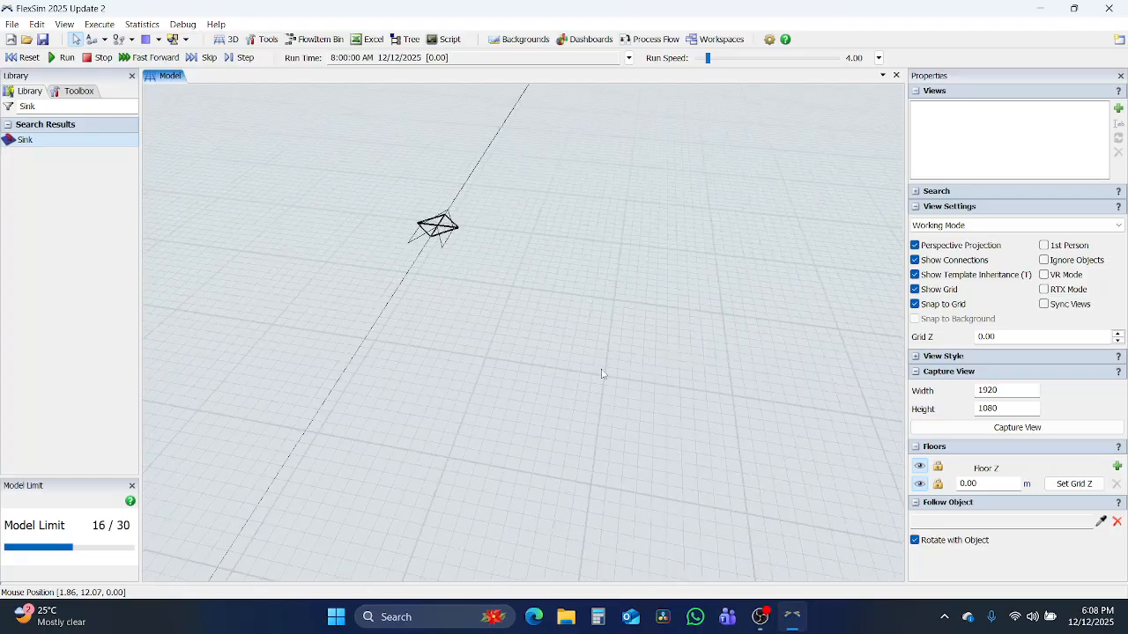
{"action": "scroll", "coordinate": [601, 373], "scroll_direction": "down", "scroll_amount": 5}
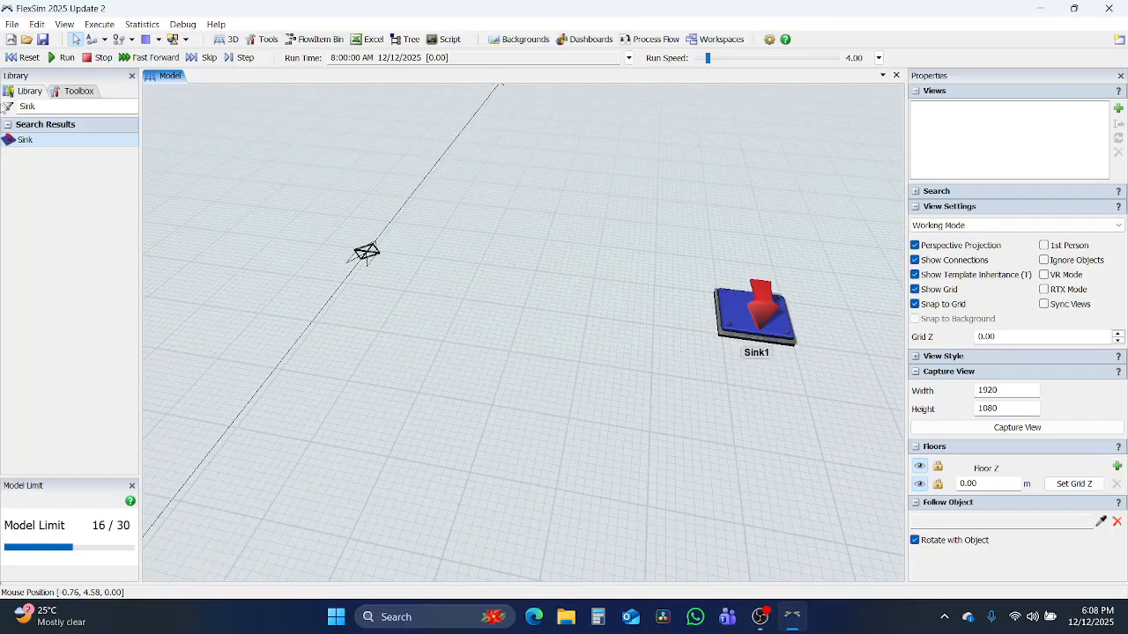
{"action": "double_click", "coordinate": [40, 106]}
{"action": "key", "text": "BackSpace"}
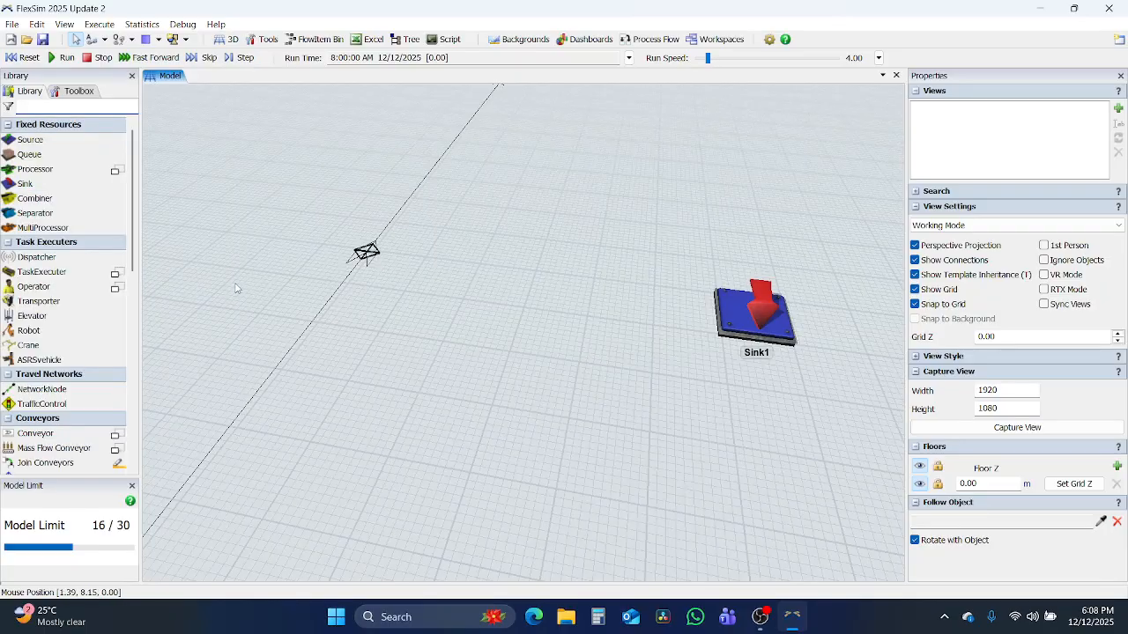
Connect the control point on the path facing the Sink to the Sink.
{"action": "left_click", "coordinate": [367, 252]}
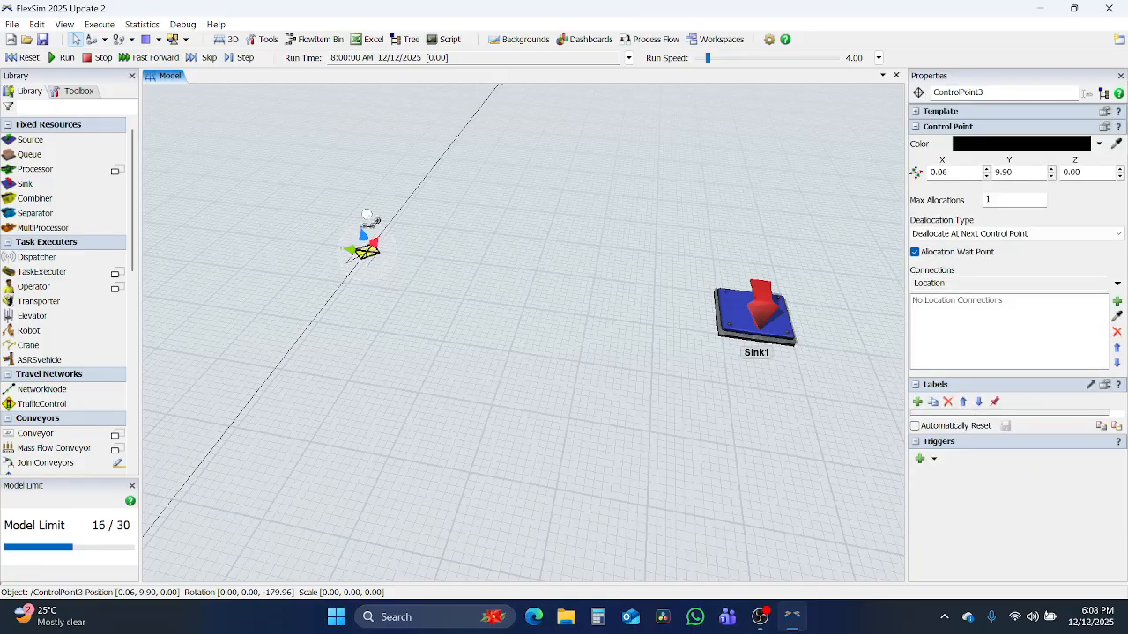
{"action": "left_click_drag", "start_coordinate": [370, 220], "coordinate": [749, 303]}
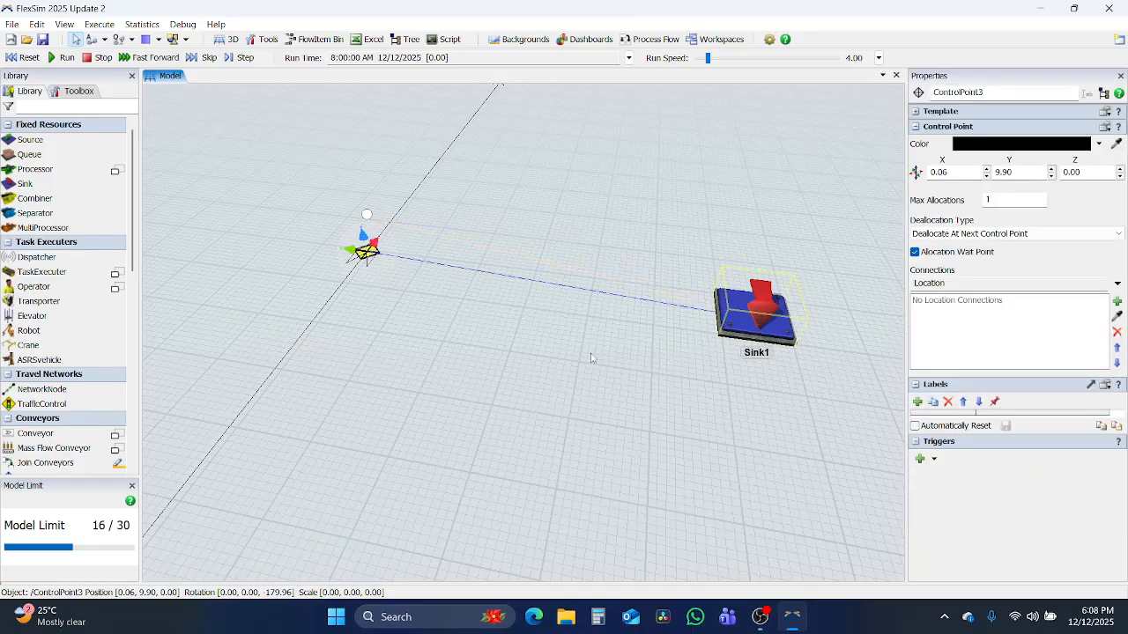
{"action": "scroll", "coordinate": [433, 372], "scroll_direction": "down", "scroll_amount": 6}
{"action": "left_click_drag", "start_coordinate": [159, 512], "coordinate": [486, 529]}
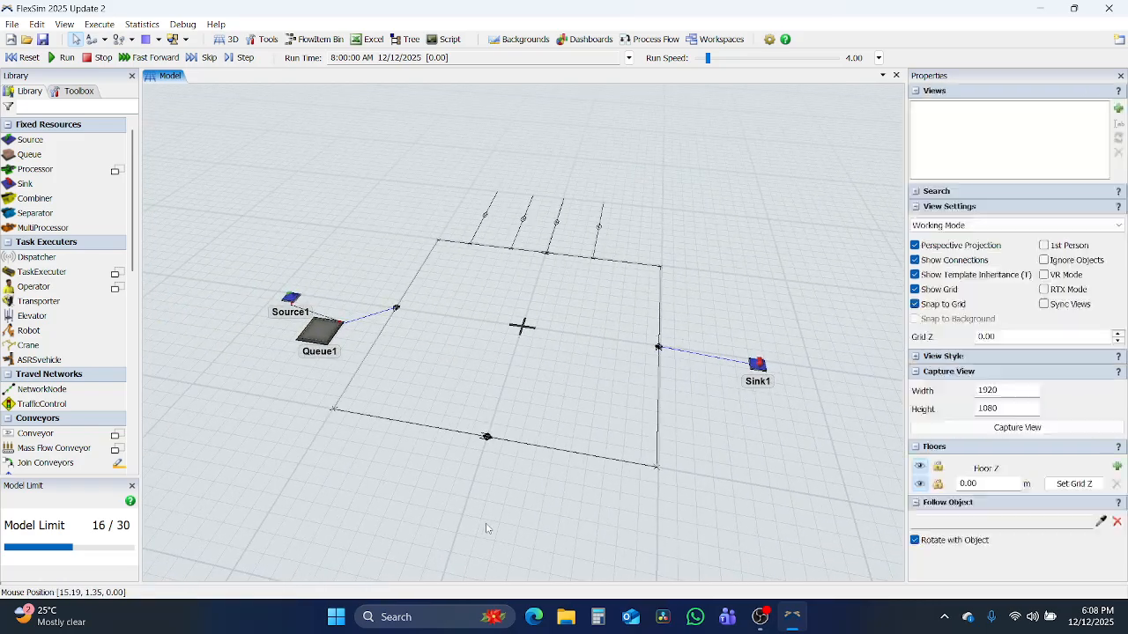
Delete the connection between the Queue and its nearest control point and redraw it from the control point to the Queue.
{"action": "left_click", "coordinate": [356, 324]}
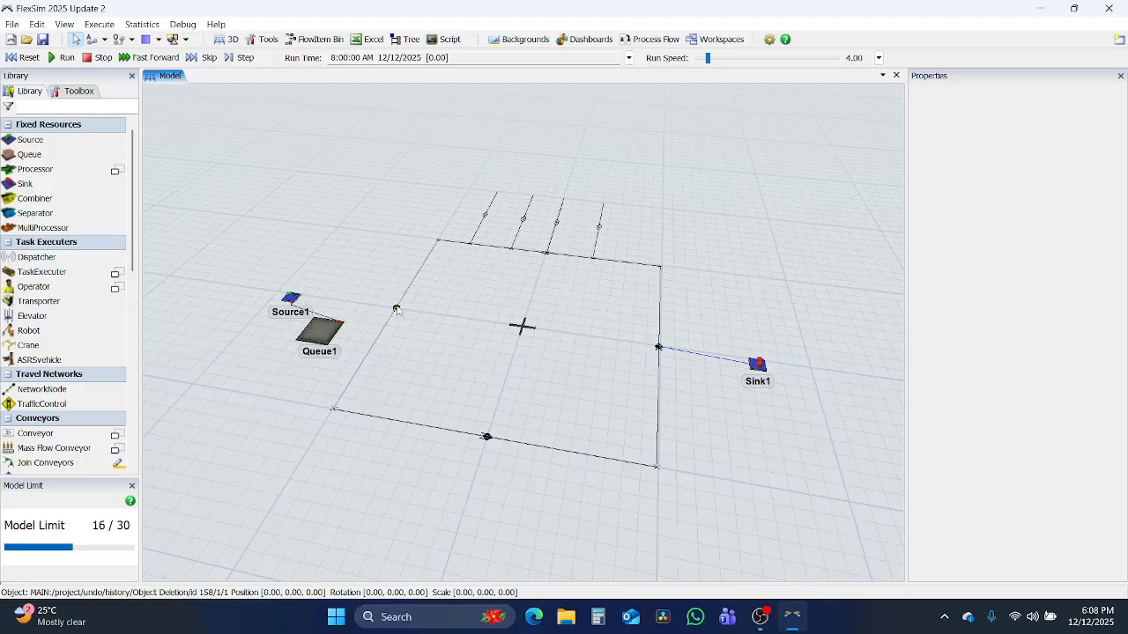
{"action": "scroll", "coordinate": [395, 307], "scroll_direction": "up", "scroll_amount": 5}
{"action": "left_click", "coordinate": [385, 409]}
{"action": "scroll", "coordinate": [384, 406], "scroll_direction": "down", "scroll_amount": 8}
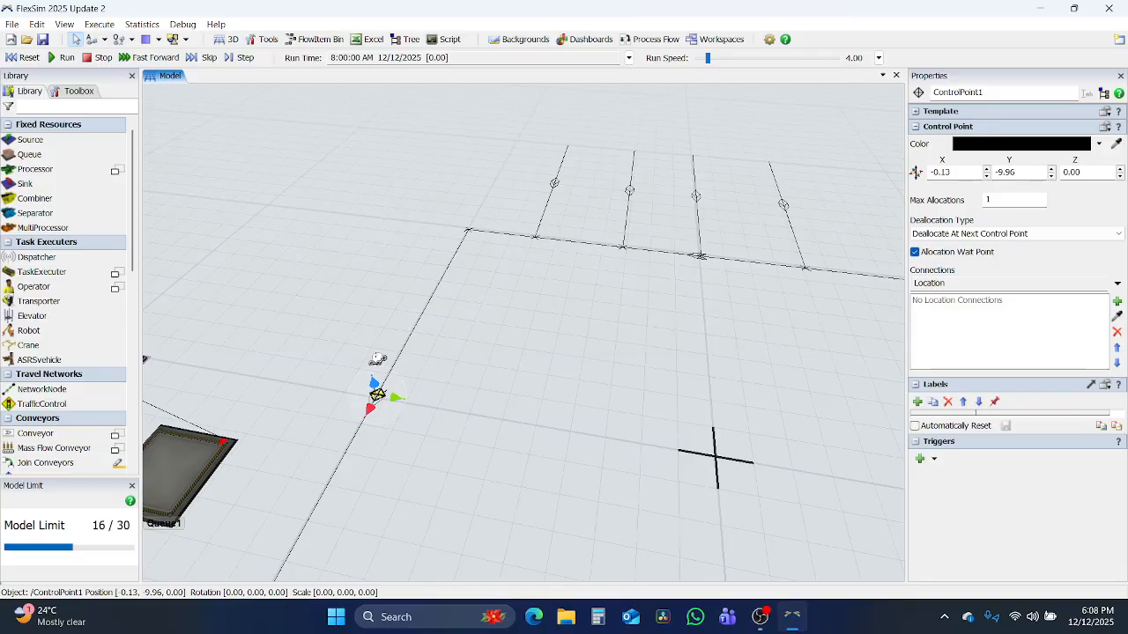
{"action": "left_click_drag", "start_coordinate": [377, 359], "coordinate": [198, 451]}
Find the TaskExecuter in the library and place one beyond the end of the branch nearest the Sink, at about X -21, Y 5.5.
{"action": "right_click_drag", "start_coordinate": [677, 323], "coordinate": [574, 325]}
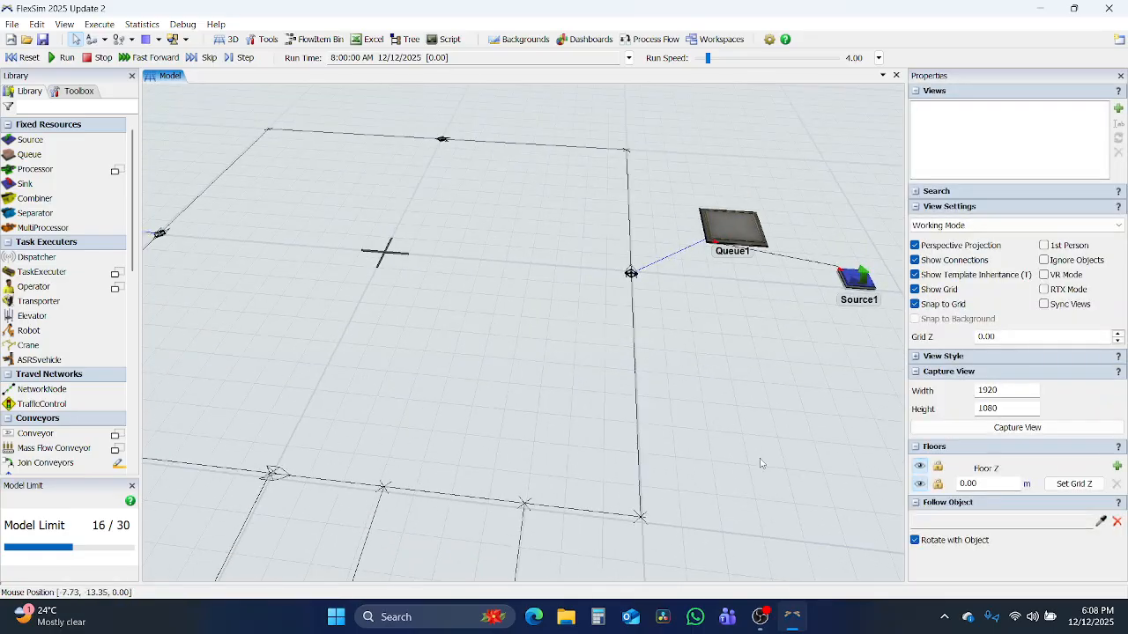
{"action": "left_click_drag", "start_coordinate": [761, 464], "coordinate": [816, 209]}
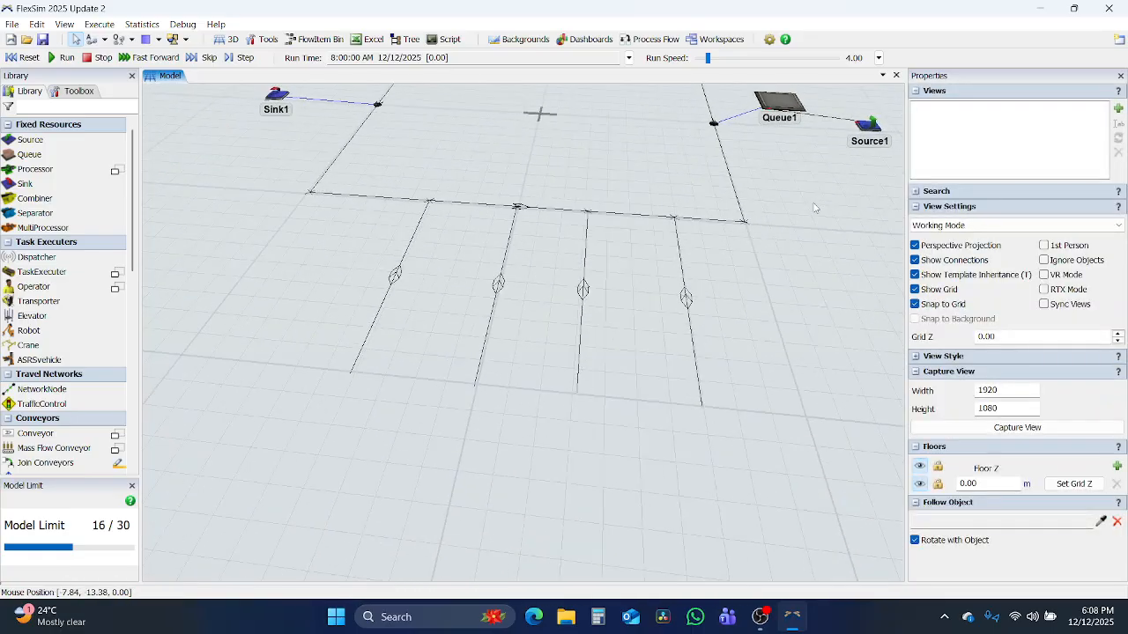
{"action": "left_click", "coordinate": [37, 110]}
{"action": "type", "text": "task"}
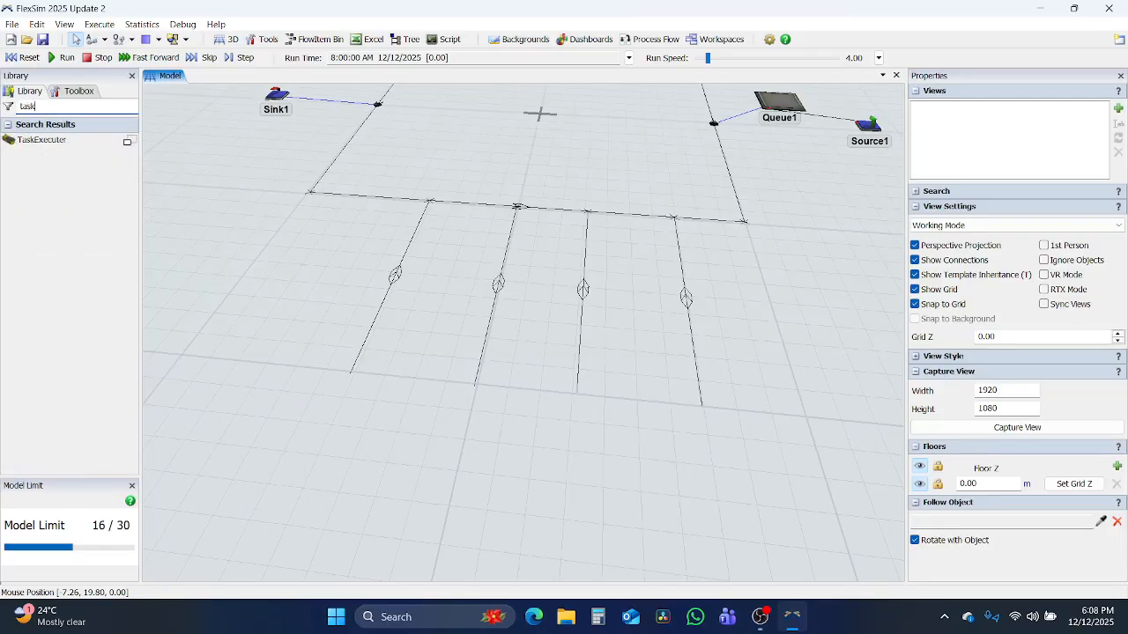
{"action": "left_click_drag", "start_coordinate": [32, 139], "coordinate": [264, 411]}
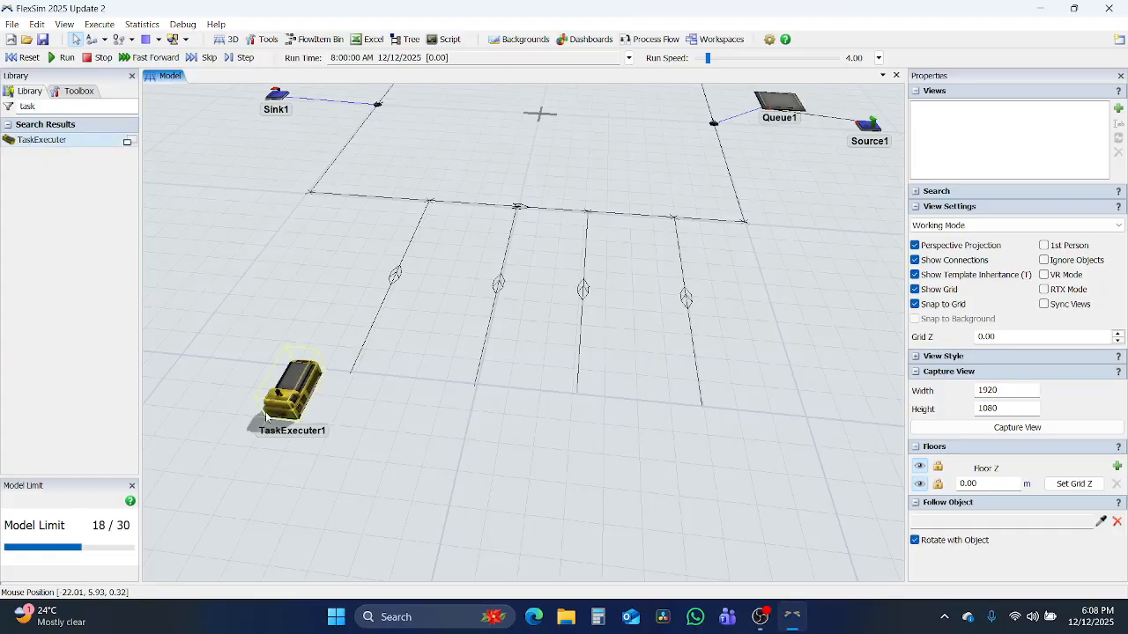
Add a second AGV TaskExecuter beyond the end of the second branch and move it to about X -23.3, Y 0.2.
{"action": "left_click", "coordinate": [66, 140]}
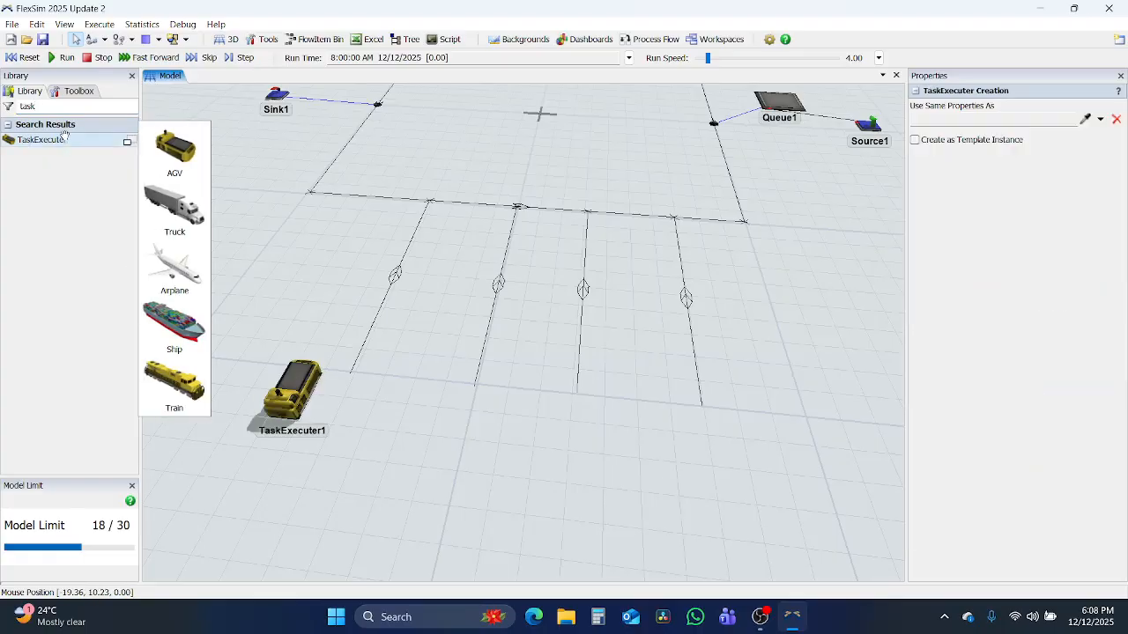
{"action": "left_click_drag", "start_coordinate": [65, 137], "coordinate": [65, 138]}
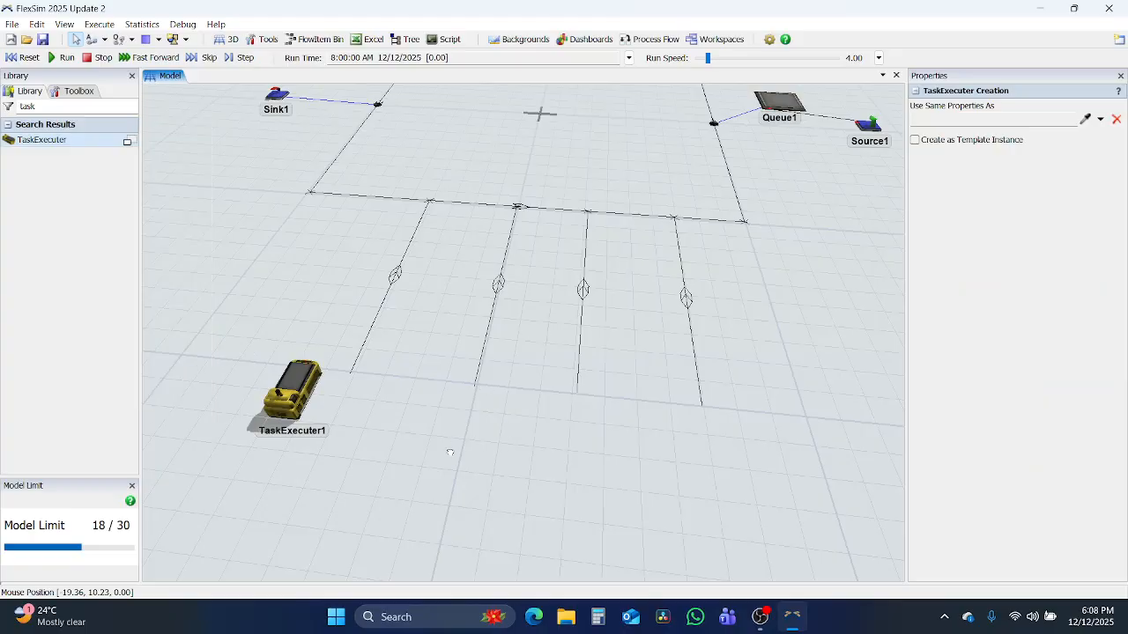
{"action": "left_click_drag", "start_coordinate": [451, 453], "coordinate": [450, 453]}
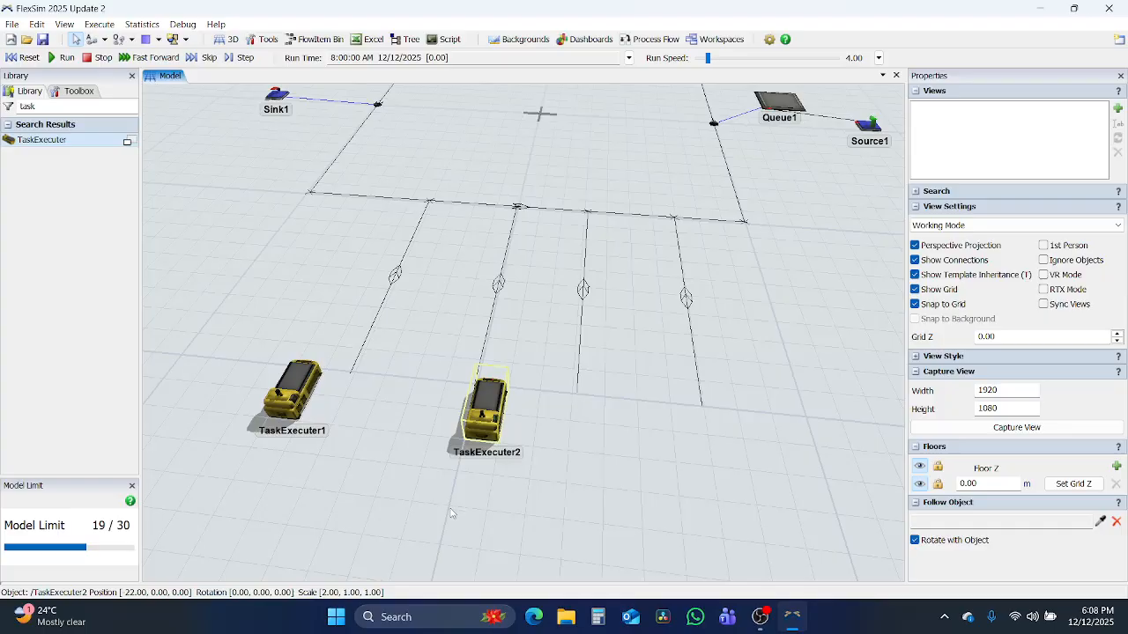
{"action": "left_click_drag", "start_coordinate": [450, 514], "coordinate": [445, 472]}
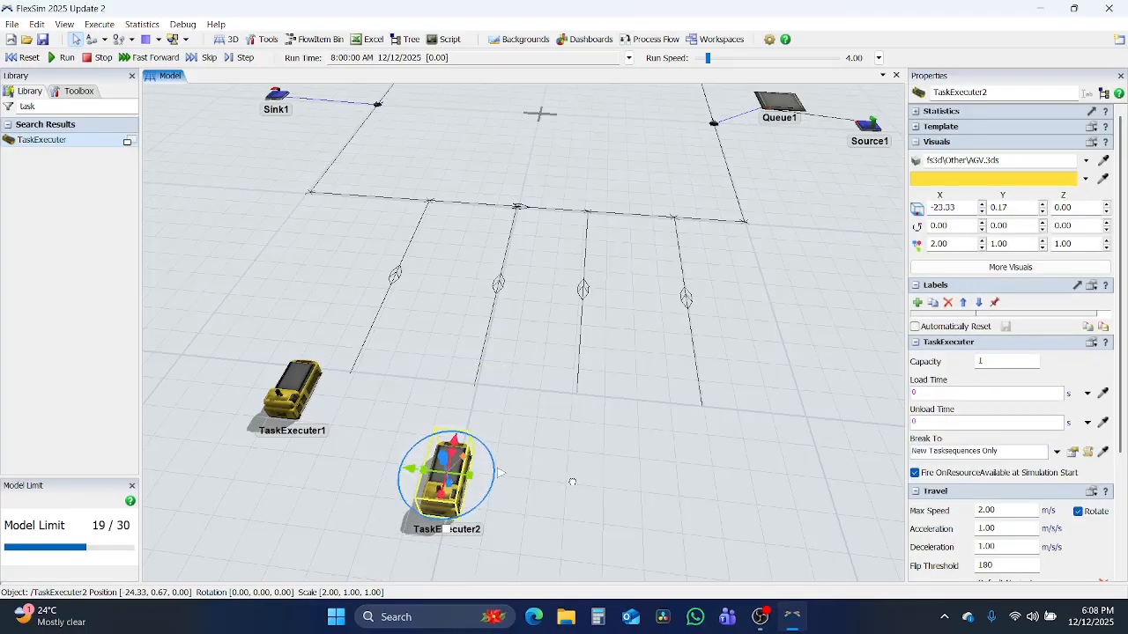
Add two more TaskExecuters, one beyond the third branch at about X -23, Y -3, and one by the end of the fourth branch.
{"action": "left_click_drag", "start_coordinate": [568, 479], "coordinate": [558, 501]}
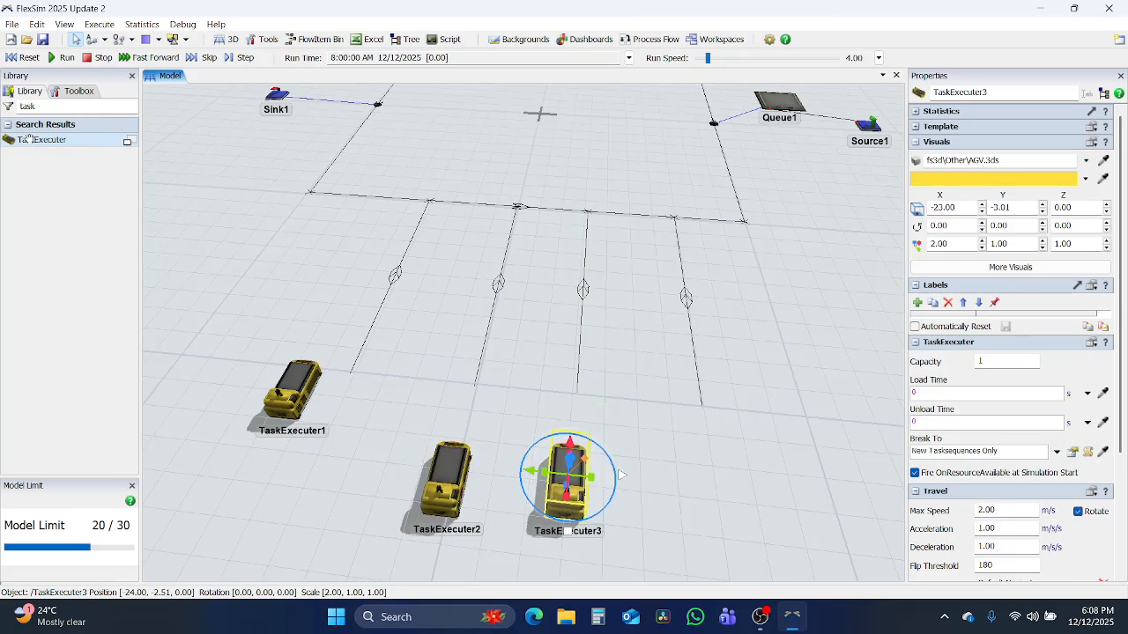
{"action": "left_click_drag", "start_coordinate": [706, 472], "coordinate": [708, 475]}
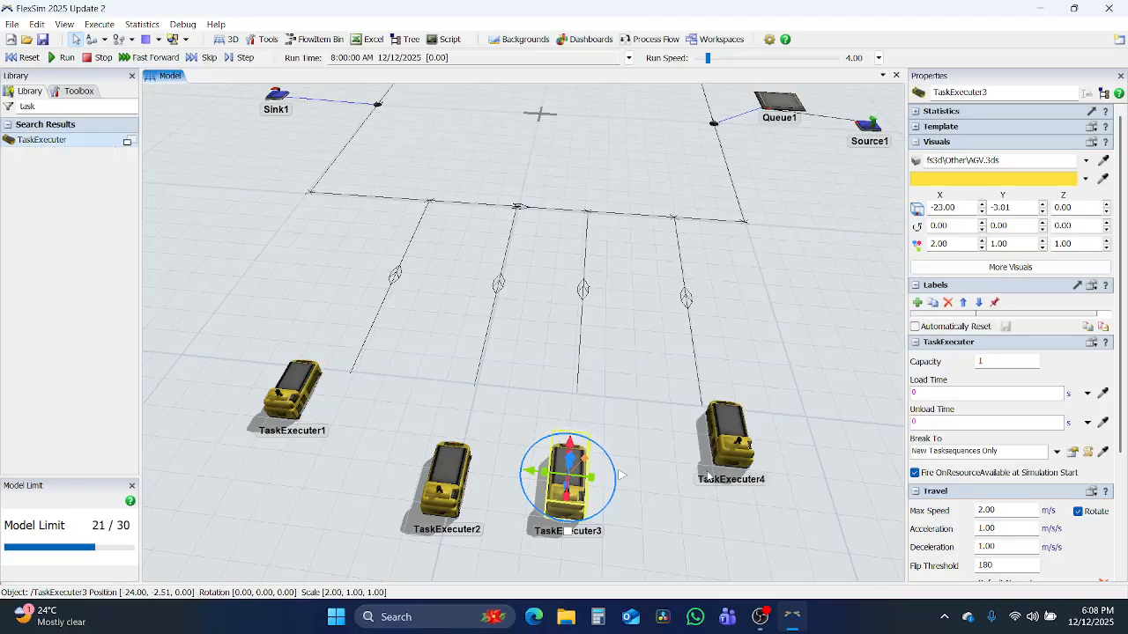
{"action": "left_click", "coordinate": [281, 386]}
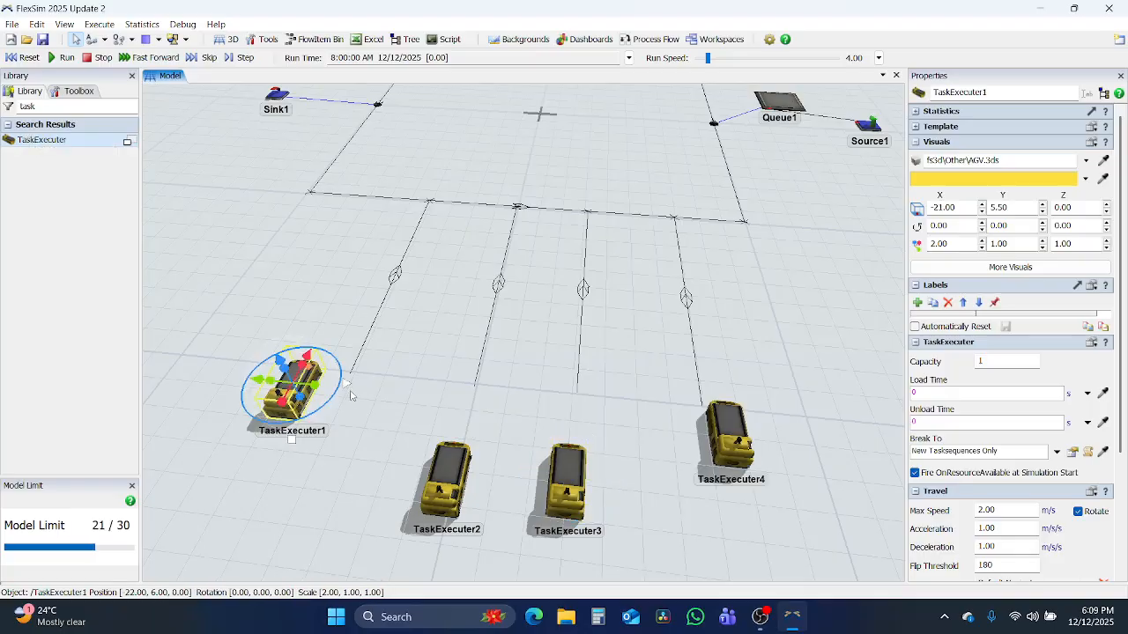
{"action": "left_click", "coordinate": [391, 461]}
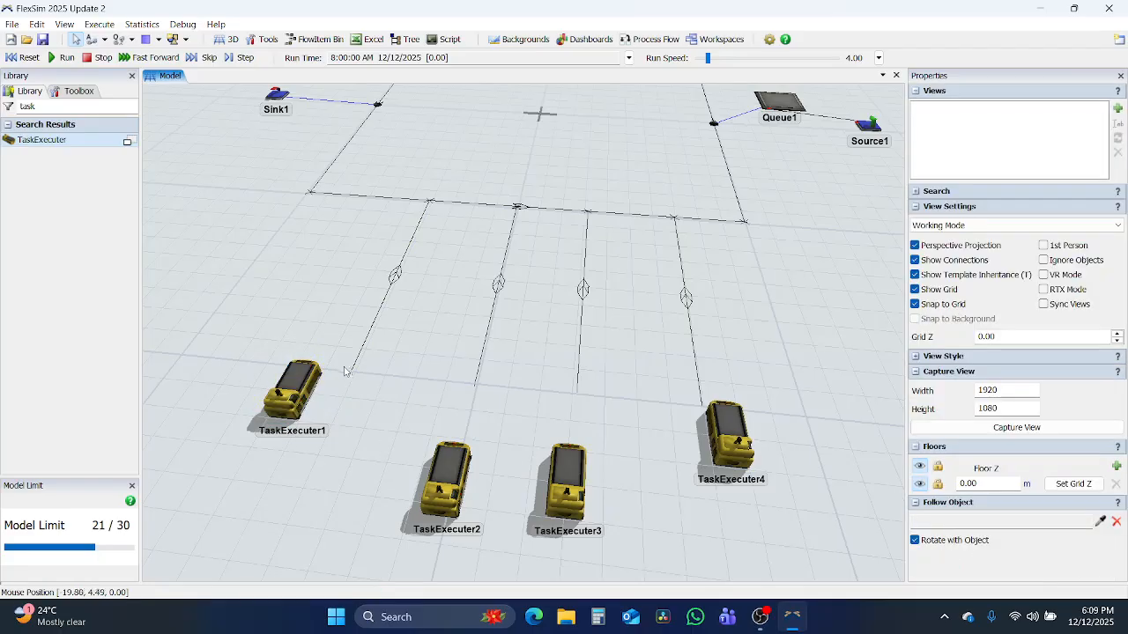
Find the Control Point in the library and place one at the free end of each of the two branches nearest the Sink.
{"action": "scroll", "coordinate": [350, 374], "scroll_direction": "up", "scroll_amount": 6}
{"action": "scroll", "coordinate": [351, 375], "scroll_direction": "down", "scroll_amount": 3}
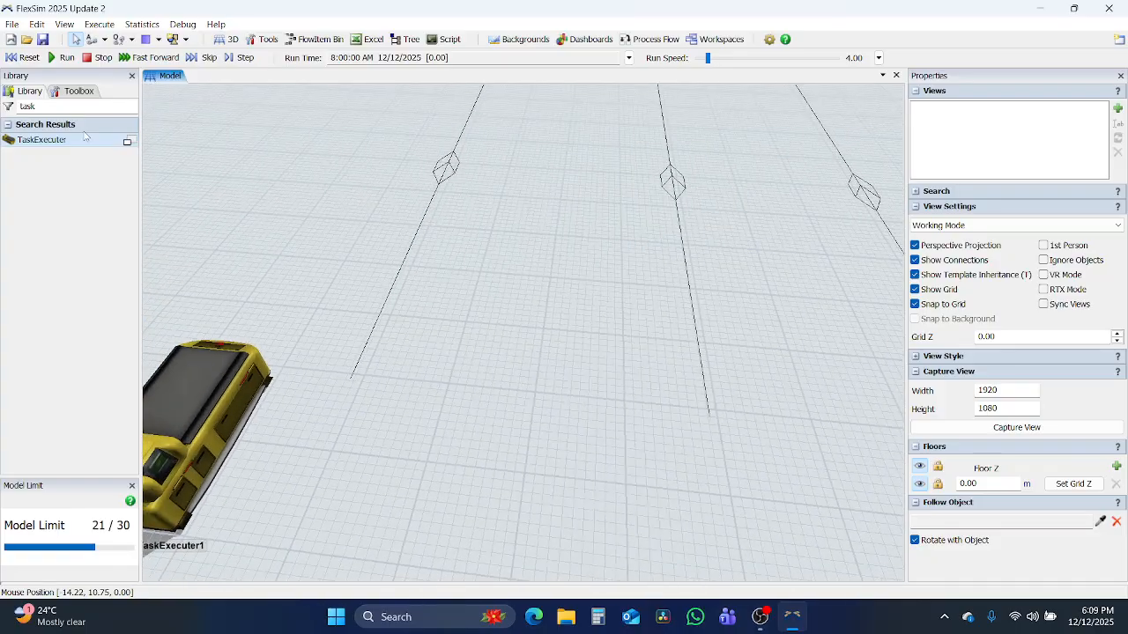
{"action": "double_click", "coordinate": [57, 106]}
{"action": "type", "text": "cx"}
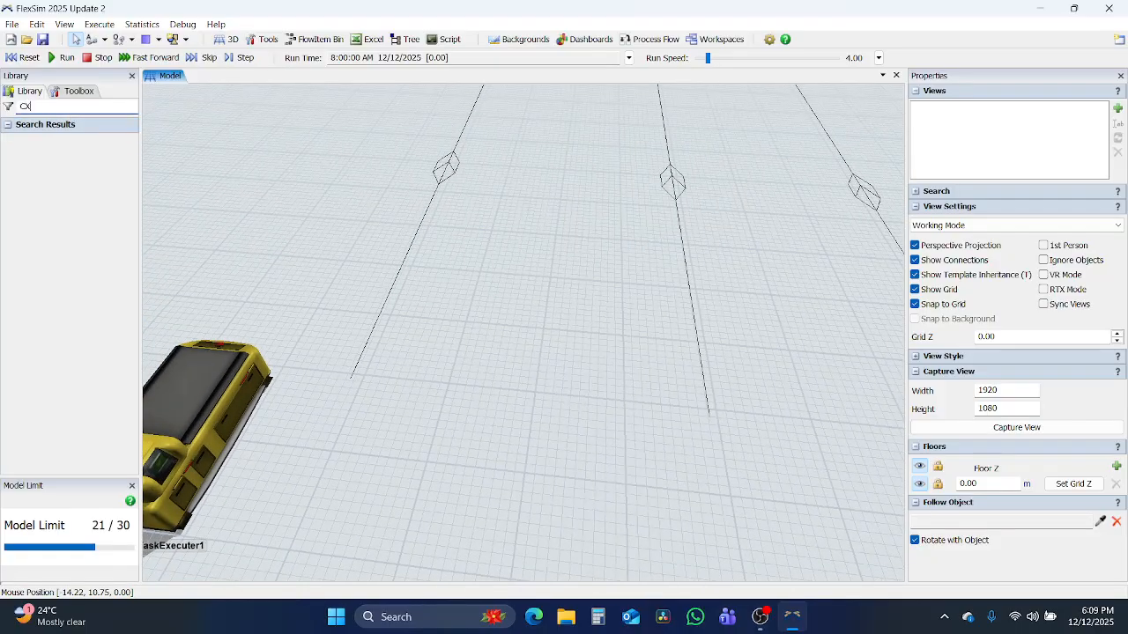
{"action": "type", "text": "ontro"}
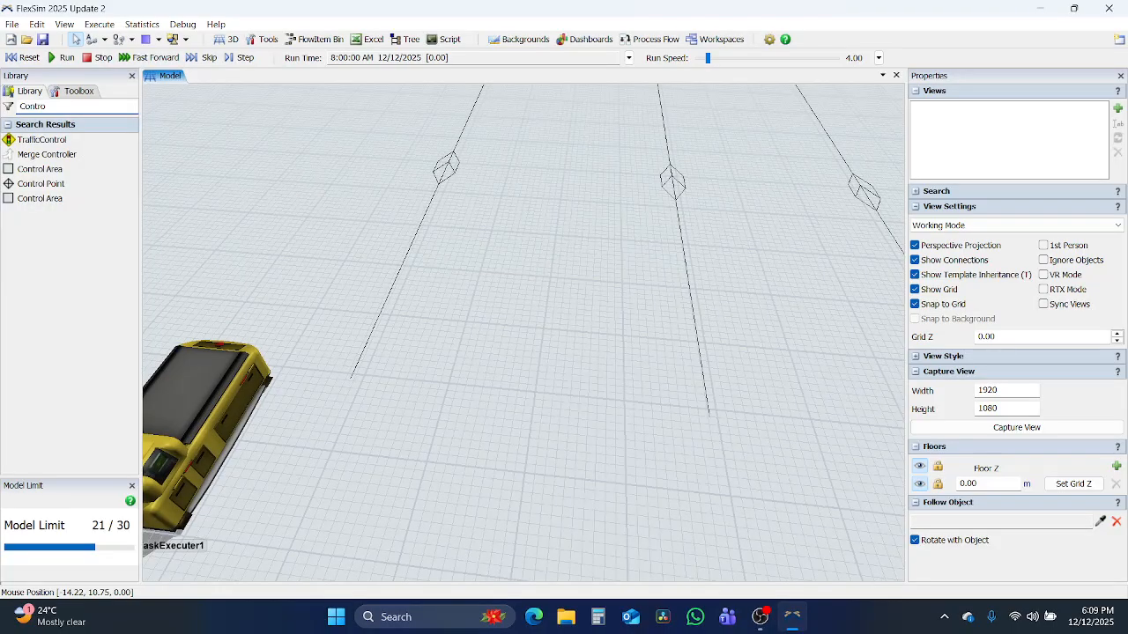
{"action": "left_click", "coordinate": [41, 183]}
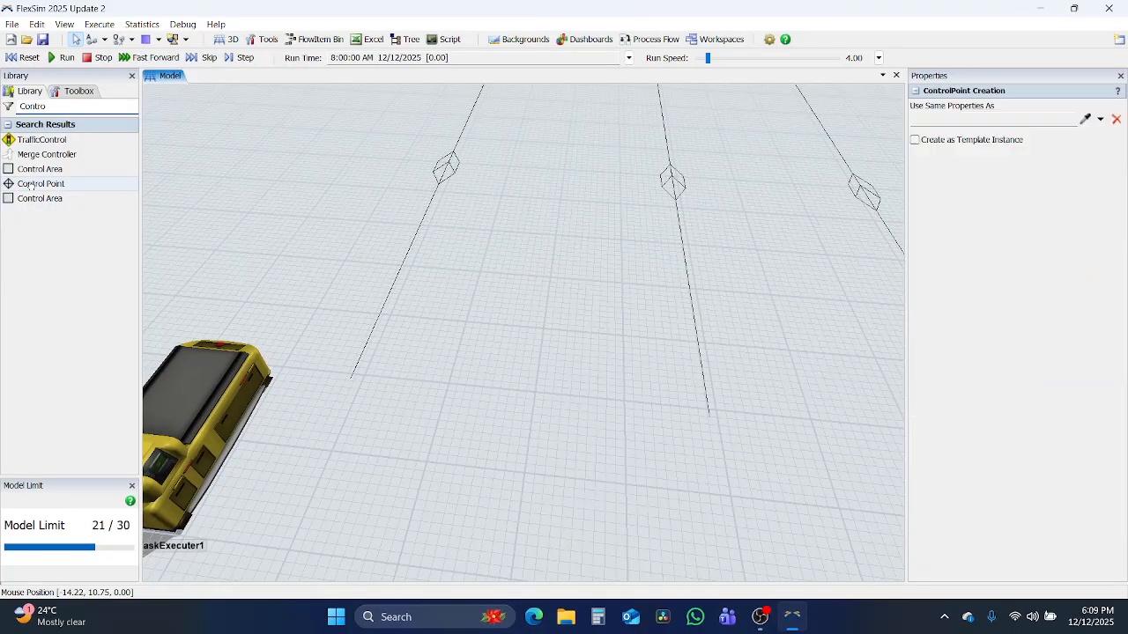
{"action": "left_click", "coordinate": [352, 373]}
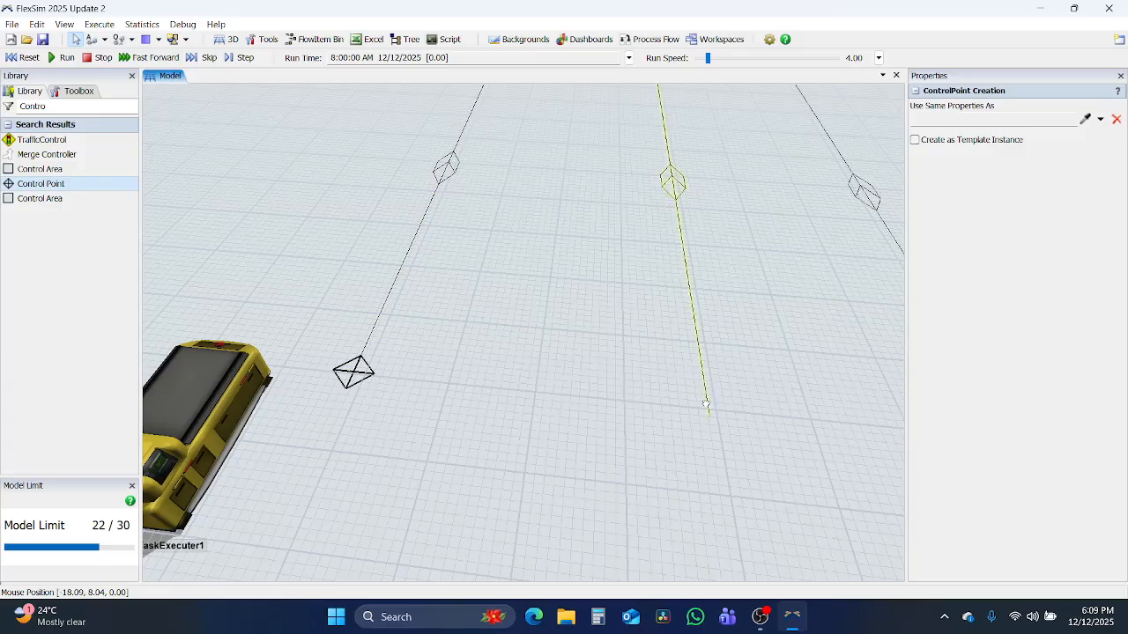
{"action": "left_click", "coordinate": [705, 403]}
{"action": "left_click_drag", "start_coordinate": [617, 427], "coordinate": [202, 432]}
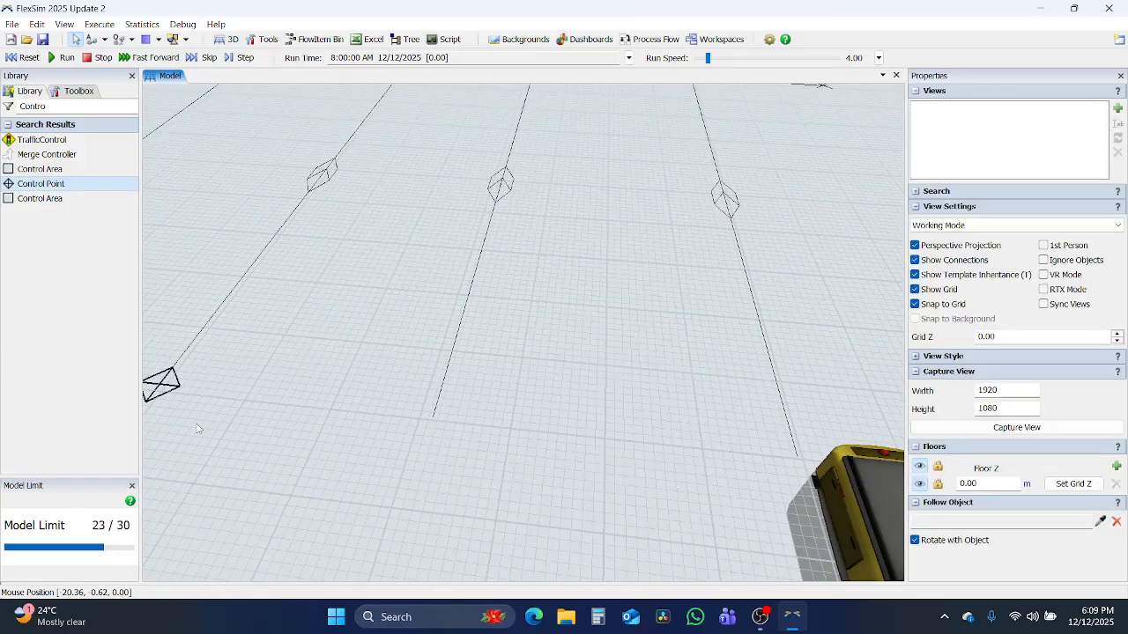
Place a control point at the free end of the third branch and another at the free end of the fourth.
{"action": "left_click", "coordinate": [30, 183]}
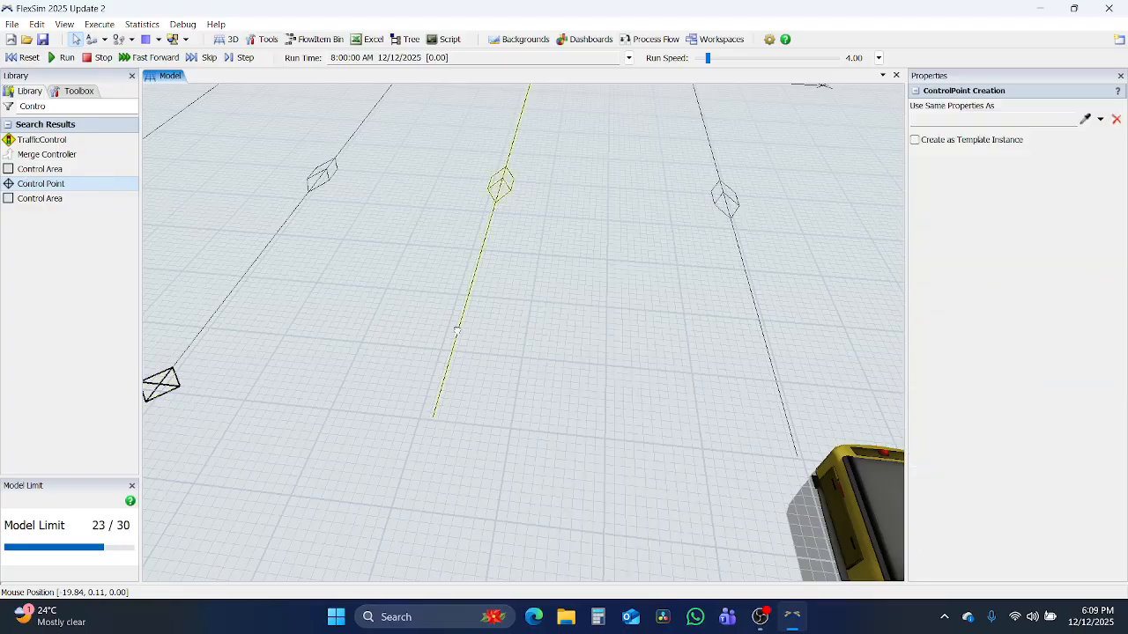
{"action": "left_click", "coordinate": [434, 411]}
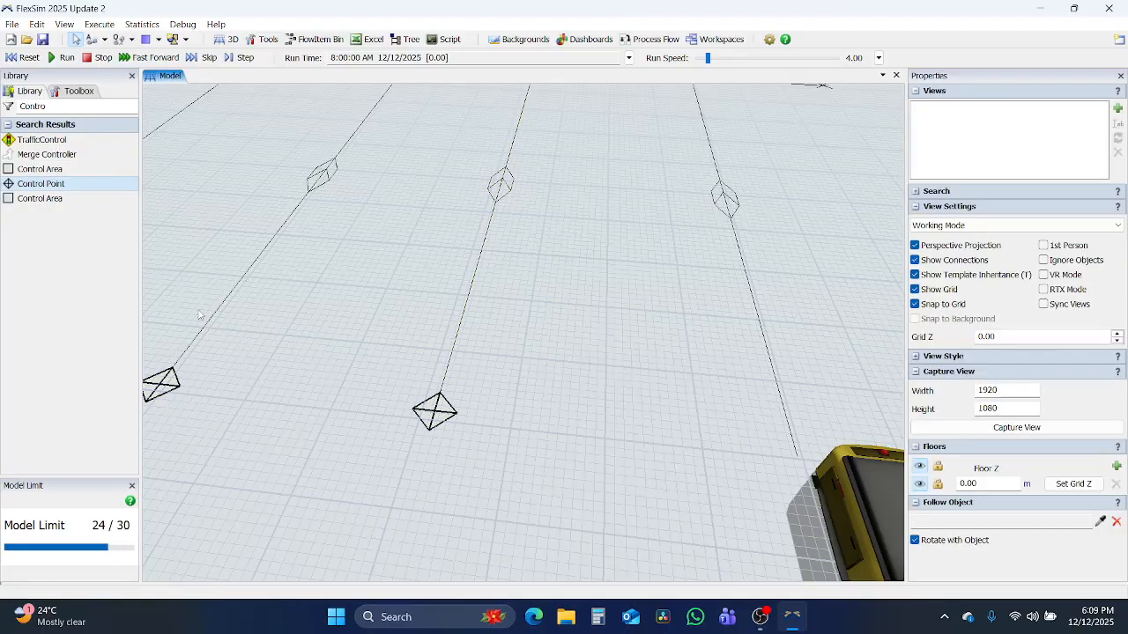
{"action": "left_click", "coordinate": [31, 184]}
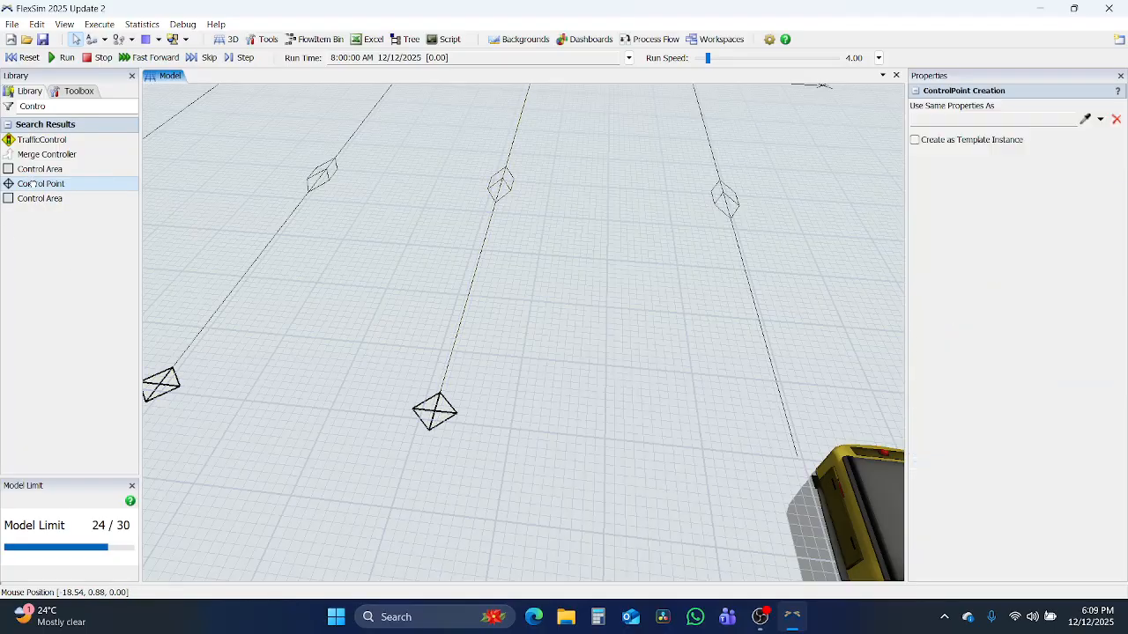
{"action": "left_click", "coordinate": [795, 449]}
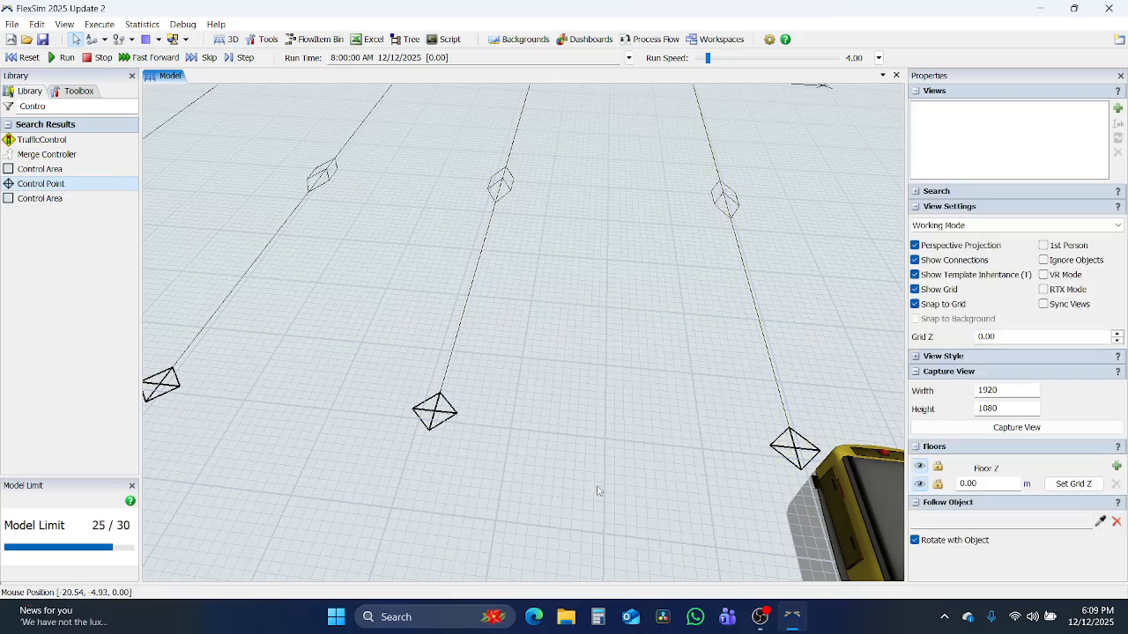
{"action": "left_click_drag", "start_coordinate": [597, 486], "coordinate": [931, 388]}
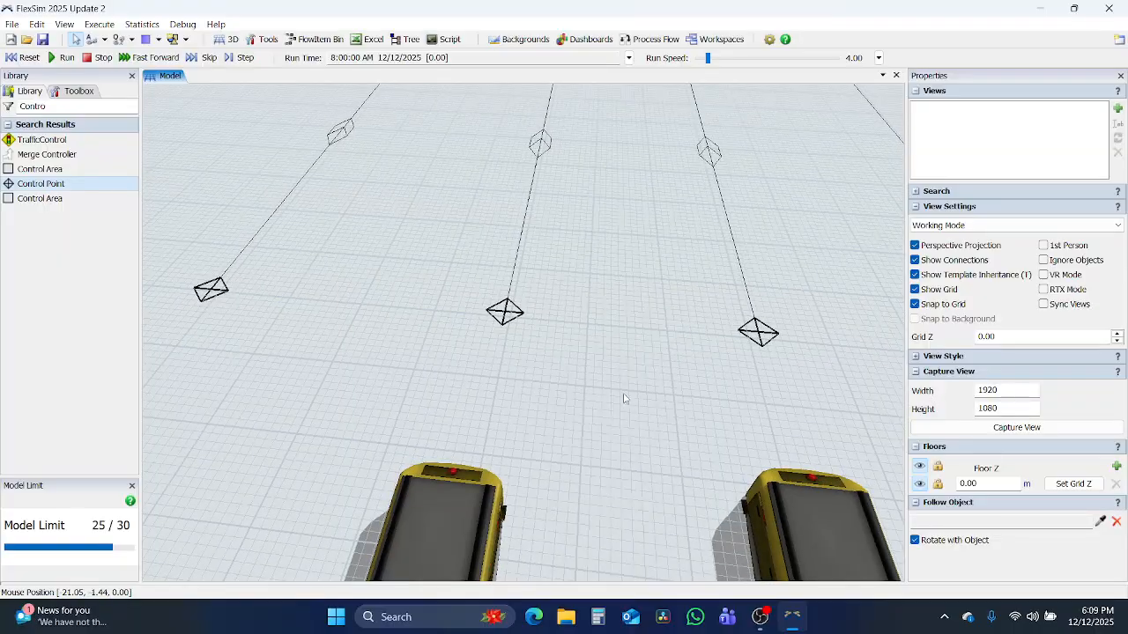
{"action": "scroll", "coordinate": [624, 394], "scroll_direction": "down", "scroll_amount": 5}
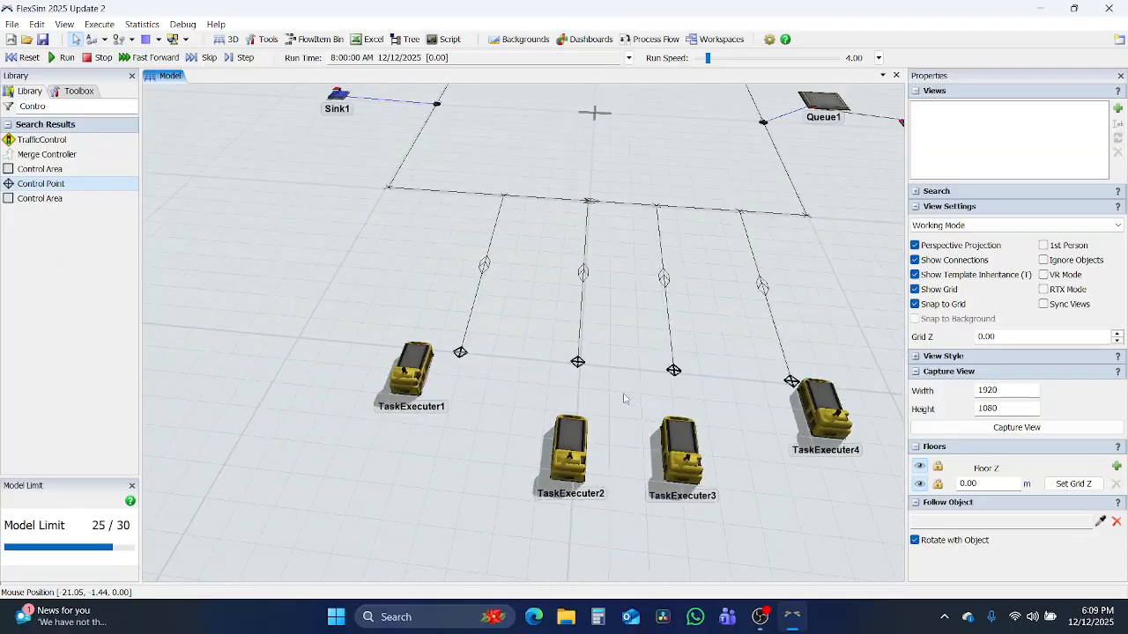
{"action": "left_click", "coordinate": [410, 379]}
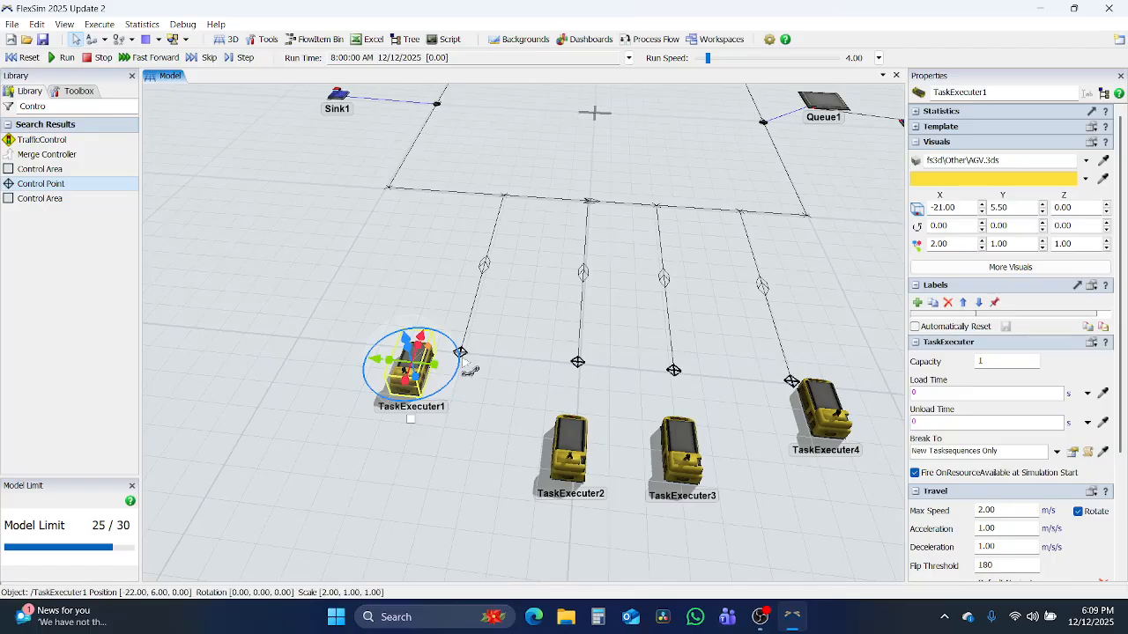
{"action": "left_click", "coordinate": [463, 361]}
{"action": "left_click_drag", "start_coordinate": [406, 377], "coordinate": [463, 366]}
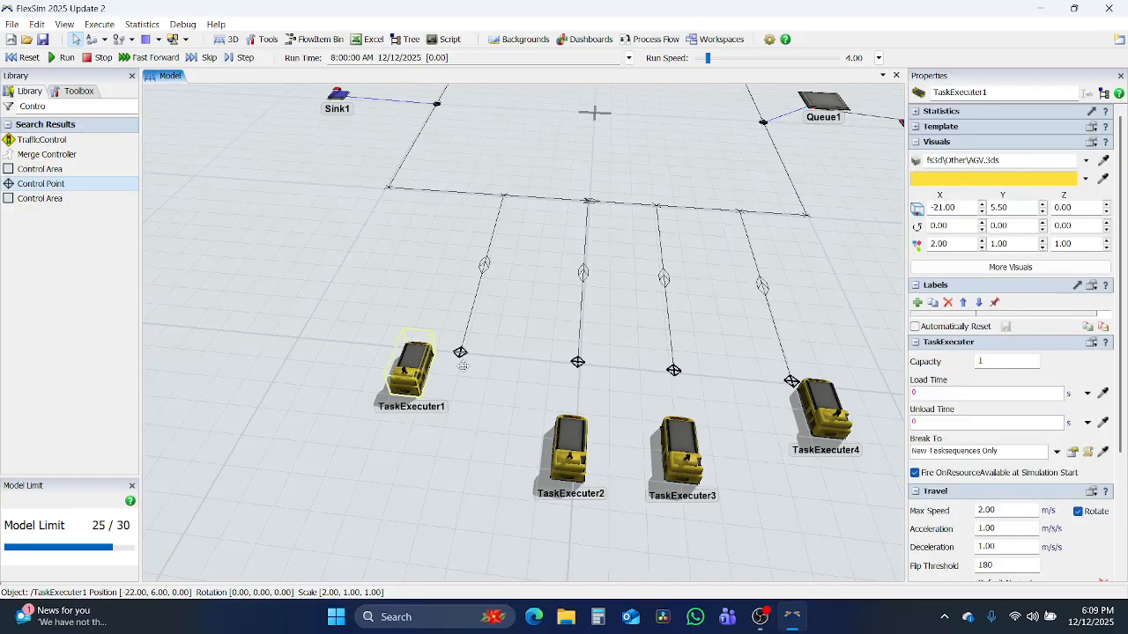
{"action": "key", "text": "a"}
{"action": "scroll", "coordinate": [460, 354], "scroll_direction": "up", "scroll_amount": 5}
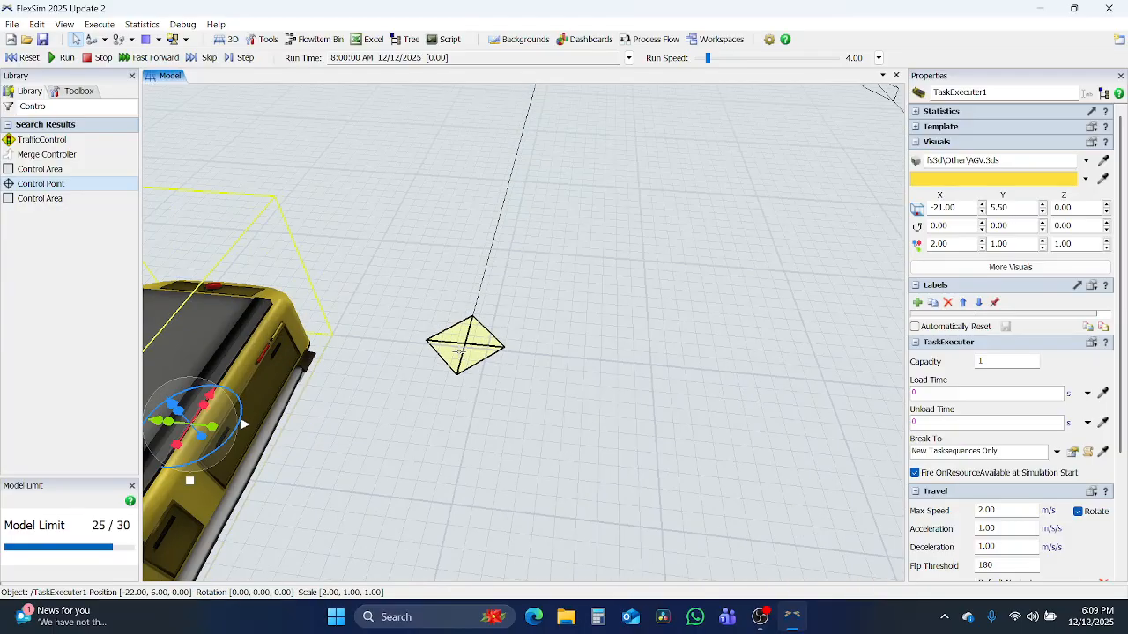
{"action": "left_click", "coordinate": [459, 340]}
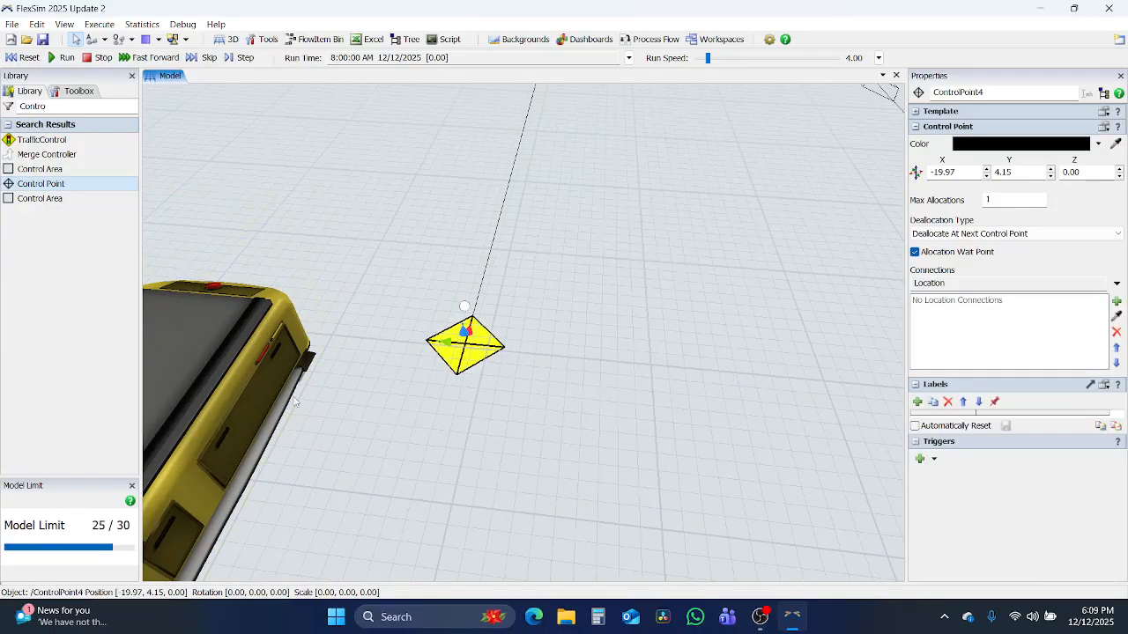
{"action": "left_click", "coordinate": [288, 399]}
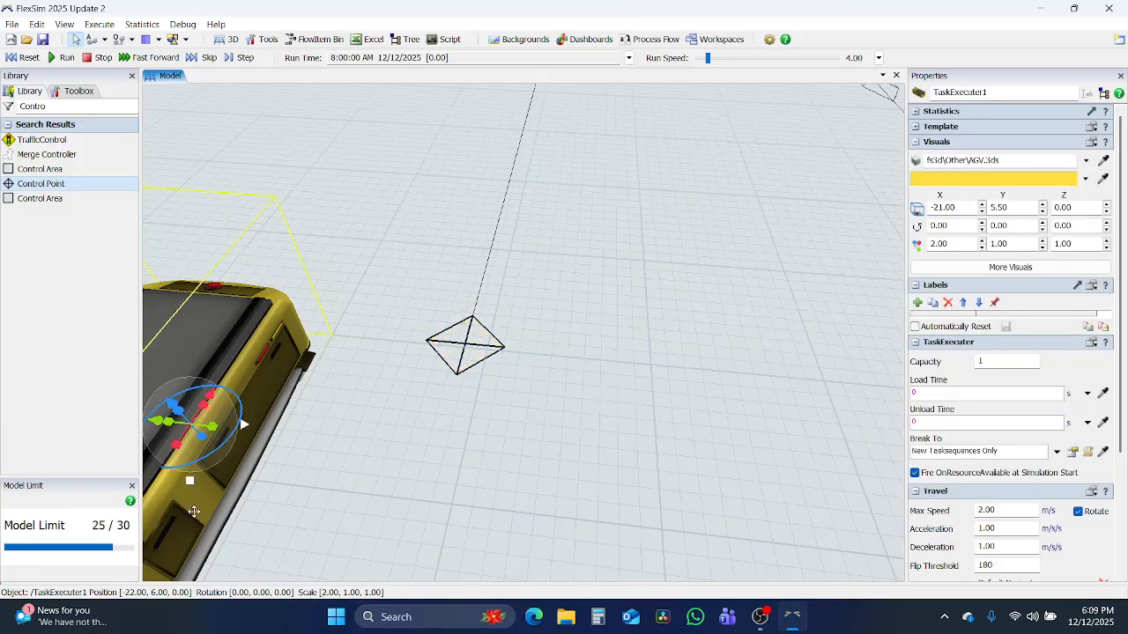
{"action": "left_click_drag", "start_coordinate": [189, 481], "coordinate": [459, 352]}
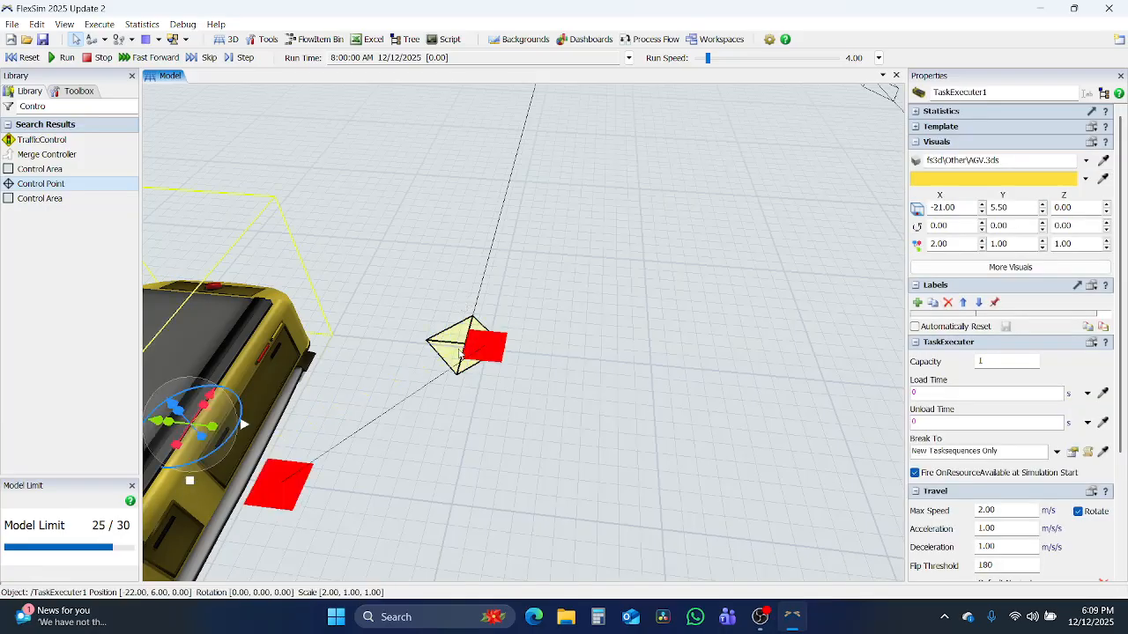
{"action": "left_click", "coordinate": [407, 404]}
{"action": "key", "text": "Delete"}
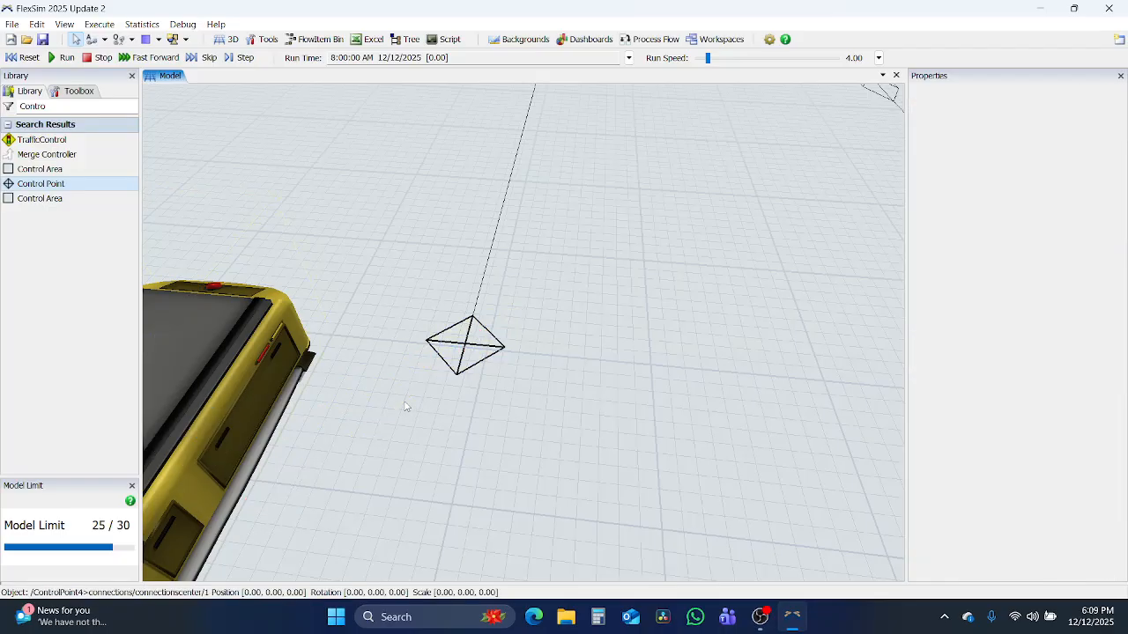
Connect TaskExecuter1 to the control point at the end of the first branch as a Traveler AGV.
{"action": "left_click", "coordinate": [246, 377]}
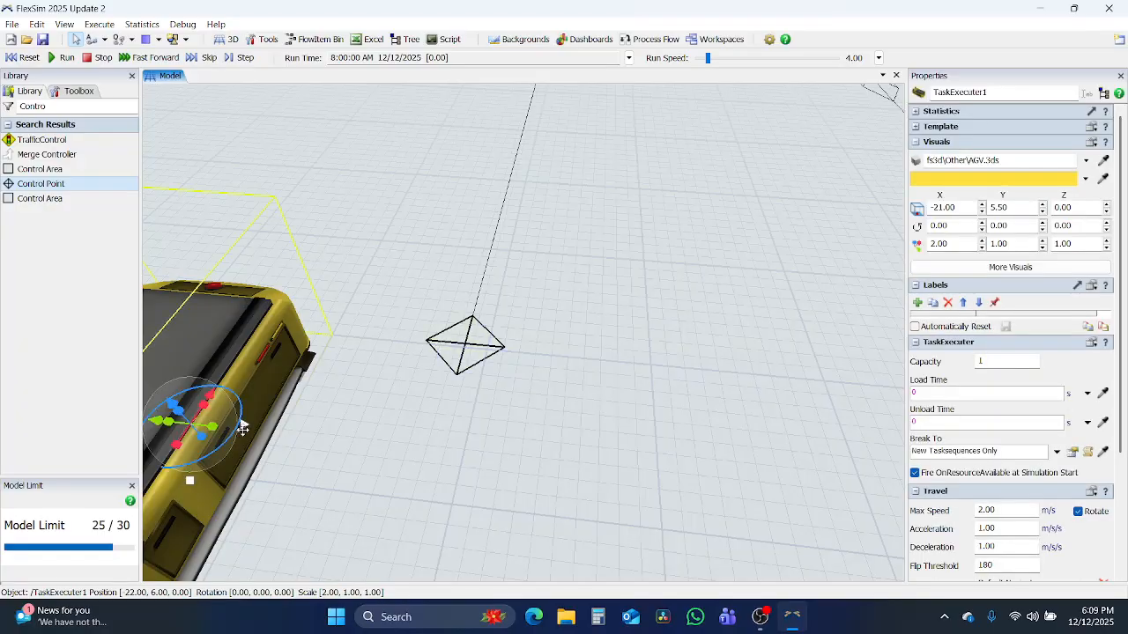
{"action": "left_click_drag", "start_coordinate": [244, 424], "coordinate": [465, 343]}
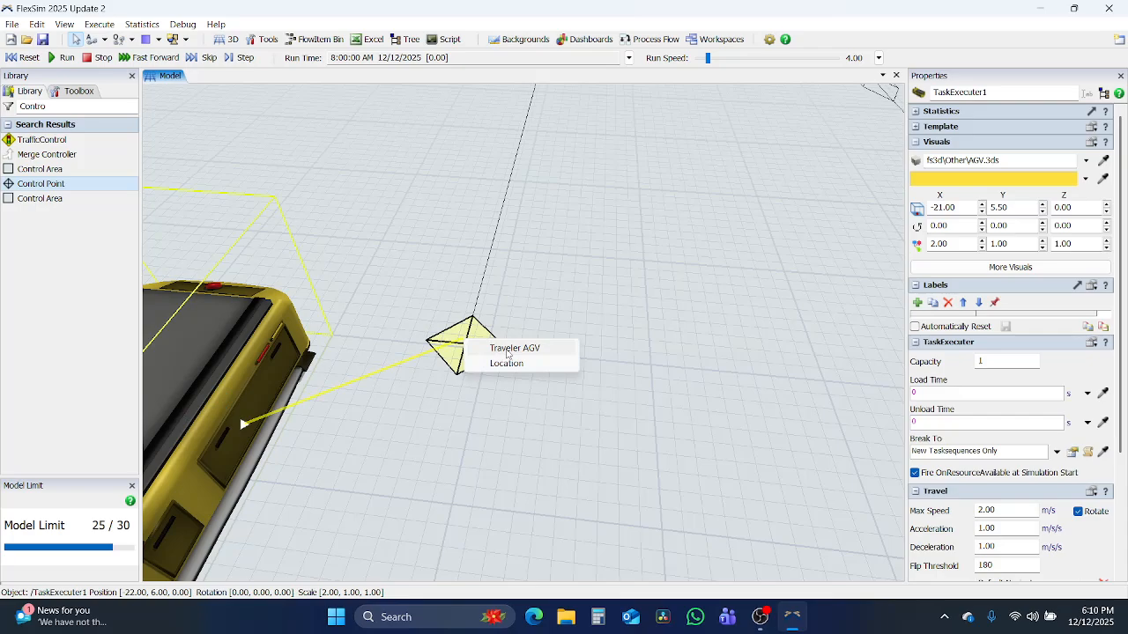
{"action": "left_click", "coordinate": [509, 350]}
Connect TaskExecuter2 to the control point at the end of the second branch as a Traveler AGV.
{"action": "scroll", "coordinate": [718, 416], "scroll_direction": "down", "scroll_amount": 5}
{"action": "left_click_drag", "start_coordinate": [735, 477], "coordinate": [355, 433]}
{"action": "left_click", "coordinate": [414, 486]}
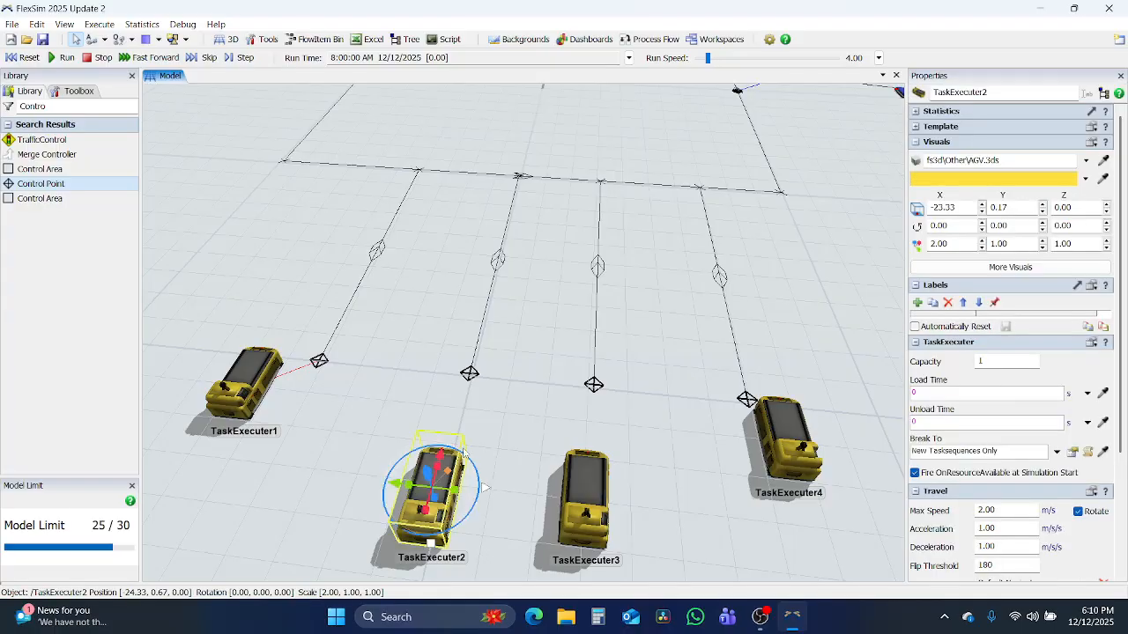
{"action": "left_click_drag", "start_coordinate": [487, 492], "coordinate": [470, 374]}
{"action": "left_click", "coordinate": [519, 381]}
Connect TaskExecuter3 to the control point at the end of the third branch as a Traveler AGV.
{"action": "left_click", "coordinate": [607, 498]}
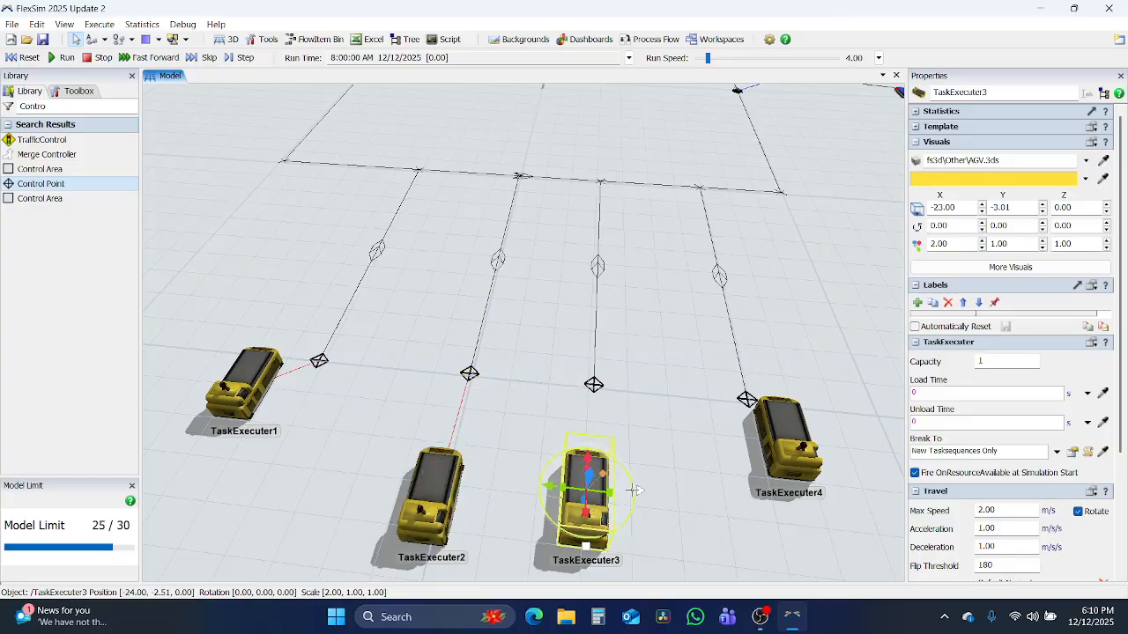
{"action": "left_click_drag", "start_coordinate": [641, 491], "coordinate": [594, 386]}
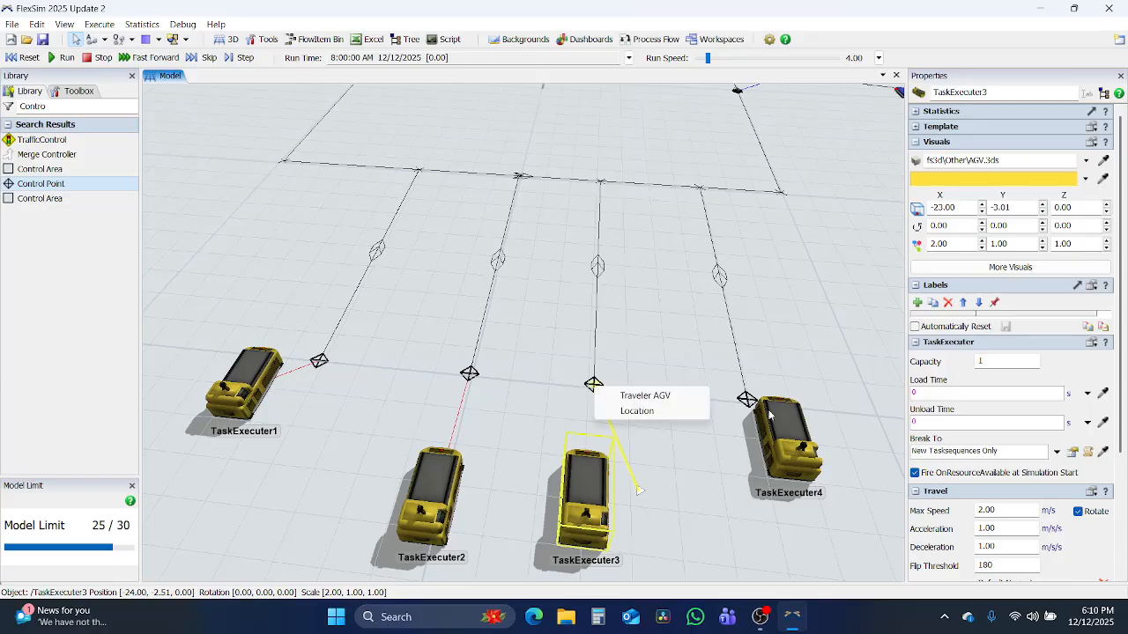
{"action": "left_click", "coordinate": [638, 396]}
Connect TaskExecuter4 to the control point at the end of the fourth branch as a Traveler AGV and move it clear of that point.
{"action": "left_click", "coordinate": [786, 457]}
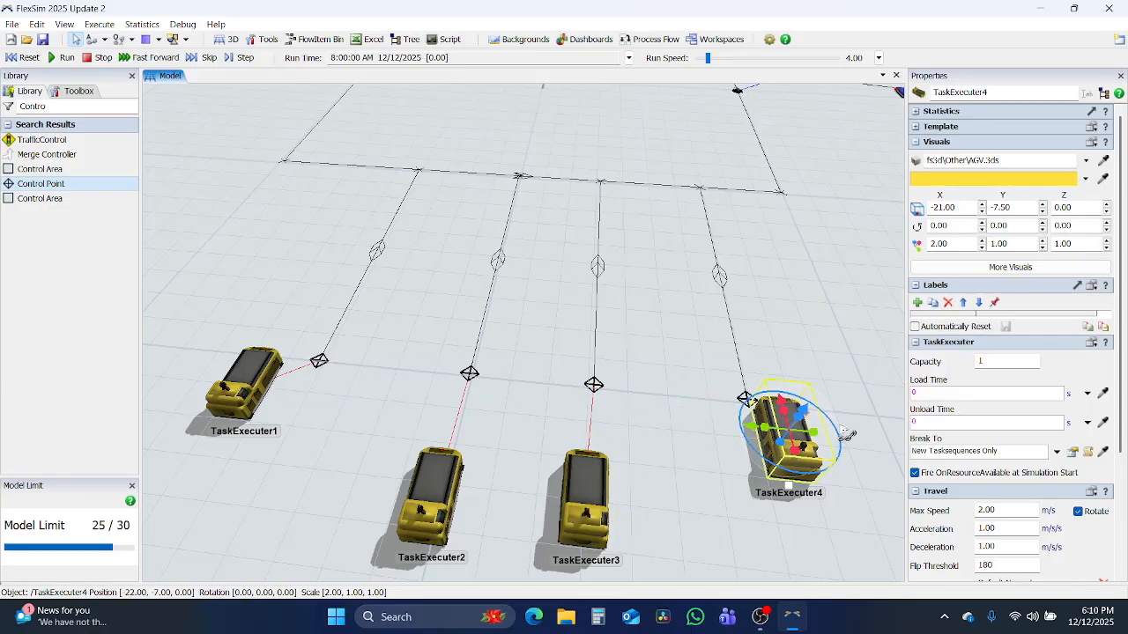
{"action": "left_click_drag", "start_coordinate": [846, 433], "coordinate": [745, 400]}
{"action": "left_click", "coordinate": [767, 410]}
{"action": "left_click_drag", "start_coordinate": [805, 468], "coordinate": [844, 517]}
{"action": "left_click", "coordinate": [699, 506]}
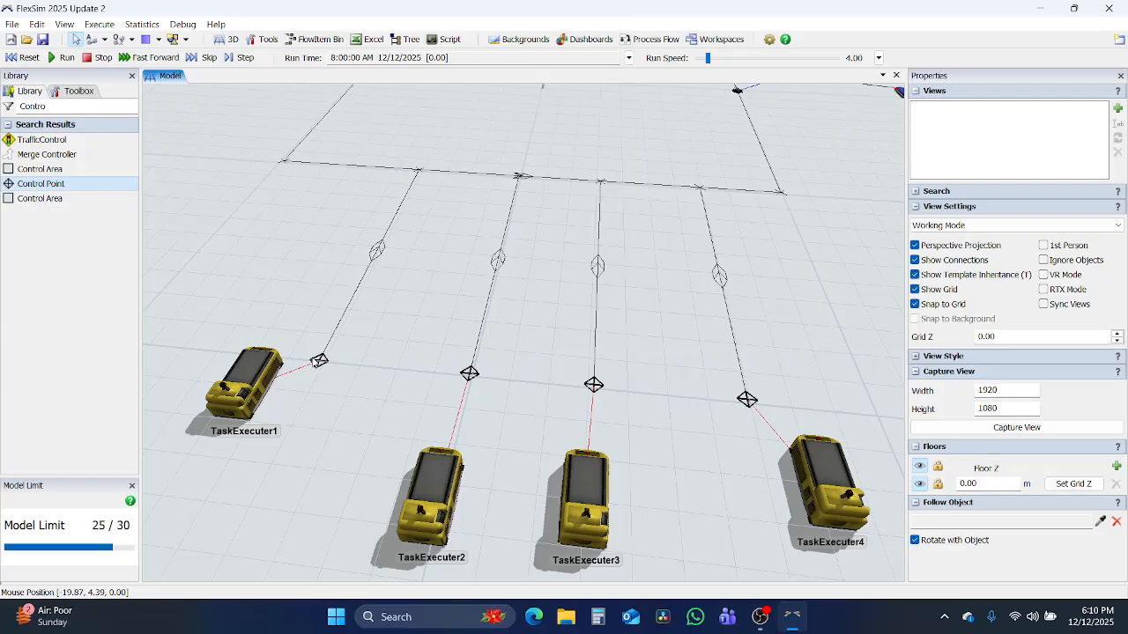
Add TaskExecuter1 to a new object group named AGV.
{"action": "left_click", "coordinate": [318, 361]}
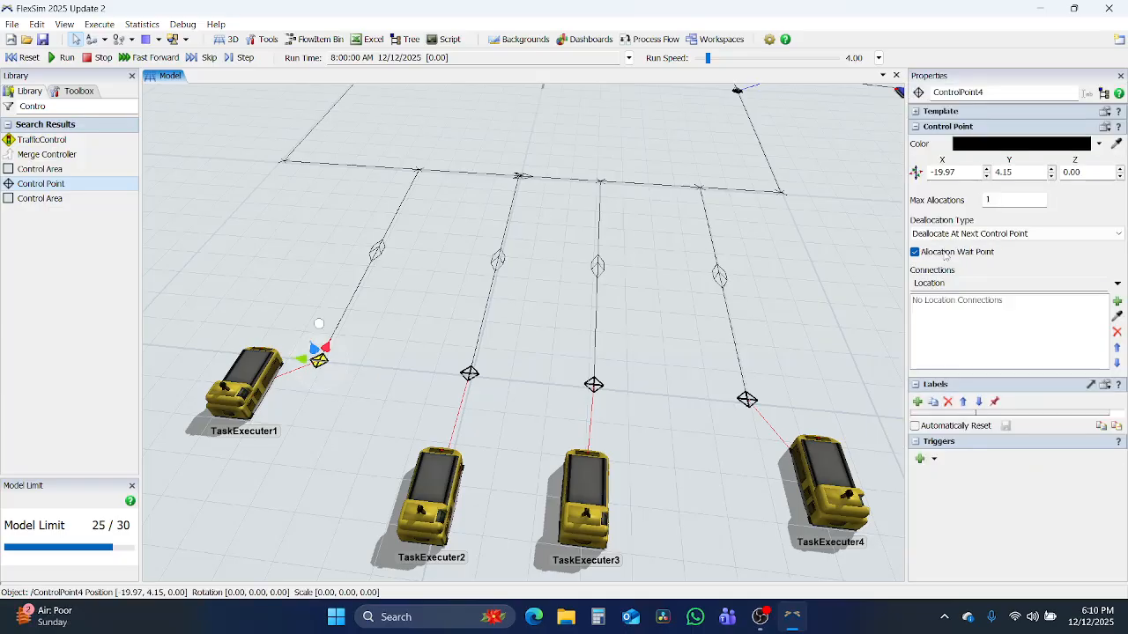
{"action": "left_click", "coordinate": [240, 397]}
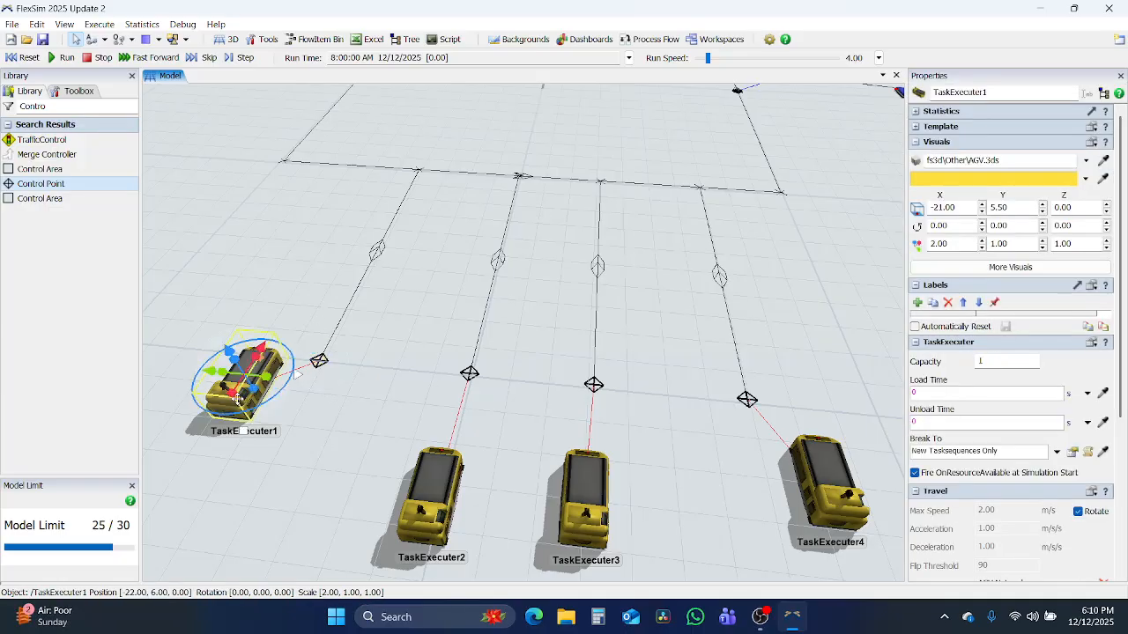
{"action": "right_click", "coordinate": [238, 403]}
{"action": "mouse_move", "coordinate": [296, 456]}
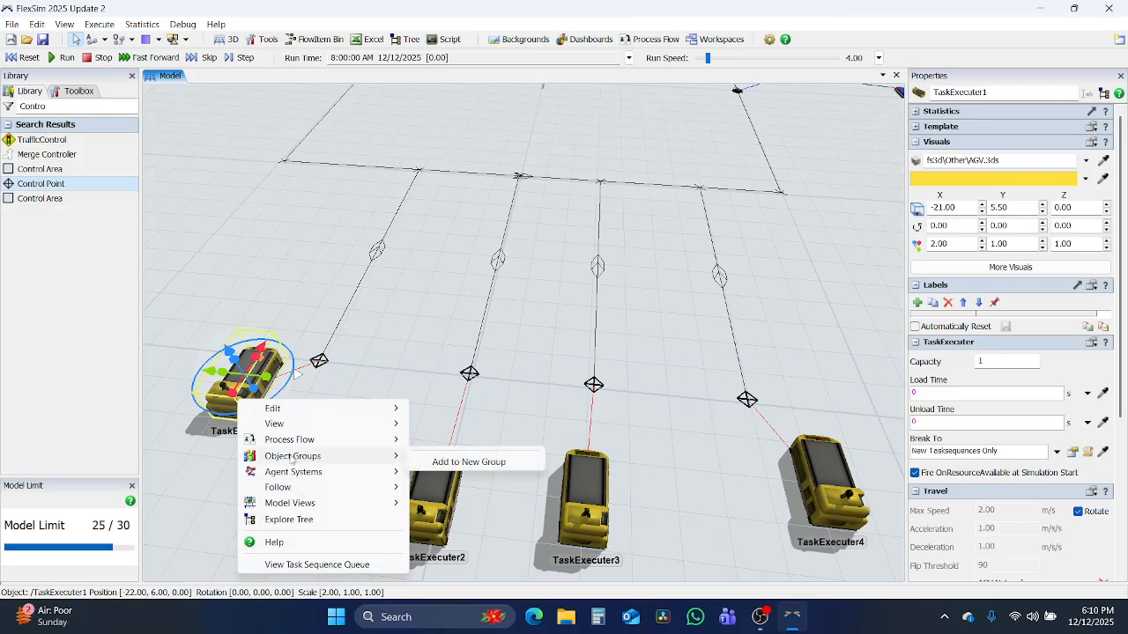
{"action": "left_click", "coordinate": [438, 463]}
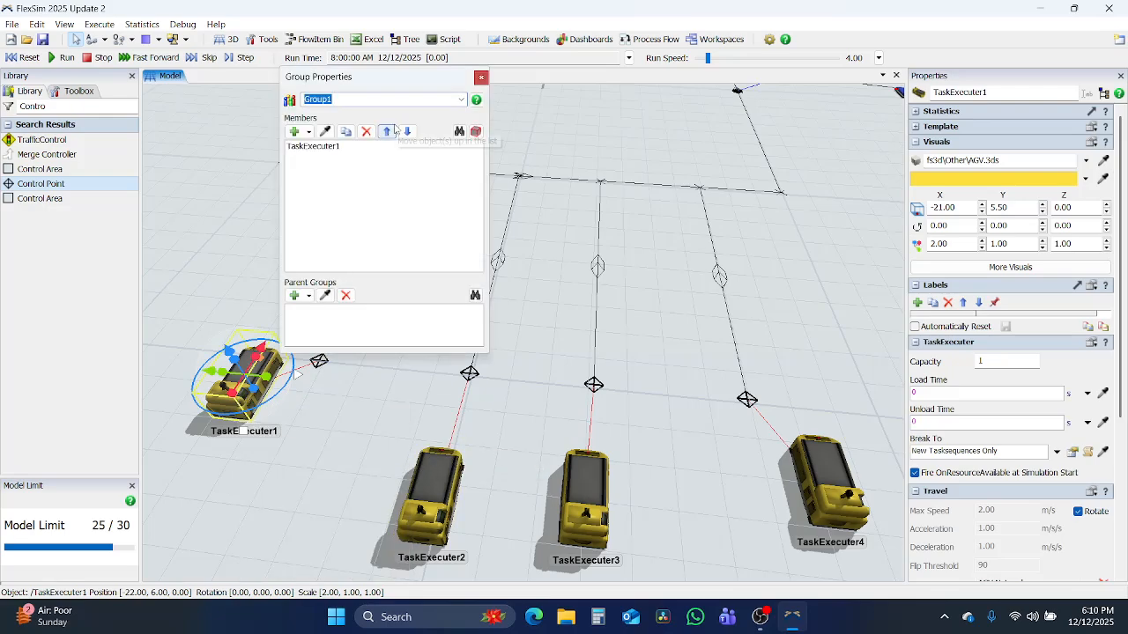
{"action": "type", "text": "AGV"}
Sample TaskExecuter2, TaskExecuter3 and TaskExecuter4 as further members of the AGV group and close its properties.
{"action": "left_click", "coordinate": [324, 132]}
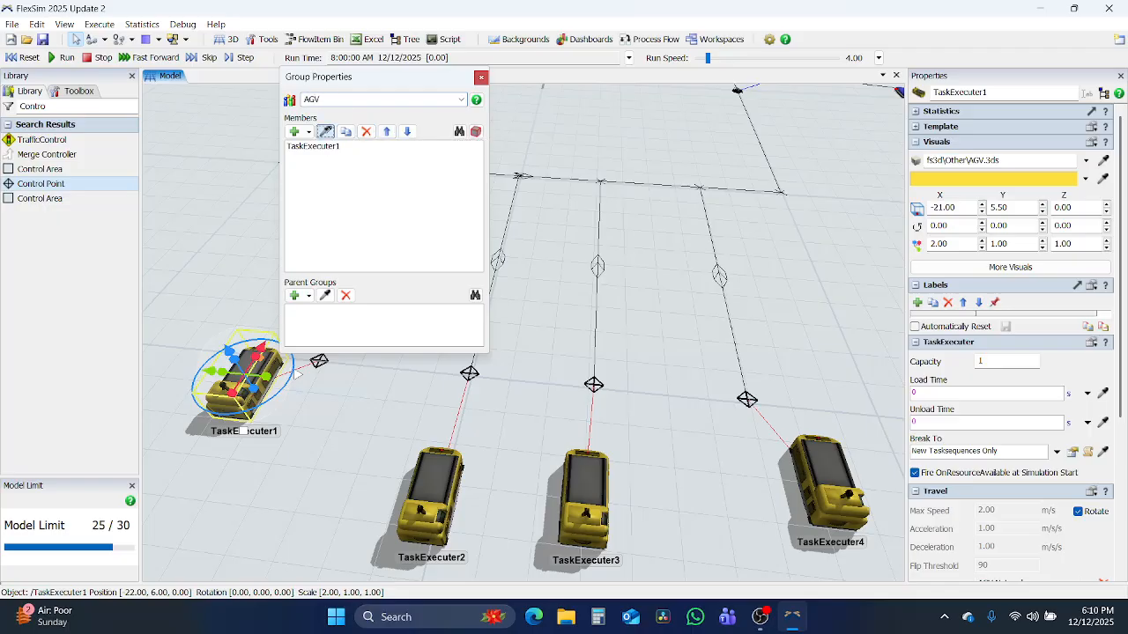
{"action": "left_click", "coordinate": [421, 497]}
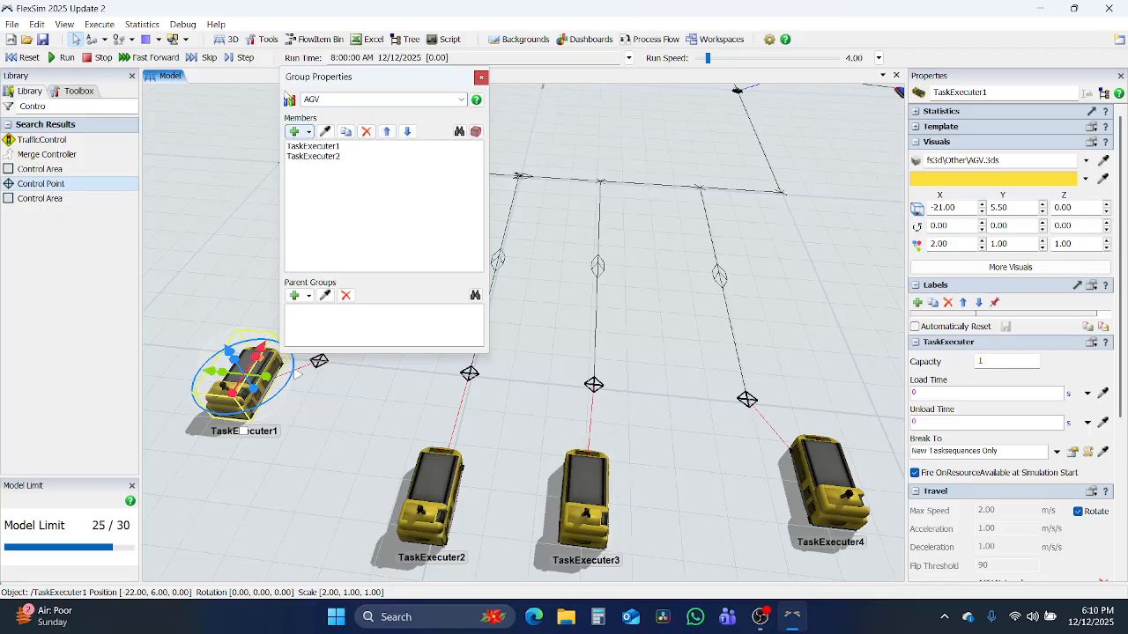
{"action": "left_click", "coordinate": [581, 498]}
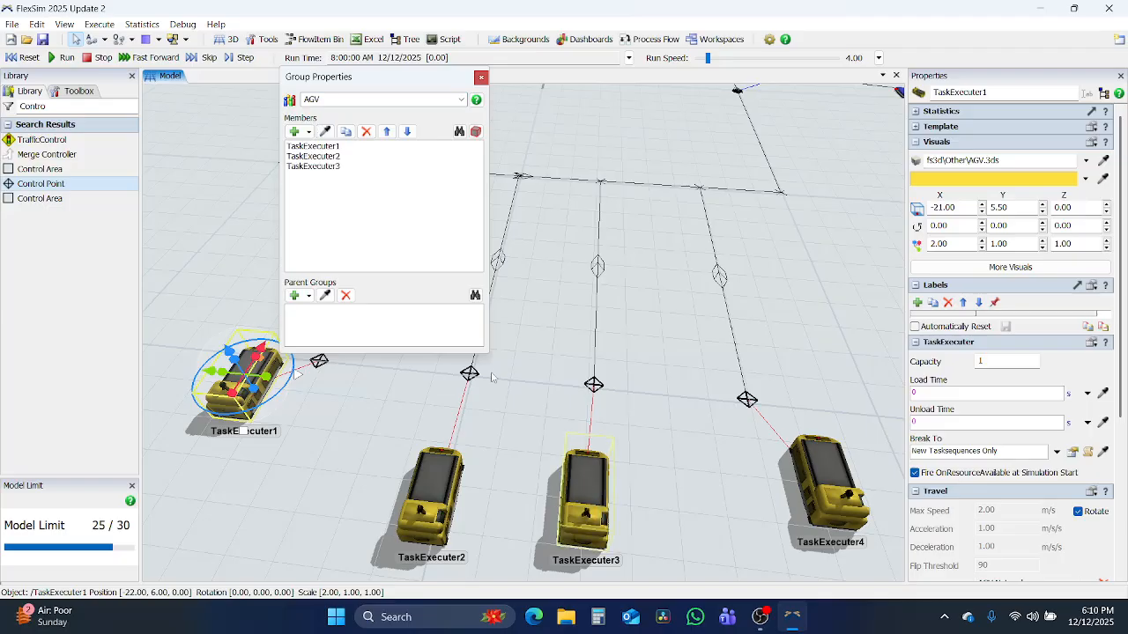
{"action": "left_click", "coordinate": [324, 131]}
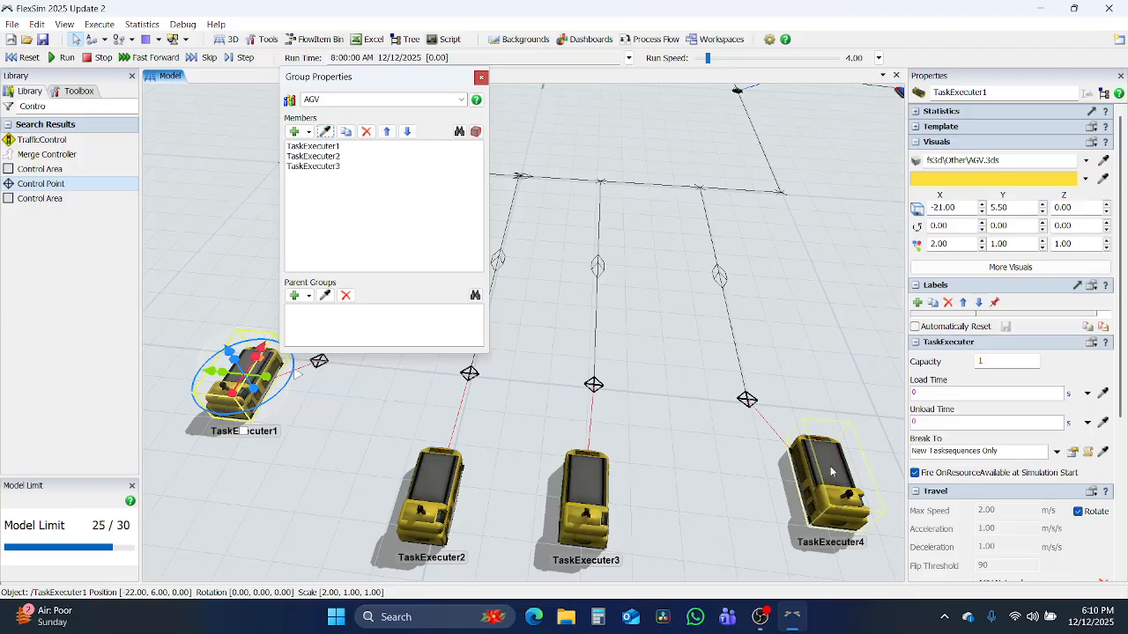
{"action": "left_click", "coordinate": [824, 480]}
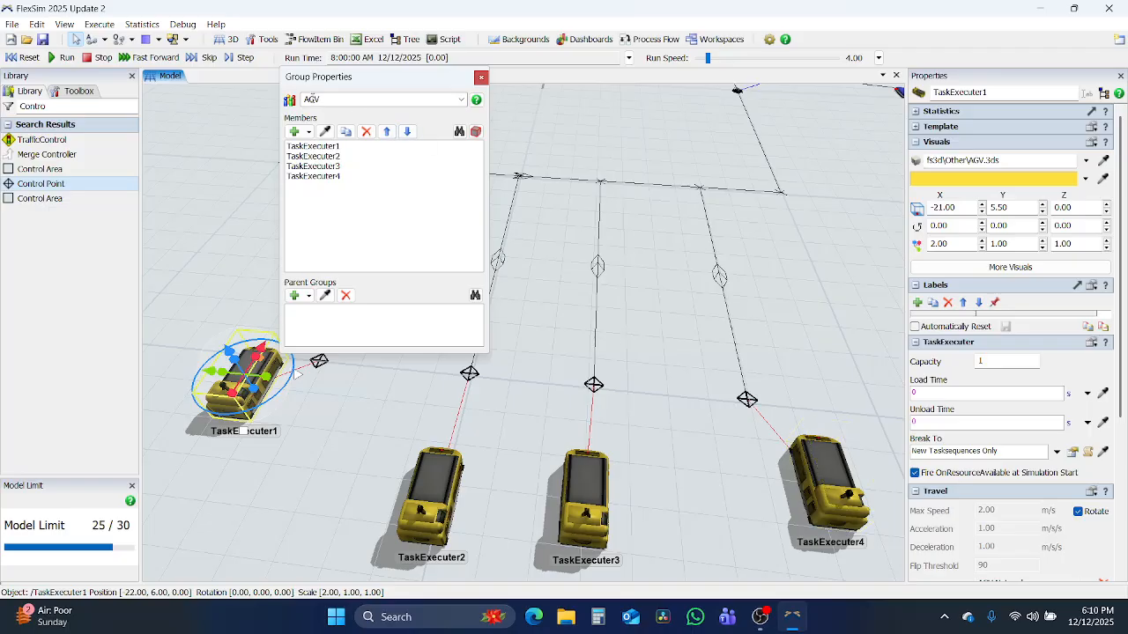
{"action": "left_click", "coordinate": [481, 77]}
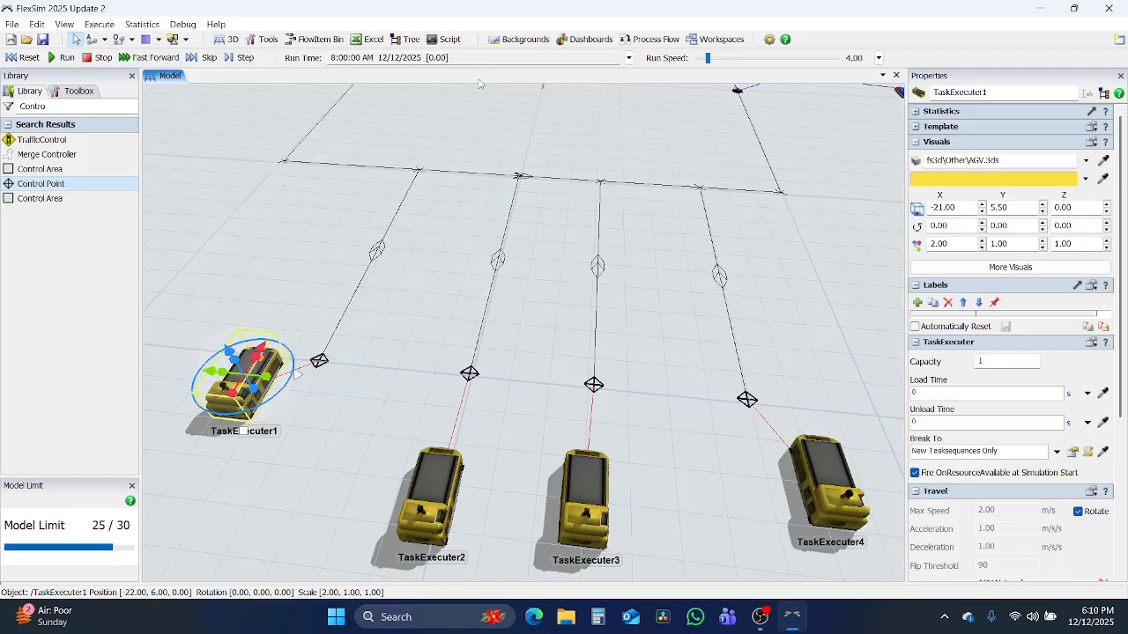
Add the control point beside TaskExecuter1 to a new object group named Home.
{"action": "left_click", "coordinate": [319, 360]}
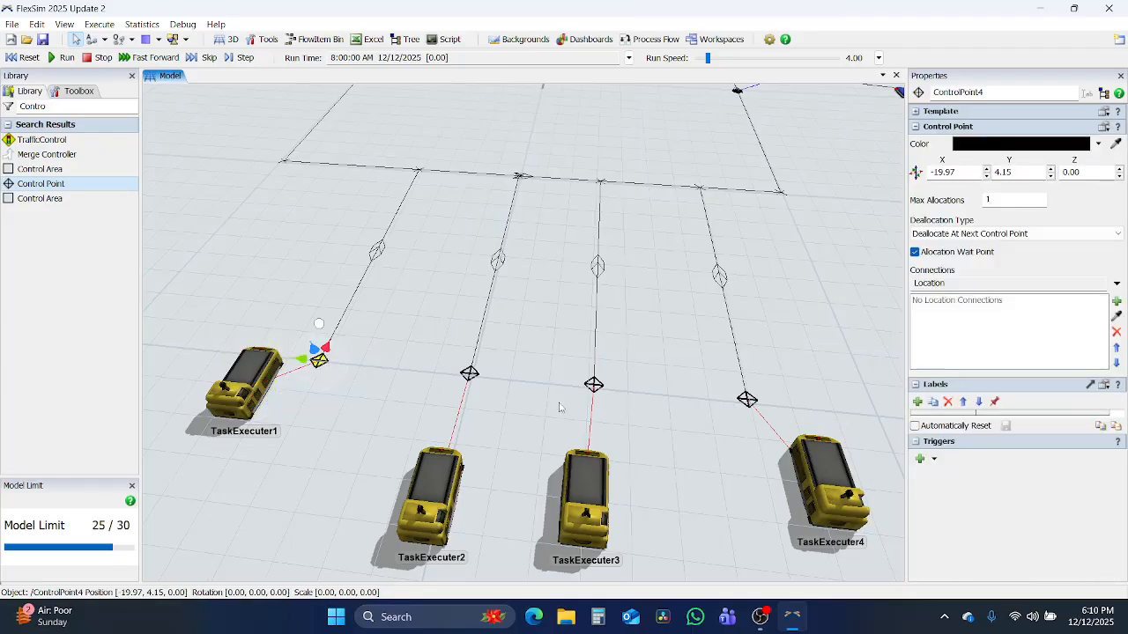
{"action": "right_click", "coordinate": [319, 360]}
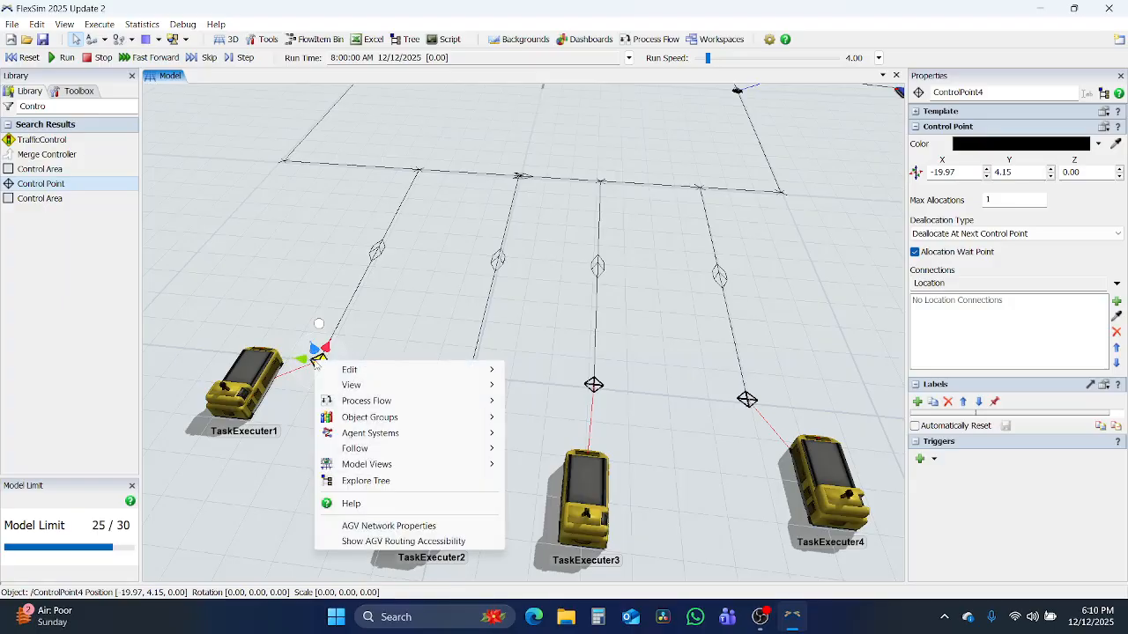
{"action": "mouse_move", "coordinate": [370, 418]}
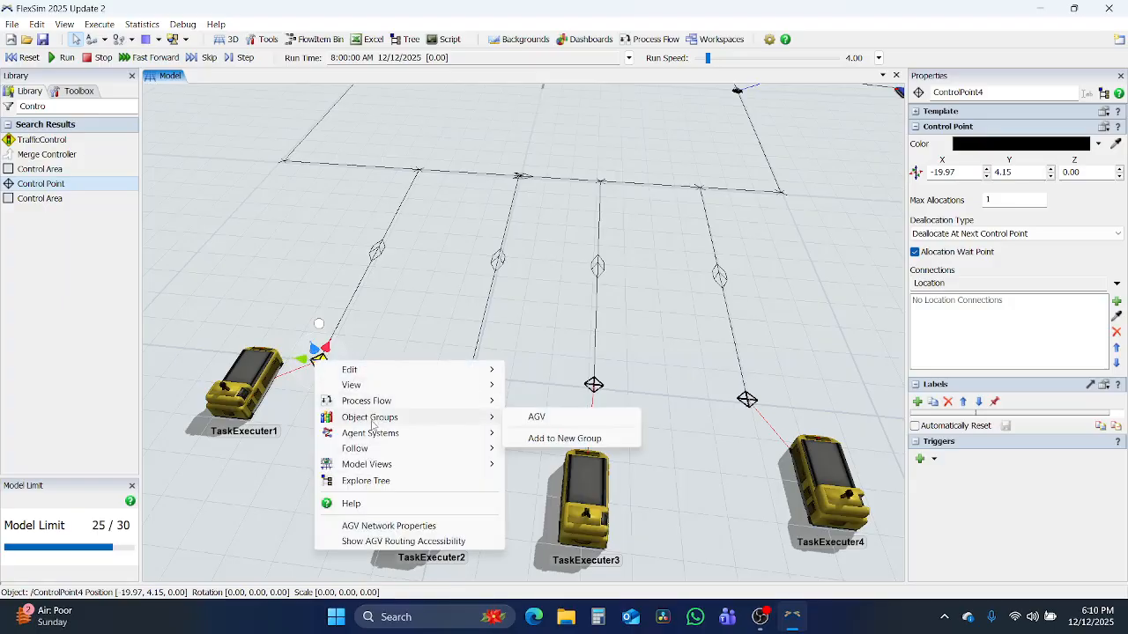
{"action": "left_click", "coordinate": [564, 438]}
{"action": "type", "text": "Ho"}
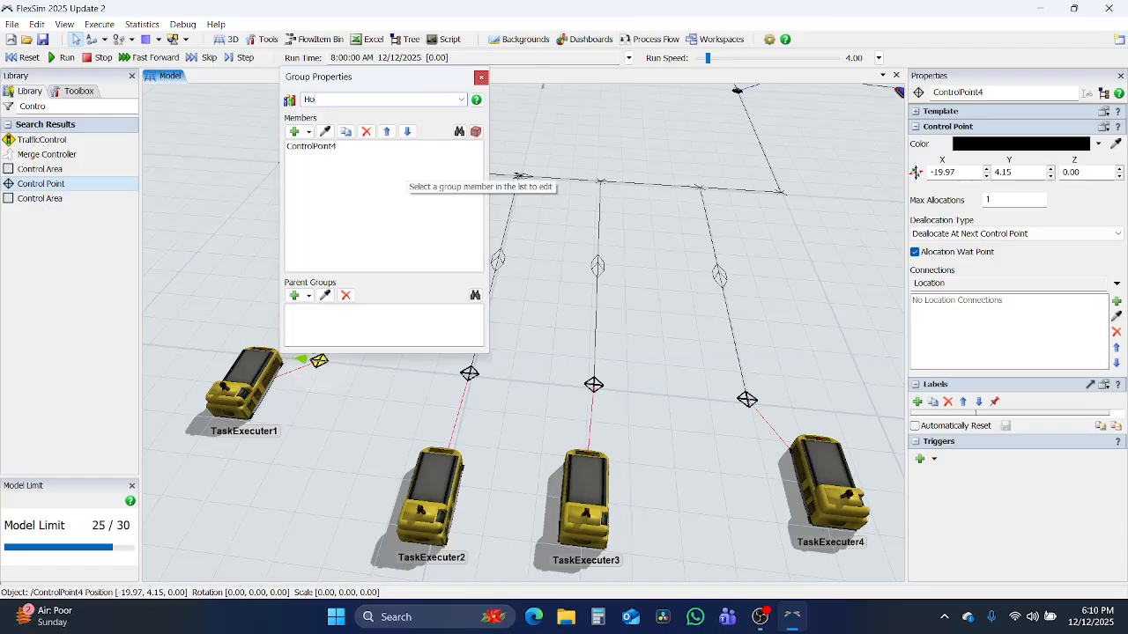
{"action": "type", "text": "me"}
Sample the control points at the ends of the other three branches as members of the Home group and close its properties.
{"action": "left_click", "coordinate": [325, 131]}
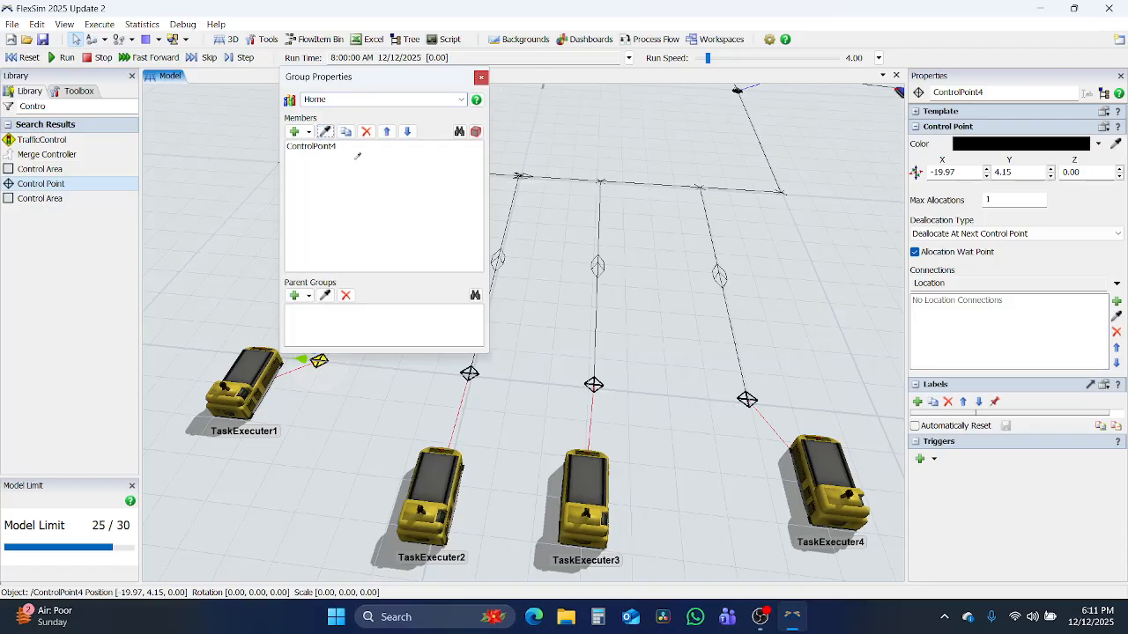
{"action": "left_click", "coordinate": [469, 373]}
{"action": "left_click", "coordinate": [325, 131]}
{"action": "left_click", "coordinate": [593, 385]}
{"action": "left_click", "coordinate": [325, 131]}
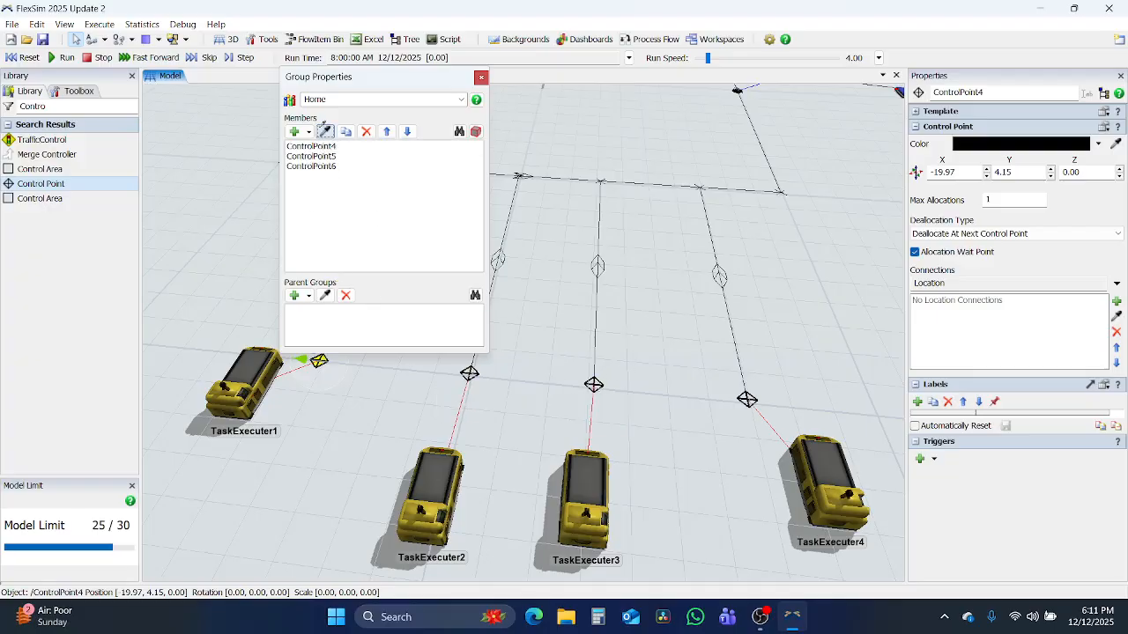
{"action": "left_click", "coordinate": [746, 399]}
{"action": "left_click", "coordinate": [479, 77]}
Save the model in the Downloads folder as FlexSim AGV.
{"action": "scroll", "coordinate": [629, 310], "scroll_direction": "down", "scroll_amount": 3}
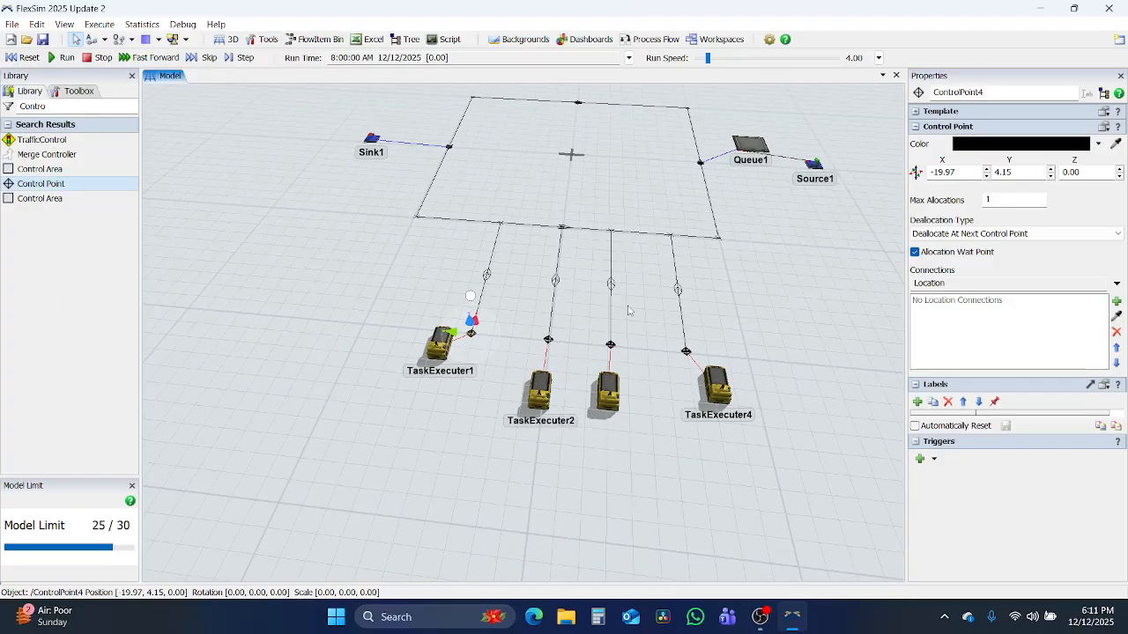
{"action": "right_click_drag", "start_coordinate": [753, 301], "coordinate": [793, 457]}
{"action": "scroll", "coordinate": [792, 473], "scroll_direction": "down", "scroll_amount": 6}
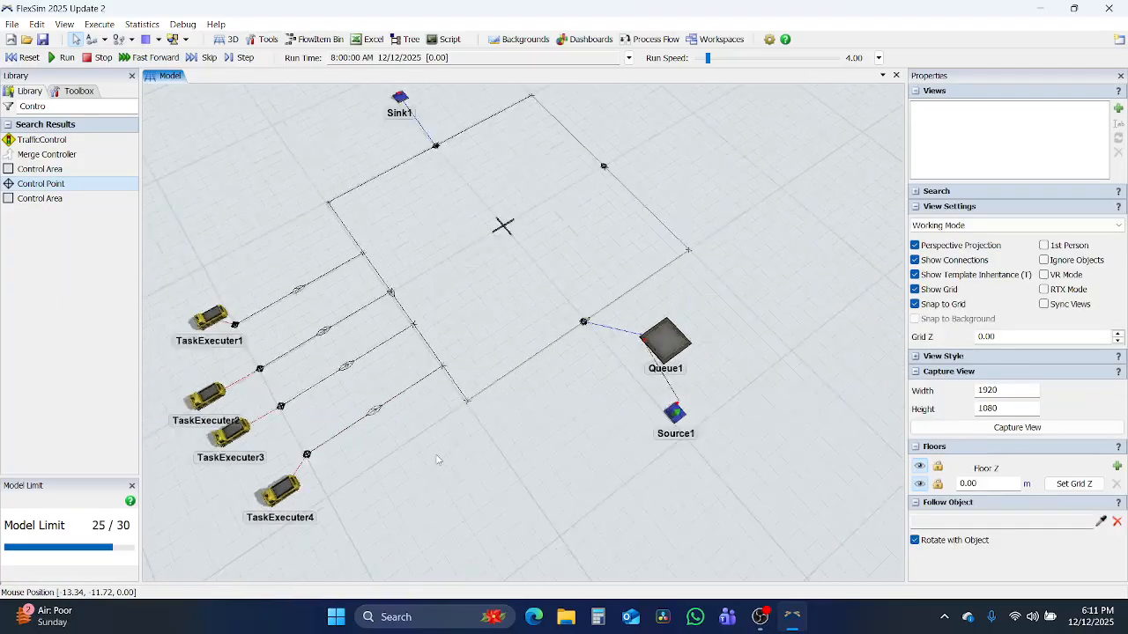
{"action": "right_click_drag", "start_coordinate": [525, 486], "coordinate": [544, 458]}
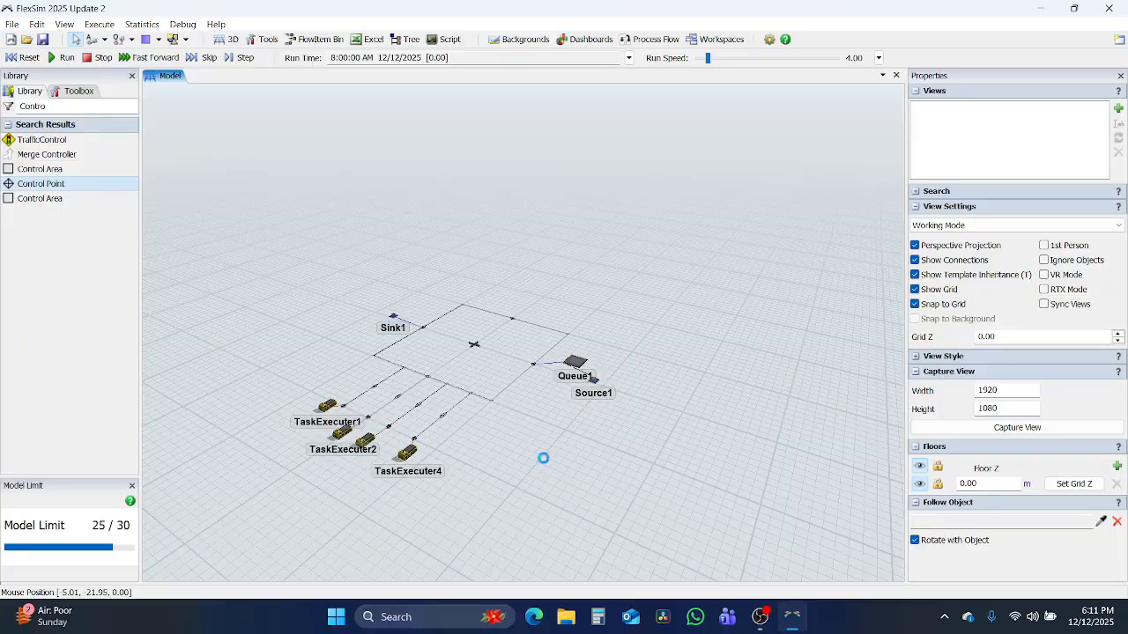
{"action": "key", "text": "ctrl+s"}
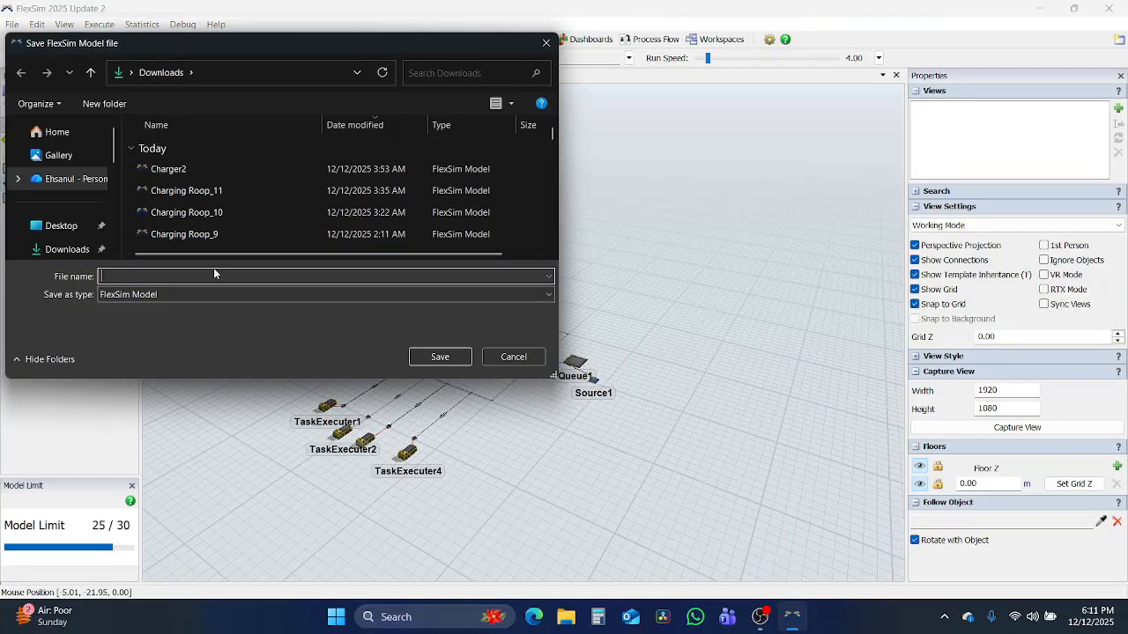
{"action": "type", "text": "Fl"}
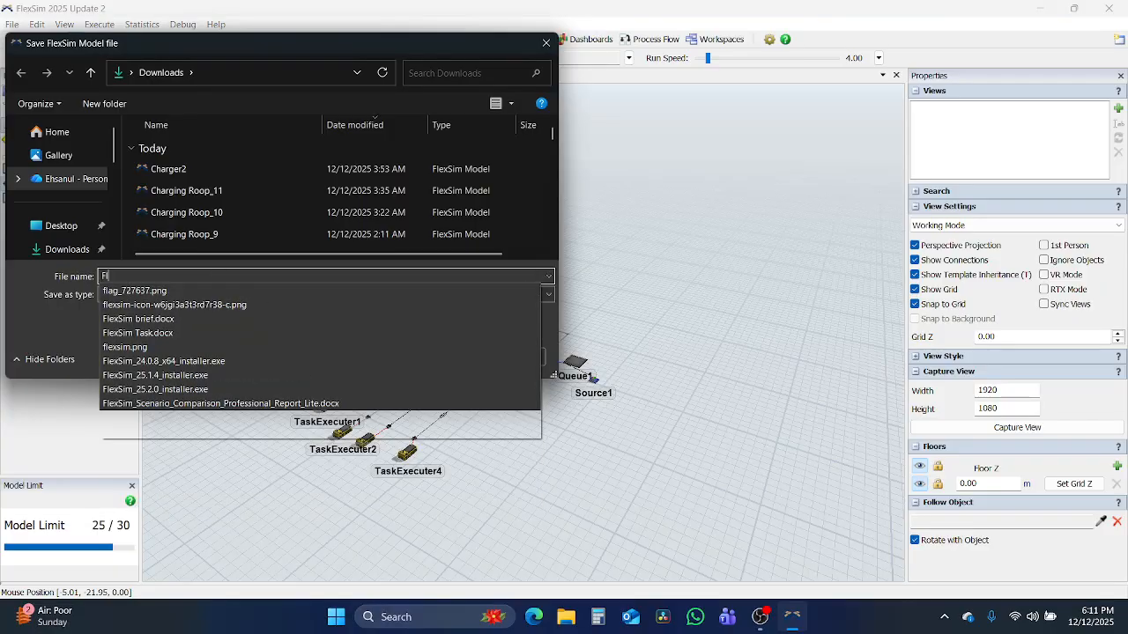
{"action": "type", "text": "exSim AGV"}
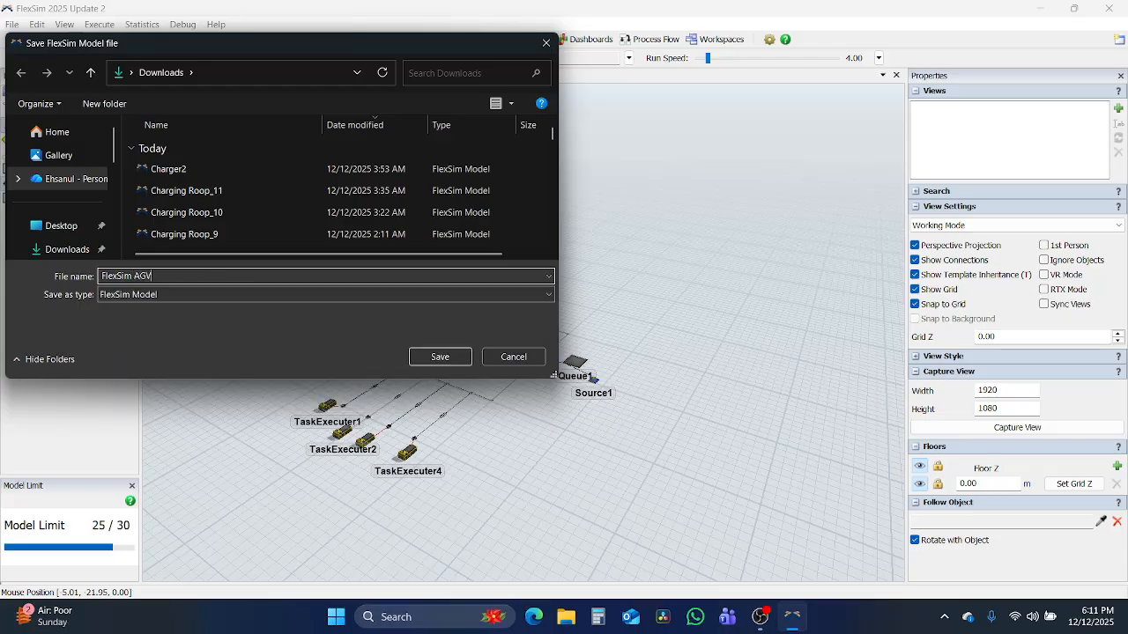
{"action": "key", "text": "Return"}
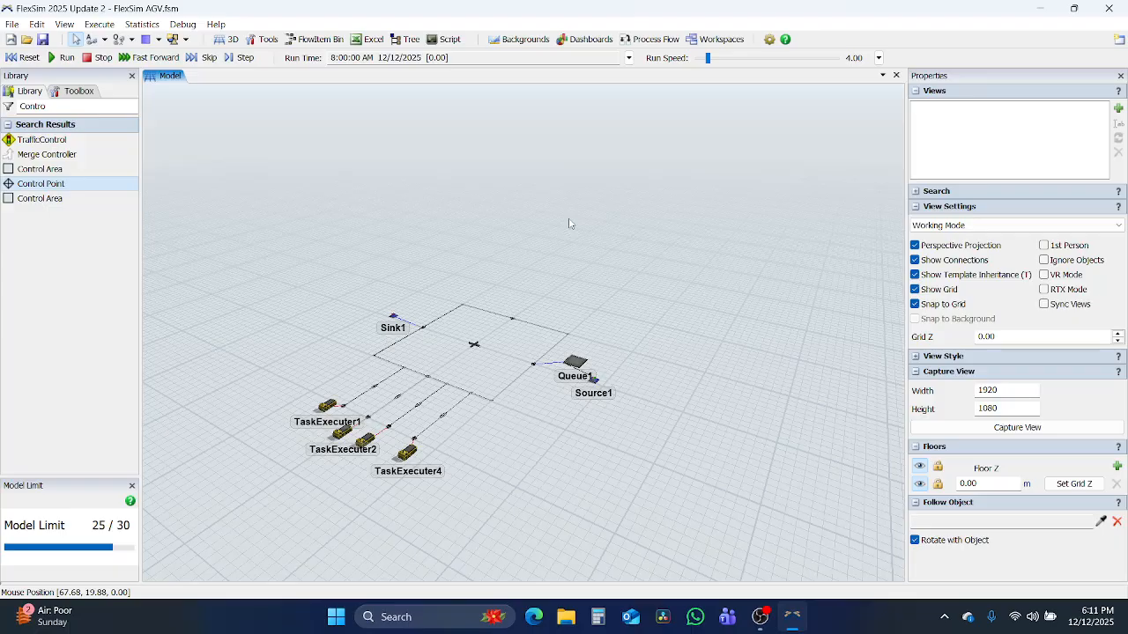
Add a general process flow and place an Event-Triggered Source near the top of its canvas.
{"action": "left_click", "coordinate": [650, 39]}
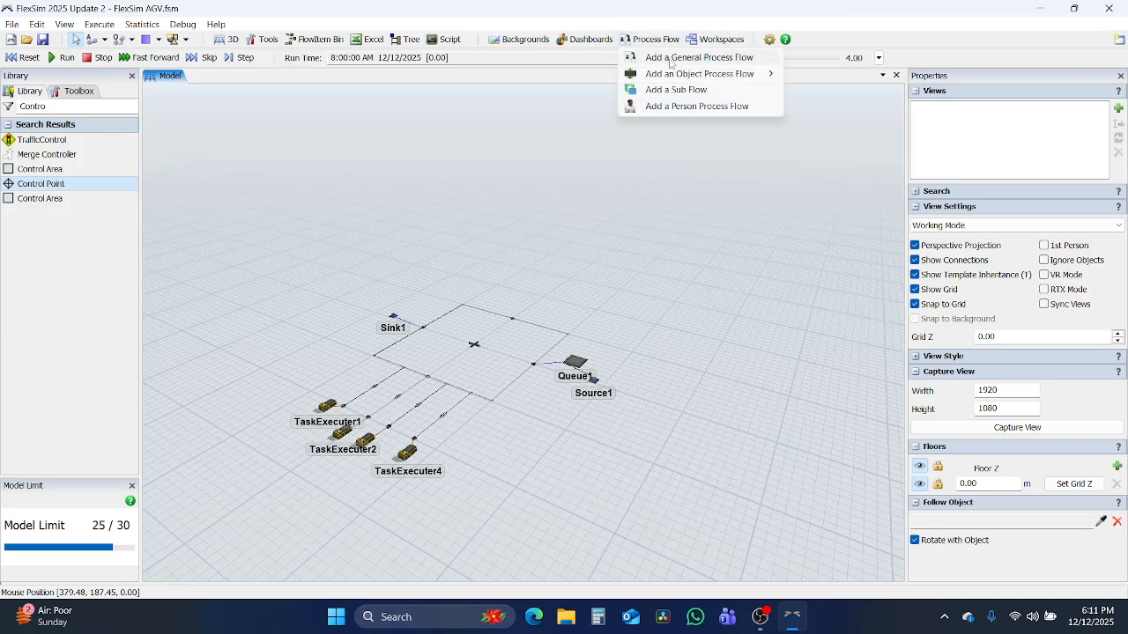
{"action": "left_click", "coordinate": [696, 57]}
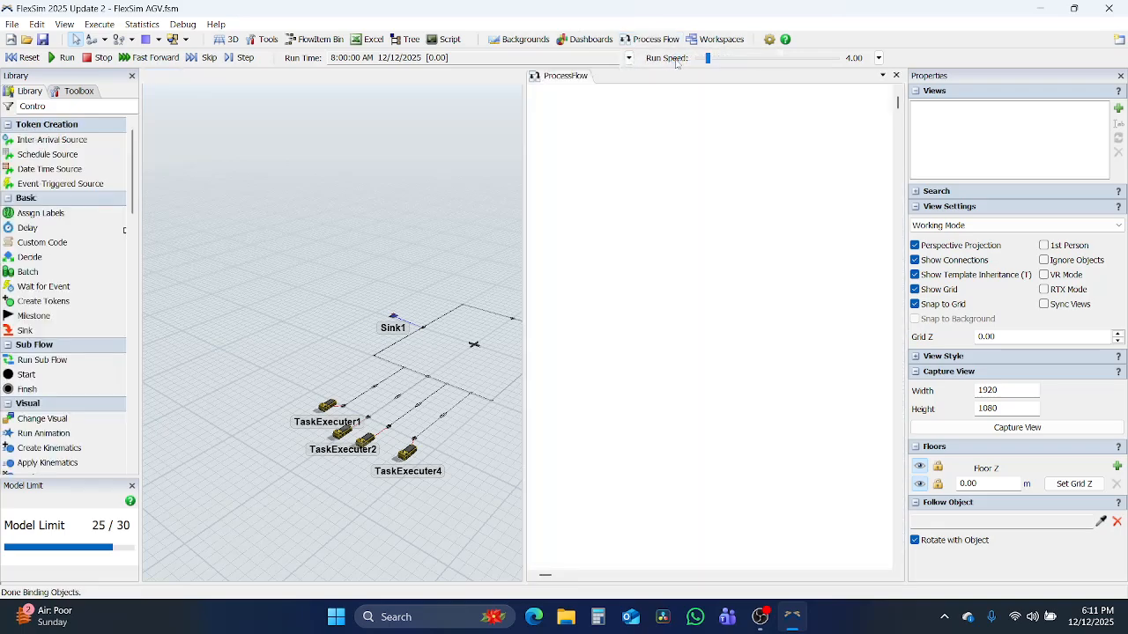
{"action": "left_click", "coordinate": [45, 184]}
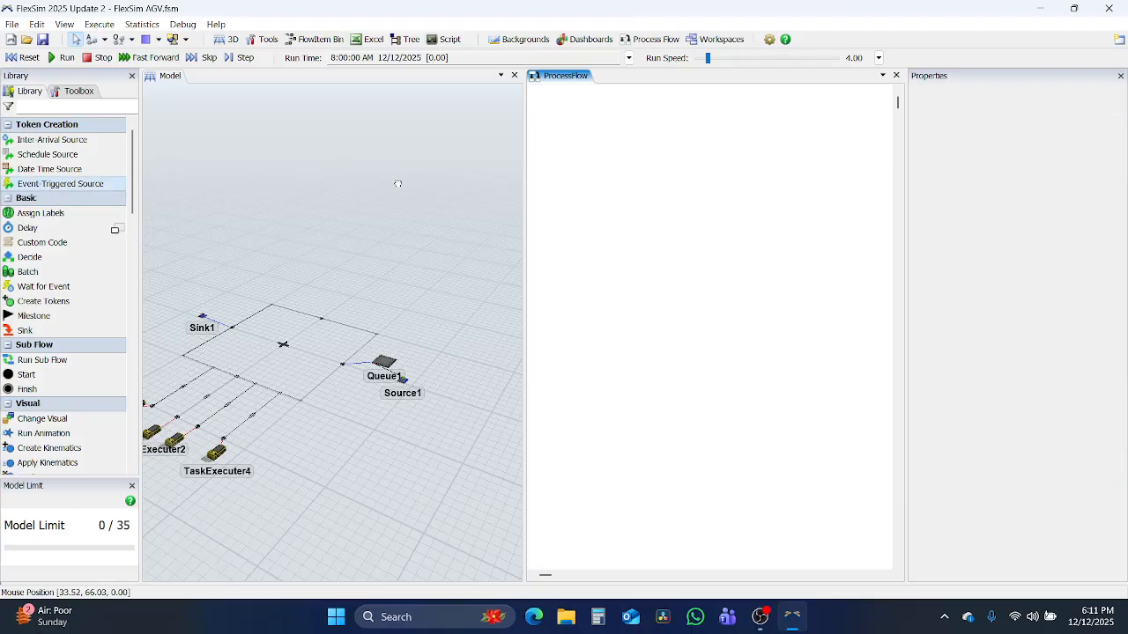
{"action": "left_click", "coordinate": [685, 158]}
{"action": "left_click_drag", "start_coordinate": [710, 156], "coordinate": [688, 142]}
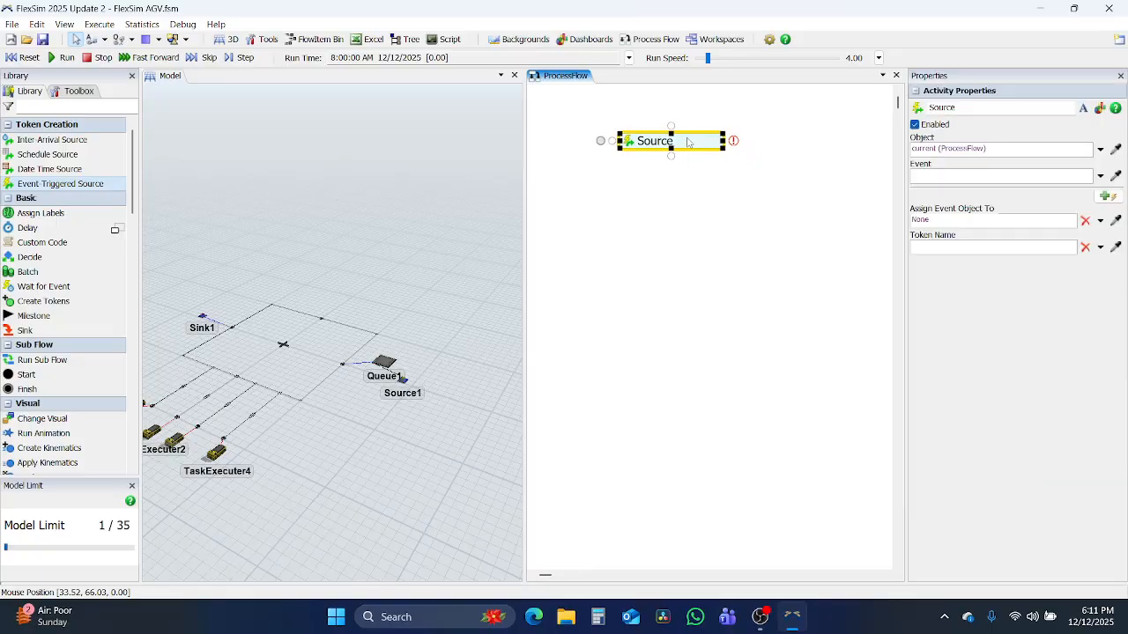
Set the event-triggered Source to listen to Queue1's On Entry event.
{"action": "double_click", "coordinate": [629, 145]}
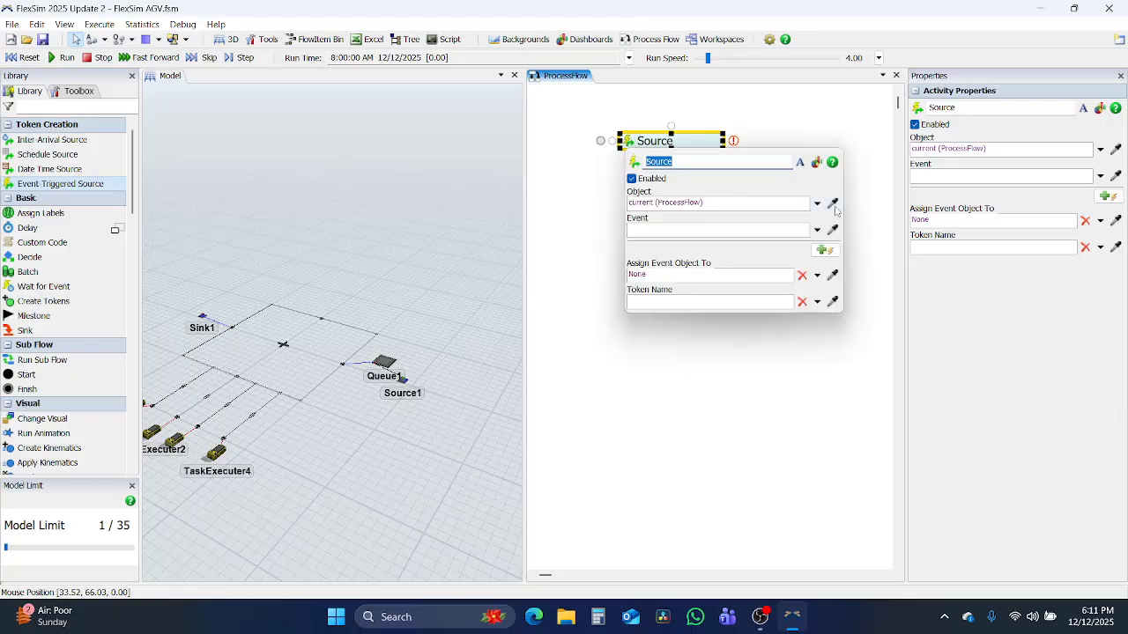
{"action": "left_click", "coordinate": [385, 352]}
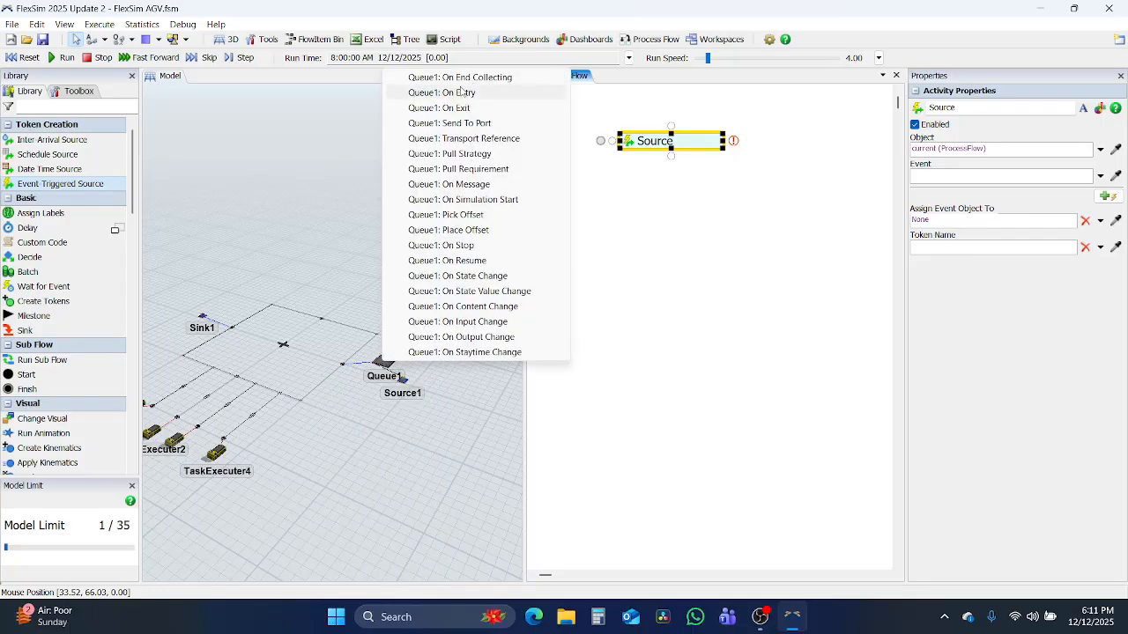
{"action": "left_click", "coordinate": [462, 92]}
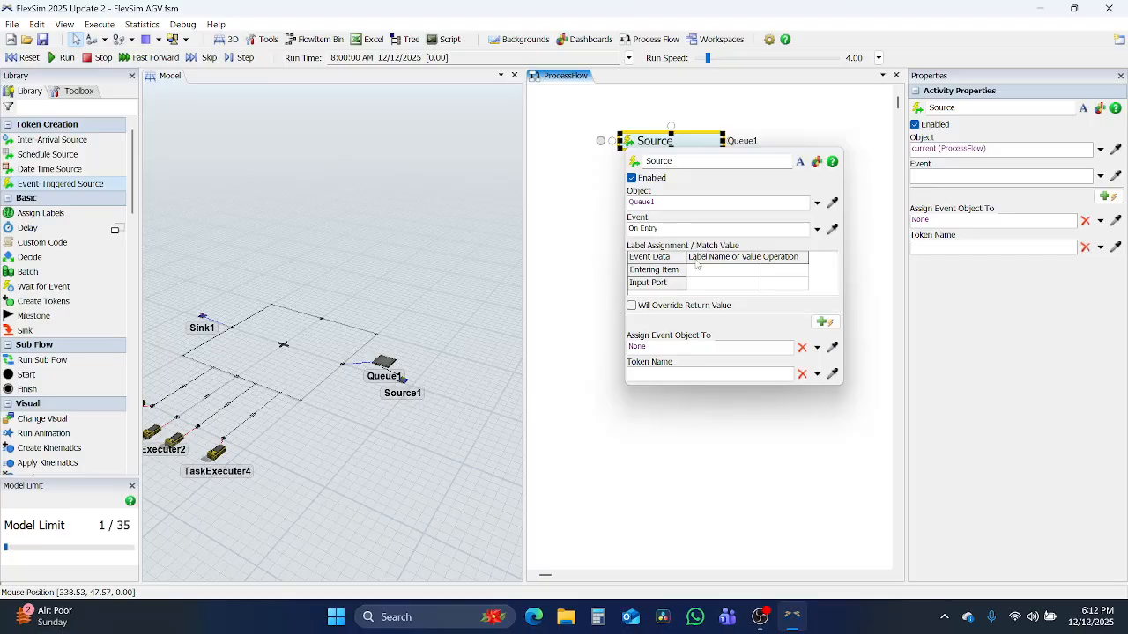
Assign the Source event's Entering Item to a label named item with the assign operation, and close its properties.
{"action": "left_click", "coordinate": [718, 272]}
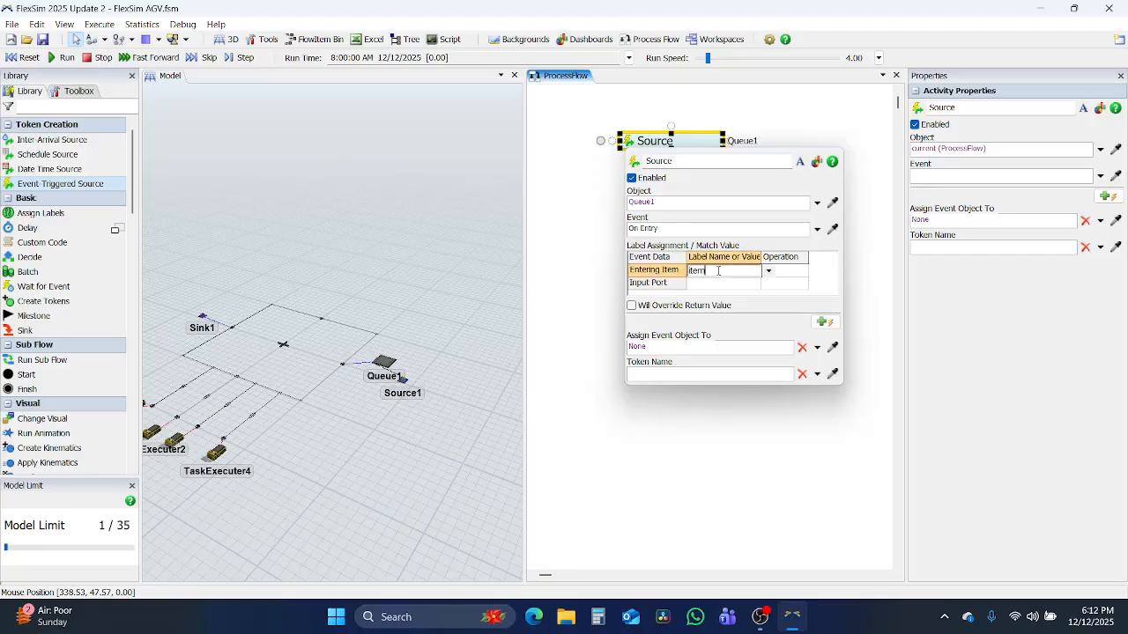
{"action": "left_click", "coordinate": [793, 270]}
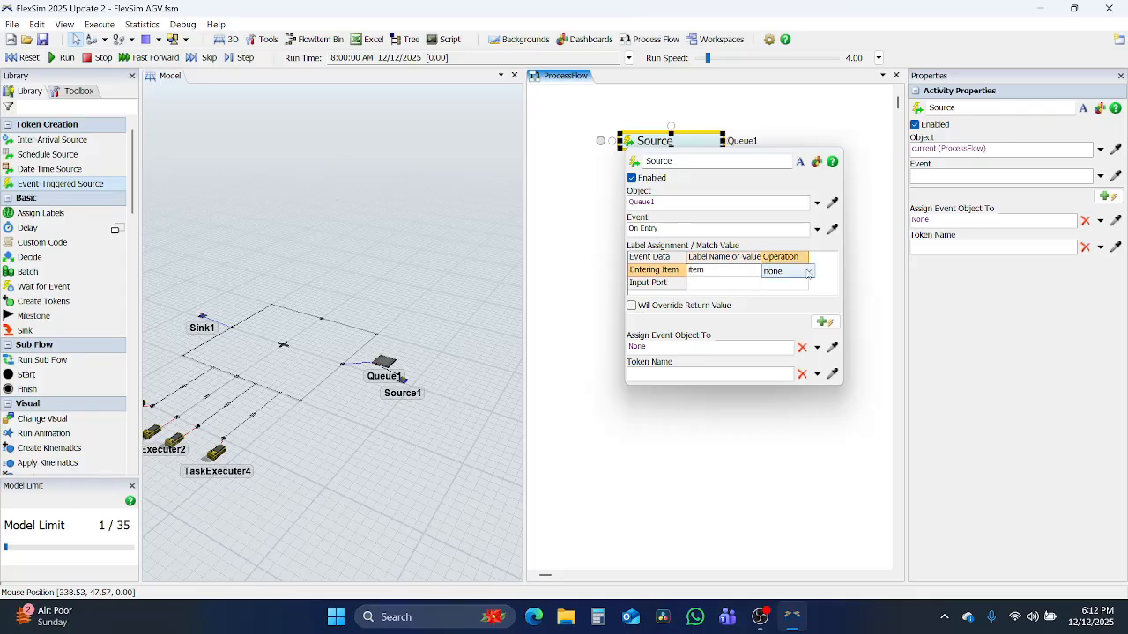
{"action": "left_click", "coordinate": [806, 271]}
{"action": "left_click", "coordinate": [782, 293]}
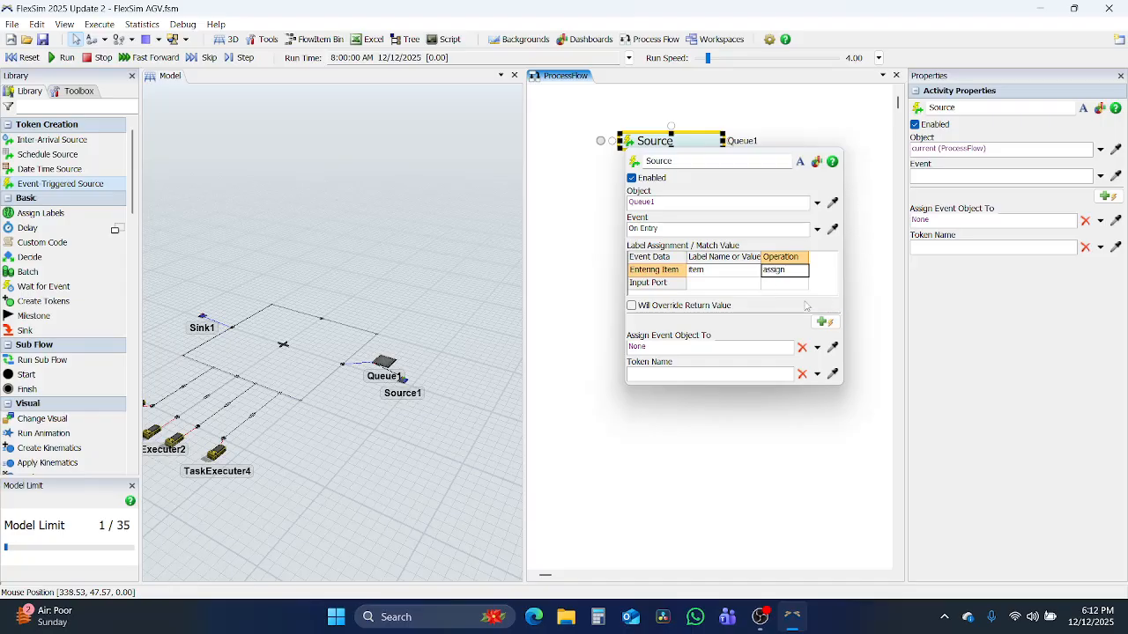
{"action": "left_click", "coordinate": [683, 346]}
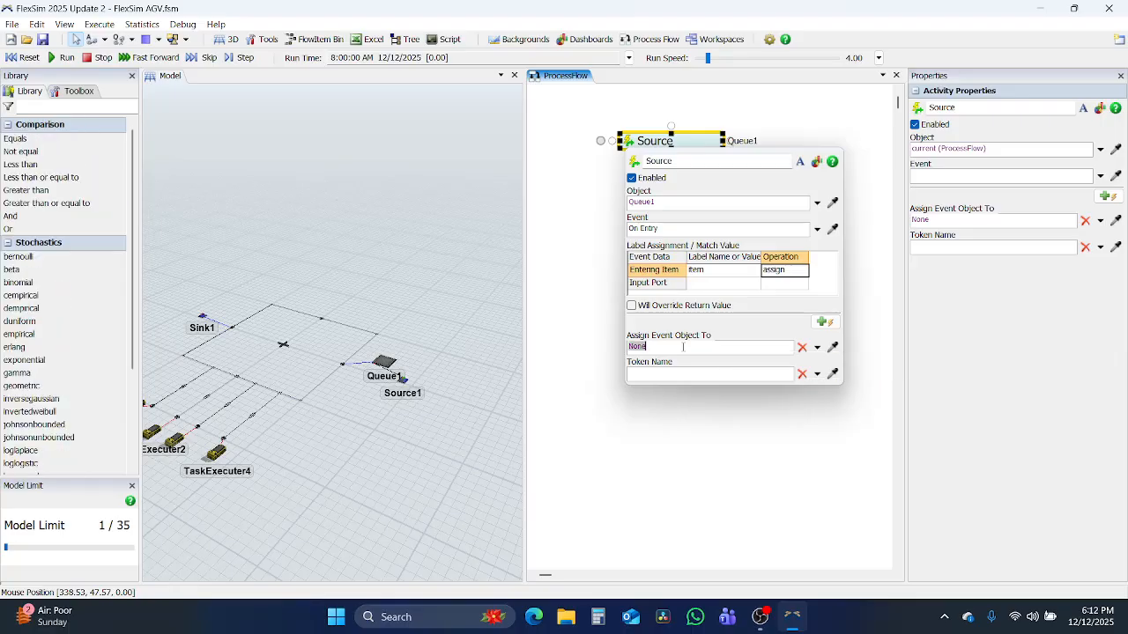
{"action": "left_click", "coordinate": [560, 336]}
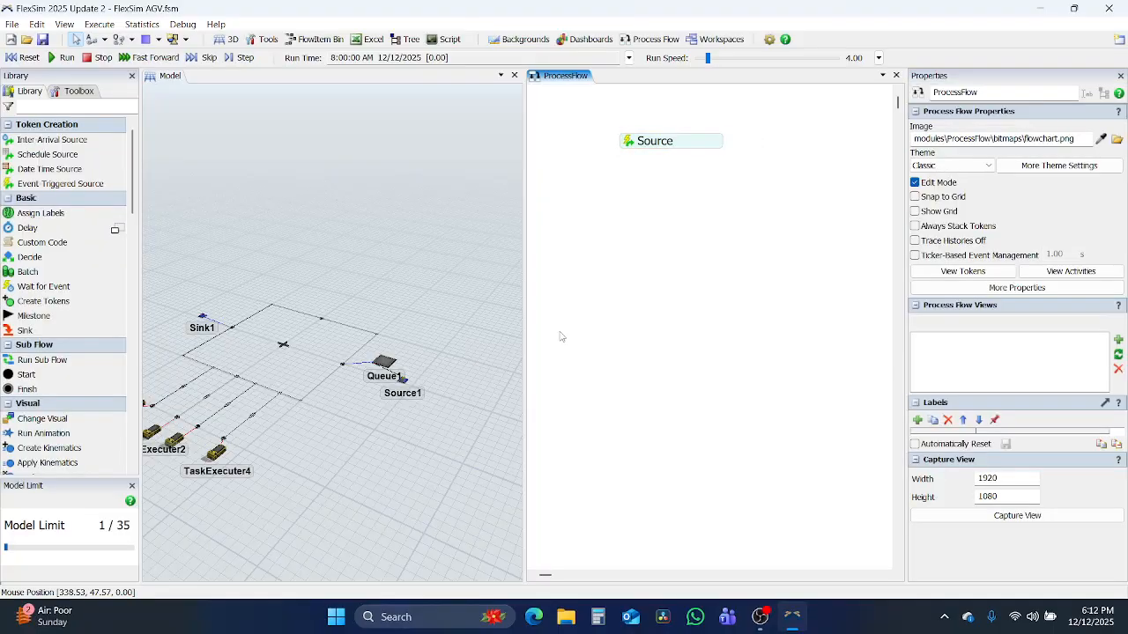
{"action": "left_click", "coordinate": [654, 146]}
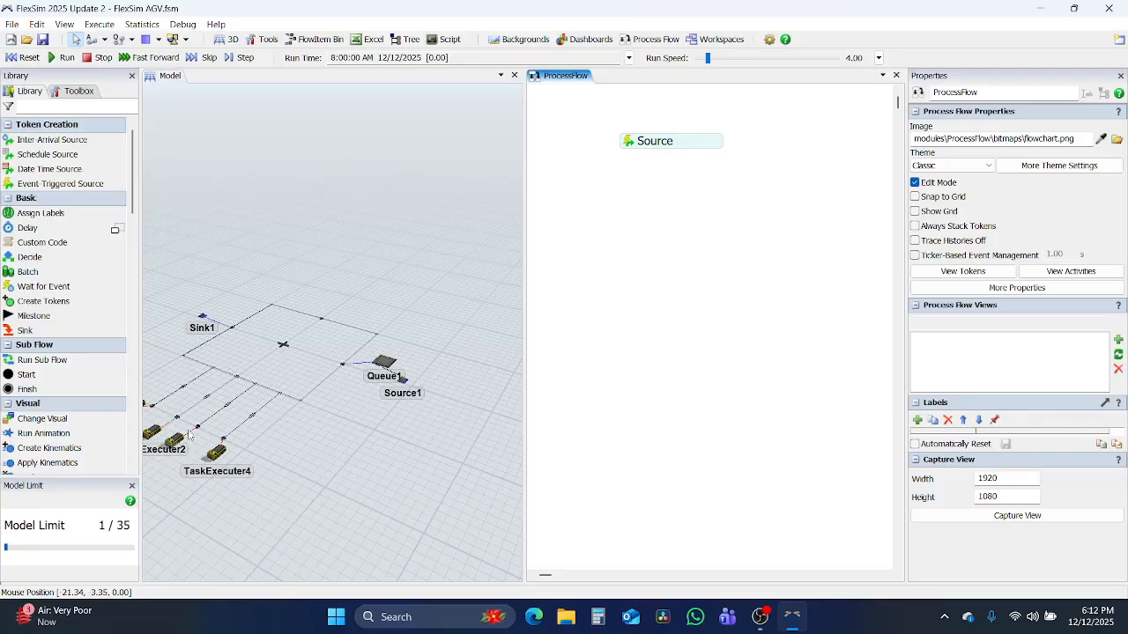
Find the Resource activity in the library and place it on the process flow canvas, beside and slightly below the Source.
{"action": "left_click", "coordinate": [47, 106]}
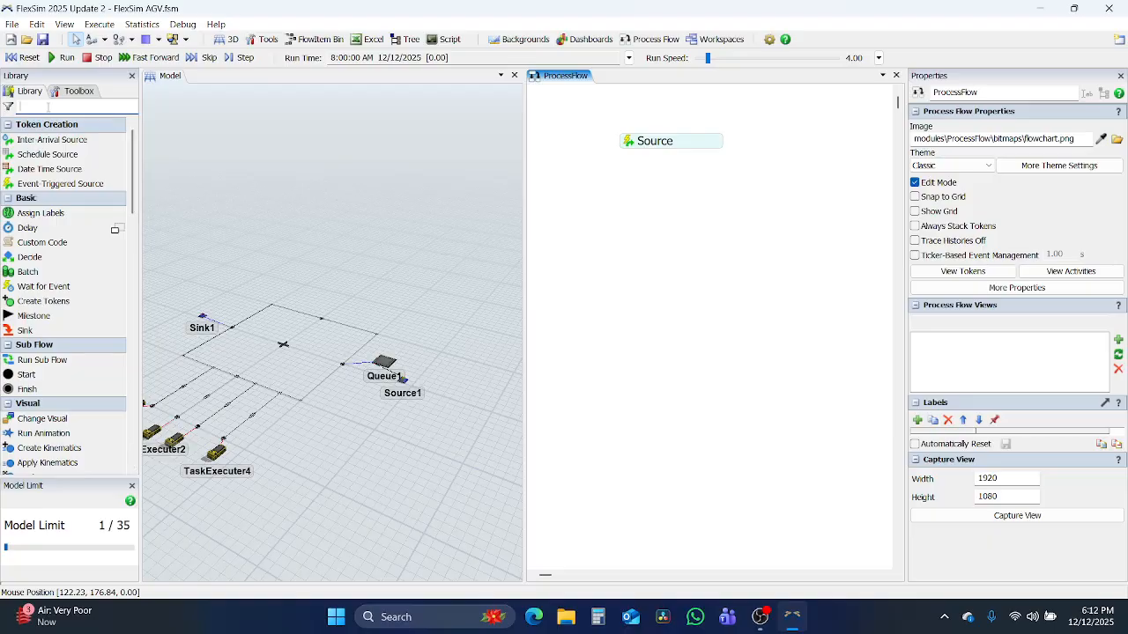
{"action": "type", "text": "reso"}
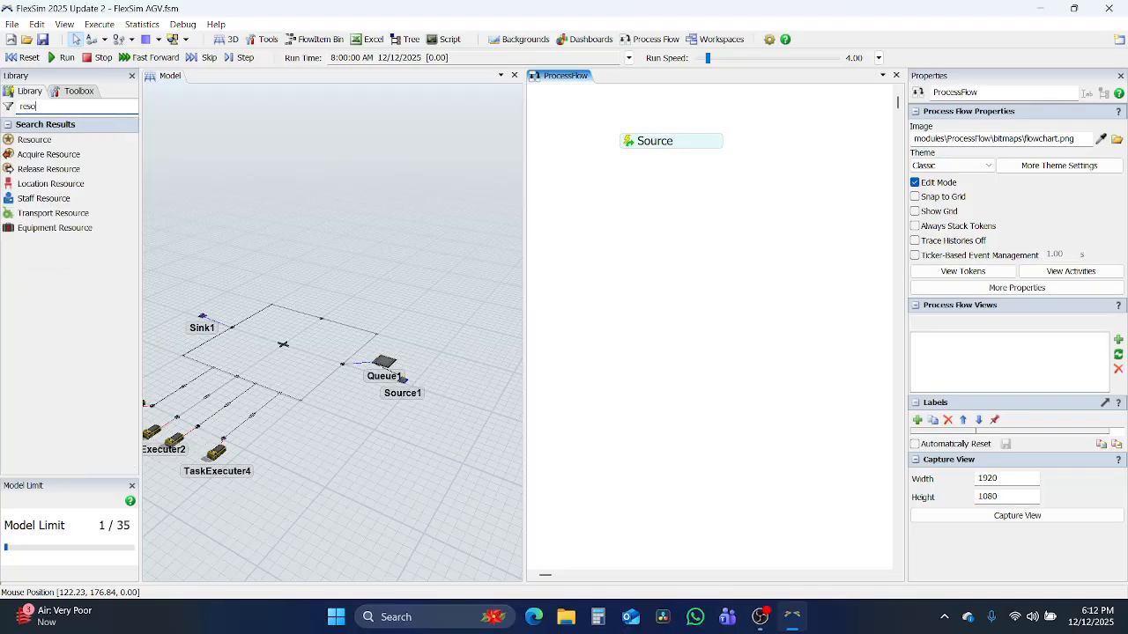
{"action": "left_click_drag", "start_coordinate": [33, 140], "coordinate": [468, 166]}
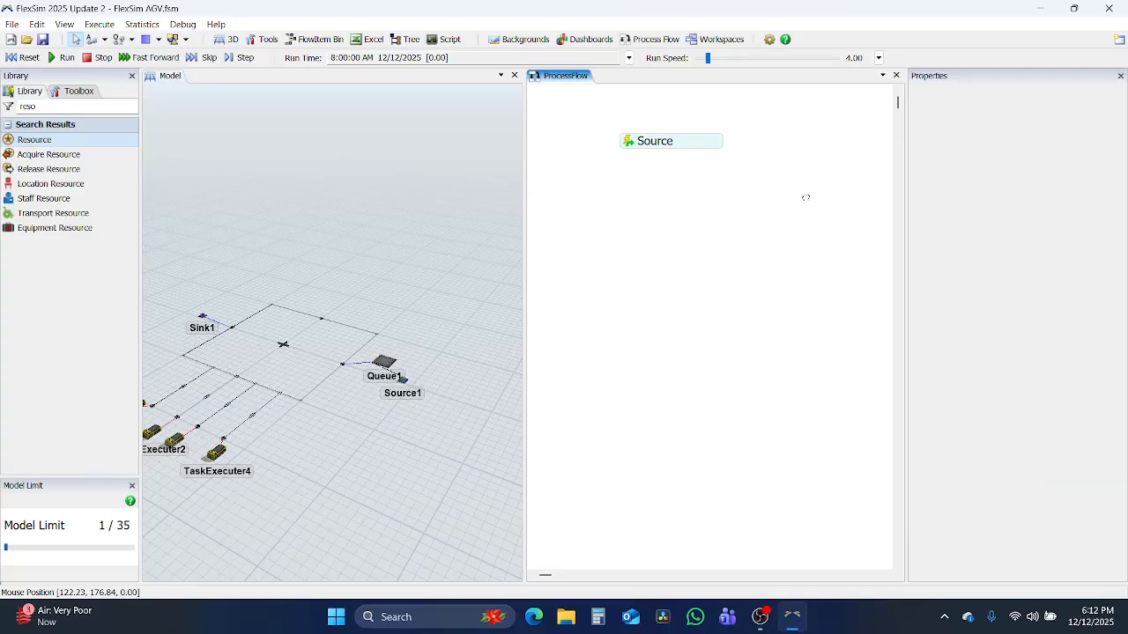
{"action": "left_click_drag", "start_coordinate": [802, 185], "coordinate": [772, 180]}
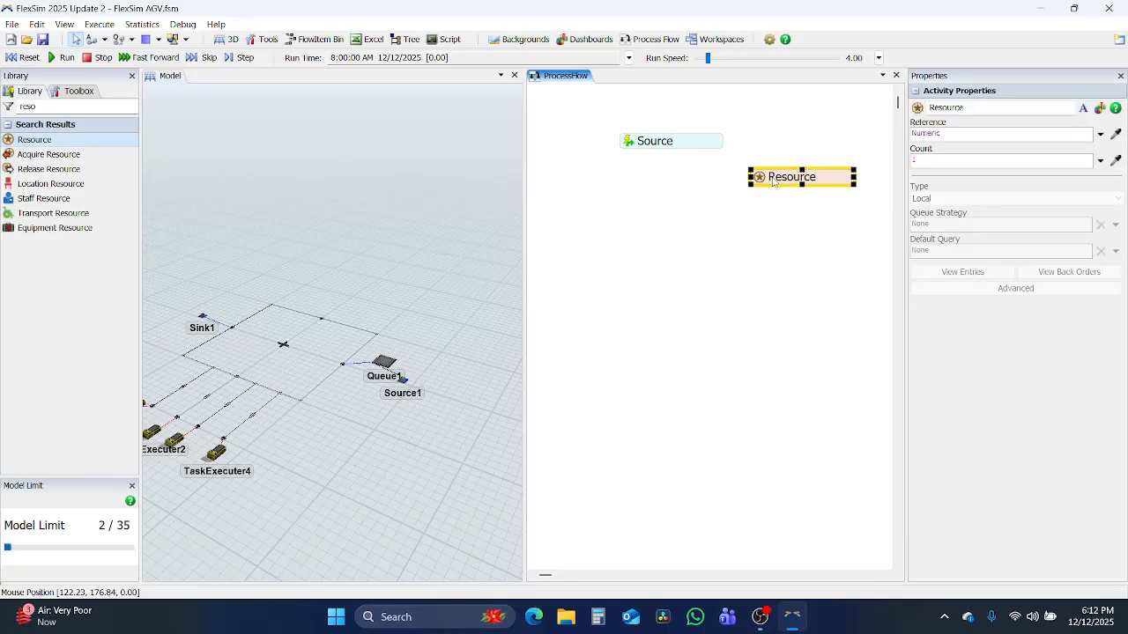
Rename the Resource to AGV and set its reference to the AGV group.
{"action": "double_click", "coordinate": [940, 106]}
{"action": "type", "text": "AGV"}
{"action": "left_click", "coordinate": [1099, 134]}
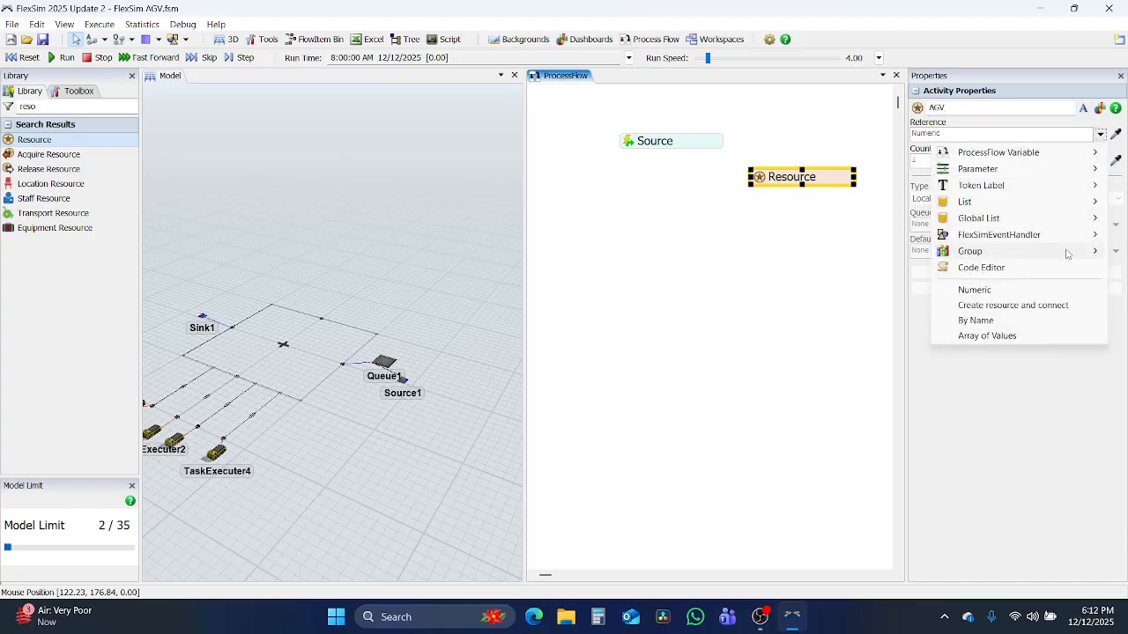
{"action": "mouse_move", "coordinate": [1067, 251]}
{"action": "left_click", "coordinate": [921, 253]}
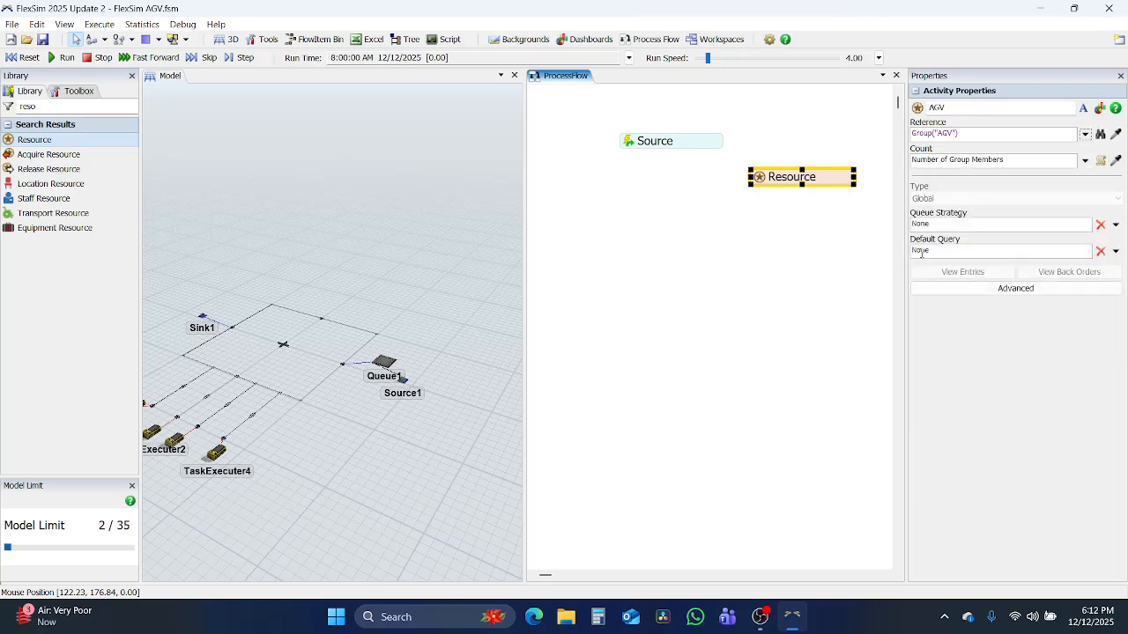
{"action": "left_click", "coordinate": [700, 303]}
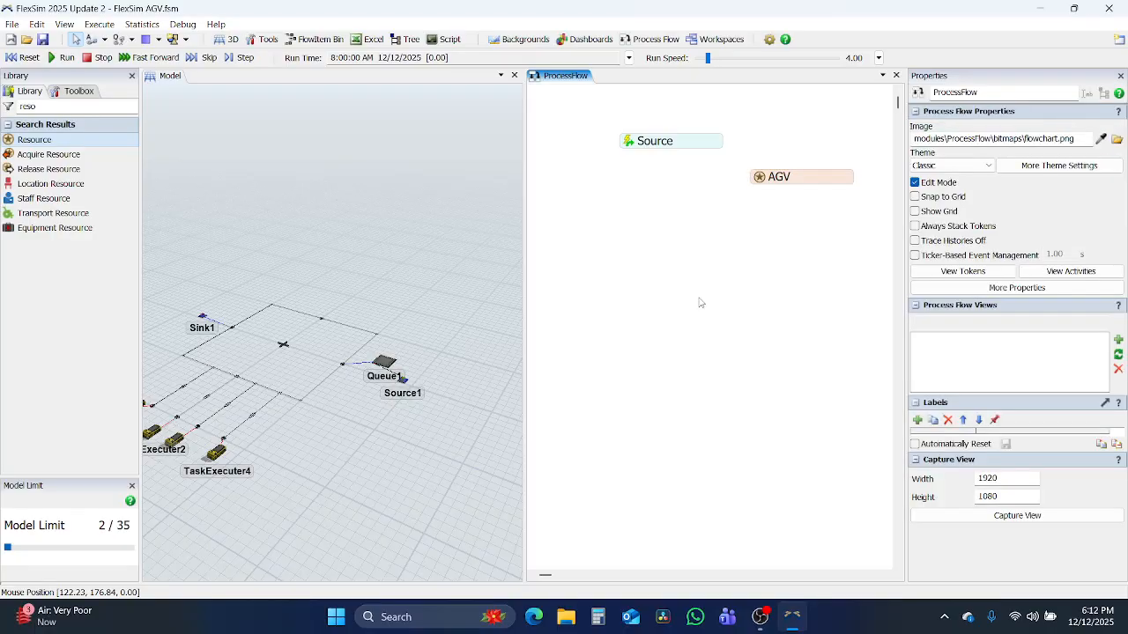
Place an Acquire Resource activity below the Source, align it, and connect the Source to it.
{"action": "left_click", "coordinate": [71, 155]}
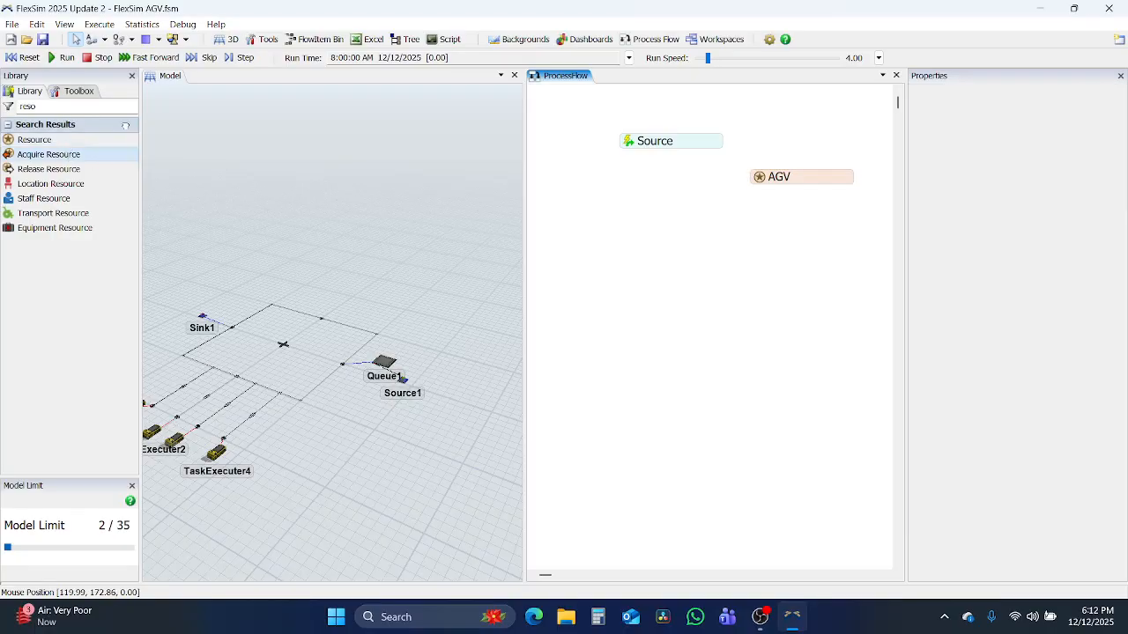
{"action": "left_click", "coordinate": [646, 193]}
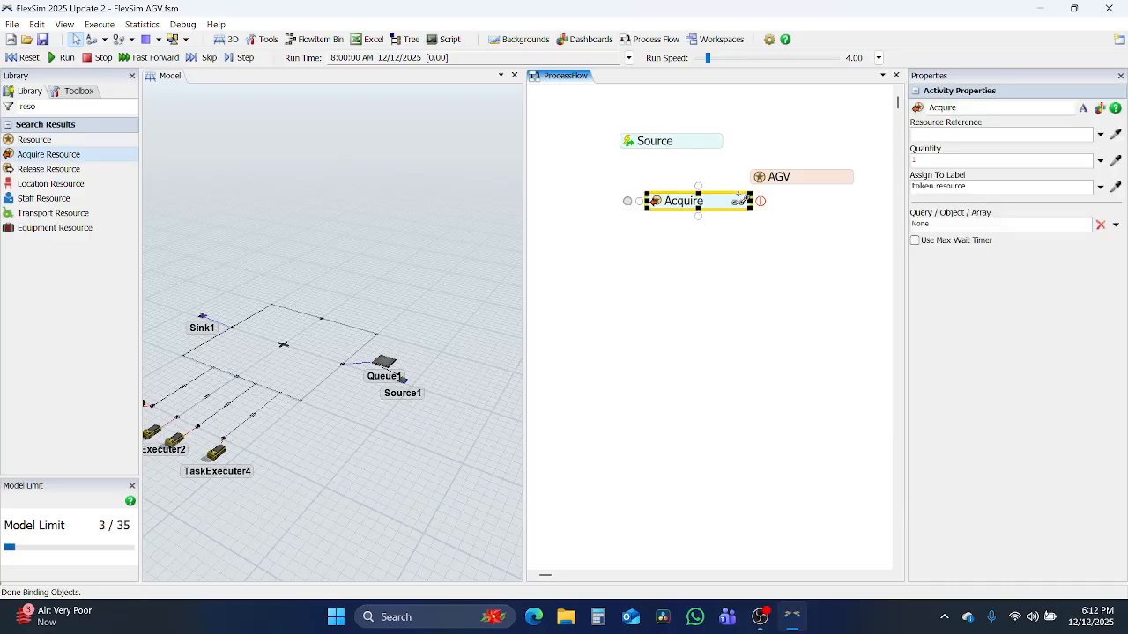
{"action": "left_click_drag", "start_coordinate": [693, 205], "coordinate": [712, 205]}
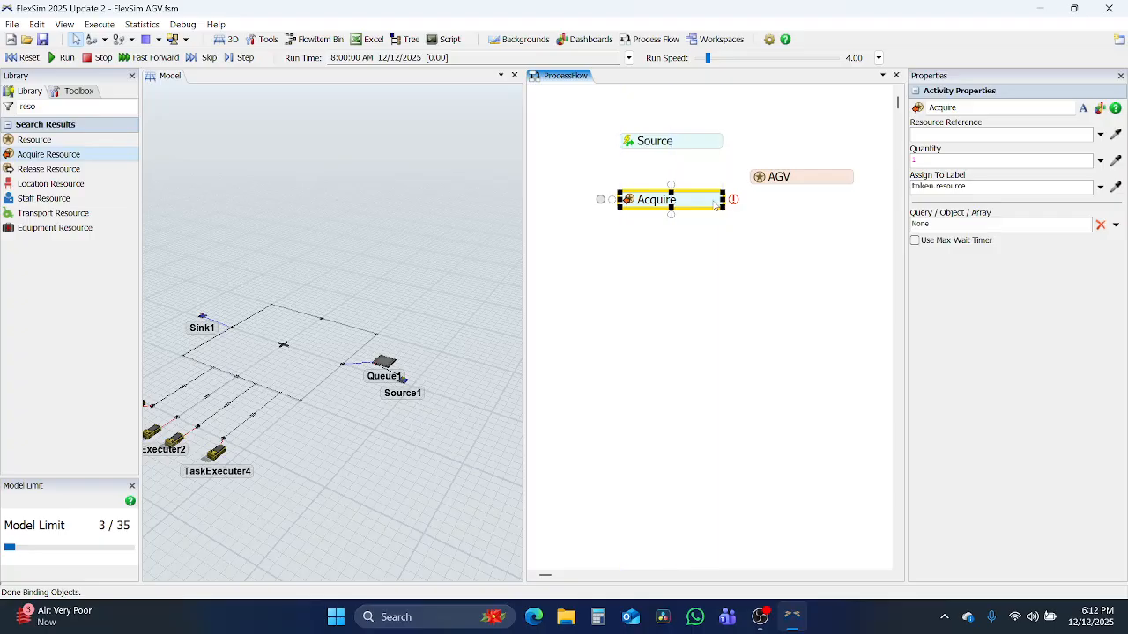
{"action": "left_click_drag", "start_coordinate": [673, 155], "coordinate": [671, 201]}
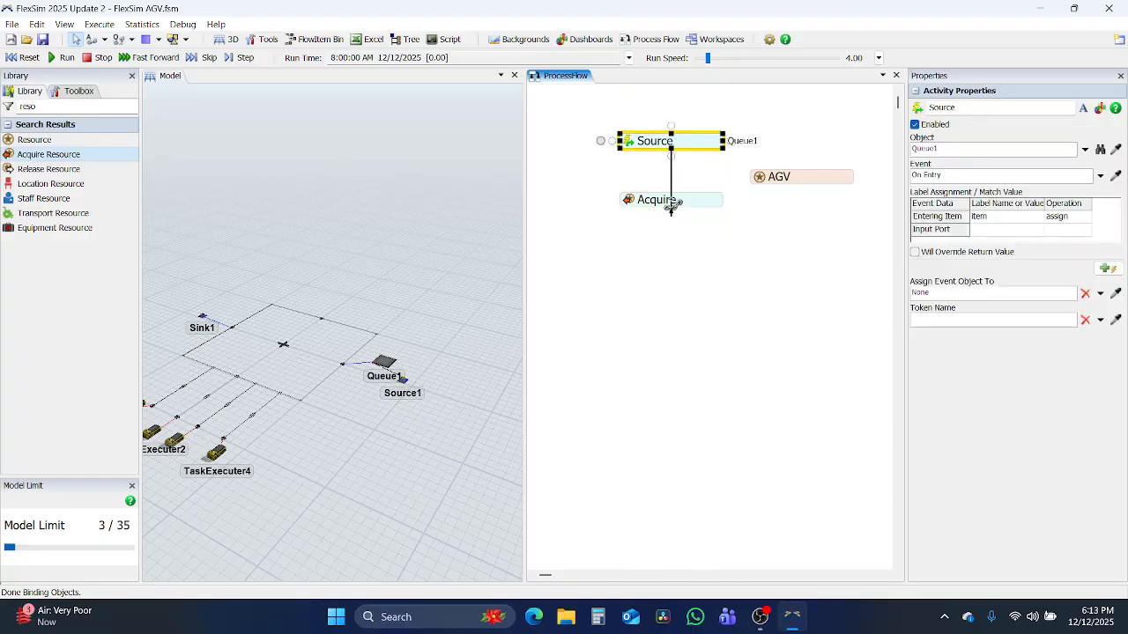
Sample the AGV resource as the Acquire activity's resource reference and close its properties.
{"action": "double_click", "coordinate": [683, 200]}
{"action": "left_click", "coordinate": [832, 247]}
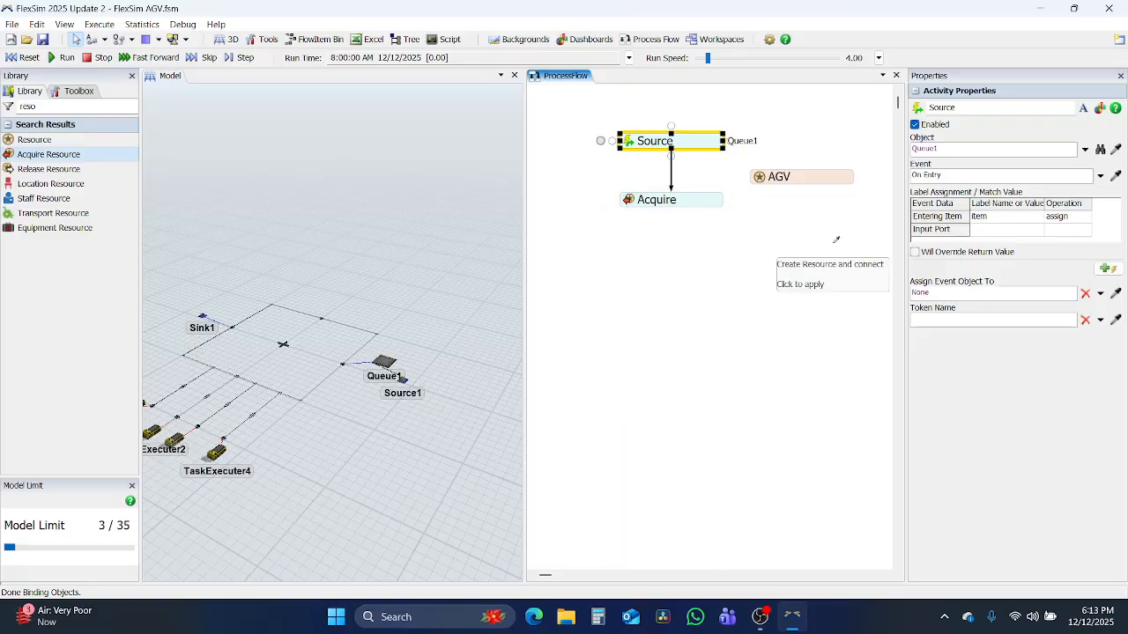
{"action": "left_click", "coordinate": [813, 181]}
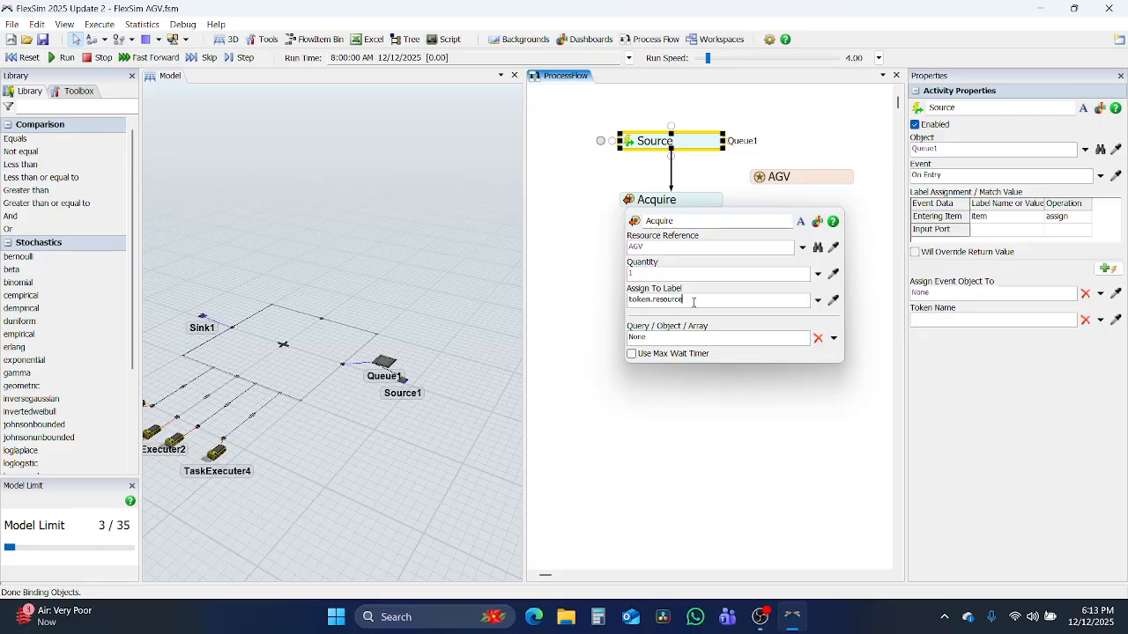
{"action": "left_click", "coordinate": [571, 326]}
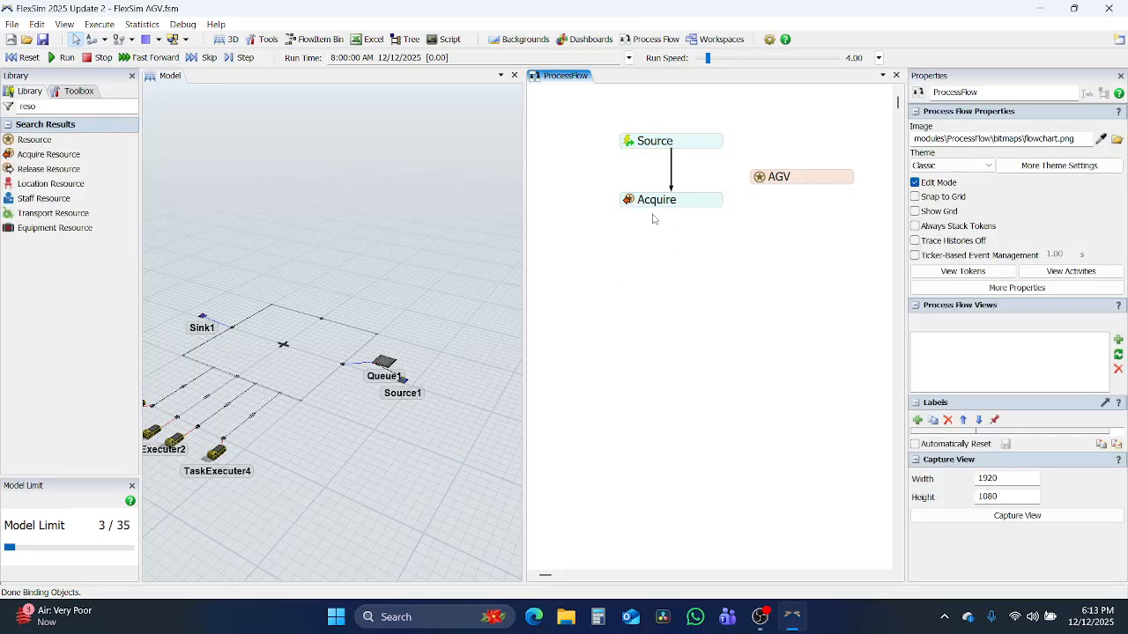
Add a Create Task Sequence activity below Acquire, connect Acquire to it, and check its properties.
{"action": "double_click", "coordinate": [28, 107]}
{"action": "type", "text": "dre"}
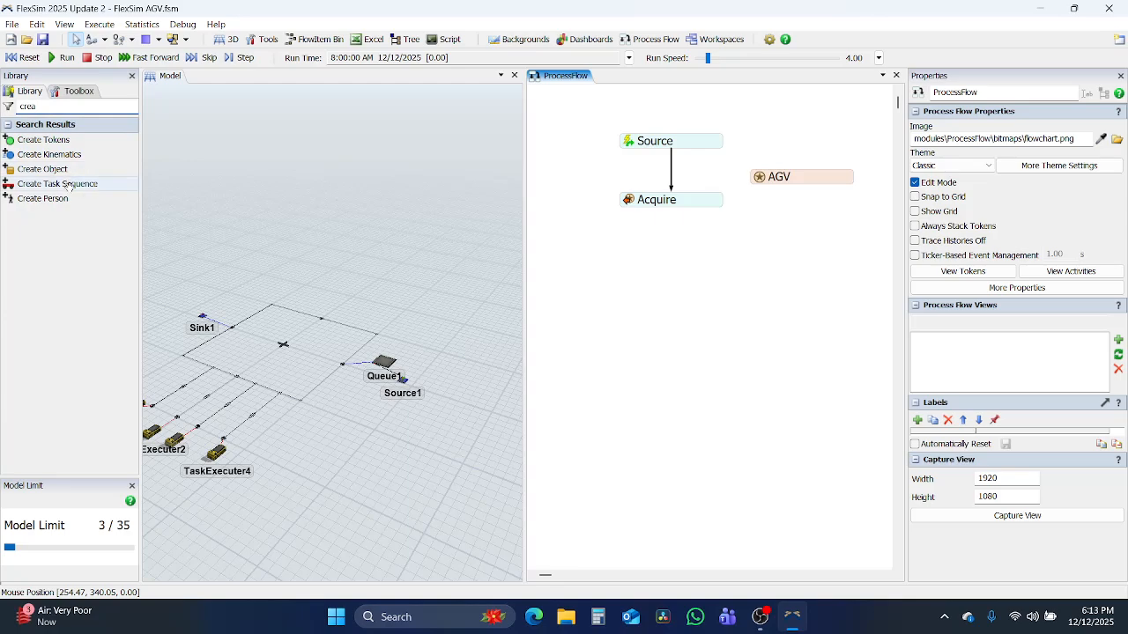
{"action": "left_click_drag", "start_coordinate": [57, 183], "coordinate": [456, 205]}
{"action": "left_click_drag", "start_coordinate": [632, 256], "coordinate": [630, 255]}
{"action": "left_click_drag", "start_coordinate": [710, 267], "coordinate": [673, 211]}
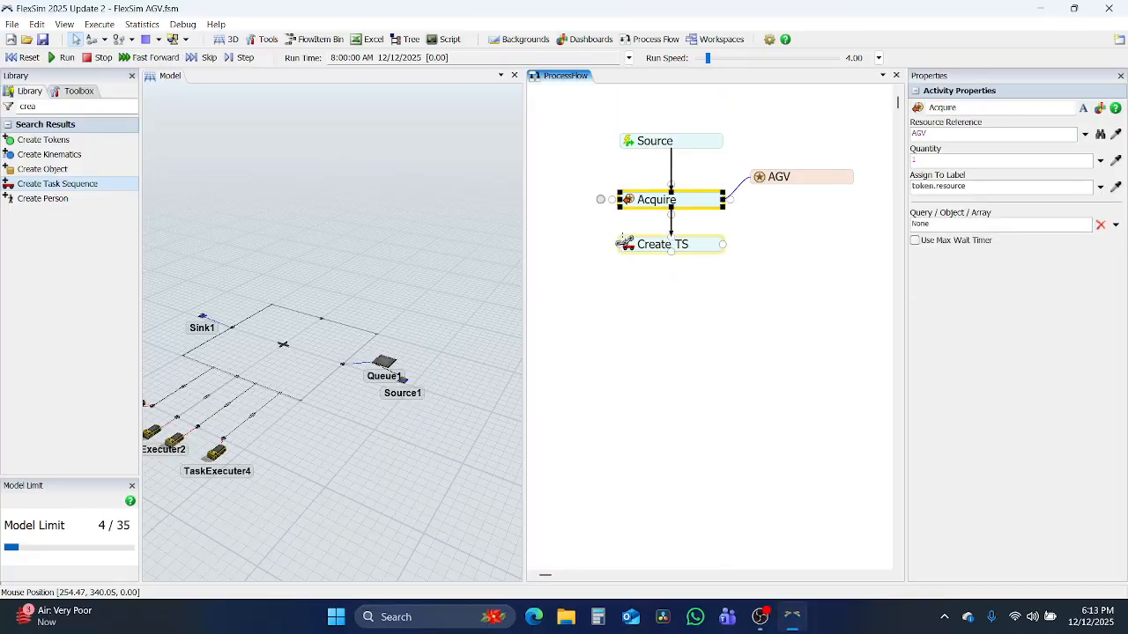
{"action": "double_click", "coordinate": [626, 246]}
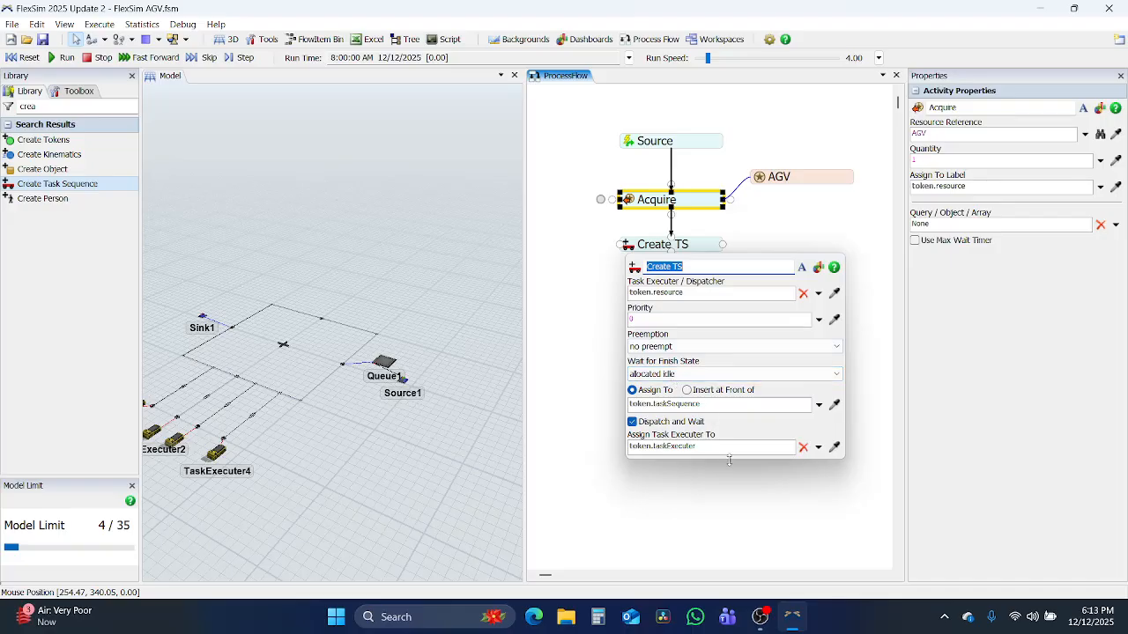
{"action": "left_click", "coordinate": [574, 443]}
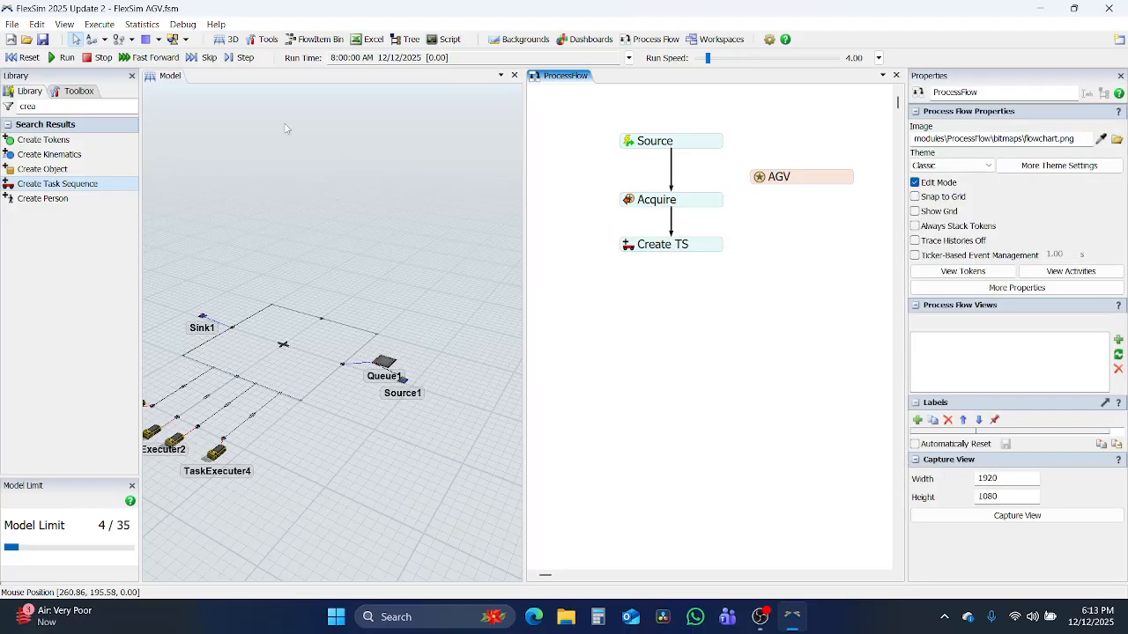
Attach a Load activity directly beneath Create TS and check its item and station properties.
{"action": "double_click", "coordinate": [61, 109]}
{"action": "type", "text": "load"}
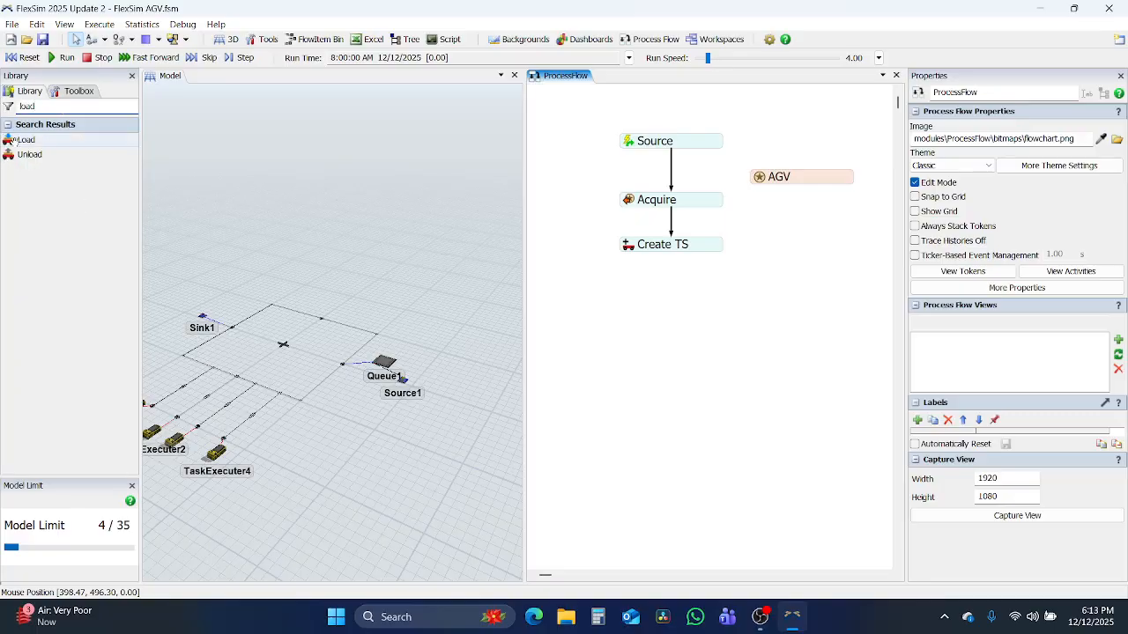
{"action": "left_click_drag", "start_coordinate": [19, 141], "coordinate": [403, 176]}
{"action": "left_click_drag", "start_coordinate": [652, 289], "coordinate": [680, 269]}
{"action": "double_click", "coordinate": [629, 265]}
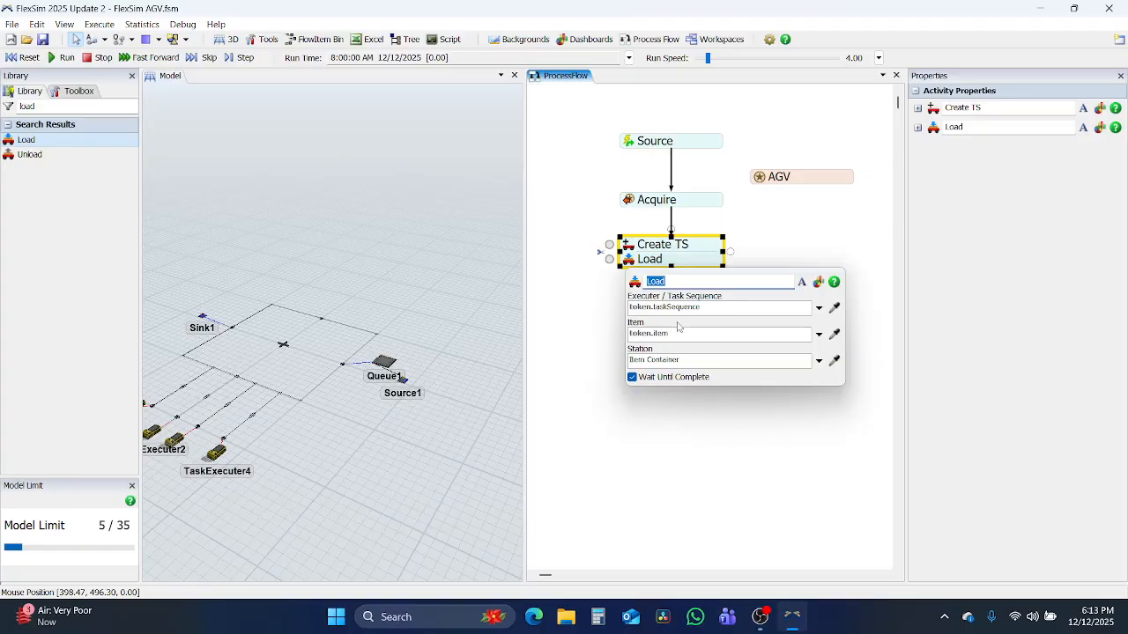
{"action": "left_click", "coordinate": [573, 322]}
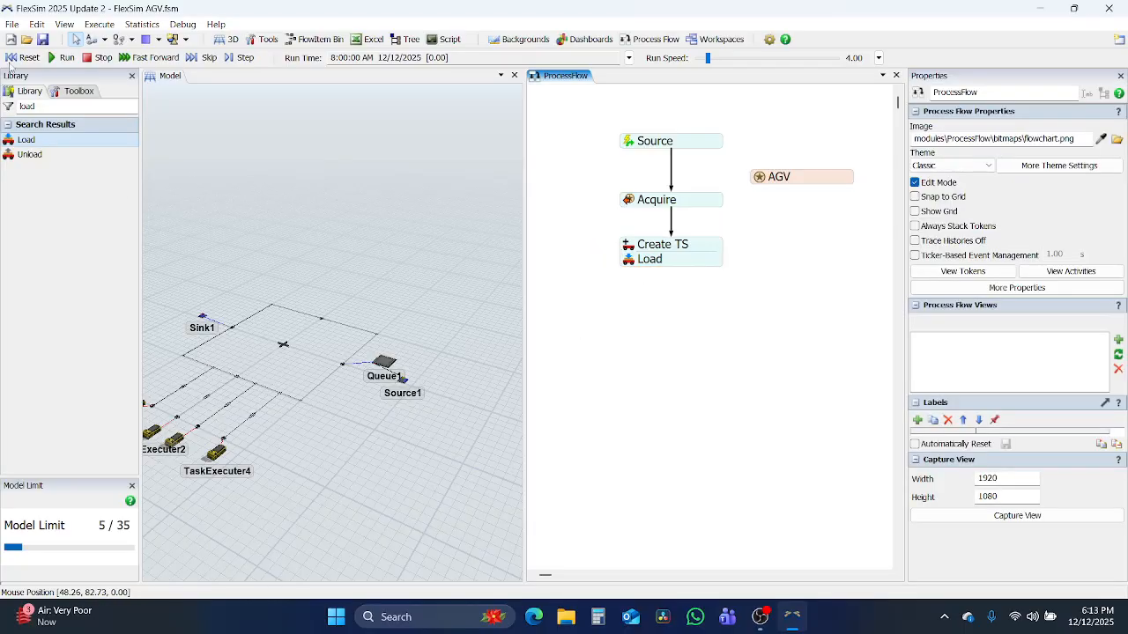
Insert a Travel activity between Create TS and Load in the stacked block.
{"action": "double_click", "coordinate": [27, 106]}
{"action": "type", "text": "trave"}
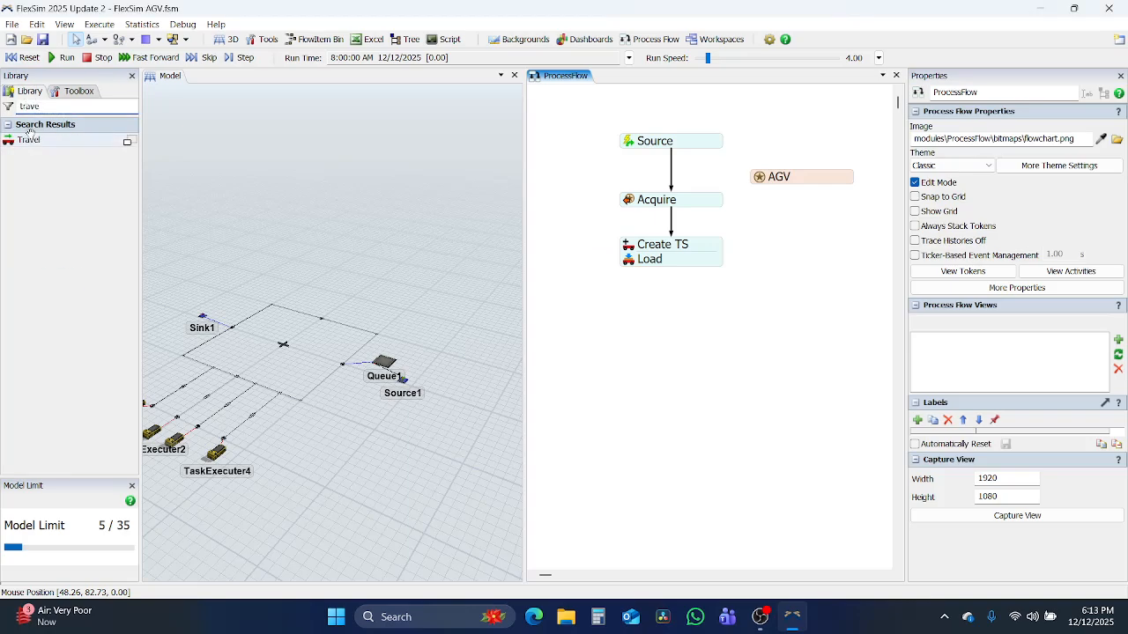
{"action": "left_click_drag", "start_coordinate": [31, 138], "coordinate": [467, 169]}
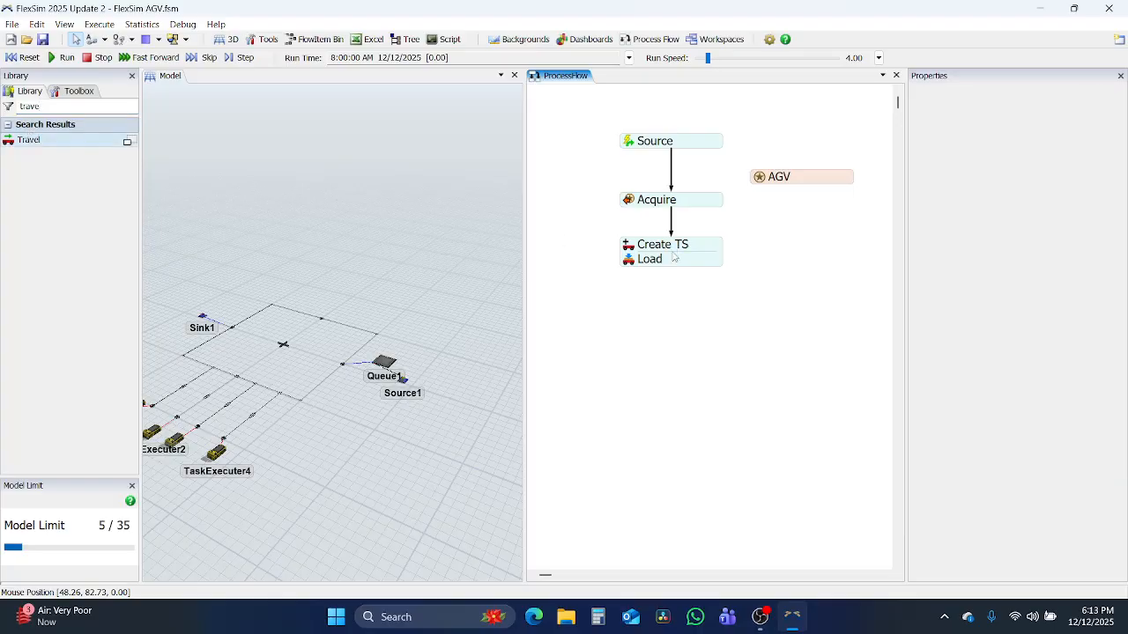
{"action": "left_click_drag", "start_coordinate": [674, 256], "coordinate": [674, 257]}
Set the Travel activity's destination to Model.find("ControlPoint1") by sampling the control point connected to Queue1.
{"action": "double_click", "coordinate": [631, 268]}
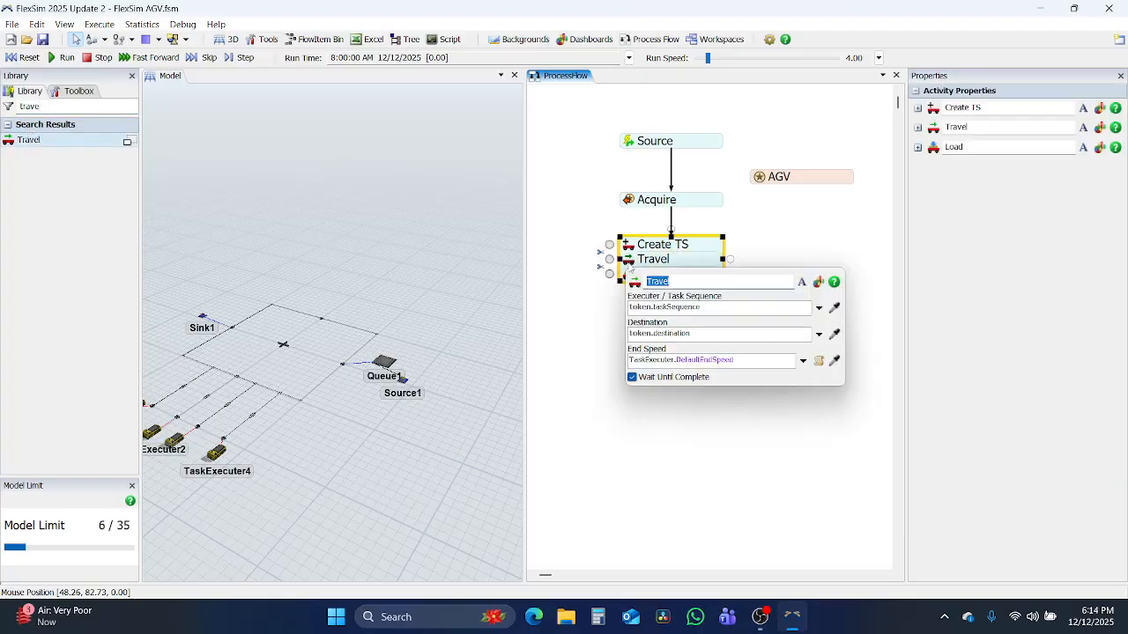
{"action": "left_click", "coordinate": [679, 308]}
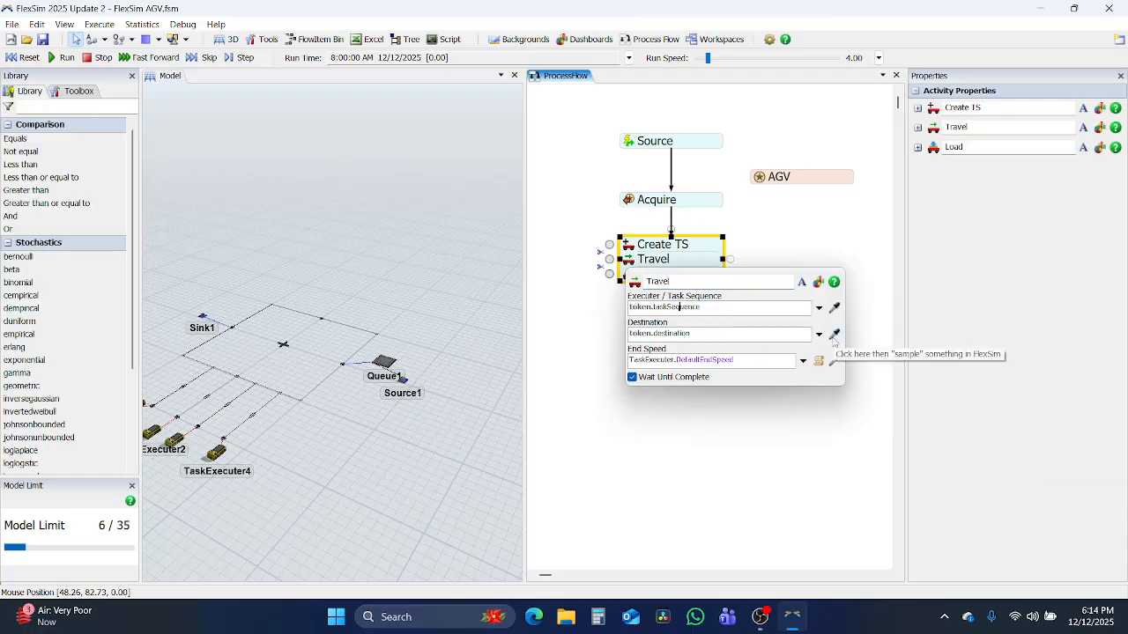
{"action": "scroll", "coordinate": [317, 362], "scroll_direction": "up", "scroll_amount": 4}
{"action": "right_click", "coordinate": [317, 361]}
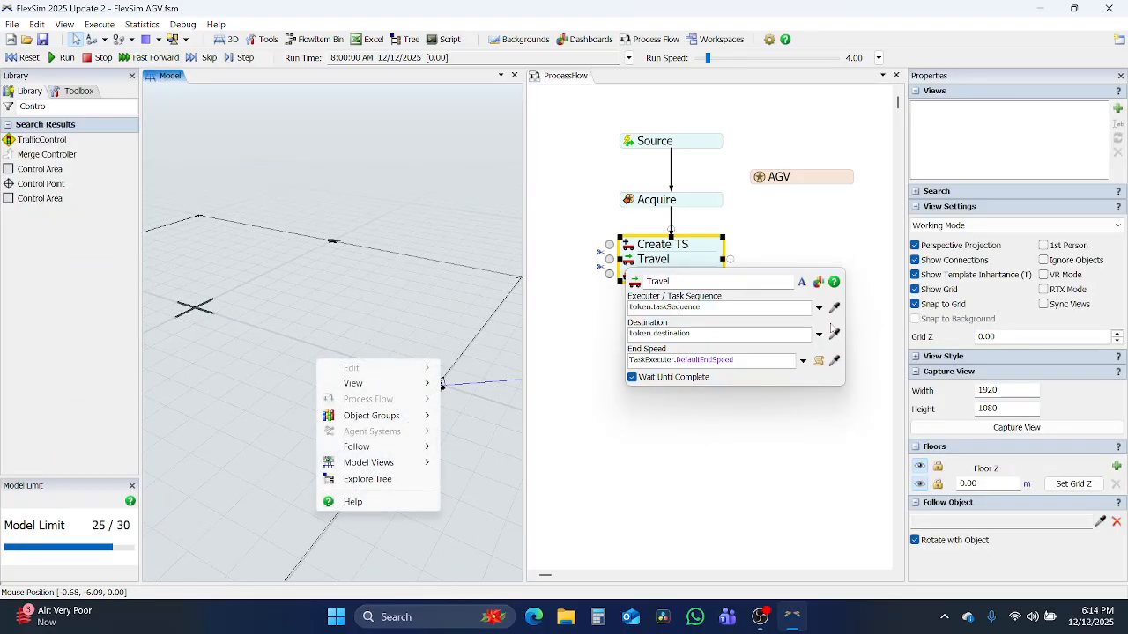
{"action": "left_click", "coordinate": [833, 332]}
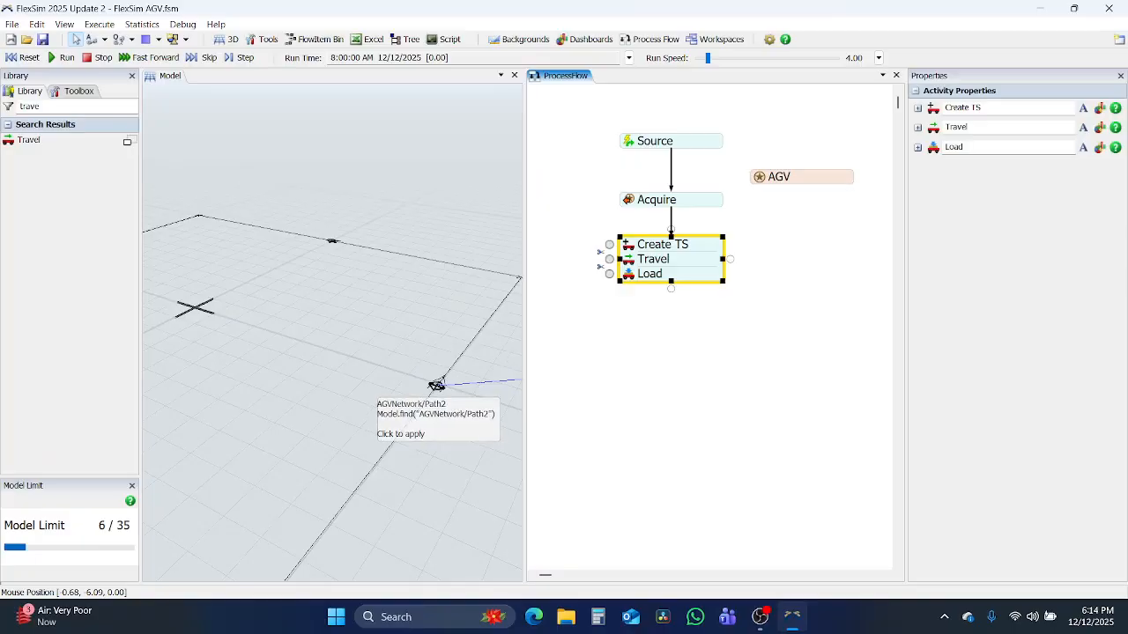
{"action": "left_click", "coordinate": [435, 386]}
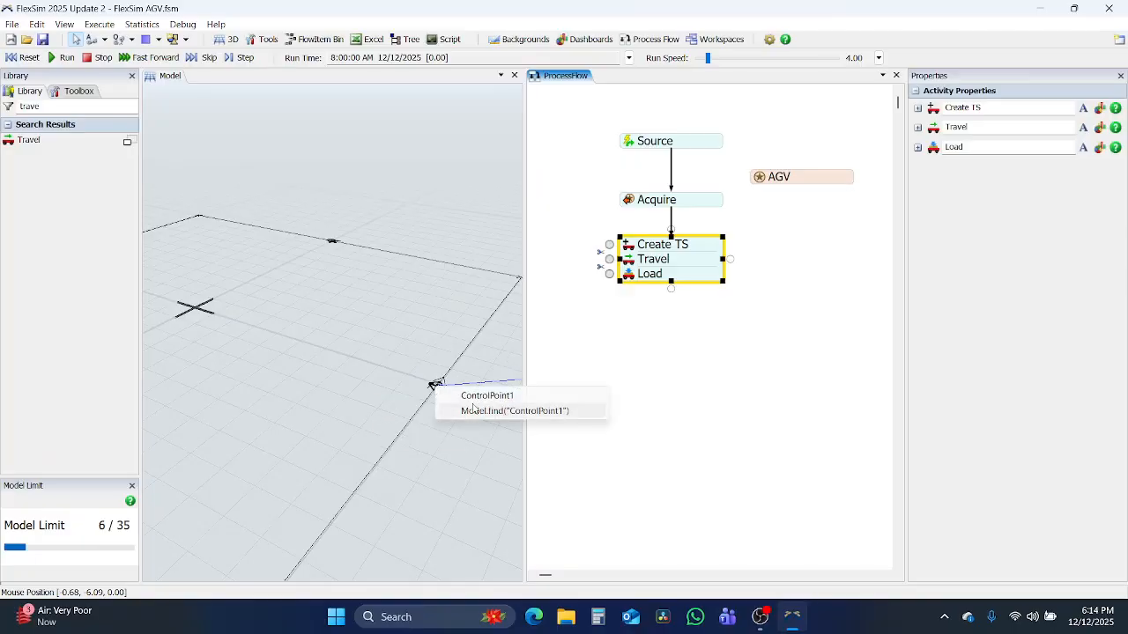
{"action": "left_click", "coordinate": [480, 410]}
{"action": "left_click", "coordinate": [594, 436]}
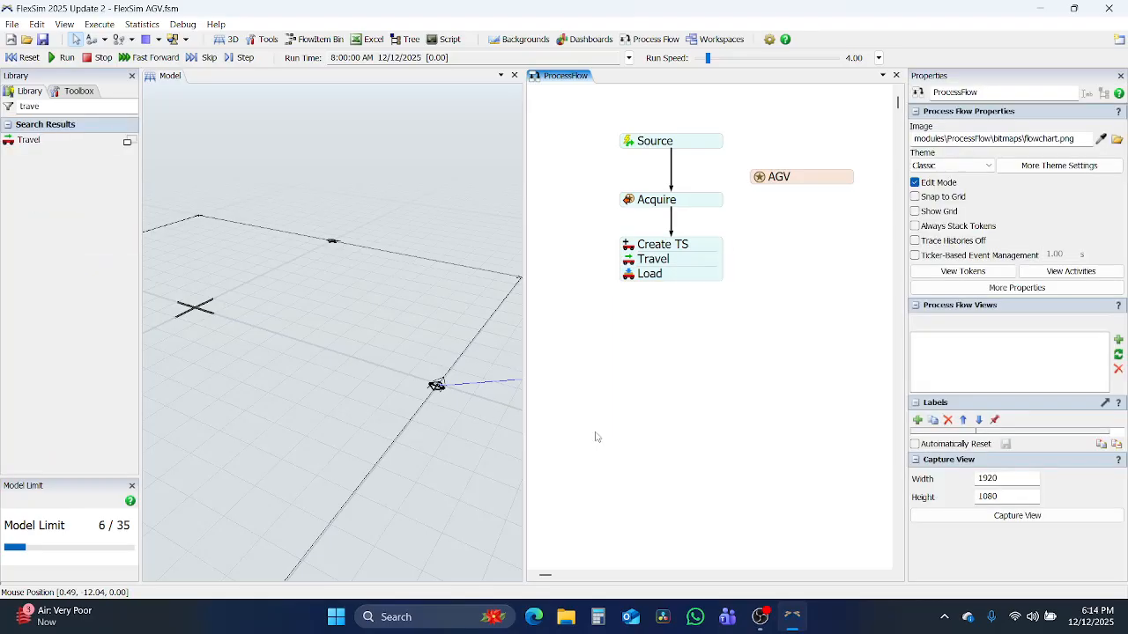
Check the Load activity's properties and attach a second Travel activity directly beneath Load in the stacked block.
{"action": "double_click", "coordinate": [631, 274]}
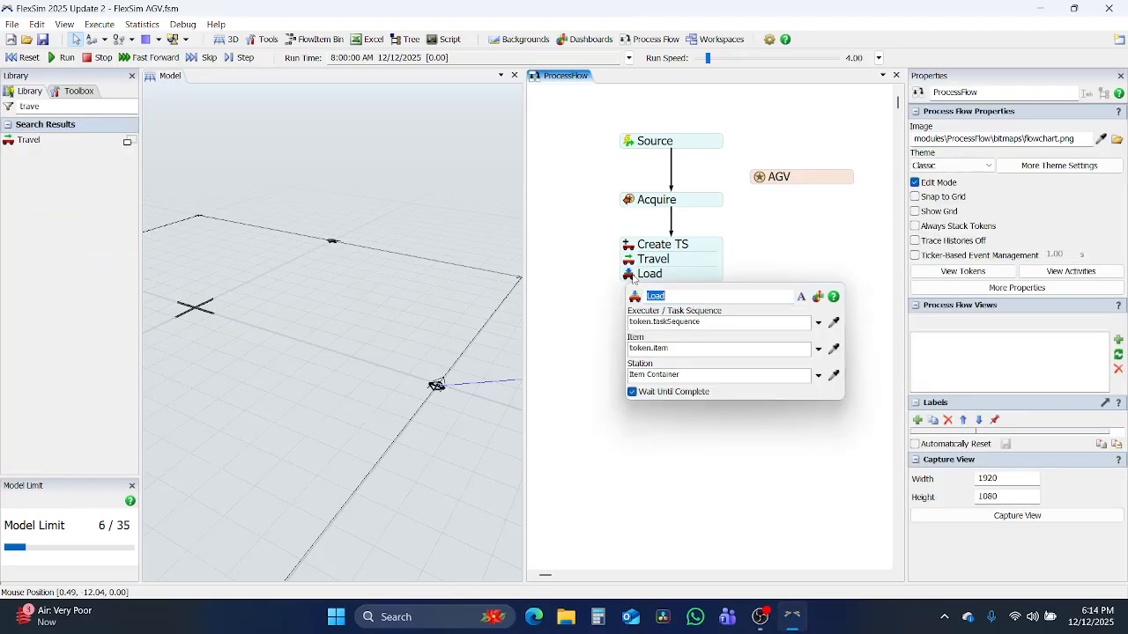
{"action": "scroll", "coordinate": [320, 377], "scroll_direction": "down", "scroll_amount": 4}
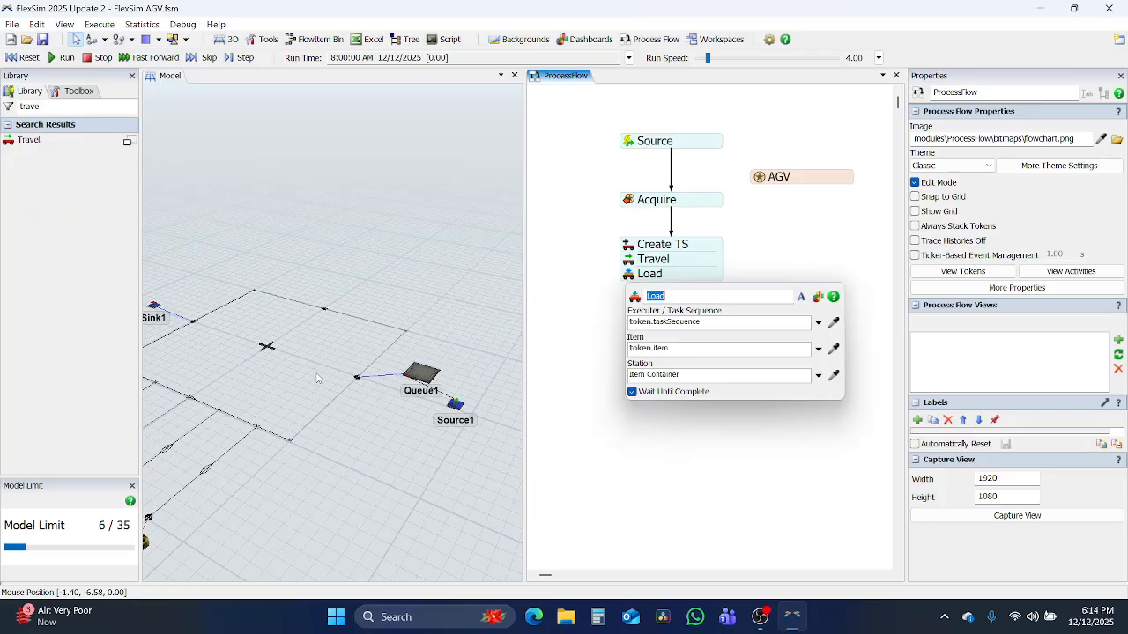
{"action": "left_click_drag", "start_coordinate": [29, 137], "coordinate": [639, 296]}
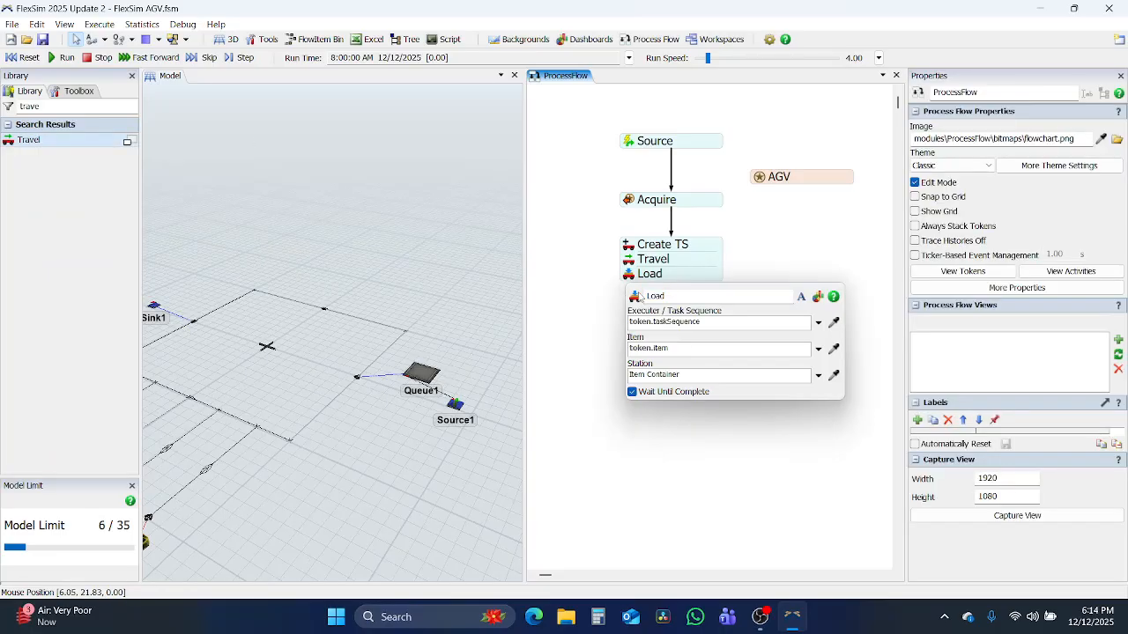
{"action": "left_click", "coordinate": [563, 367]}
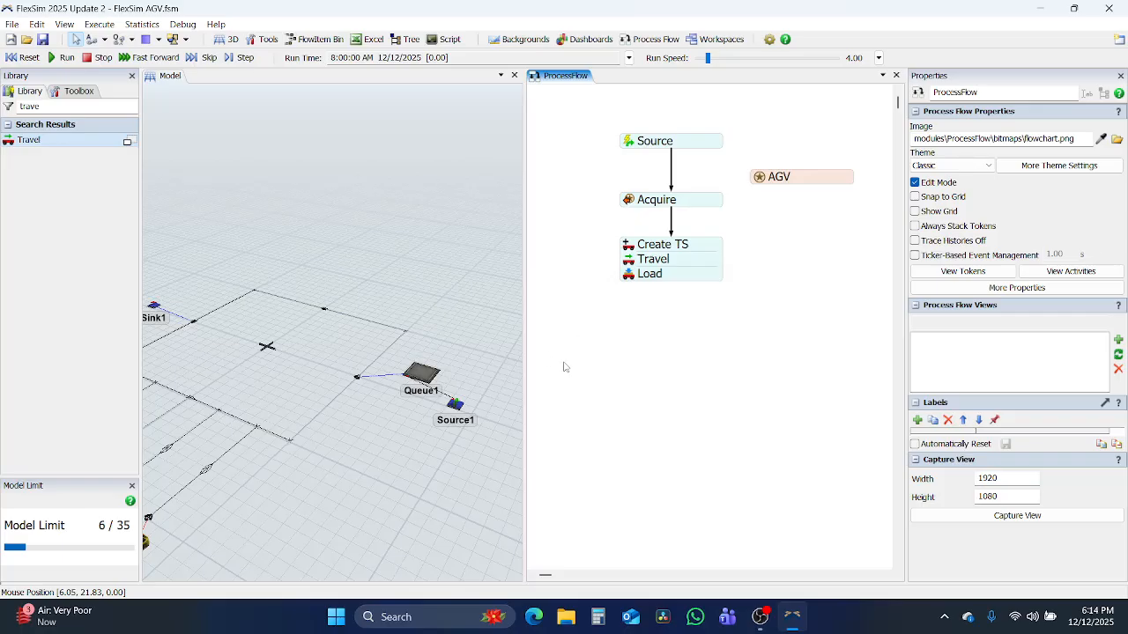
{"action": "left_click_drag", "start_coordinate": [45, 141], "coordinate": [491, 309]}
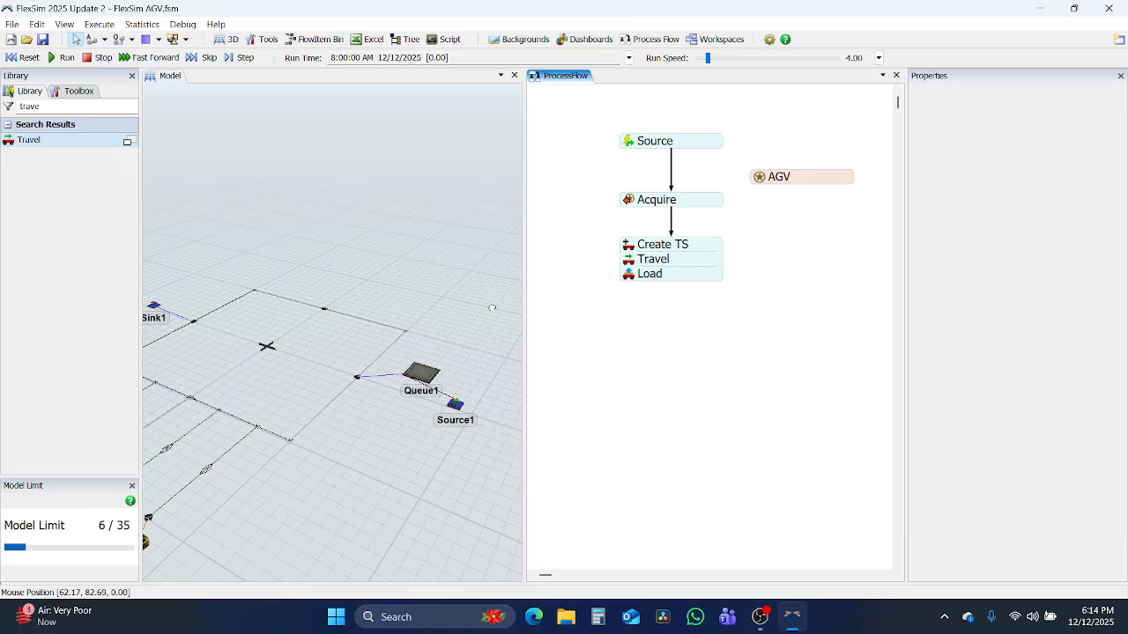
{"action": "left_click_drag", "start_coordinate": [621, 310], "coordinate": [620, 310]}
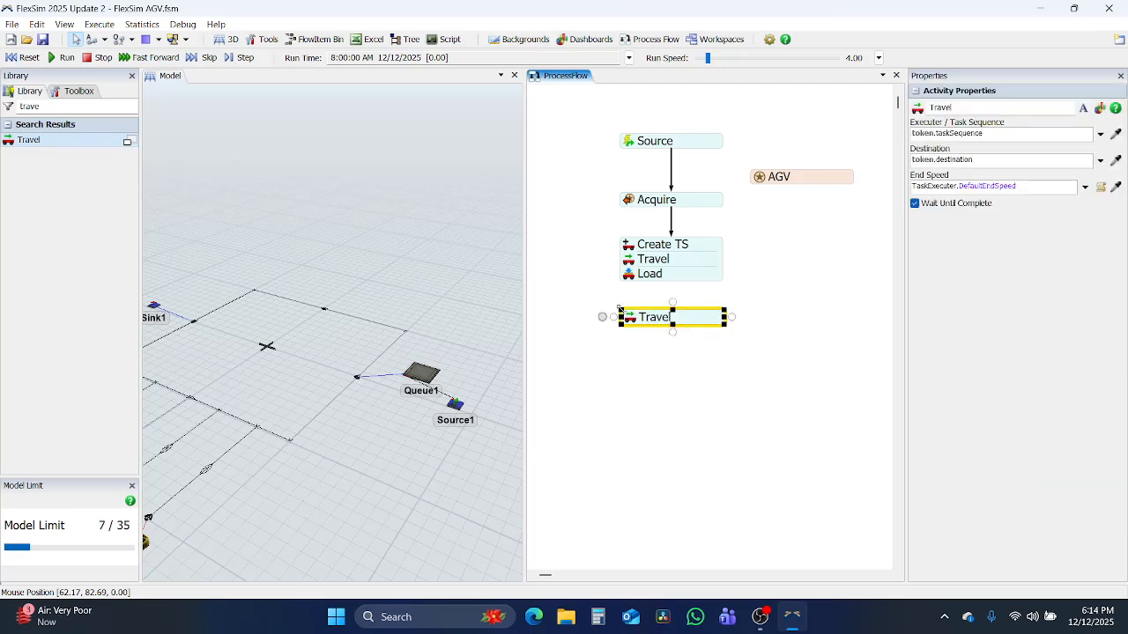
{"action": "left_click_drag", "start_coordinate": [688, 325], "coordinate": [691, 284]}
{"action": "left_click", "coordinate": [647, 334]}
{"action": "left_click", "coordinate": [647, 333]}
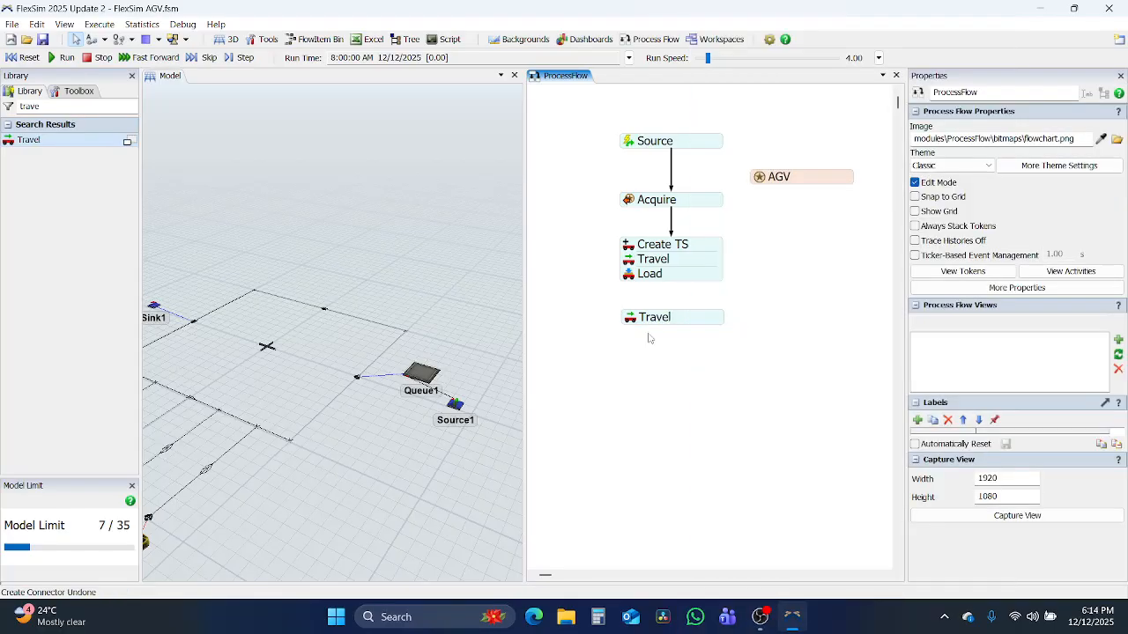
{"action": "left_click_drag", "start_coordinate": [695, 319], "coordinate": [692, 287]}
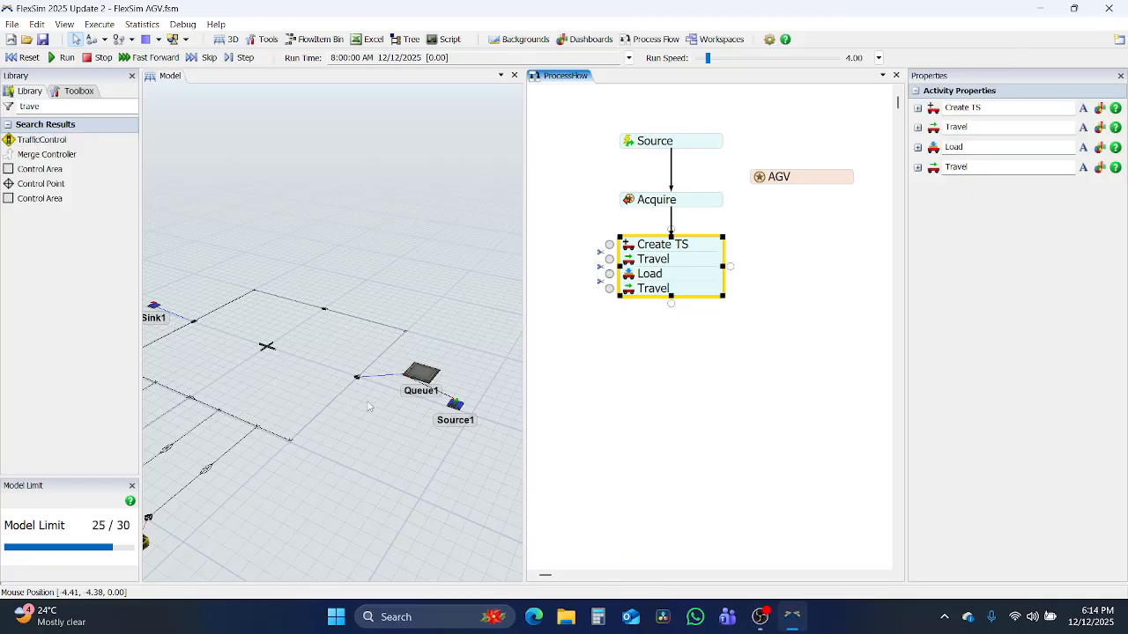
Set the second Travel activity's destination to Model.find("ControlPoint3") by sampling the control point connected to Sink1.
{"action": "left_click", "coordinate": [274, 383]}
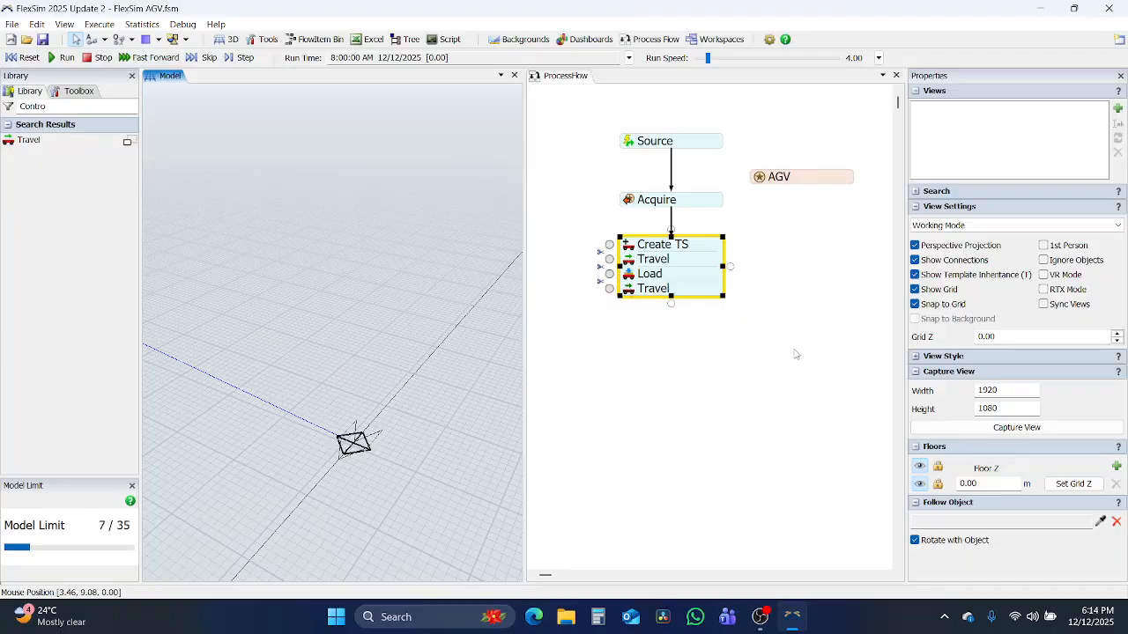
{"action": "left_click", "coordinate": [795, 353]}
{"action": "double_click", "coordinate": [630, 293]}
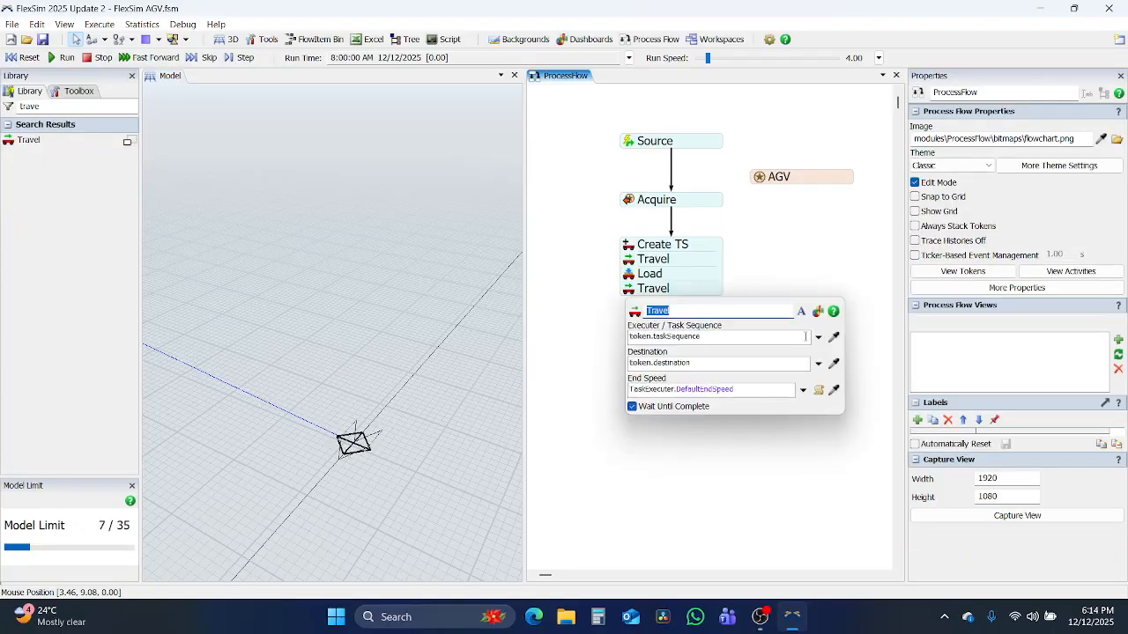
{"action": "left_click", "coordinate": [834, 363]}
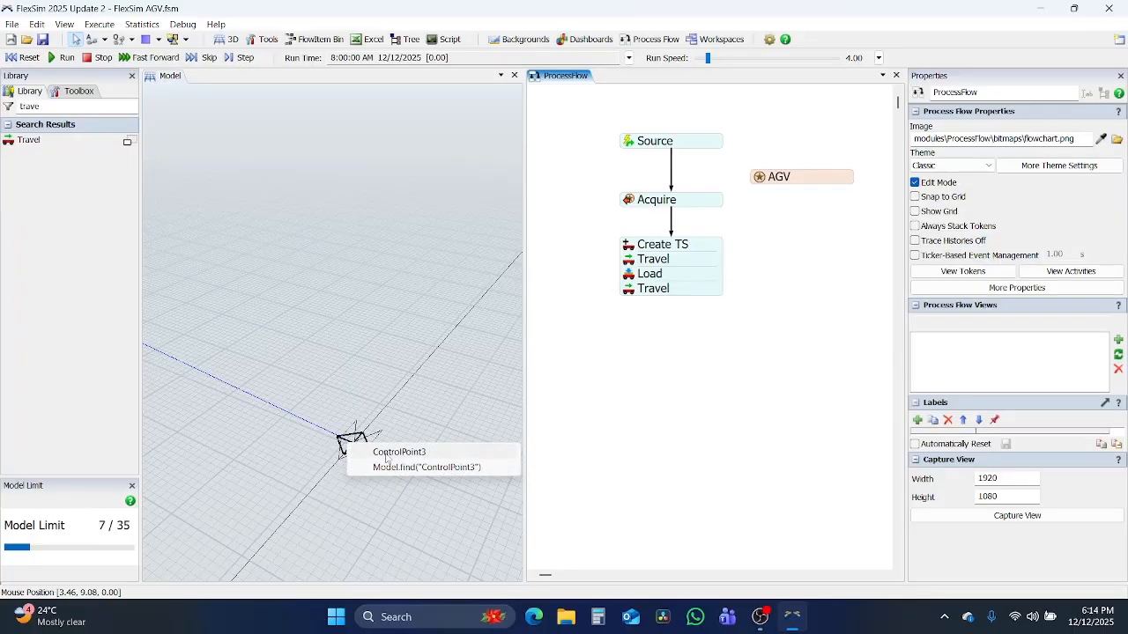
{"action": "left_click", "coordinate": [357, 442]}
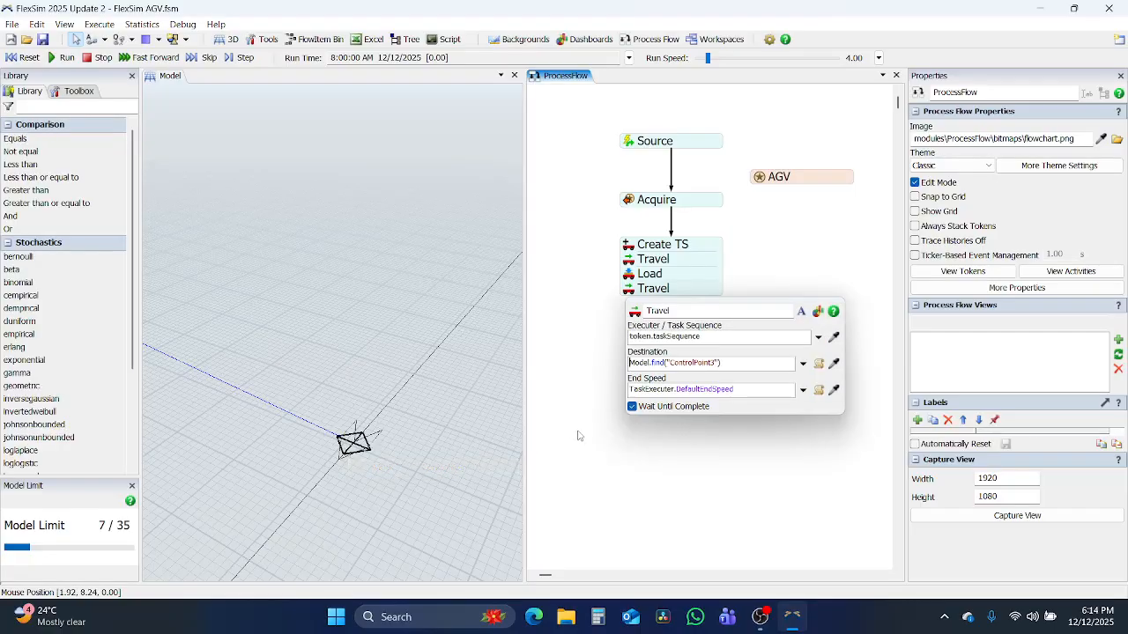
{"action": "left_click", "coordinate": [578, 435]}
Find the Unload activity in the library and attach it beneath the second Travel in the stacked block.
{"action": "double_click", "coordinate": [29, 105]}
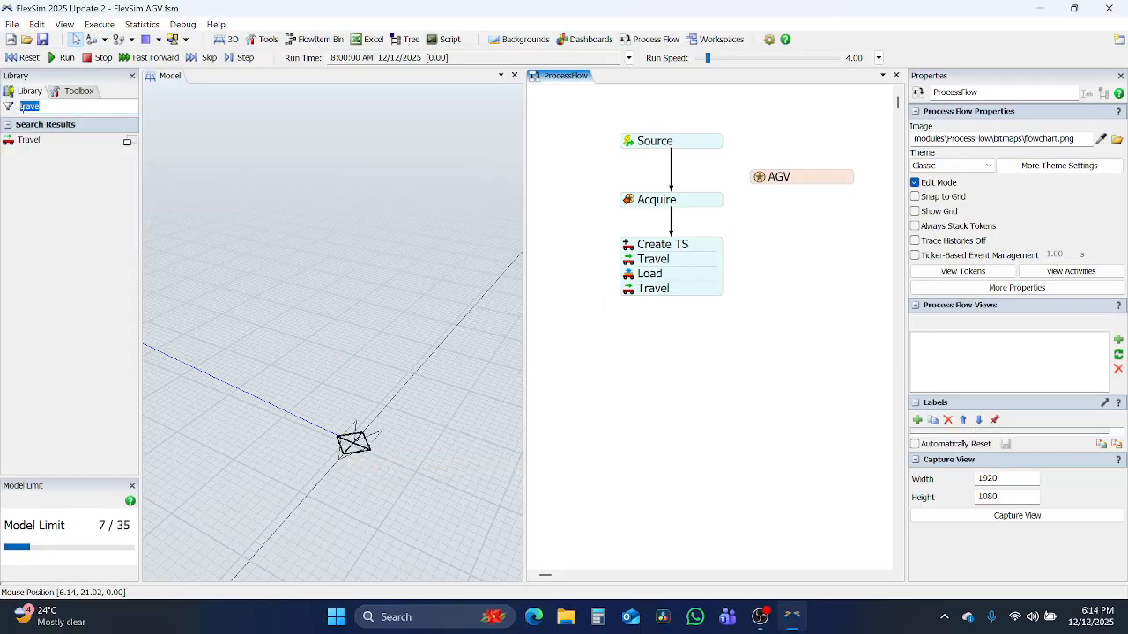
{"action": "type", "text": "unlo"}
{"action": "left_click", "coordinate": [26, 140]}
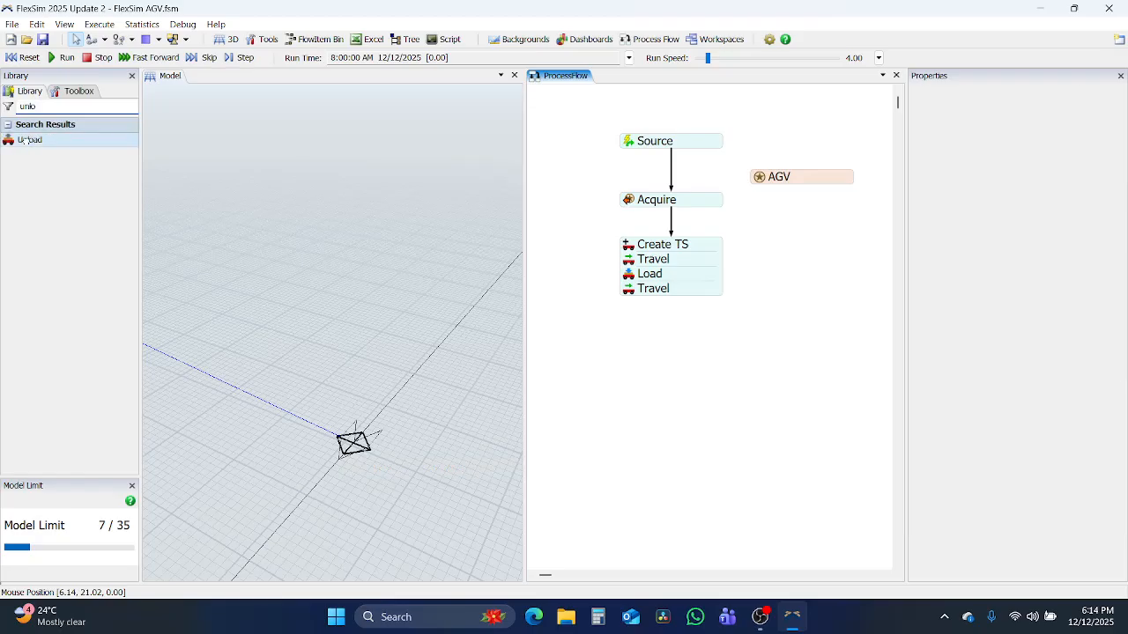
{"action": "left_click", "coordinate": [650, 315]}
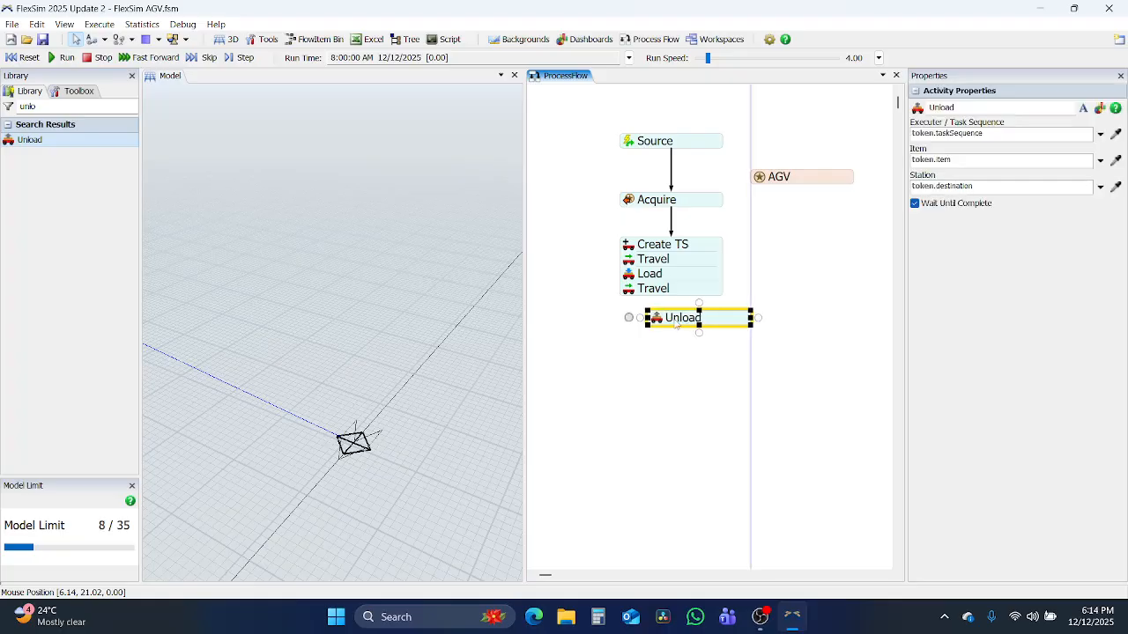
{"action": "left_click", "coordinate": [650, 312]}
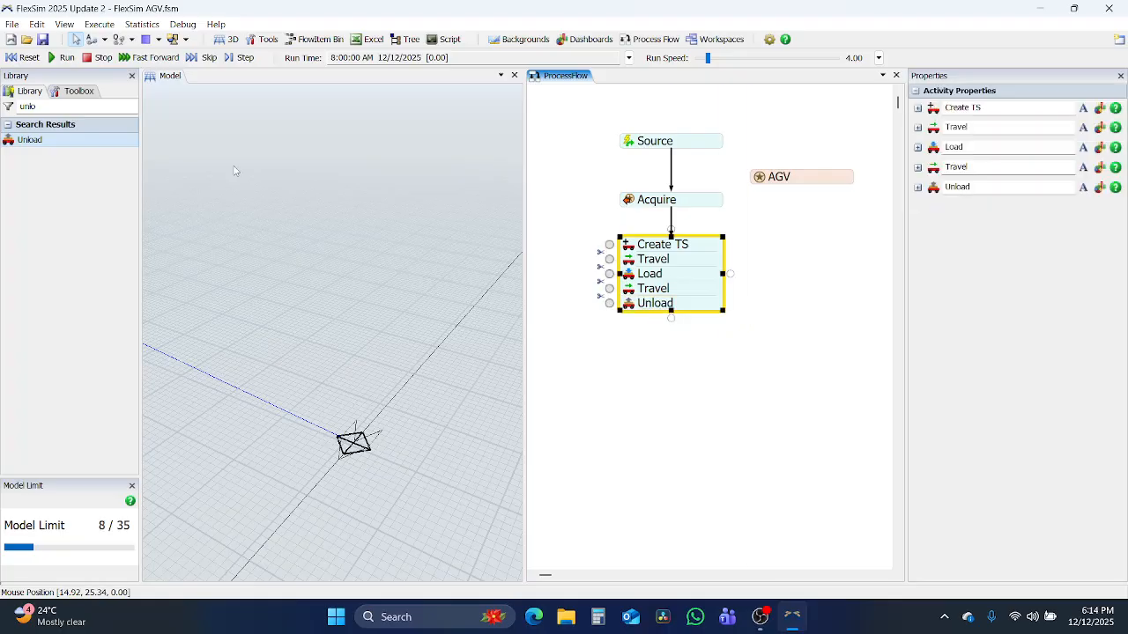
Find the Finish Task Sequence activity in the library and attach it directly beneath Unload.
{"action": "left_click", "coordinate": [93, 107]}
{"action": "type", "text": "Finis"}
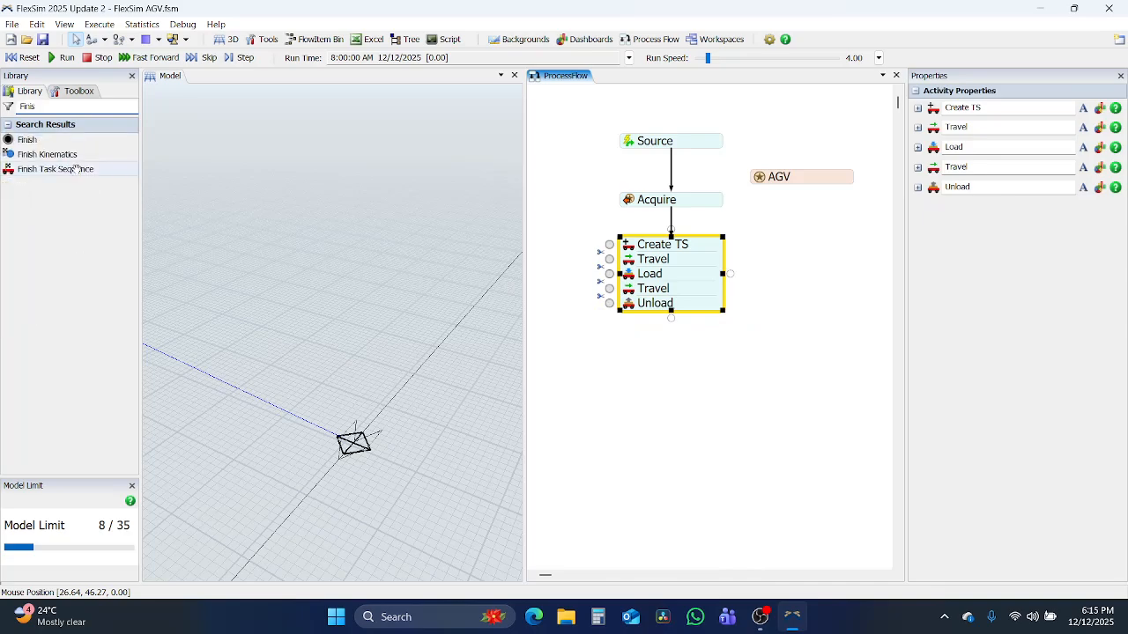
{"action": "left_click_drag", "start_coordinate": [75, 169], "coordinate": [668, 324]}
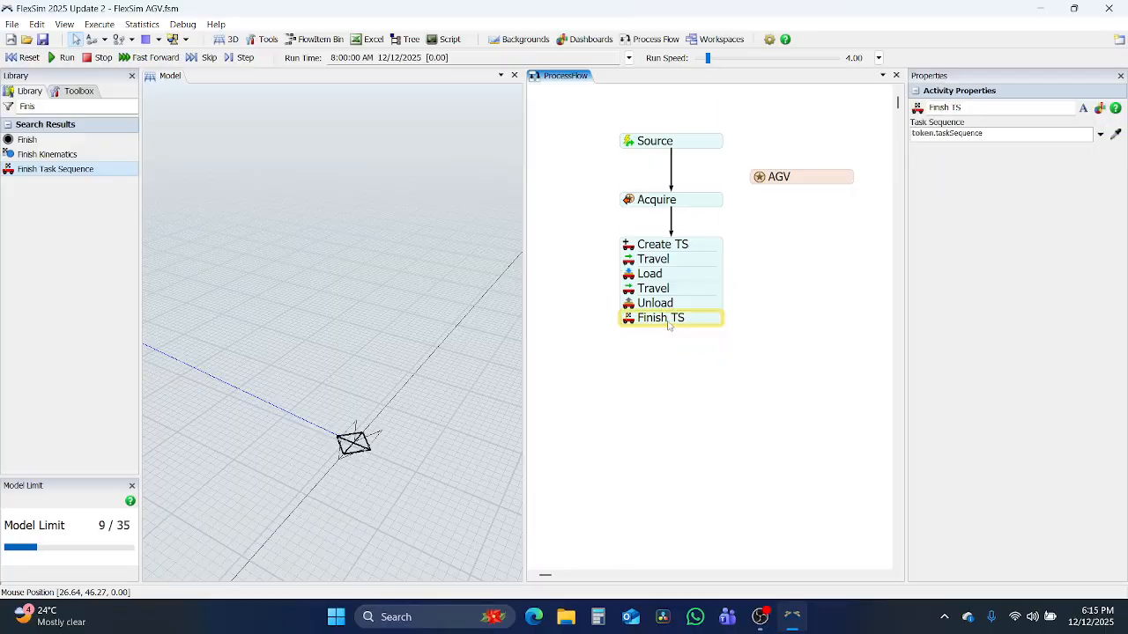
Find the Release Resource activity in the library and place it below the task sequence block.
{"action": "left_click", "coordinate": [66, 105]}
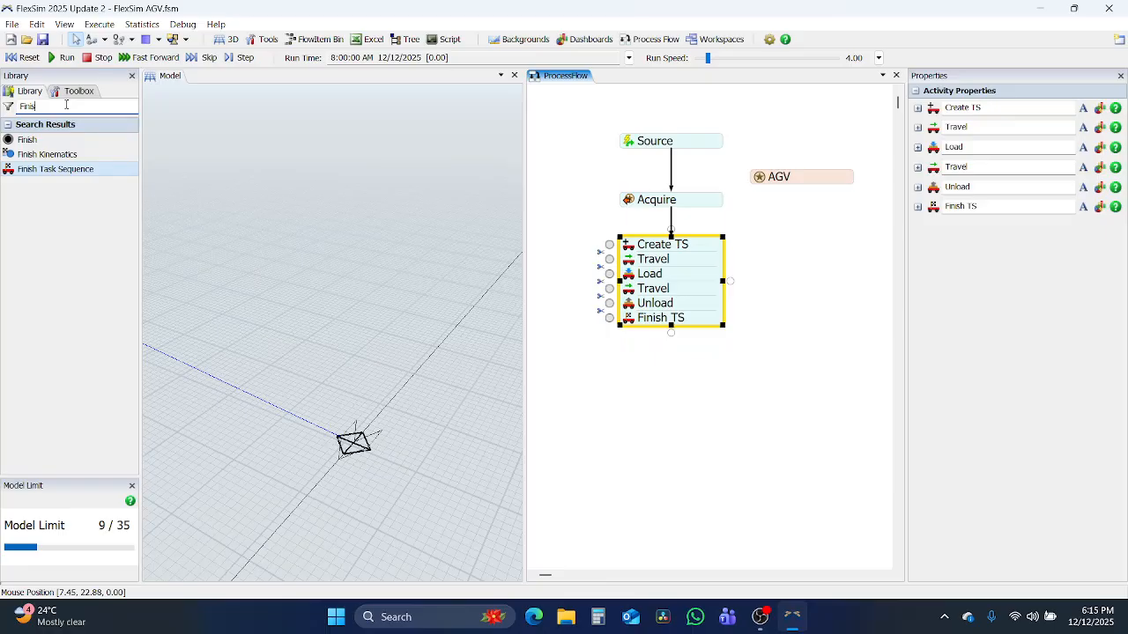
{"action": "key", "text": "ctrl+a"}
{"action": "type", "text": "Rele"}
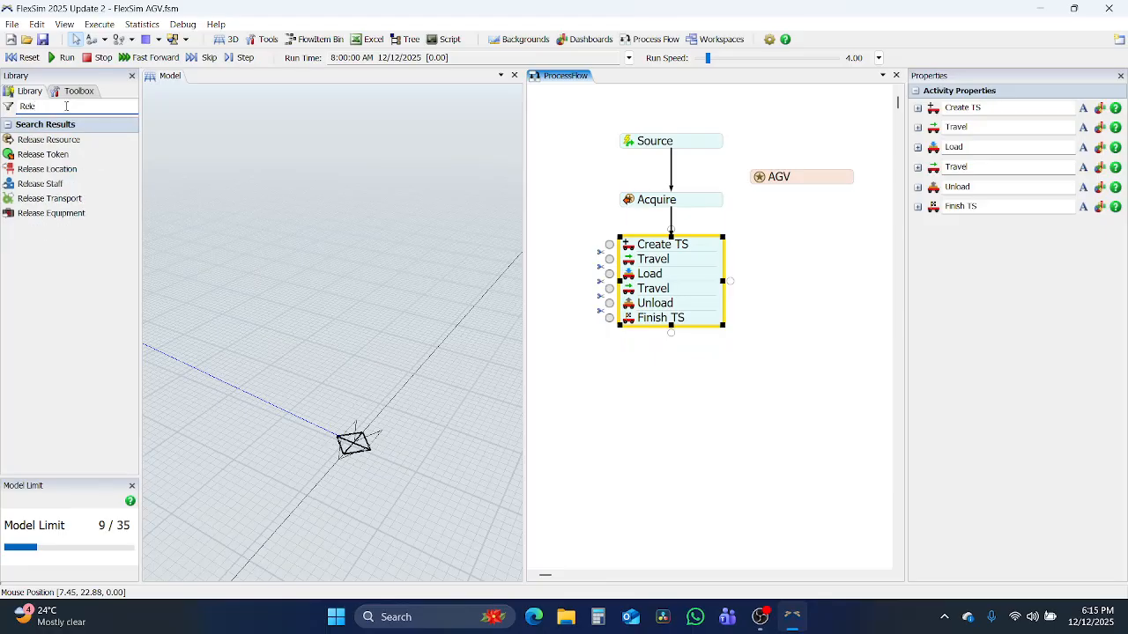
{"action": "left_click_drag", "start_coordinate": [55, 140], "coordinate": [419, 269]}
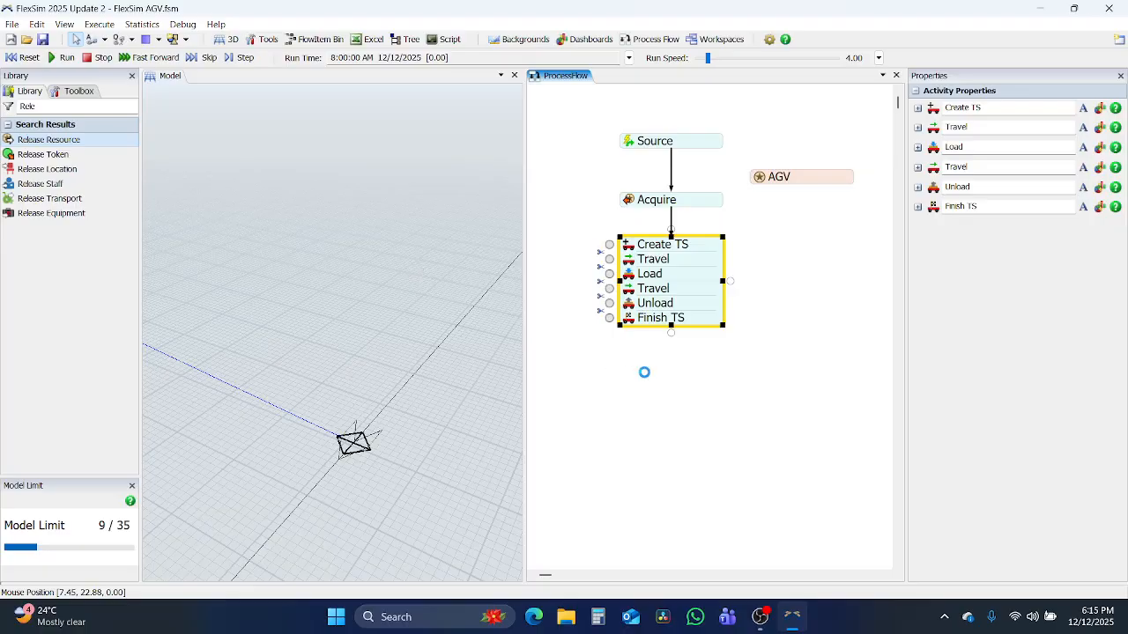
{"action": "left_click_drag", "start_coordinate": [644, 372], "coordinate": [668, 377]}
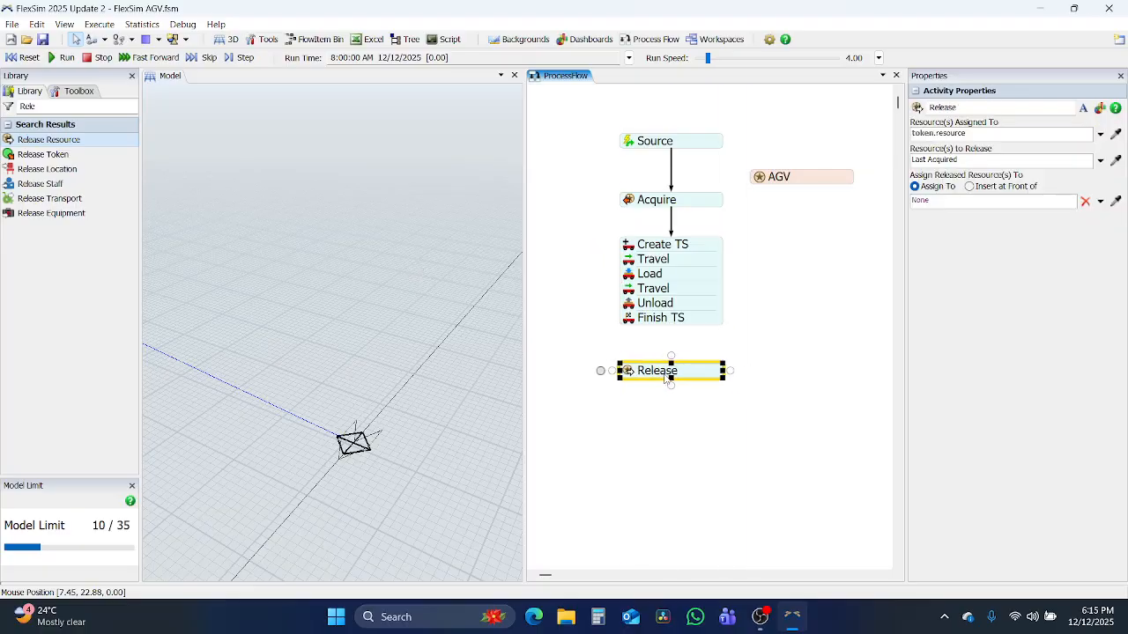
Connect the task sequence block to the Release activity and check Release's resource properties.
{"action": "left_click", "coordinate": [673, 322]}
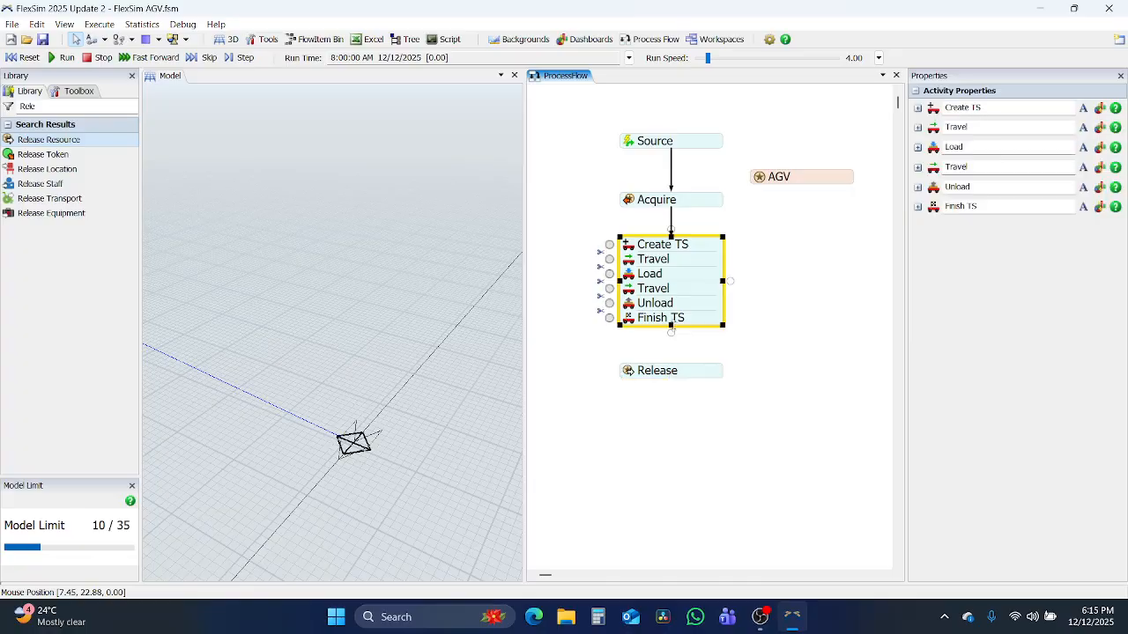
{"action": "left_click_drag", "start_coordinate": [671, 329], "coordinate": [675, 365]}
{"action": "key", "text": "Escape"}
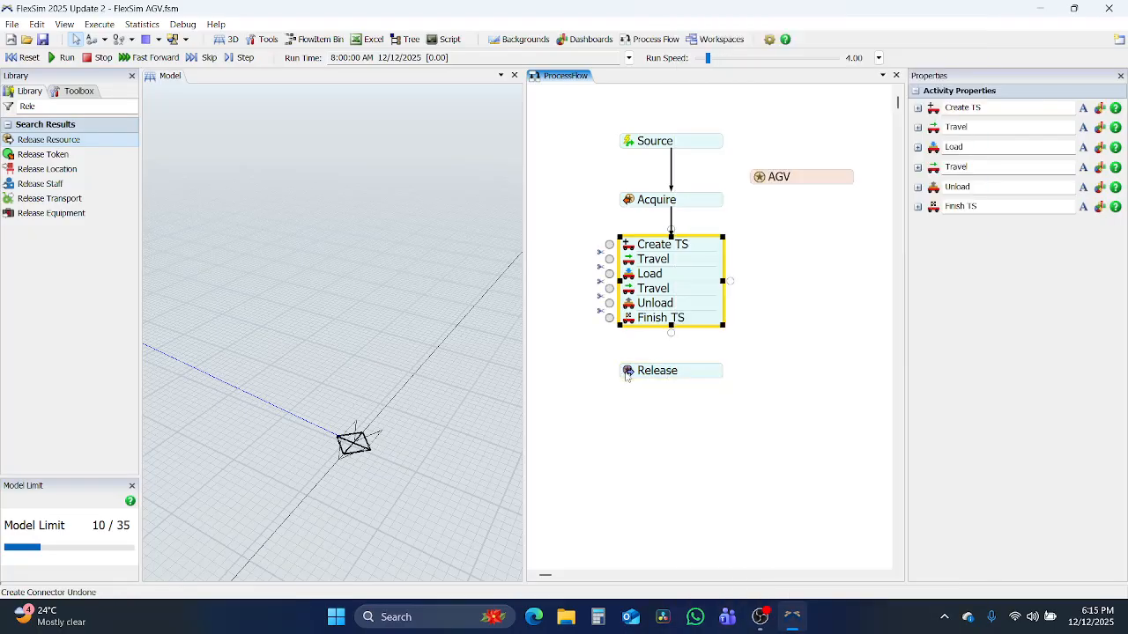
{"action": "left_click", "coordinate": [625, 373]}
{"action": "left_click", "coordinate": [671, 334]}
{"action": "left_click_drag", "start_coordinate": [671, 334], "coordinate": [671, 376]}
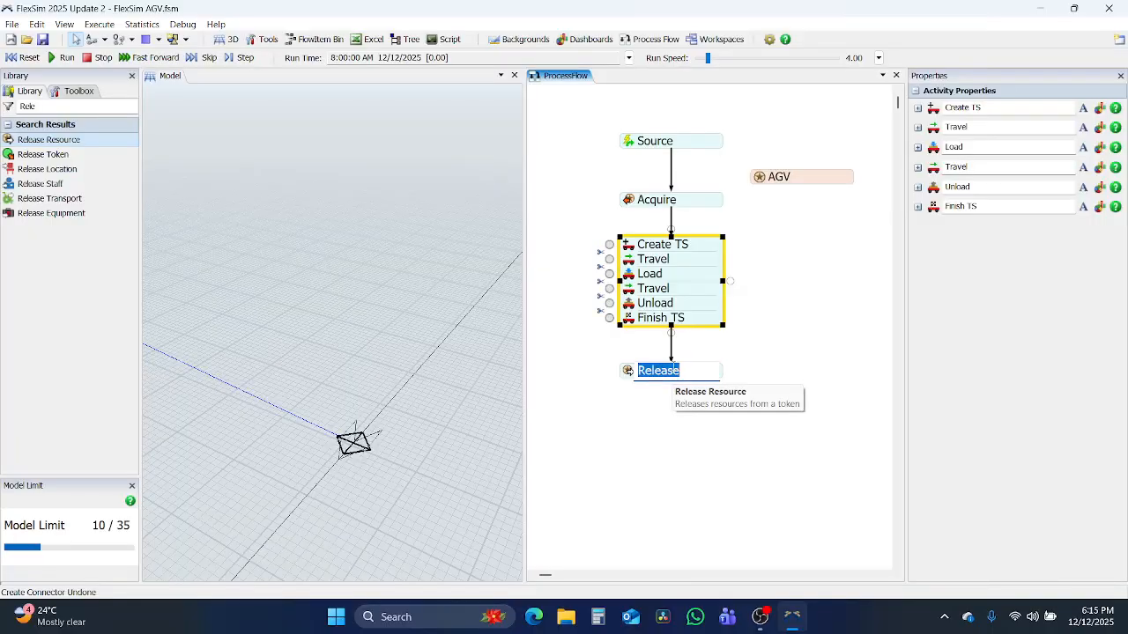
{"action": "left_click", "coordinate": [629, 371]}
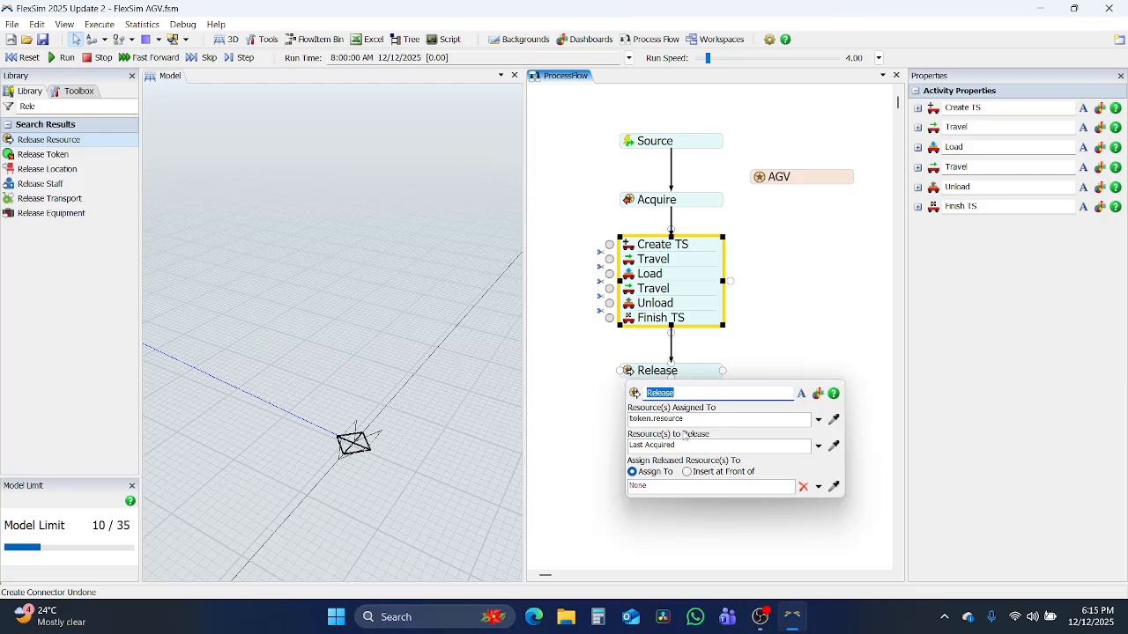
{"action": "mouse_move", "coordinate": [674, 434]}
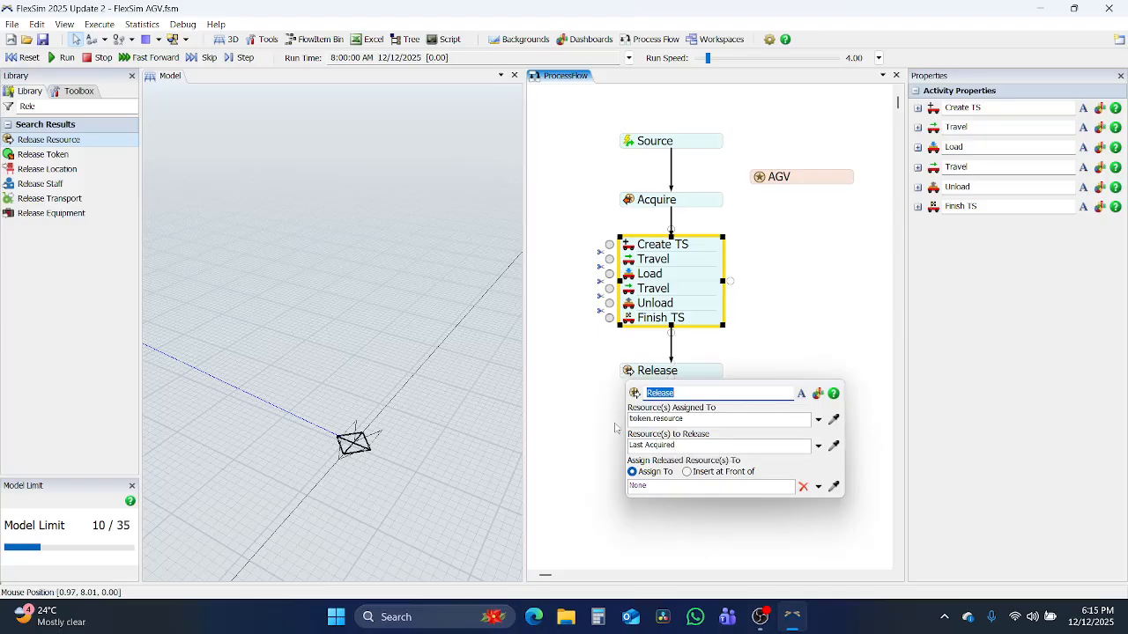
{"action": "left_click", "coordinate": [576, 422]}
{"action": "left_click", "coordinate": [576, 422]}
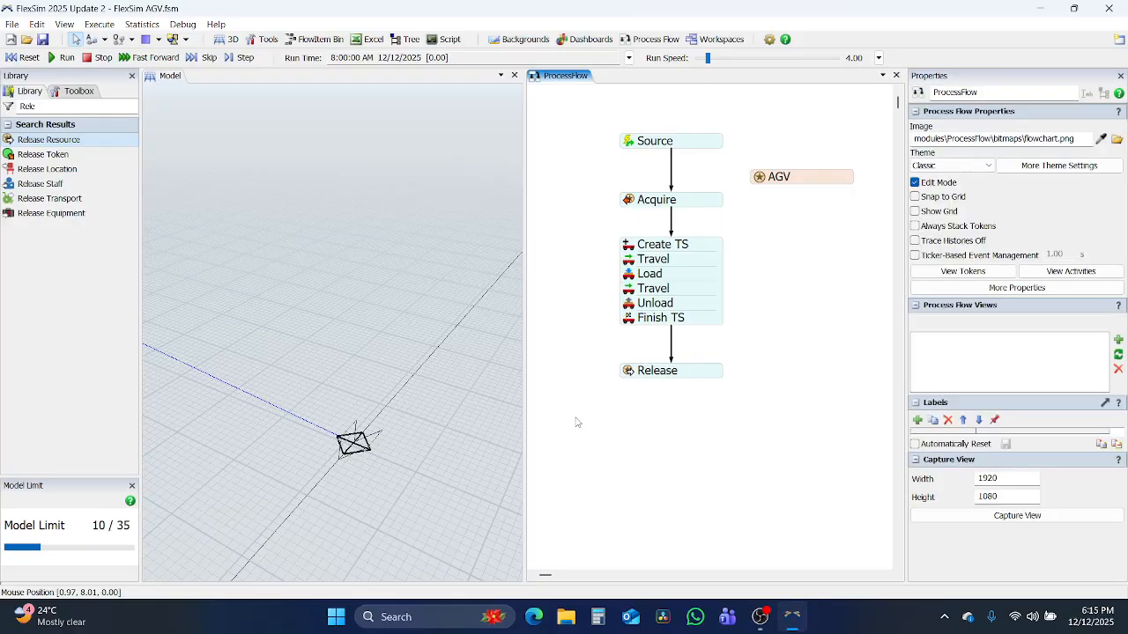
Find the Sink activity in the library and attach it directly beneath Release.
{"action": "double_click", "coordinate": [60, 106]}
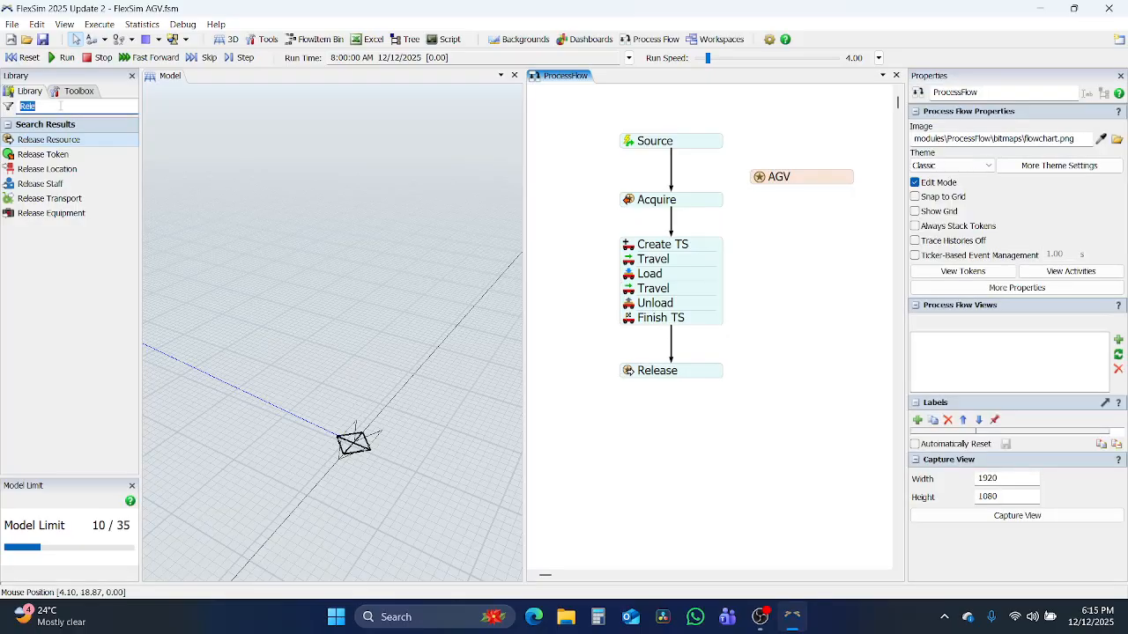
{"action": "type", "text": "Sink"}
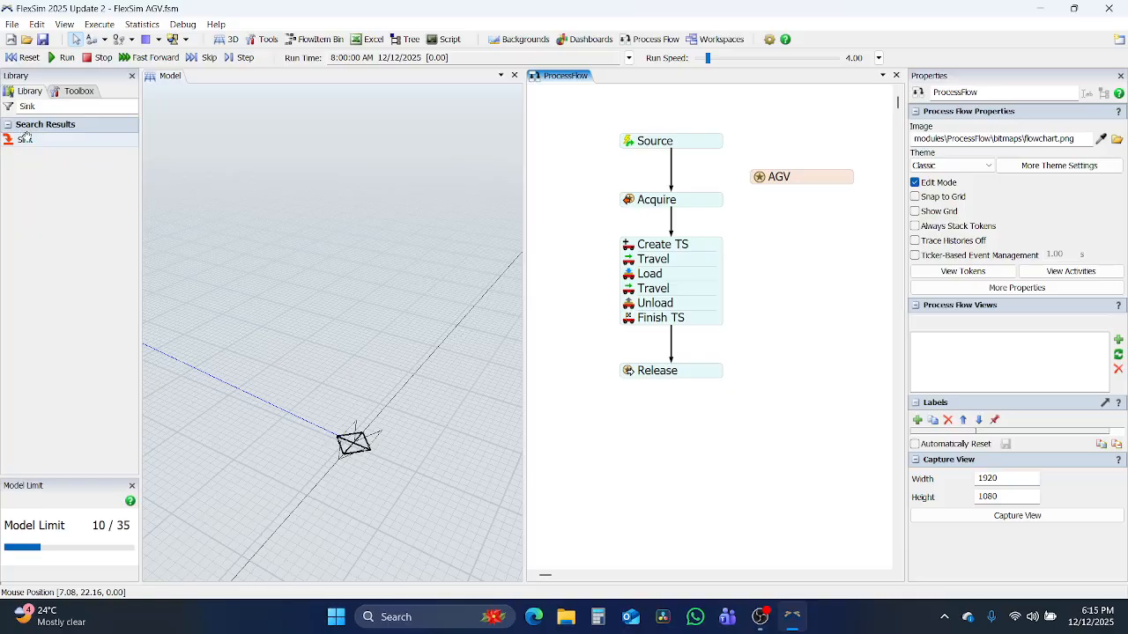
{"action": "left_click_drag", "start_coordinate": [26, 139], "coordinate": [649, 421]}
{"action": "left_click_drag", "start_coordinate": [721, 430], "coordinate": [698, 395]}
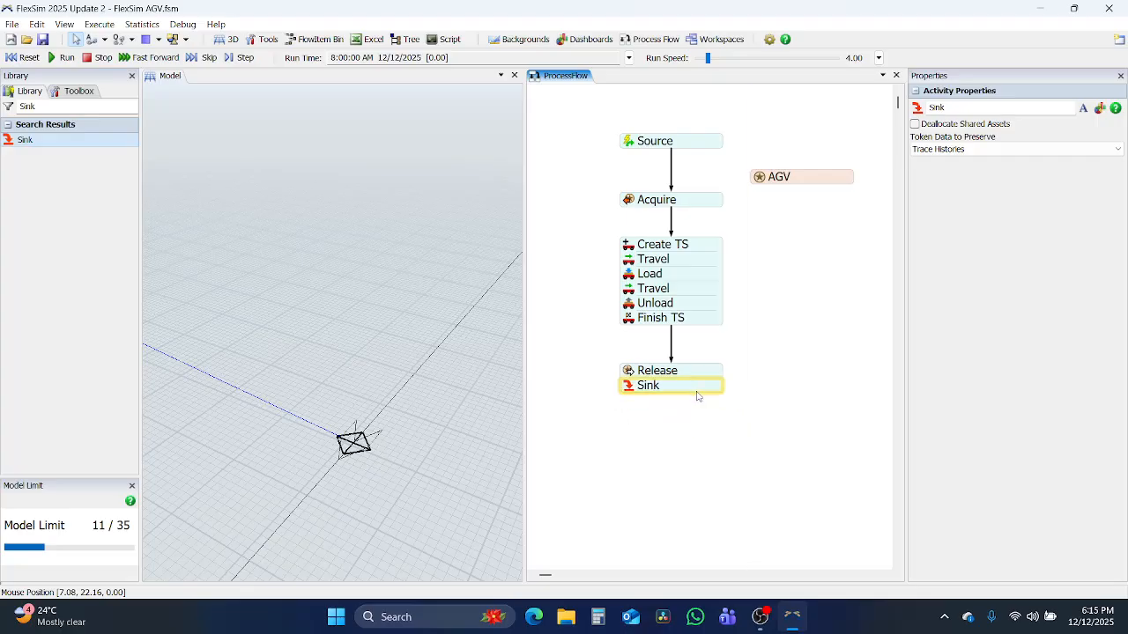
Reset and run the model, and watch the first AGV's trip from its parking point past Queue1 to Sink1.
{"action": "scroll", "coordinate": [650, 476], "scroll_direction": "down", "scroll_amount": 2}
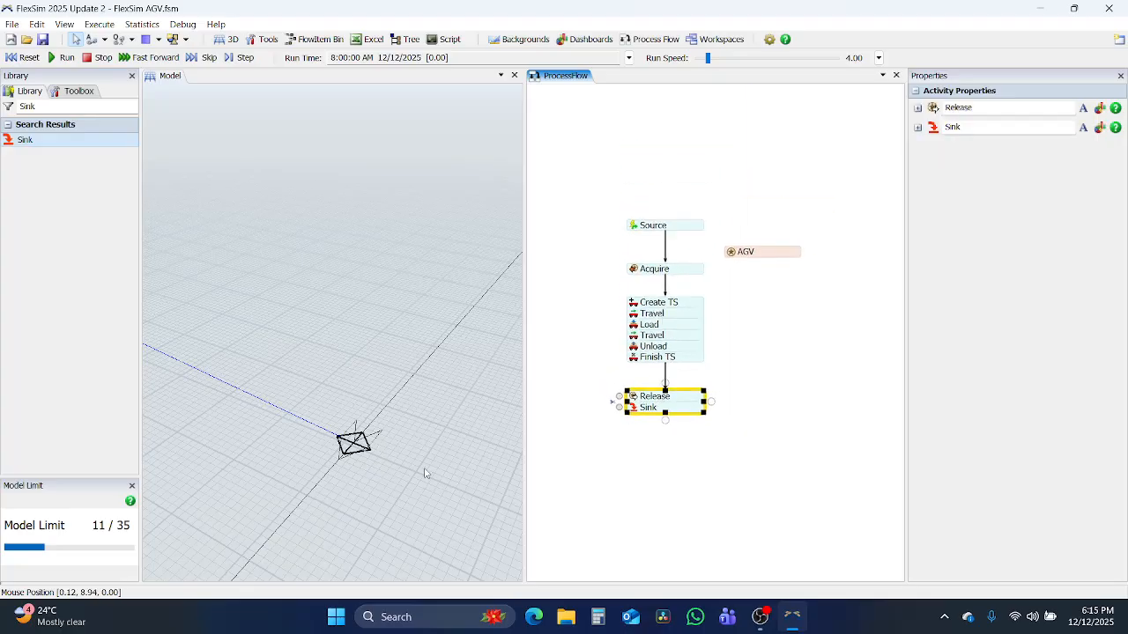
{"action": "scroll", "coordinate": [426, 473], "scroll_direction": "down", "scroll_amount": 5}
{"action": "left_click", "coordinate": [463, 509]}
{"action": "left_click_drag", "start_coordinate": [406, 372], "coordinate": [305, 302]}
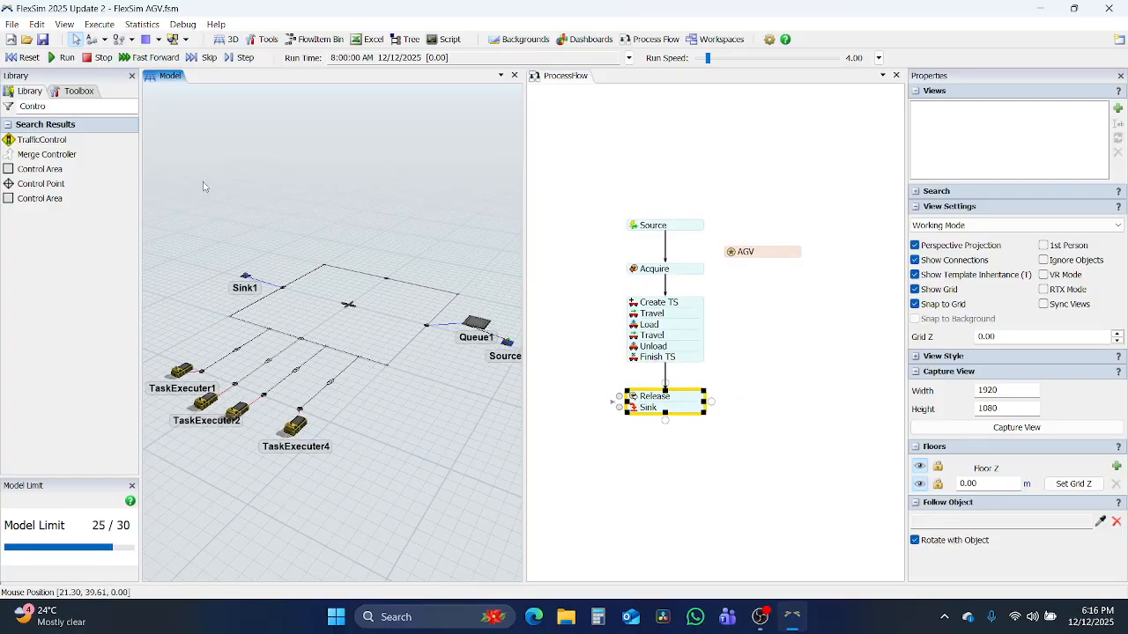
{"action": "left_click", "coordinate": [26, 57]}
{"action": "left_click", "coordinate": [64, 58]}
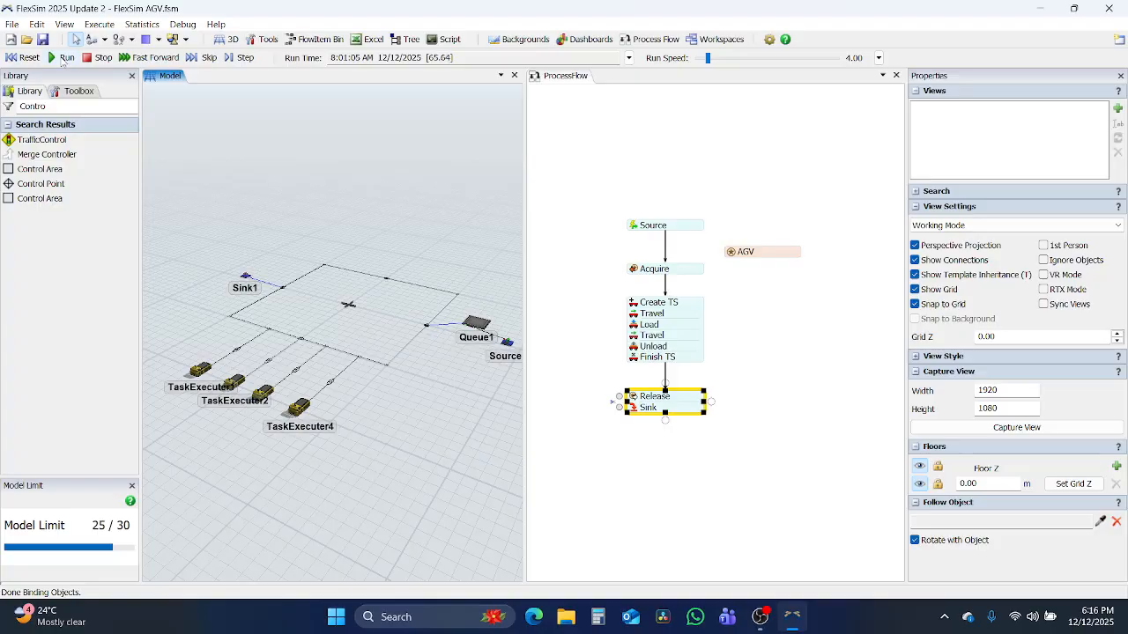
{"action": "left_click", "coordinate": [62, 57]}
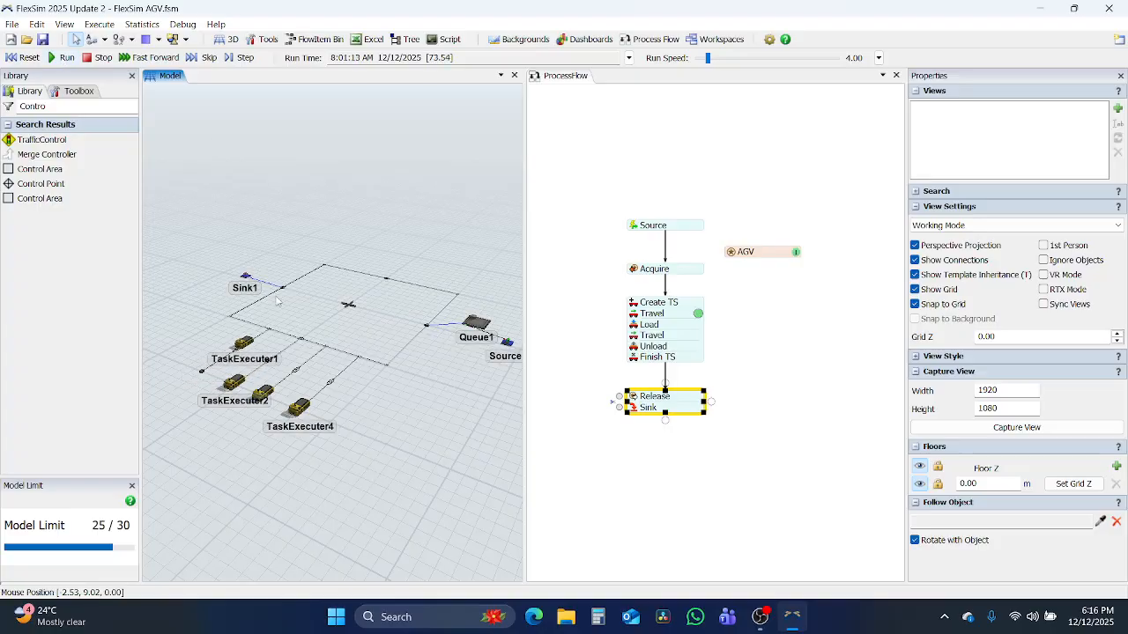
{"action": "scroll", "coordinate": [473, 324], "scroll_direction": "up", "scroll_amount": 3}
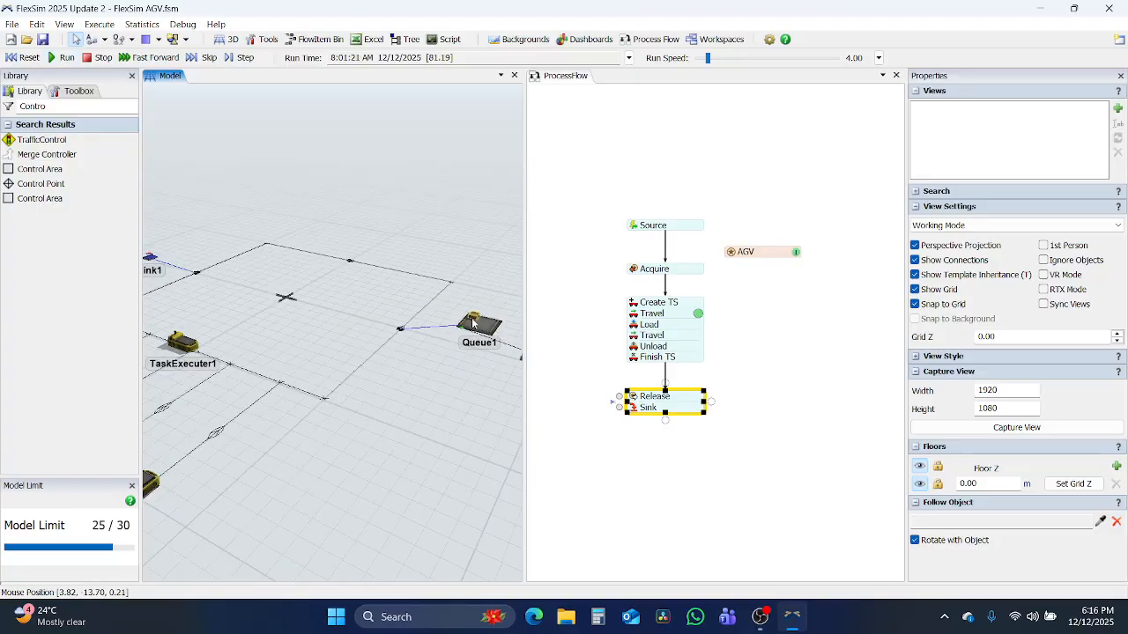
{"action": "scroll", "coordinate": [473, 324], "scroll_direction": "down", "scroll_amount": 1}
{"action": "left_click_drag", "start_coordinate": [274, 470], "coordinate": [356, 490]}
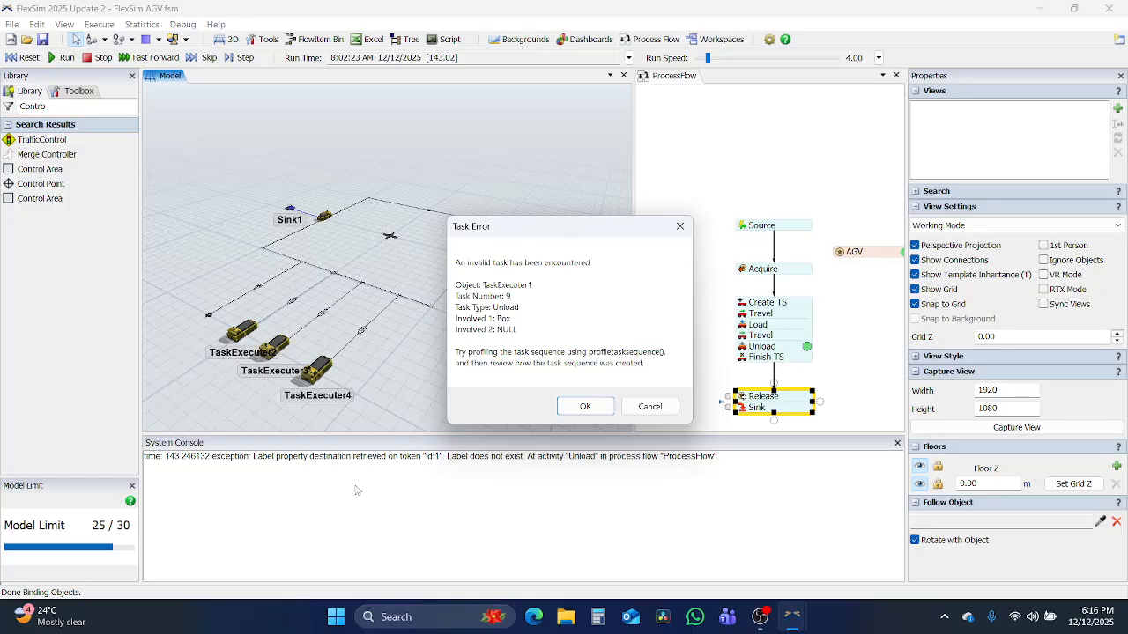
{"action": "left_click", "coordinate": [626, 406]}
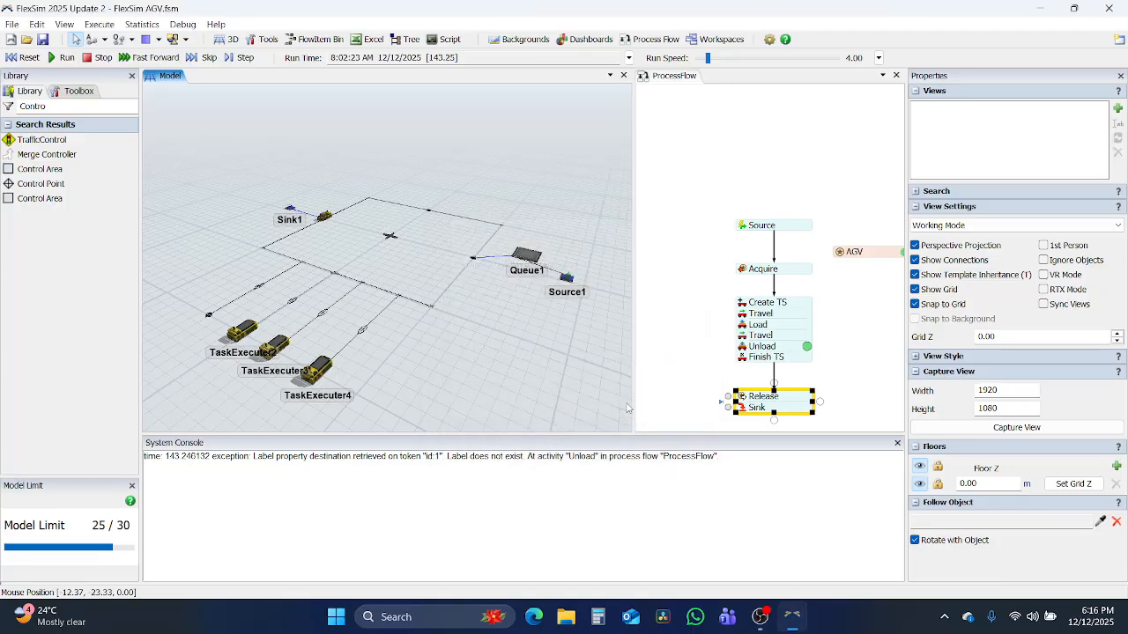
Set the Unload activity's station to Model.find("Sink1") by sampling Sink1 in the model.
{"action": "left_click", "coordinate": [756, 325]}
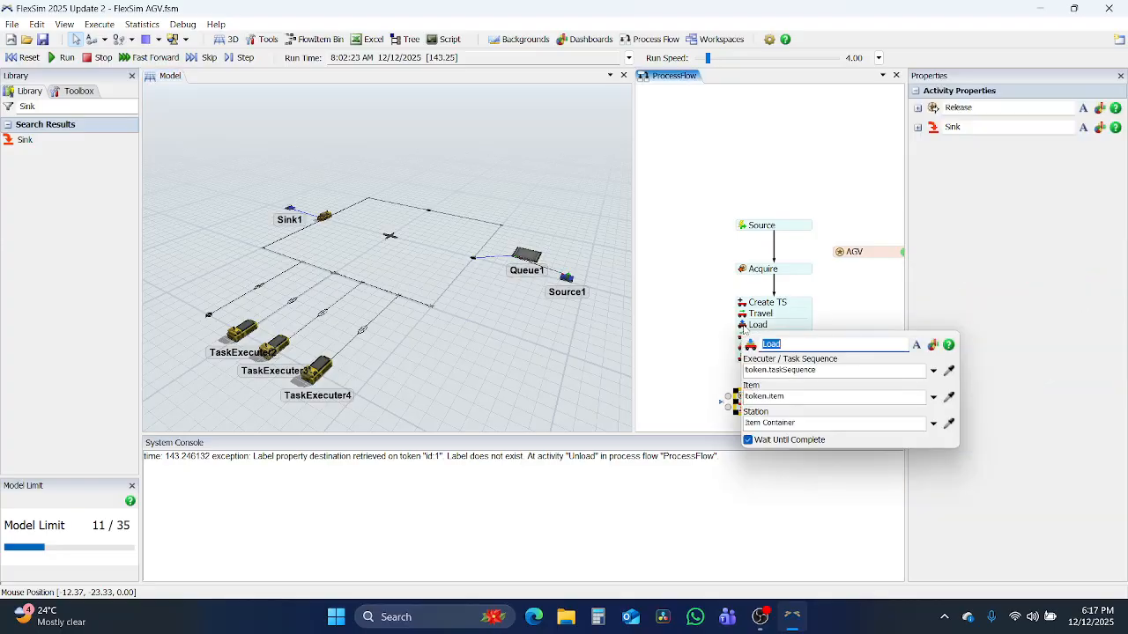
{"action": "left_click", "coordinate": [719, 340]}
{"action": "left_click", "coordinate": [744, 350]}
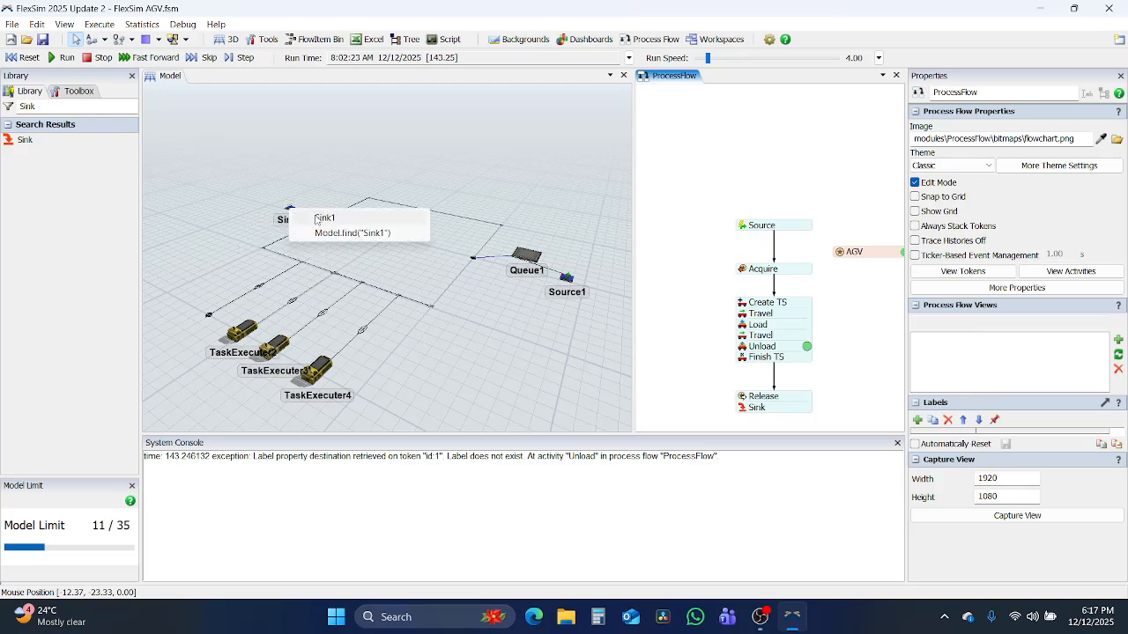
{"action": "left_click", "coordinate": [291, 213]}
Reset and run the model with the run speed raised to about 75.83 to check the AGV circulation, and reset it again.
{"action": "left_click", "coordinate": [23, 57]}
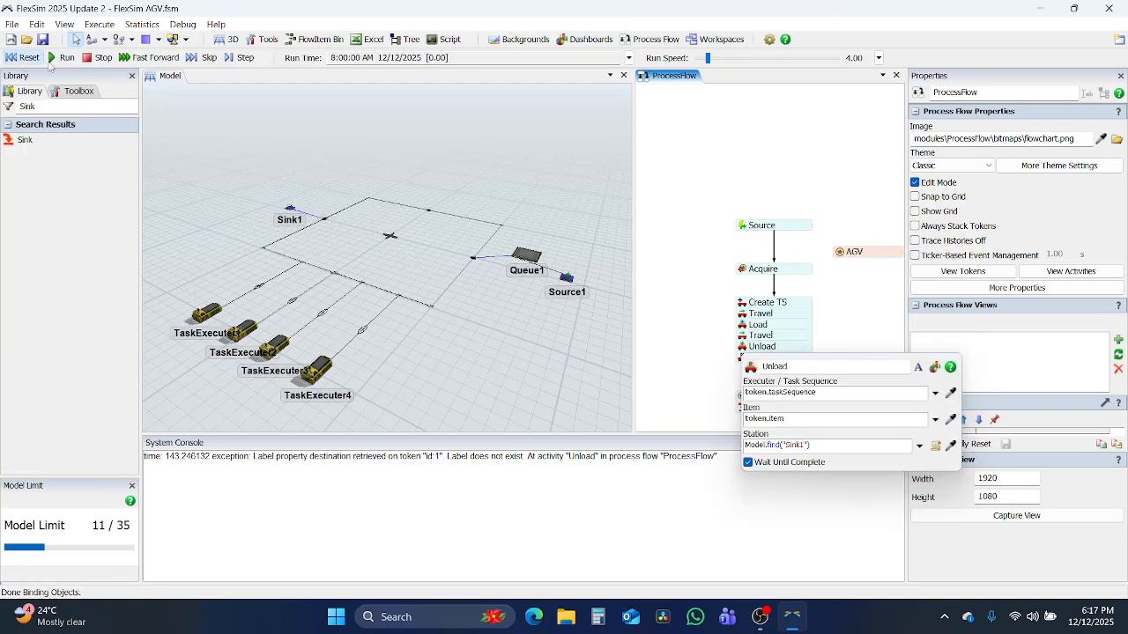
{"action": "left_click", "coordinate": [61, 58]}
{"action": "left_click_drag", "start_coordinate": [708, 57], "coordinate": [718, 58]}
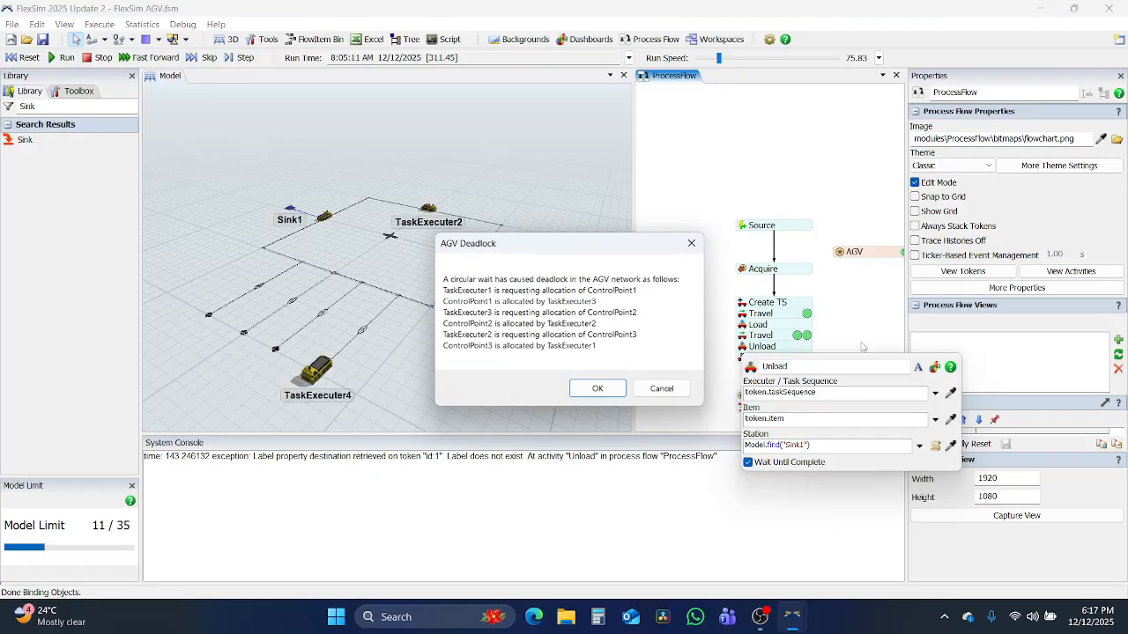
{"action": "left_click", "coordinate": [686, 392]}
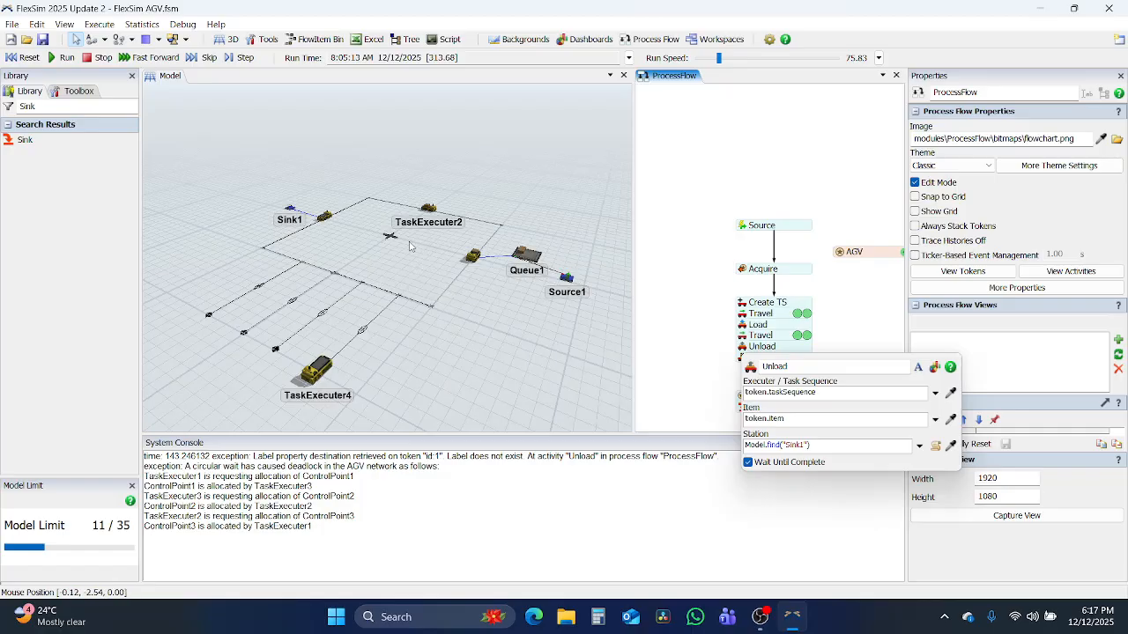
{"action": "left_click", "coordinate": [23, 58]}
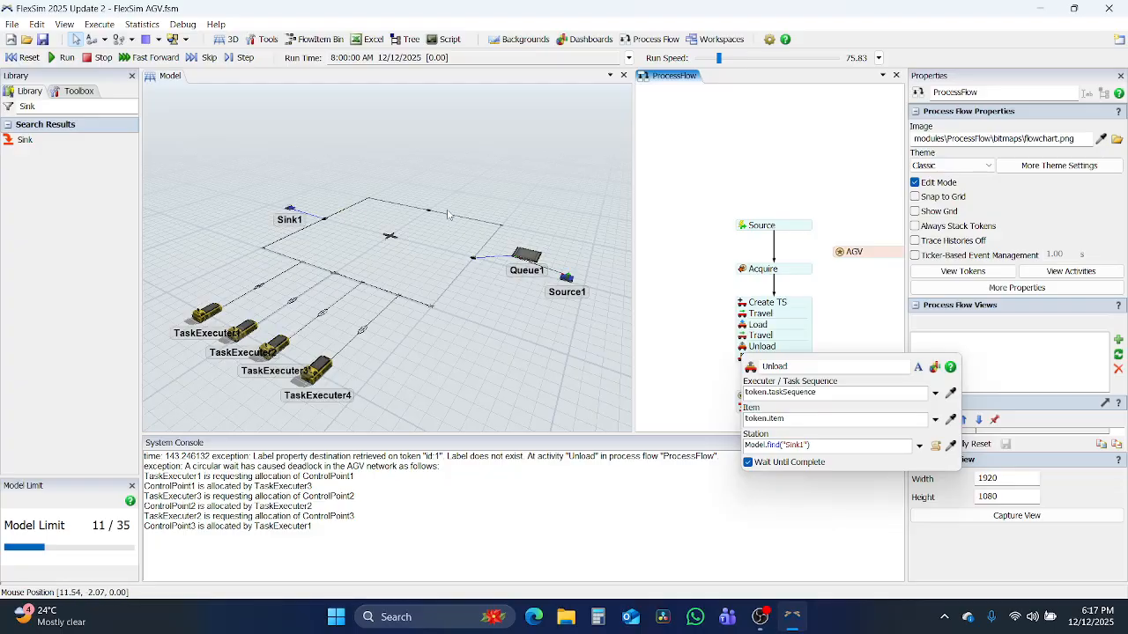
Find Control Point in the library and place one on the loop path between the second and third parking lane junctions.
{"action": "scroll", "coordinate": [350, 273], "scroll_direction": "up", "scroll_amount": 5}
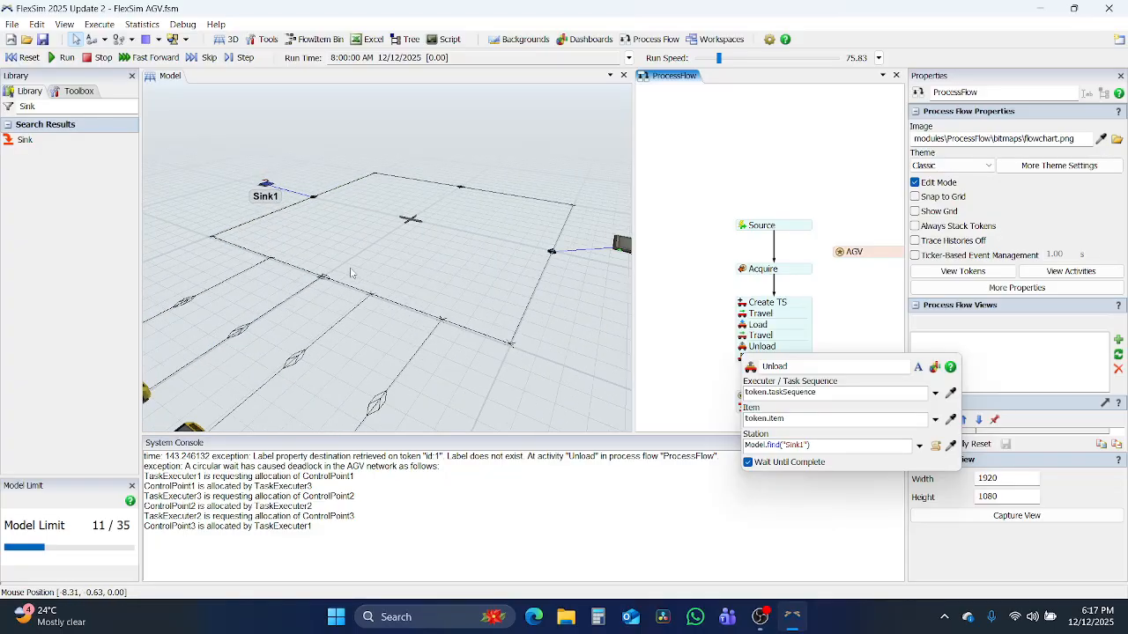
{"action": "double_click", "coordinate": [36, 101]}
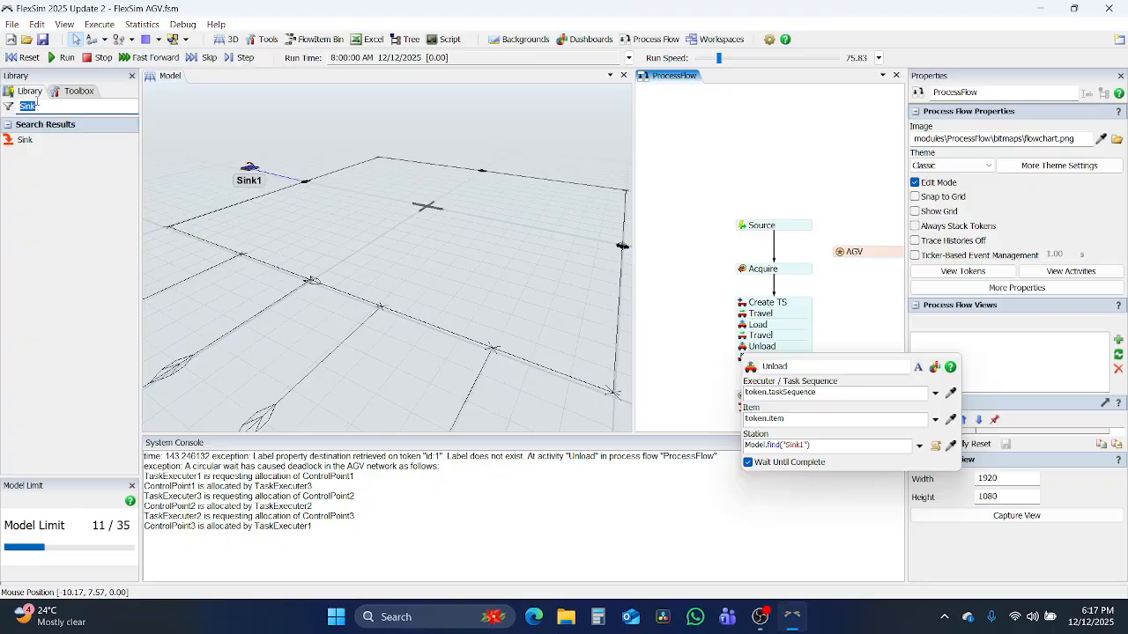
{"action": "type", "text": "Contr"}
{"action": "key", "text": "ctrl+a"}
{"action": "type", "text": "Contro"}
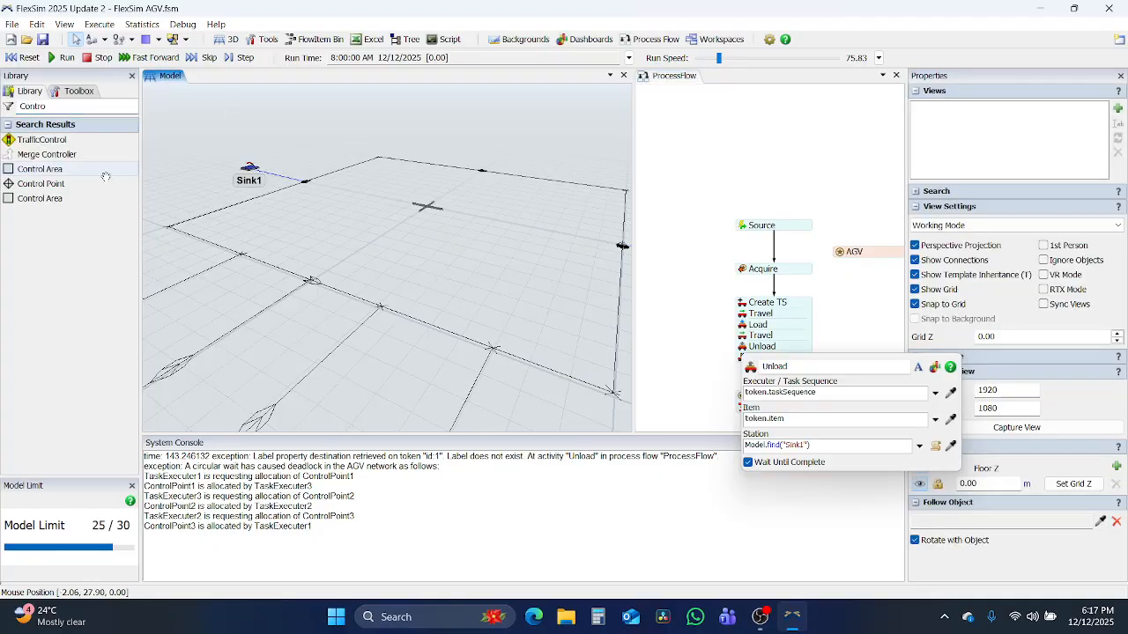
{"action": "left_click", "coordinate": [55, 183]}
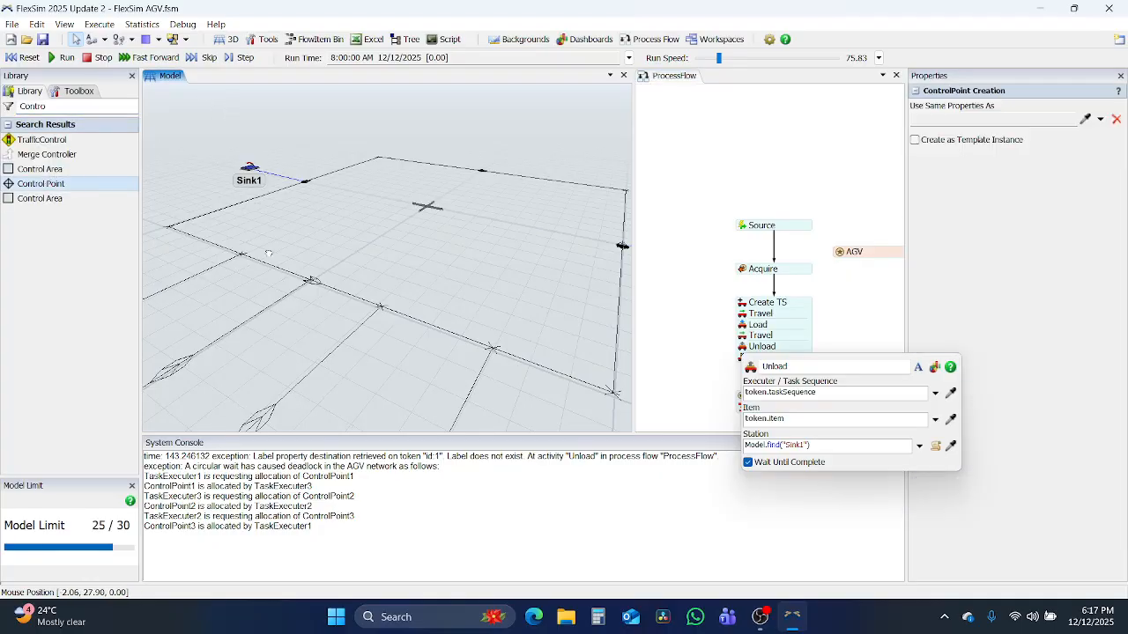
{"action": "left_click", "coordinate": [346, 295]}
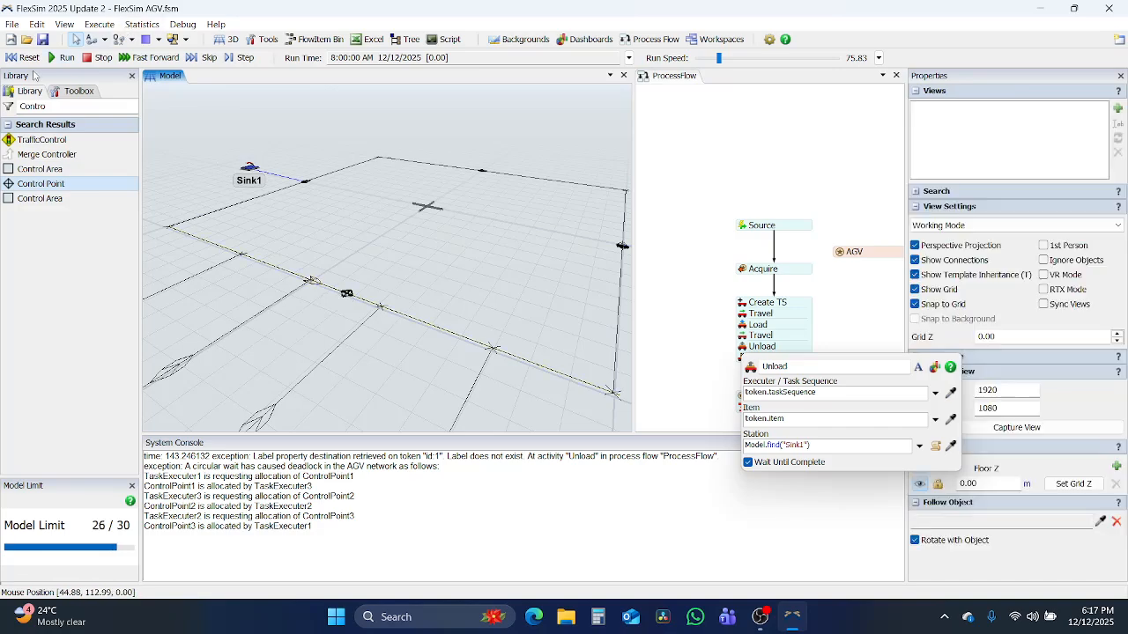
Reset and run the model to check AGV traffic with the control point added between the parking lanes.
{"action": "left_click", "coordinate": [30, 58]}
{"action": "left_click", "coordinate": [62, 58]}
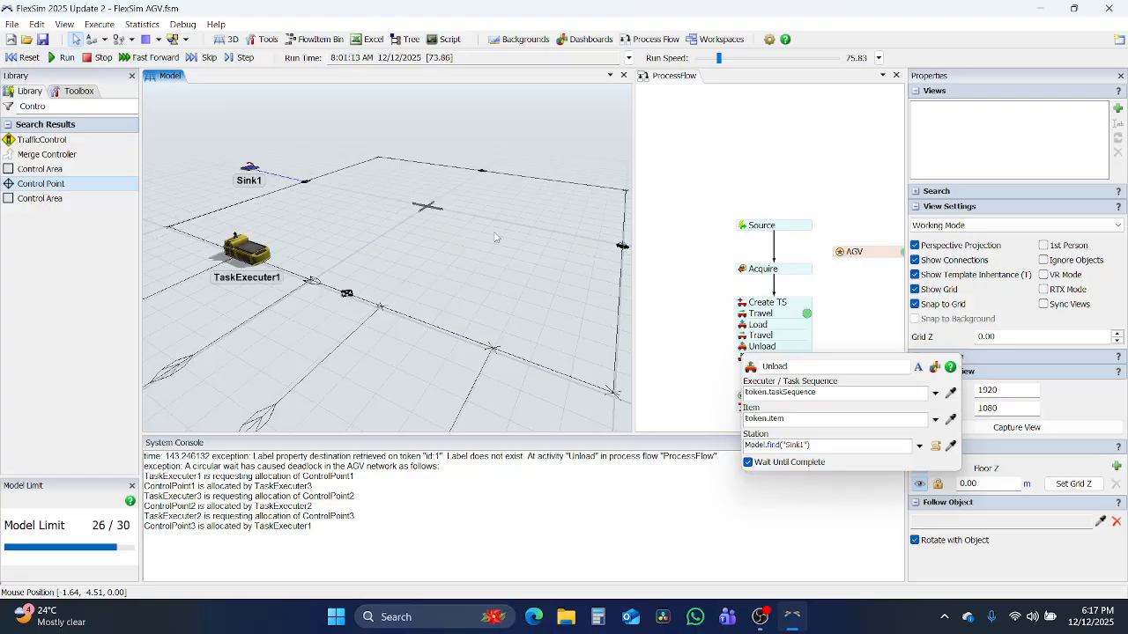
{"action": "left_click", "coordinate": [703, 335]}
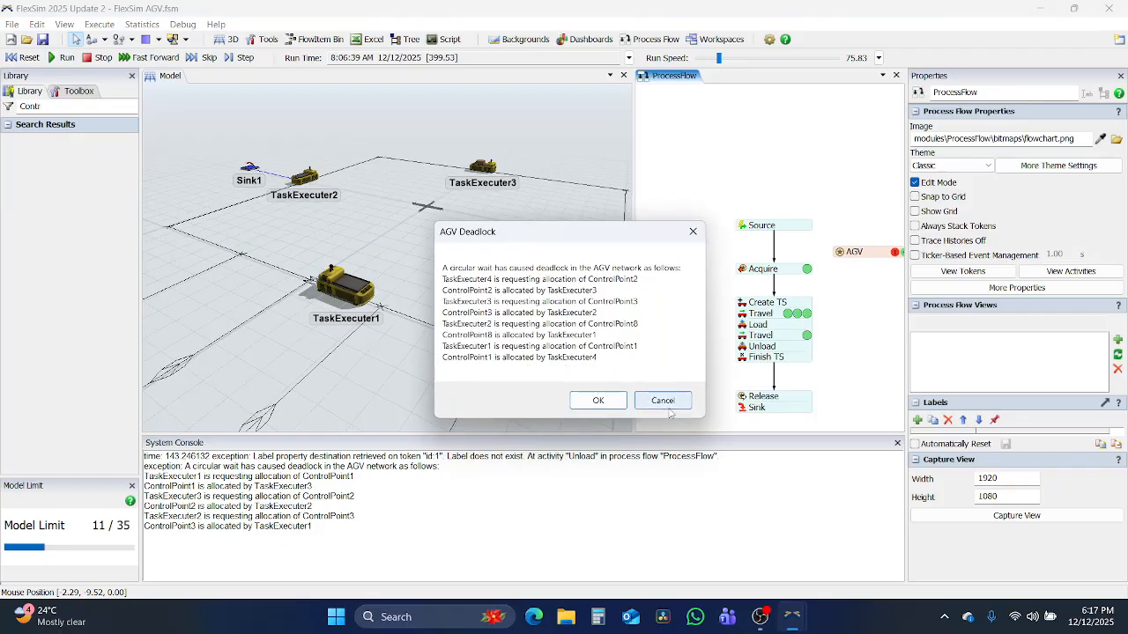
{"action": "left_click", "coordinate": [663, 401]}
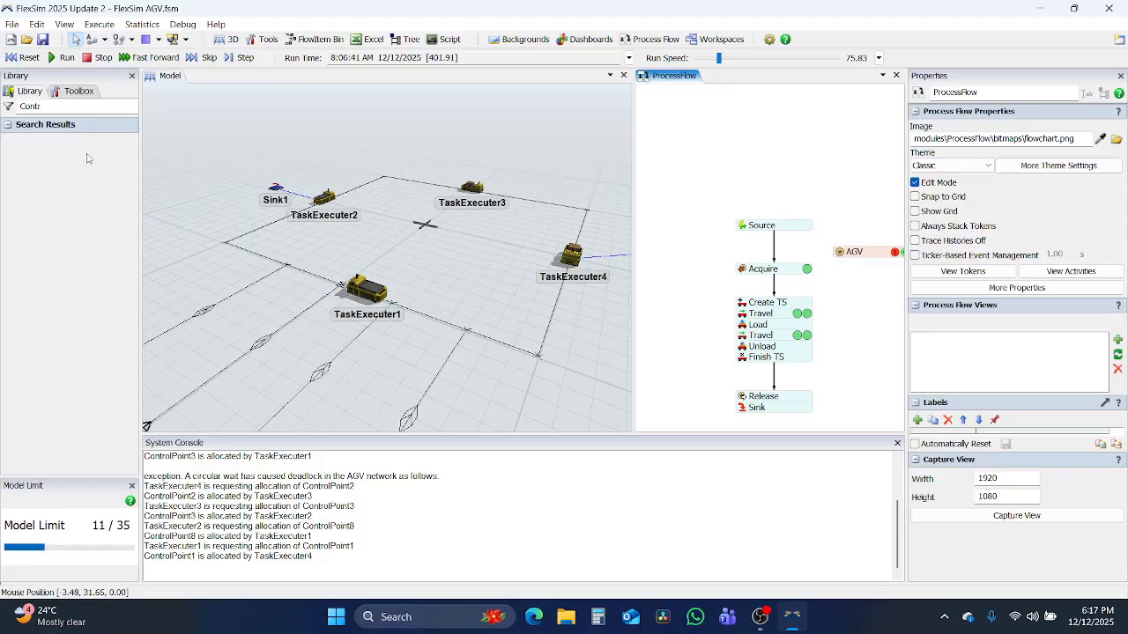
Place another Control Point on the loop path between Queue1's control point and the corner near the fourth parking lane.
{"action": "type", "text": "o"}
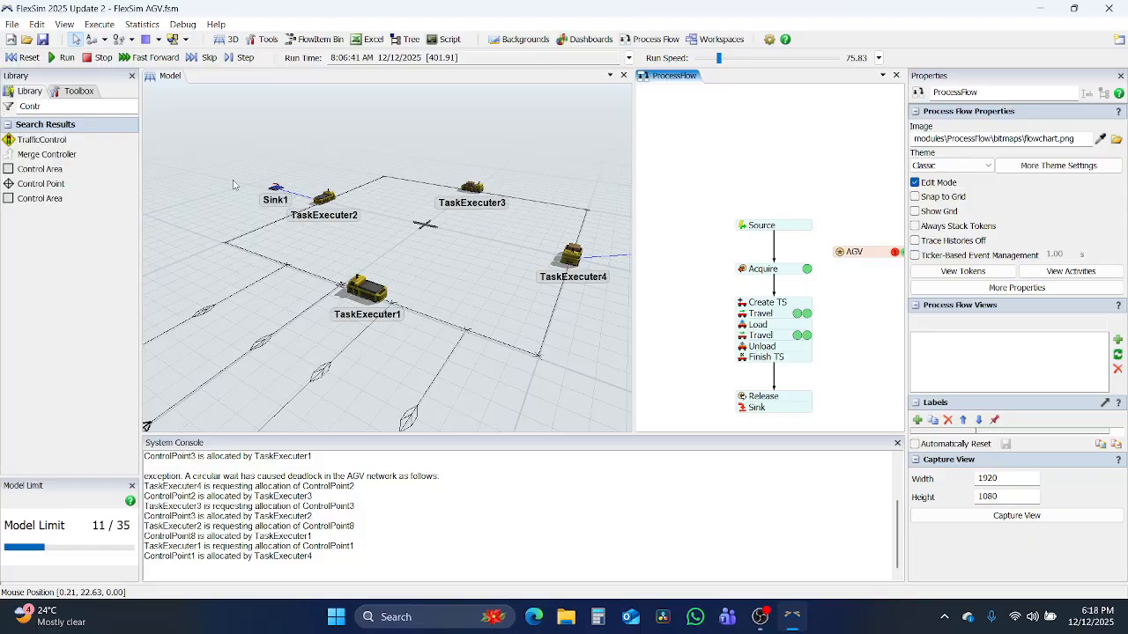
{"action": "left_click", "coordinate": [35, 183]}
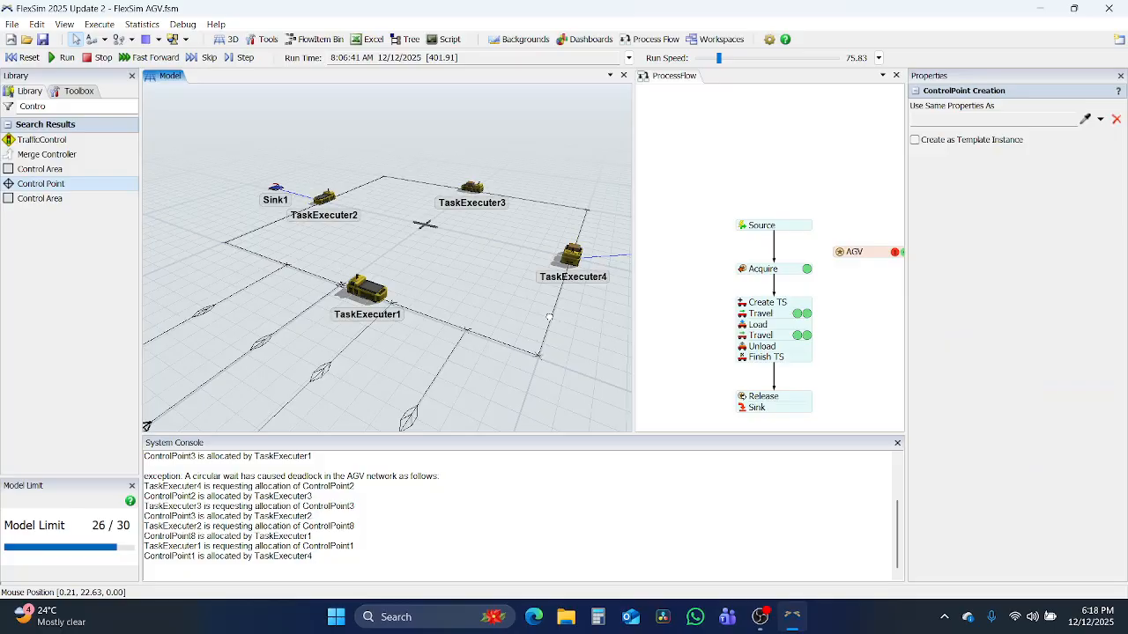
{"action": "left_click", "coordinate": [550, 318]}
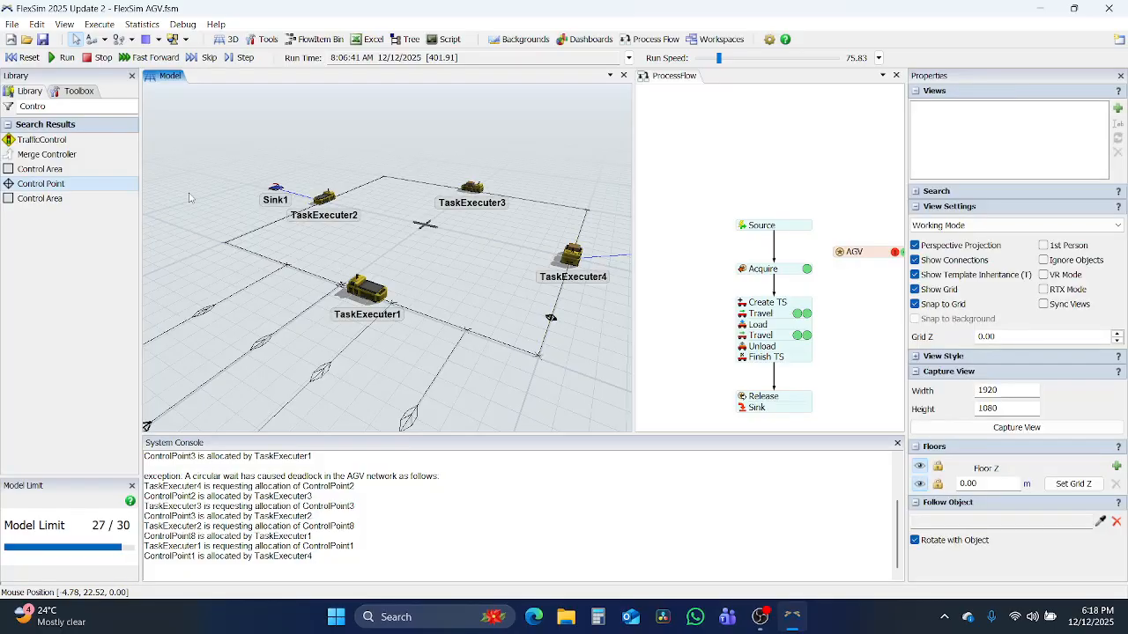
Reset and run the model, examine how the four AGVs circulate and the tokens move through the process flow, and reset it.
{"action": "left_click", "coordinate": [26, 57]}
{"action": "left_click", "coordinate": [64, 57]}
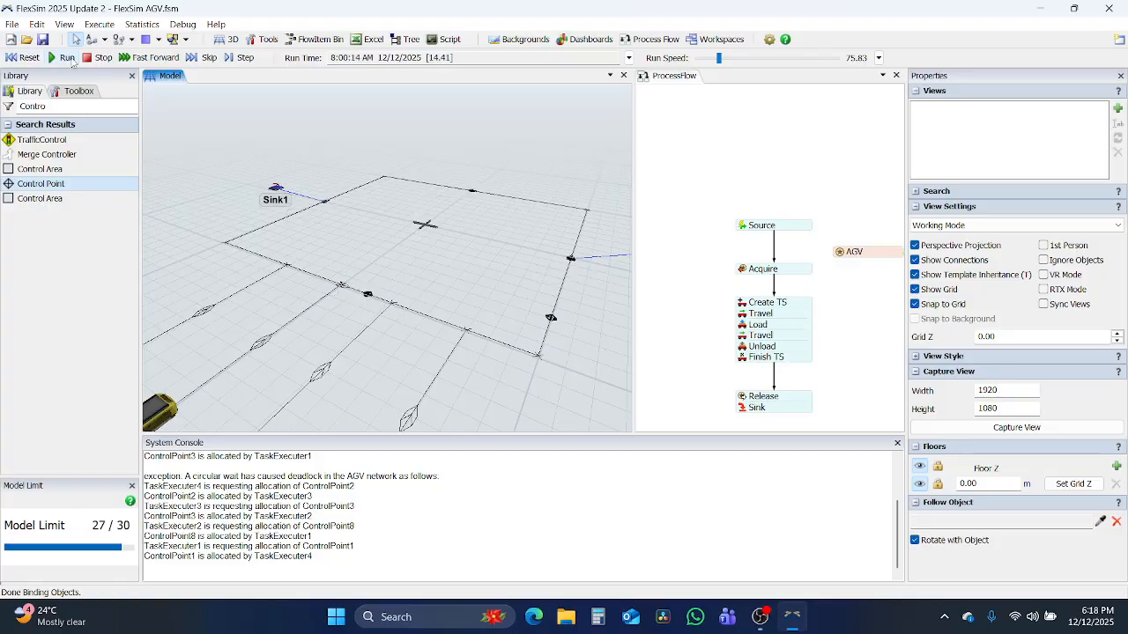
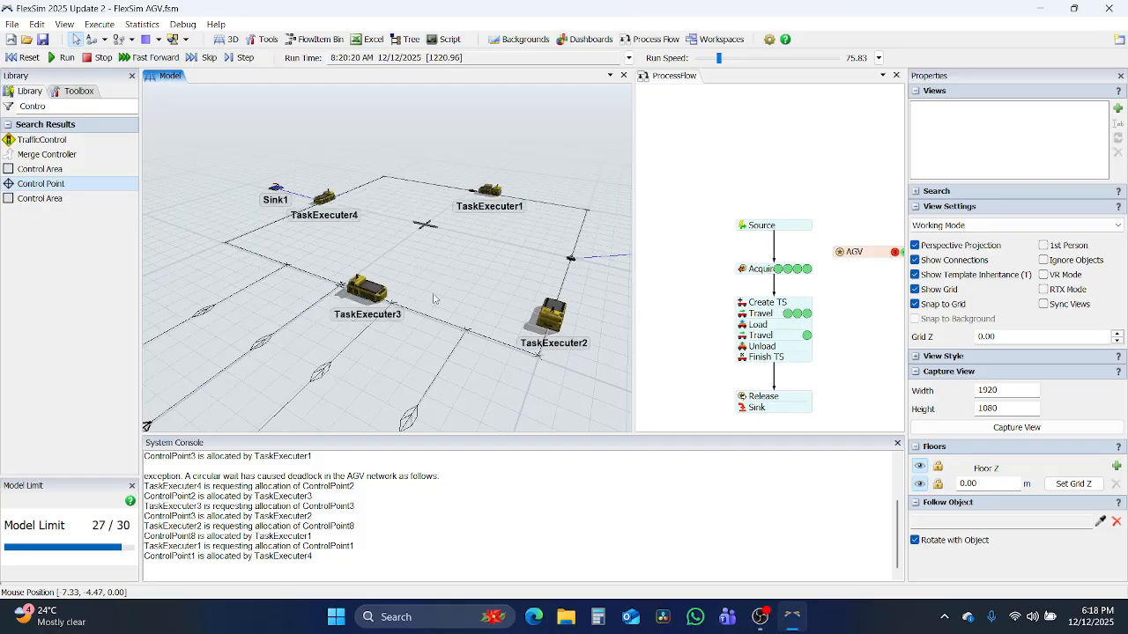
{"action": "left_click_drag", "start_coordinate": [391, 368], "coordinate": [457, 285]}
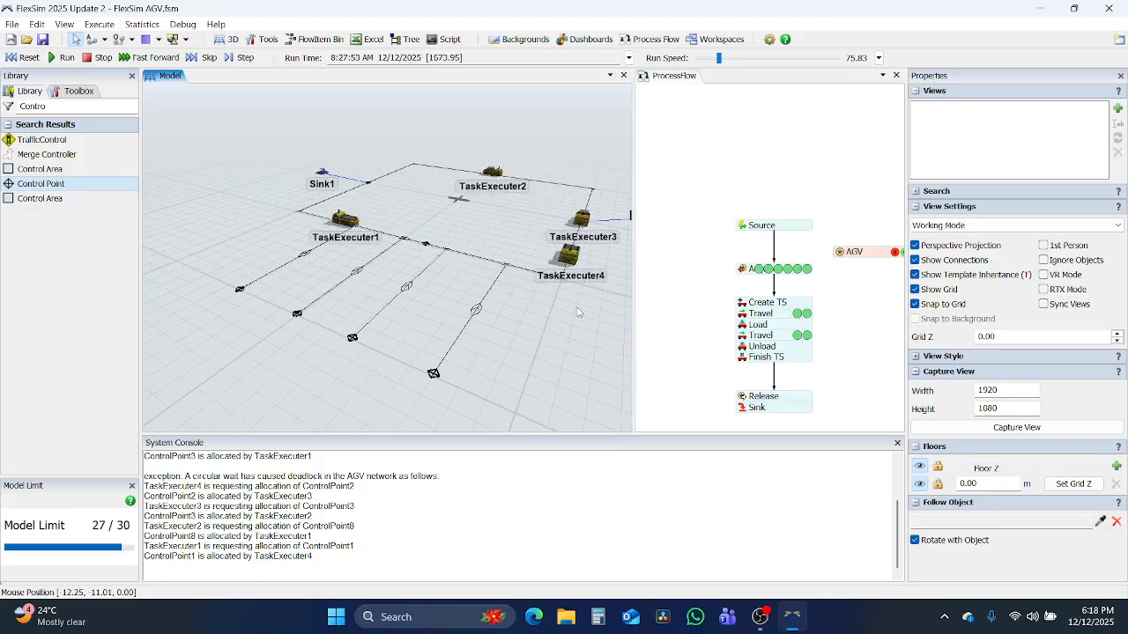
{"action": "left_click_drag", "start_coordinate": [589, 243], "coordinate": [453, 358]}
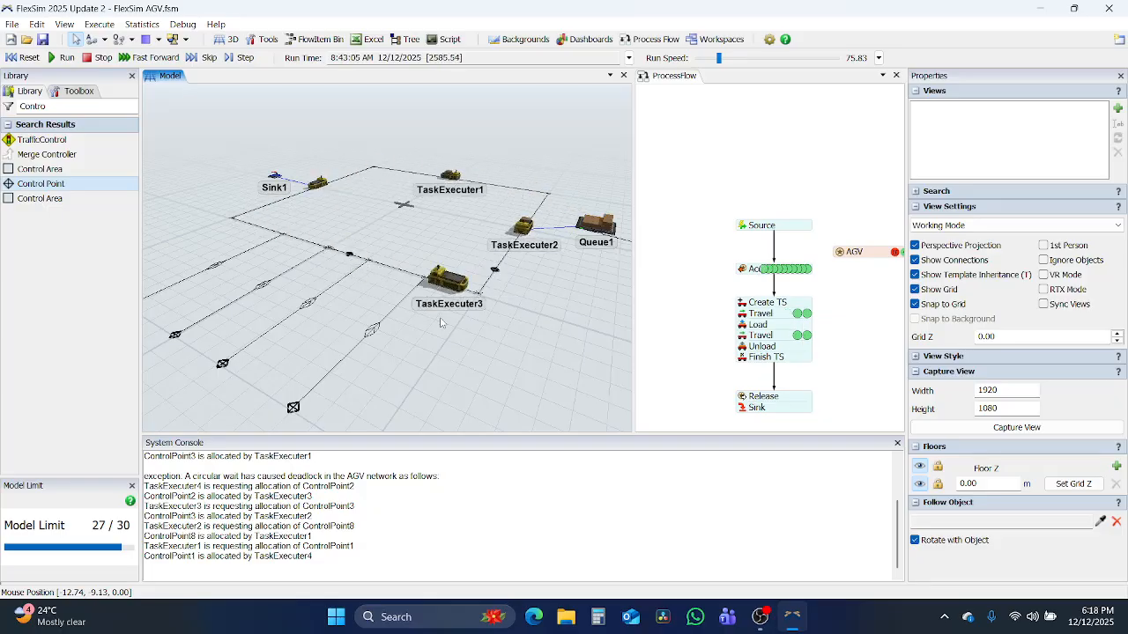
{"action": "left_click_drag", "start_coordinate": [707, 298], "coordinate": [697, 204]}
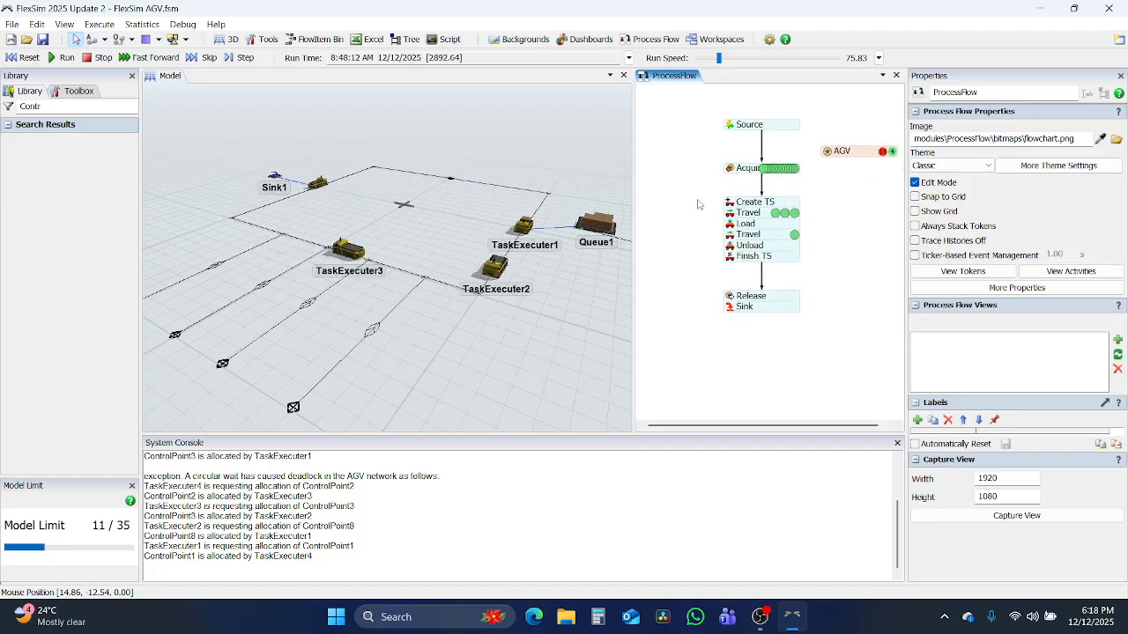
{"action": "left_click", "coordinate": [24, 57]}
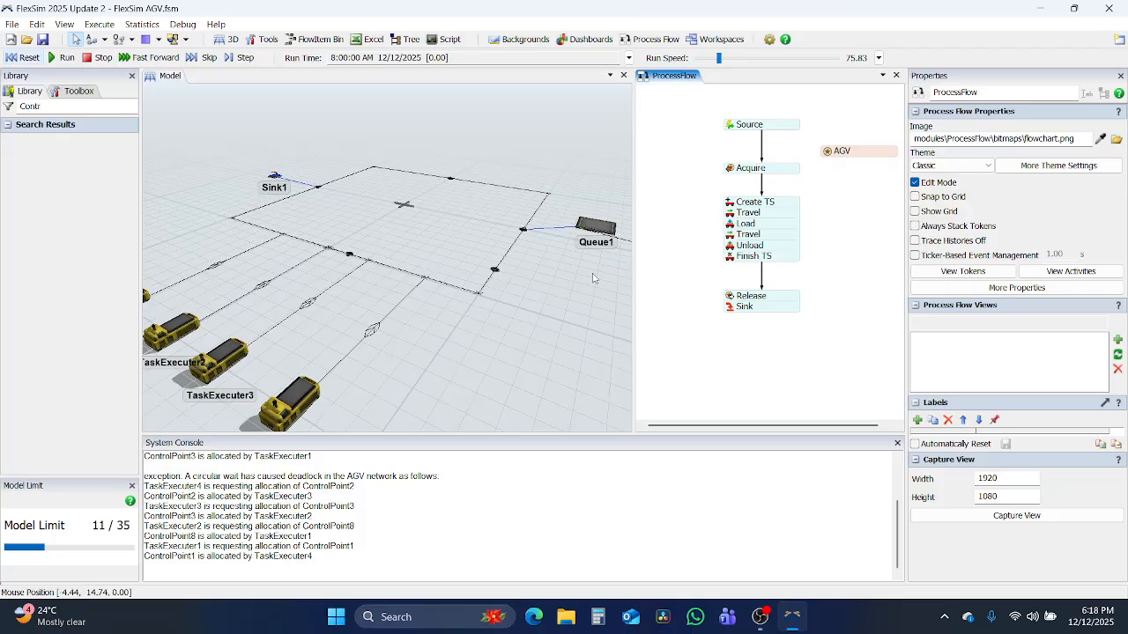
Clear the library filter and add an Event-Triggered Source in the empty area below the process flow's Sink.
{"action": "left_click_drag", "start_coordinate": [685, 348], "coordinate": [680, 211]}
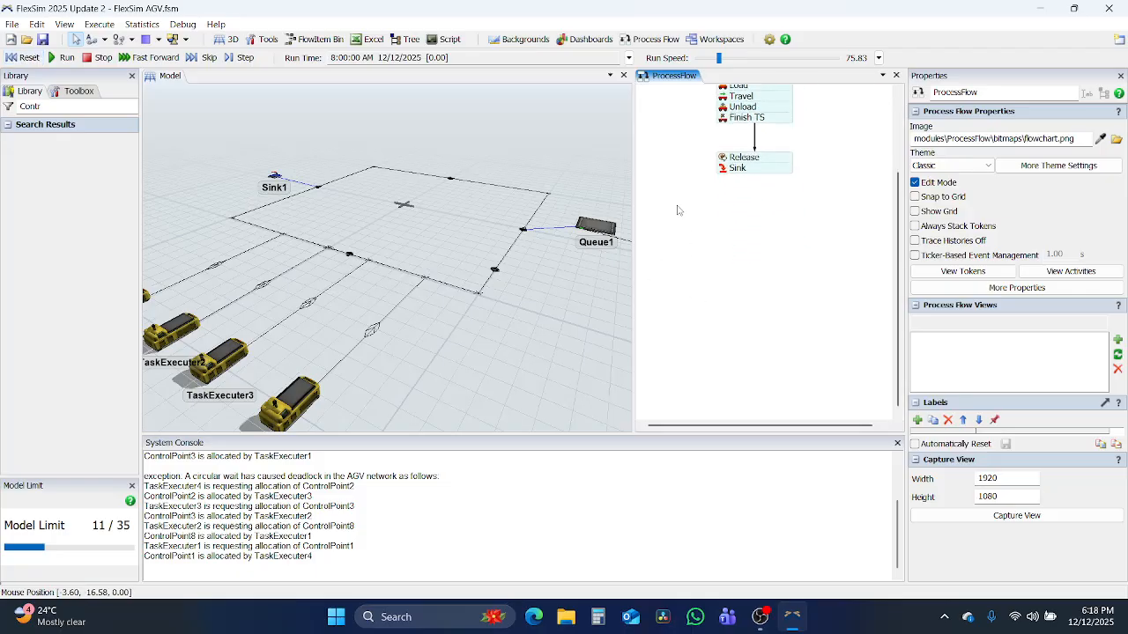
{"action": "double_click", "coordinate": [69, 107]}
{"action": "key", "text": "BackSpace"}
{"action": "left_click", "coordinate": [520, 211]}
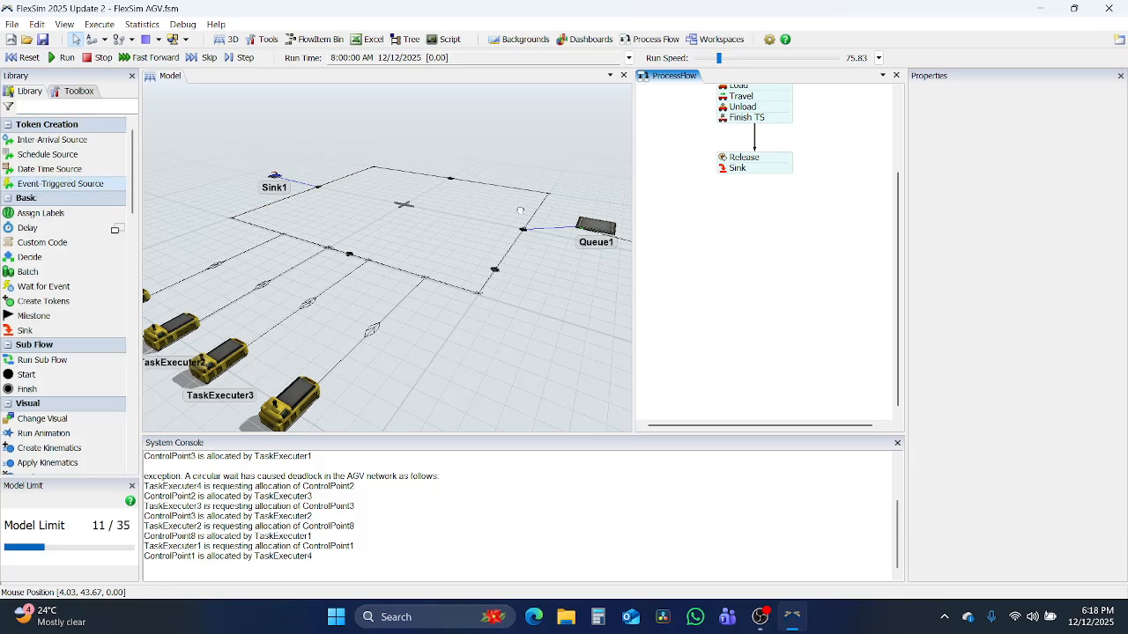
{"action": "left_click", "coordinate": [680, 221]}
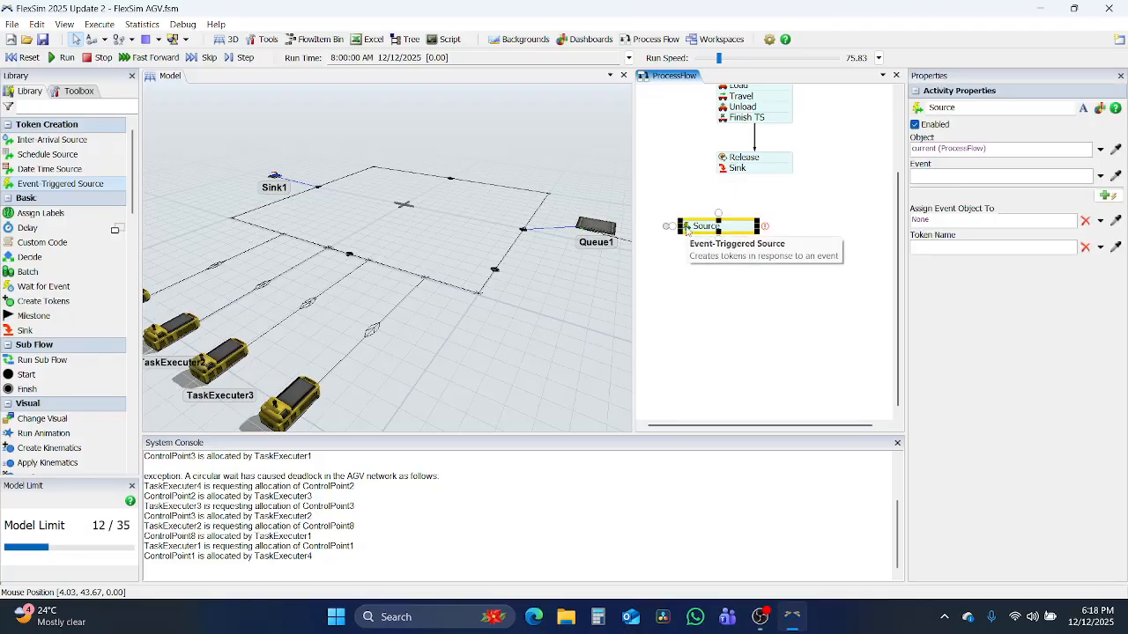
Set the new Source's object to Group("AGV") and its triggering event to On Resource Available.
{"action": "double_click", "coordinate": [687, 228]}
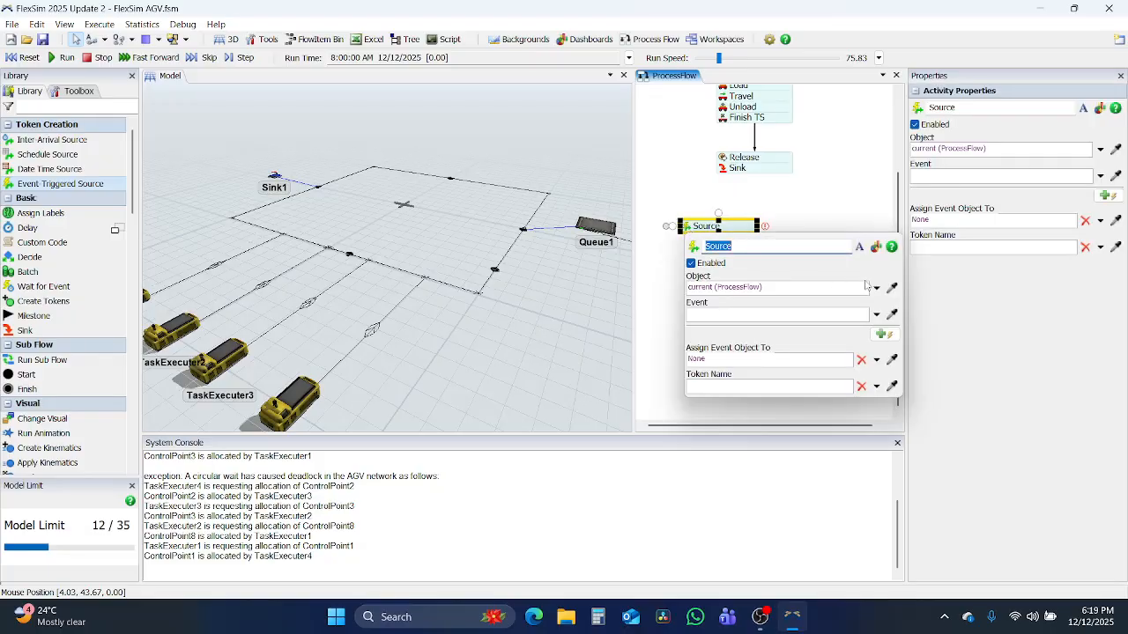
{"action": "left_click", "coordinate": [877, 289]}
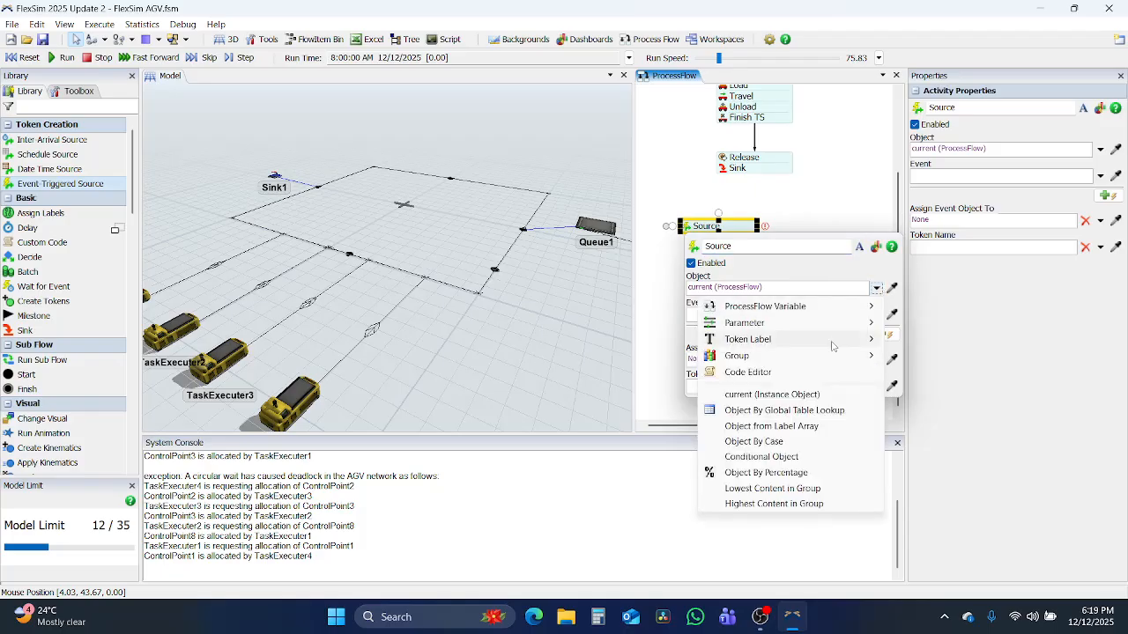
{"action": "mouse_move", "coordinate": [833, 357]}
{"action": "left_click", "coordinate": [910, 355]}
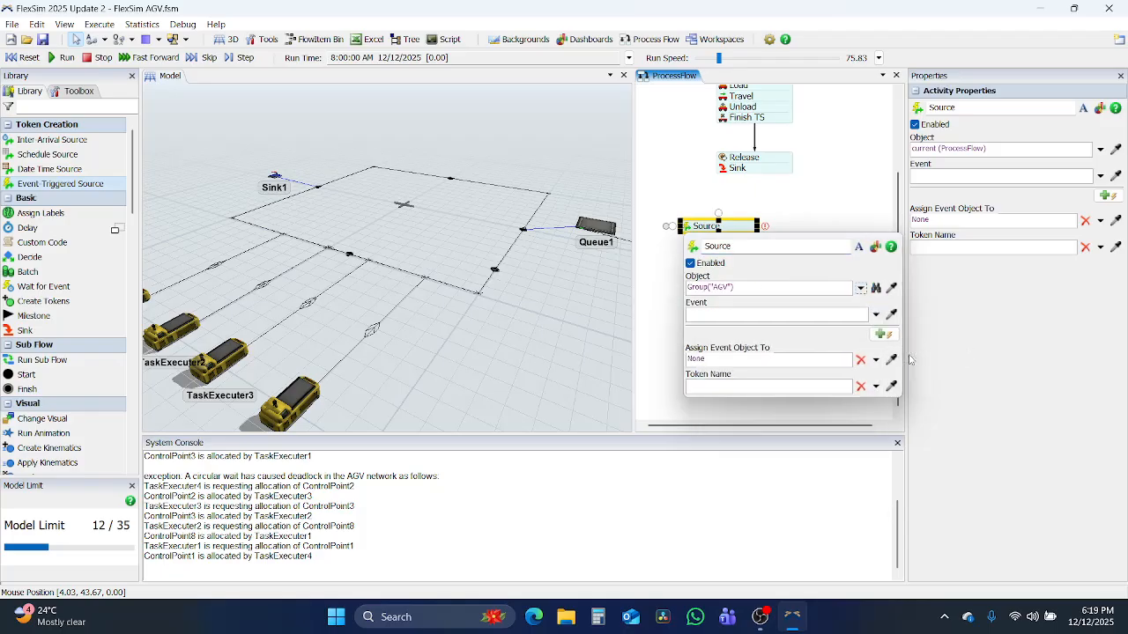
{"action": "left_click", "coordinate": [876, 315]}
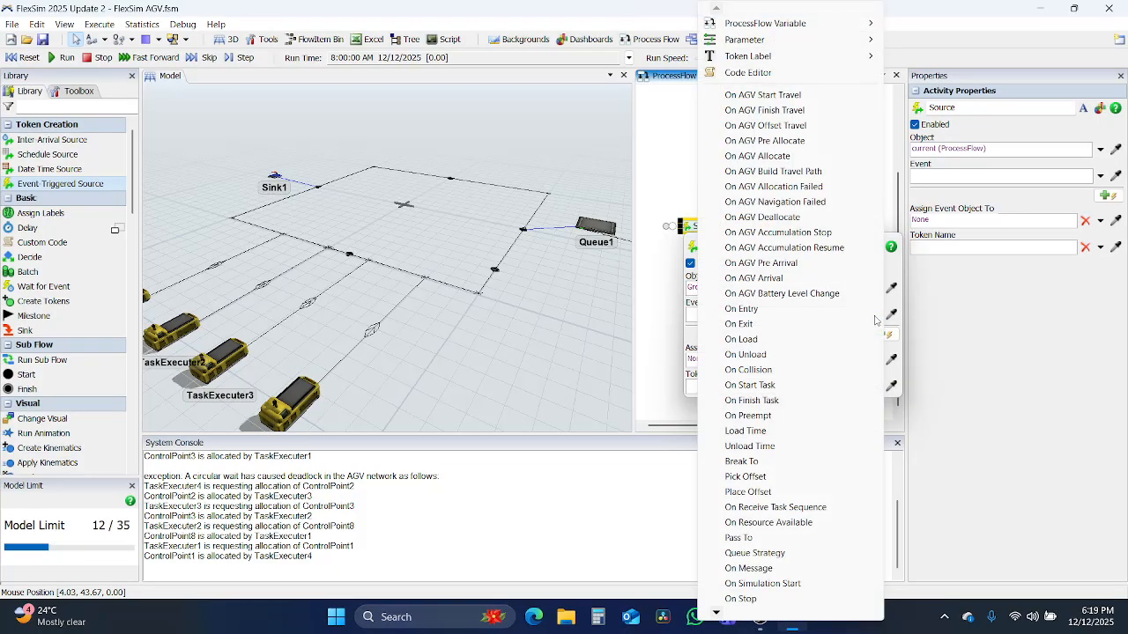
{"action": "left_click", "coordinate": [769, 523]}
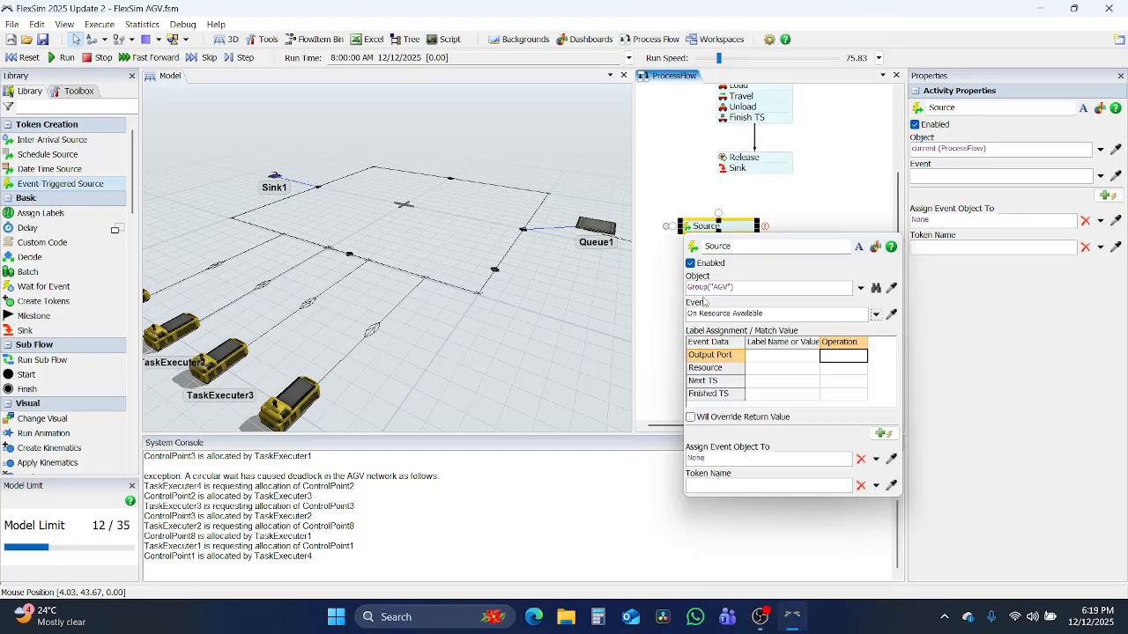
{"action": "left_click", "coordinate": [661, 356]}
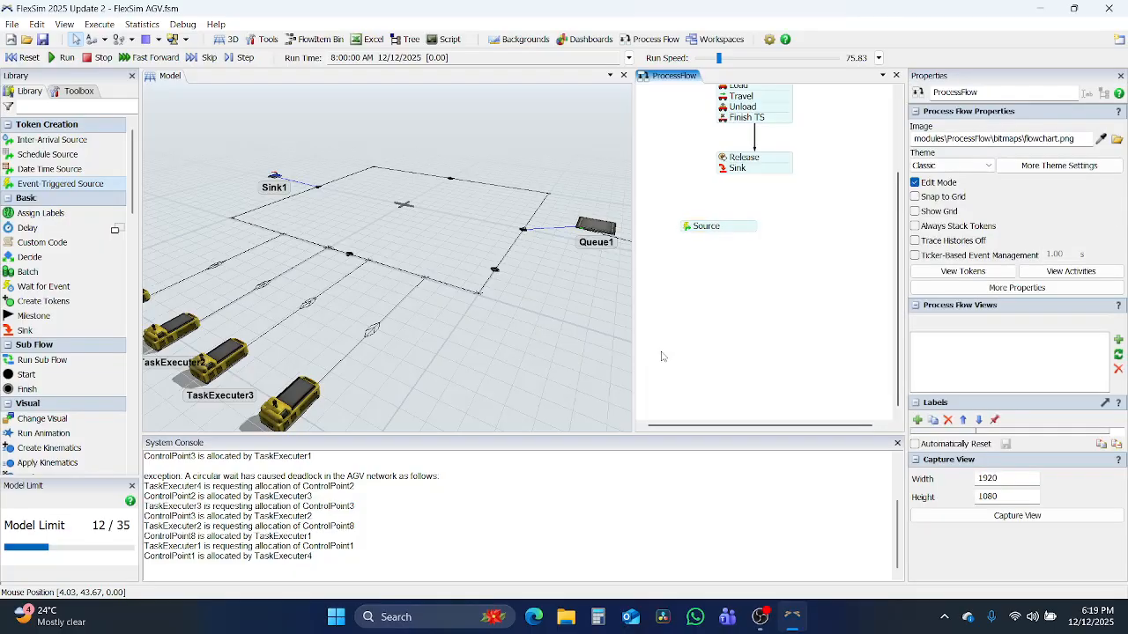
Add a Breathe activity and attach it directly beneath the event-triggered Source.
{"action": "double_click", "coordinate": [679, 276]}
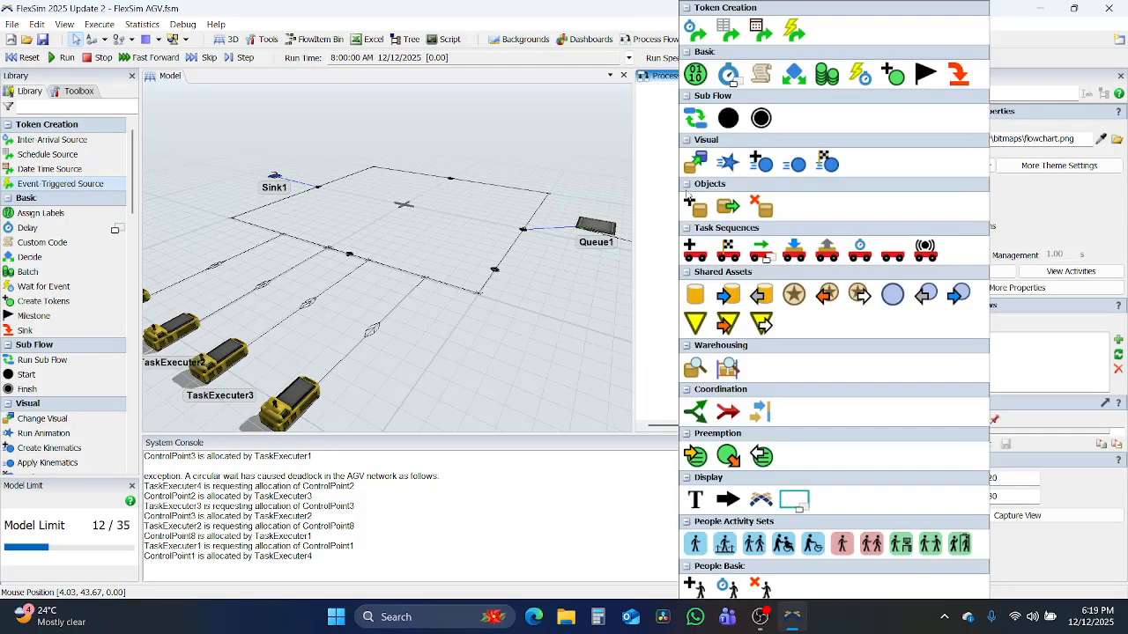
{"action": "left_click", "coordinate": [722, 79]}
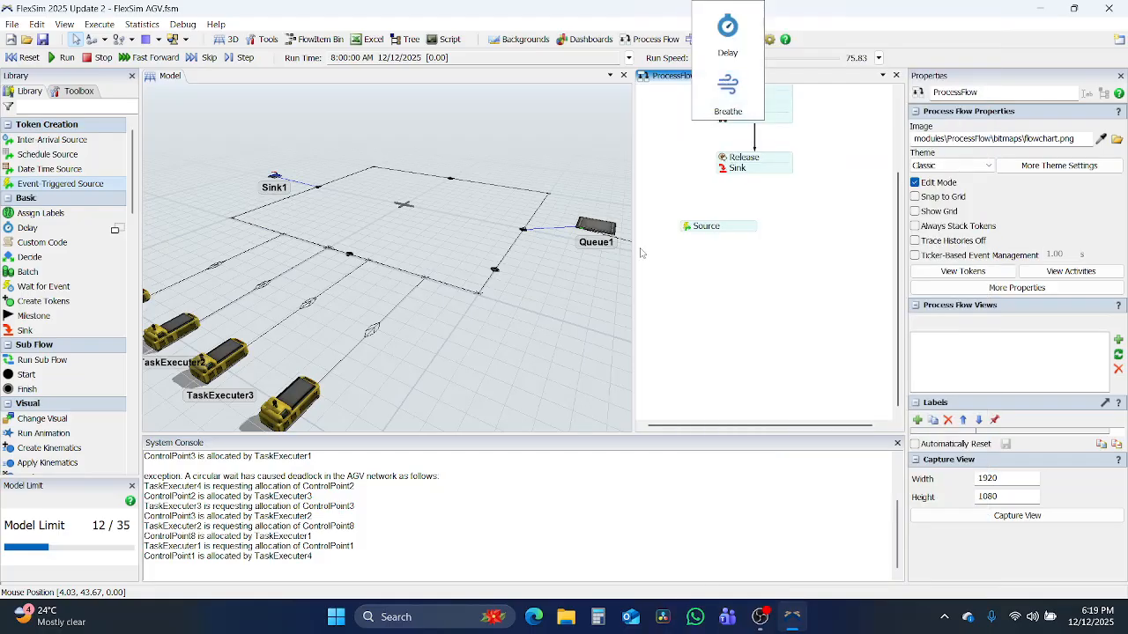
{"action": "left_click", "coordinate": [717, 97]}
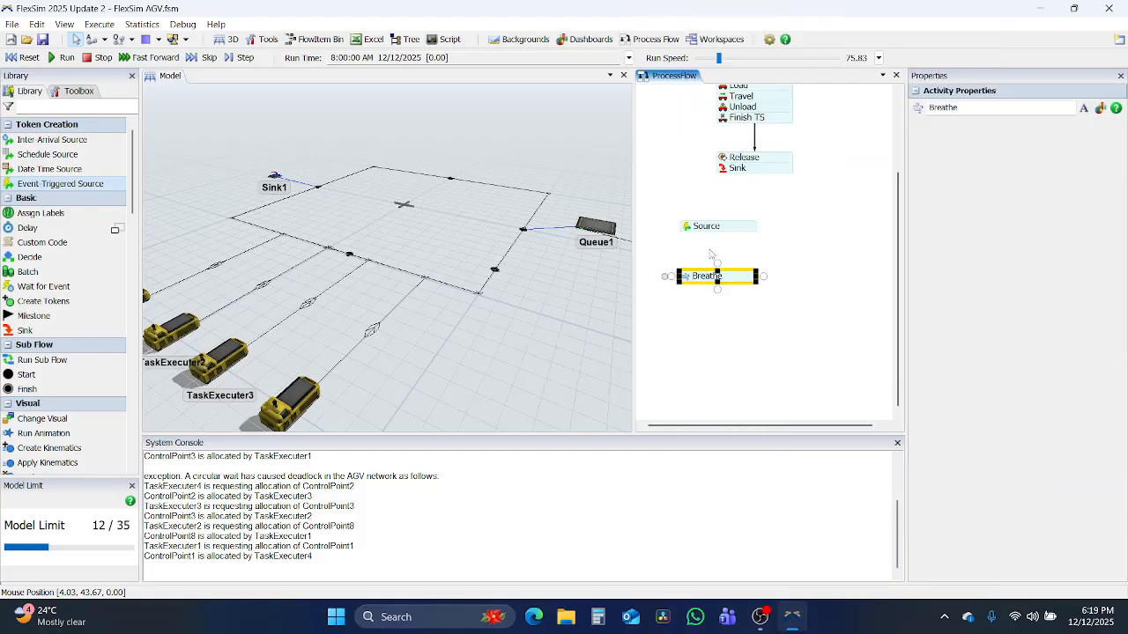
{"action": "left_click_drag", "start_coordinate": [739, 284], "coordinate": [738, 243]}
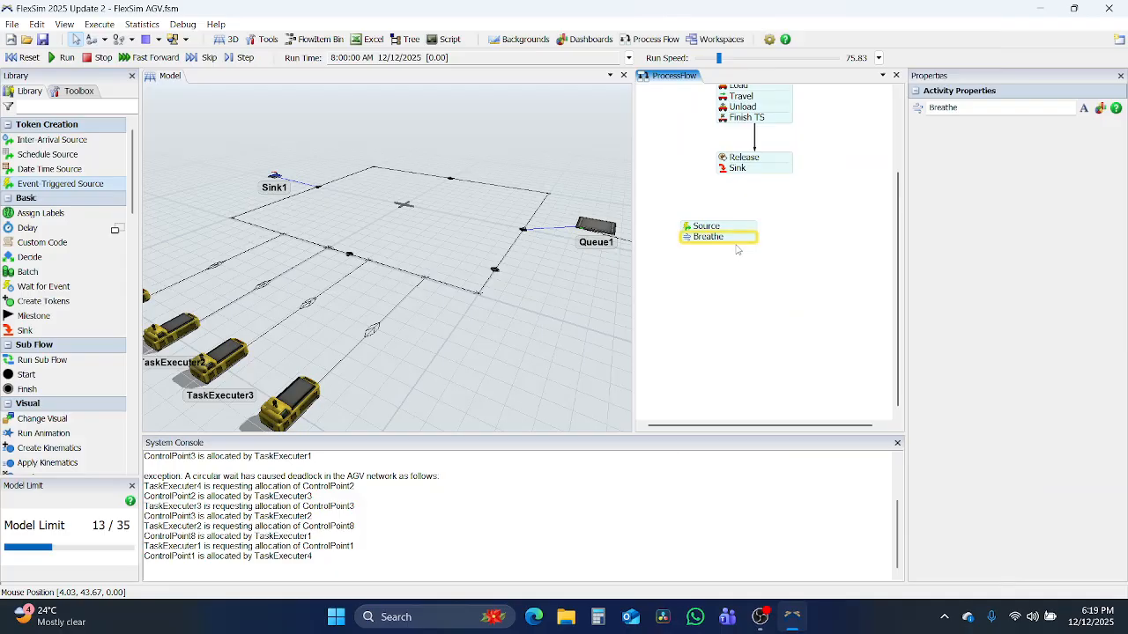
{"action": "left_click", "coordinate": [736, 305]}
Find Zone in the library, place one beside the Source and Breathe block, and open its properties.
{"action": "left_click", "coordinate": [35, 109]}
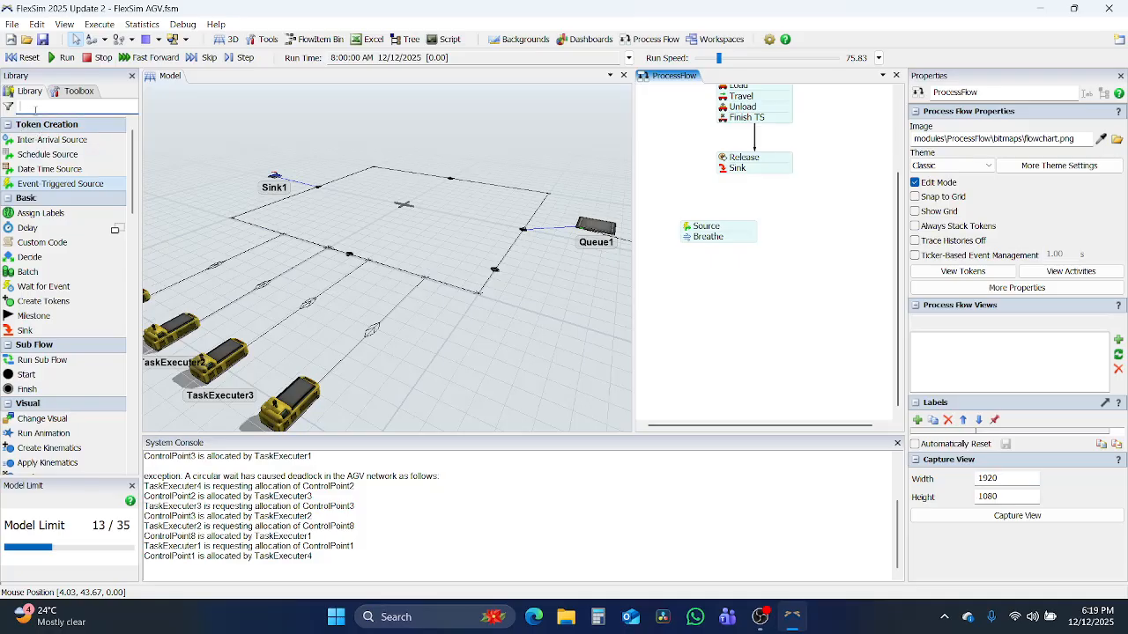
{"action": "type", "text": "Zone"}
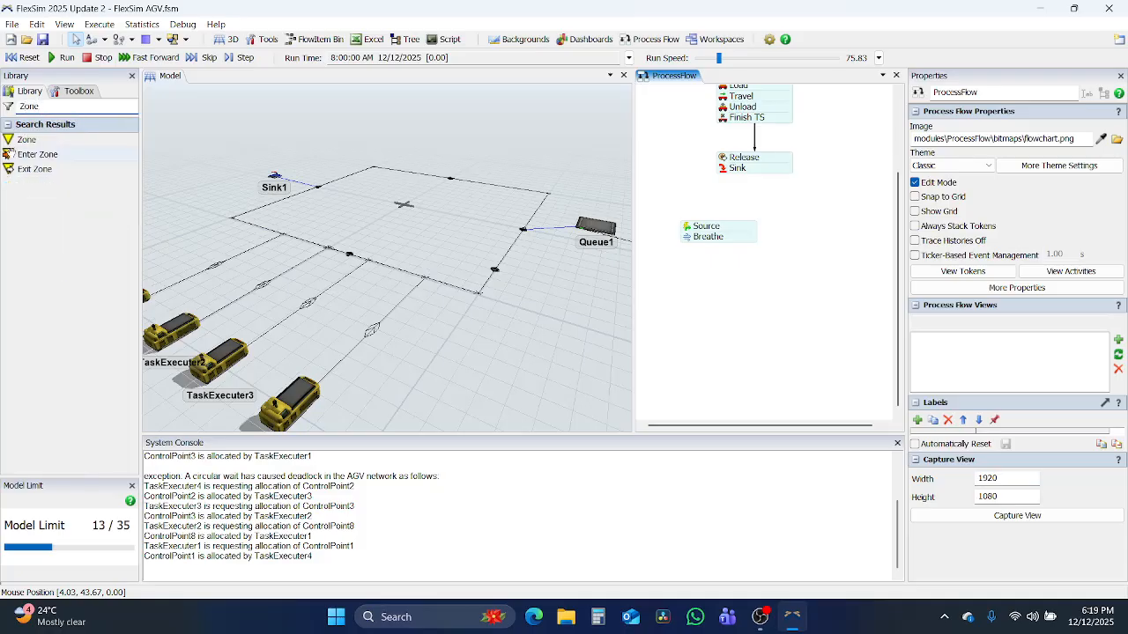
{"action": "left_click_drag", "start_coordinate": [24, 140], "coordinate": [437, 160]}
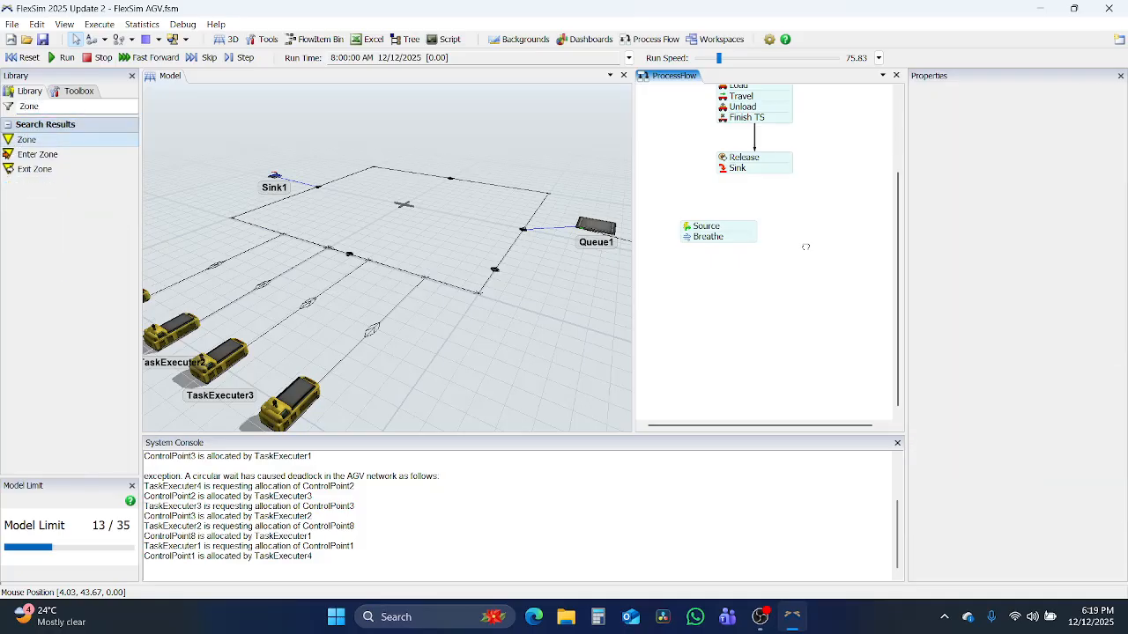
{"action": "left_click_drag", "start_coordinate": [824, 258], "coordinate": [825, 258]}
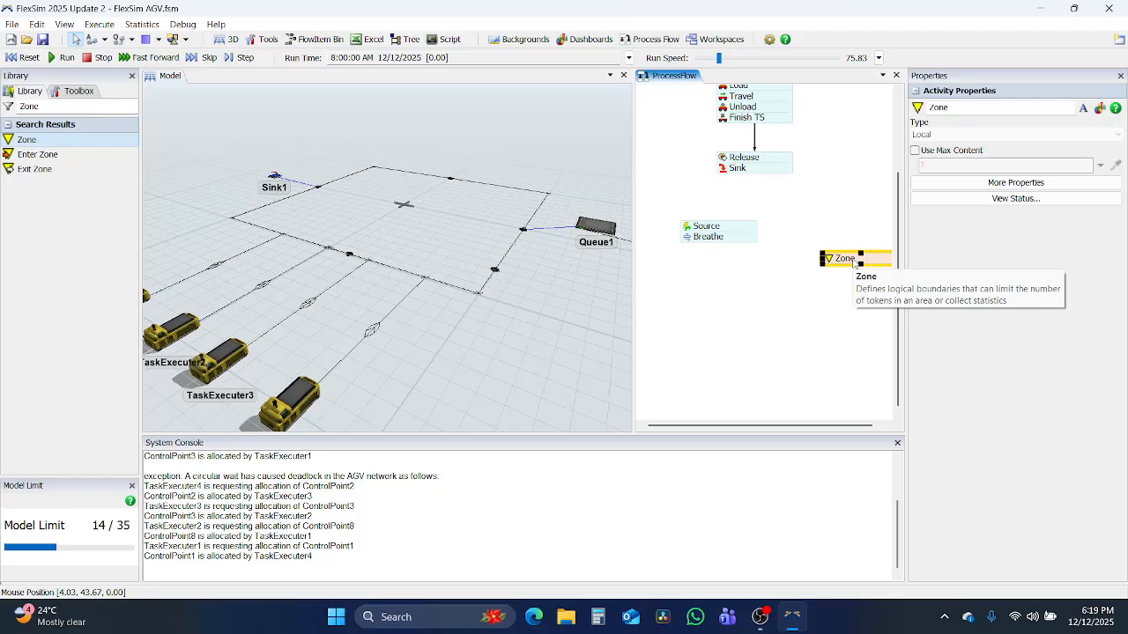
{"action": "left_click_drag", "start_coordinate": [859, 263], "coordinate": [820, 258]}
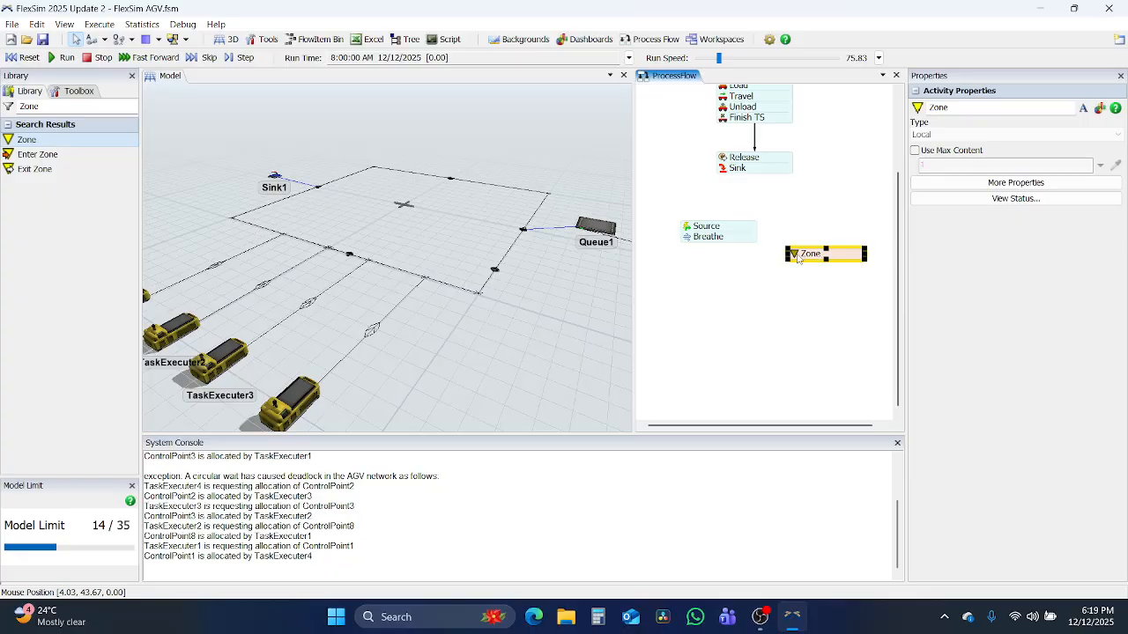
{"action": "double_click", "coordinate": [797, 257]}
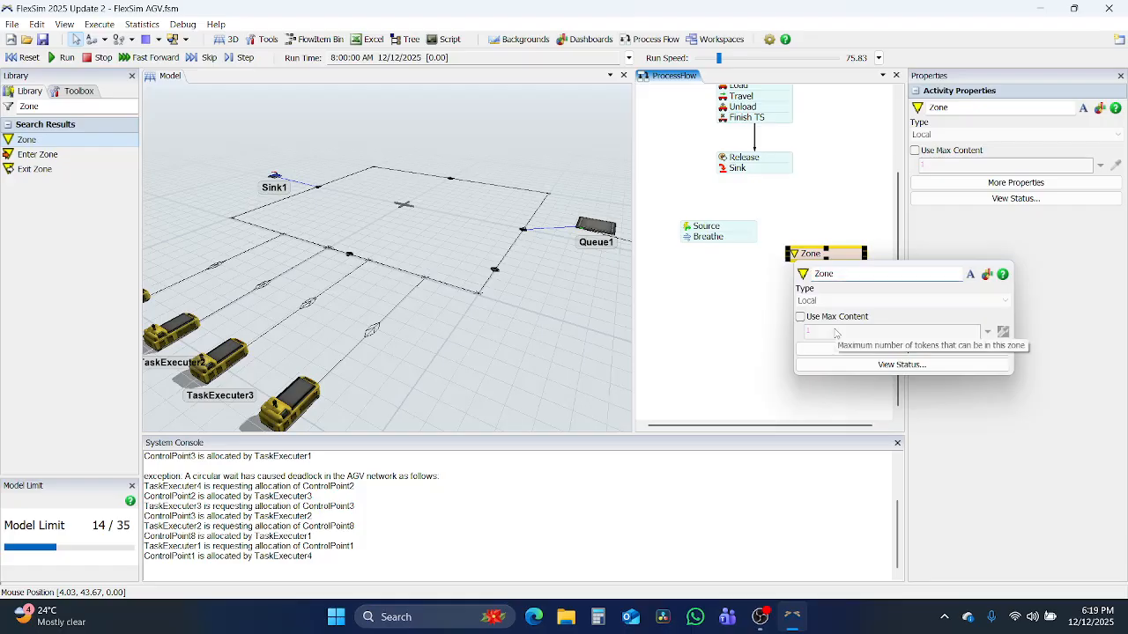
Add an Enter Zone activity beneath the Source and Breathe block and connect that block to it.
{"action": "left_click", "coordinate": [747, 335]}
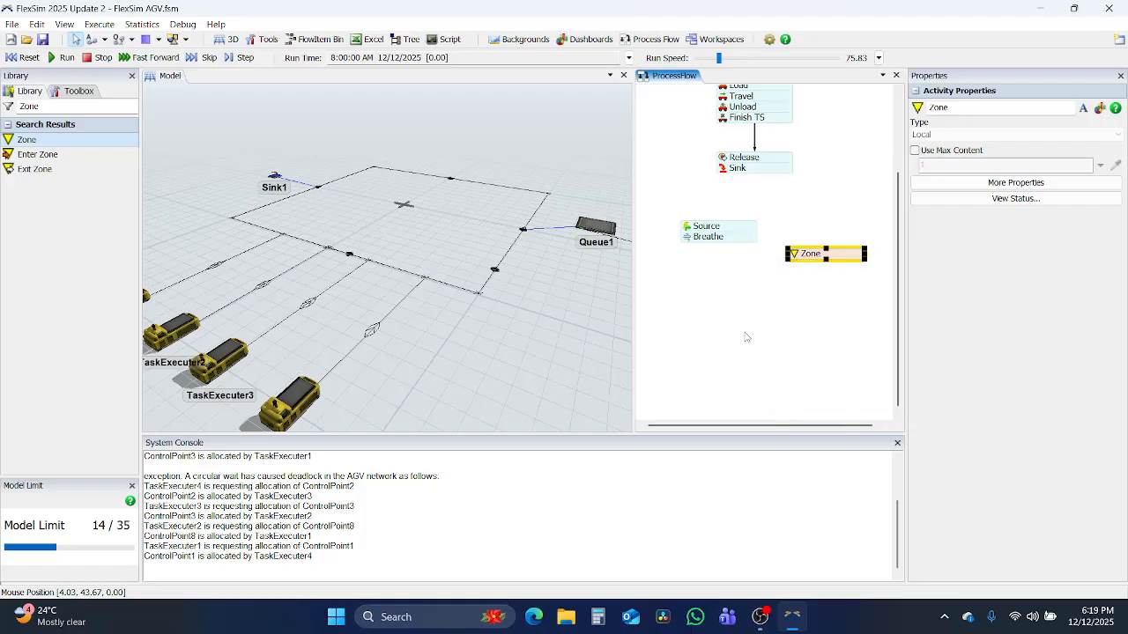
{"action": "left_click", "coordinate": [39, 155]}
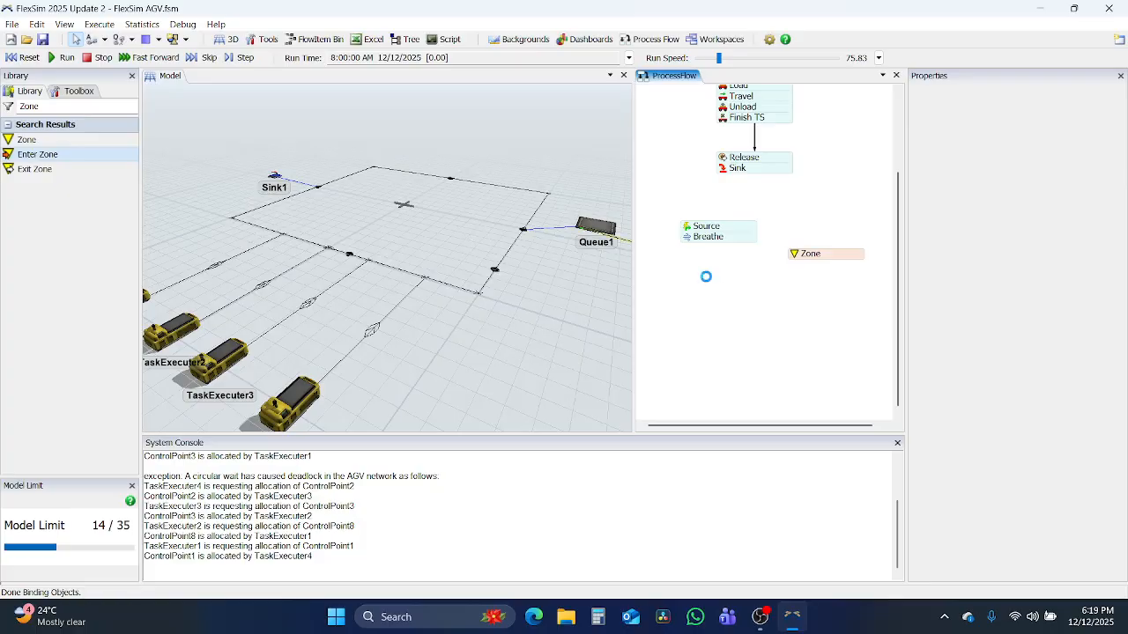
{"action": "left_click", "coordinate": [751, 282]}
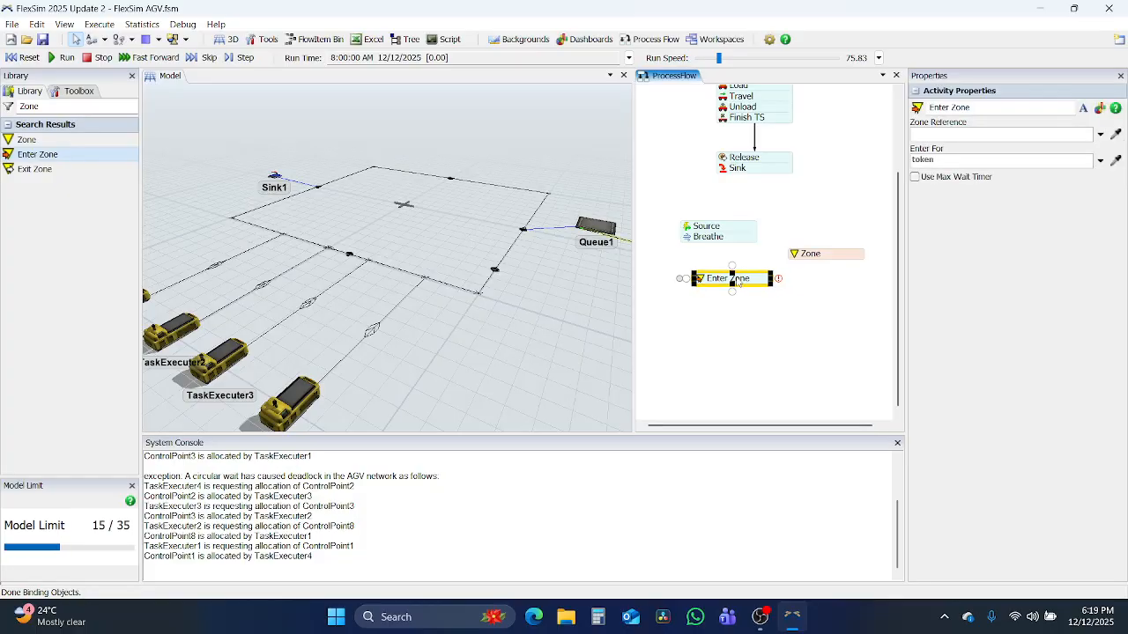
{"action": "left_click_drag", "start_coordinate": [752, 282], "coordinate": [726, 275]}
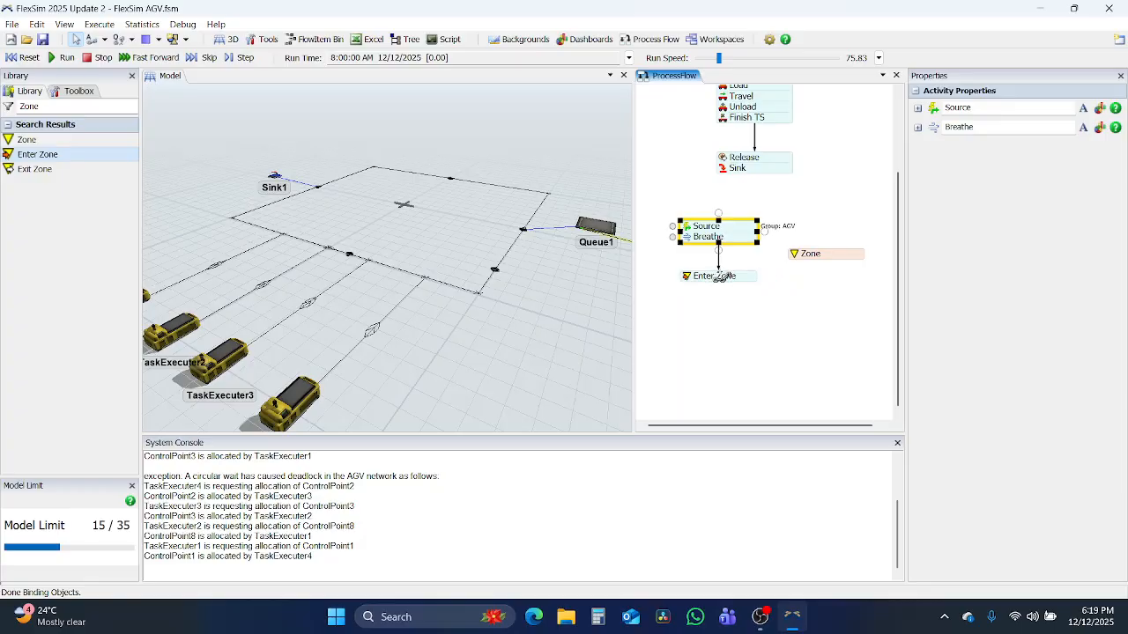
Set the event-triggered Source above Breathe to assign its event object to token.AGV.
{"action": "double_click", "coordinate": [688, 230]}
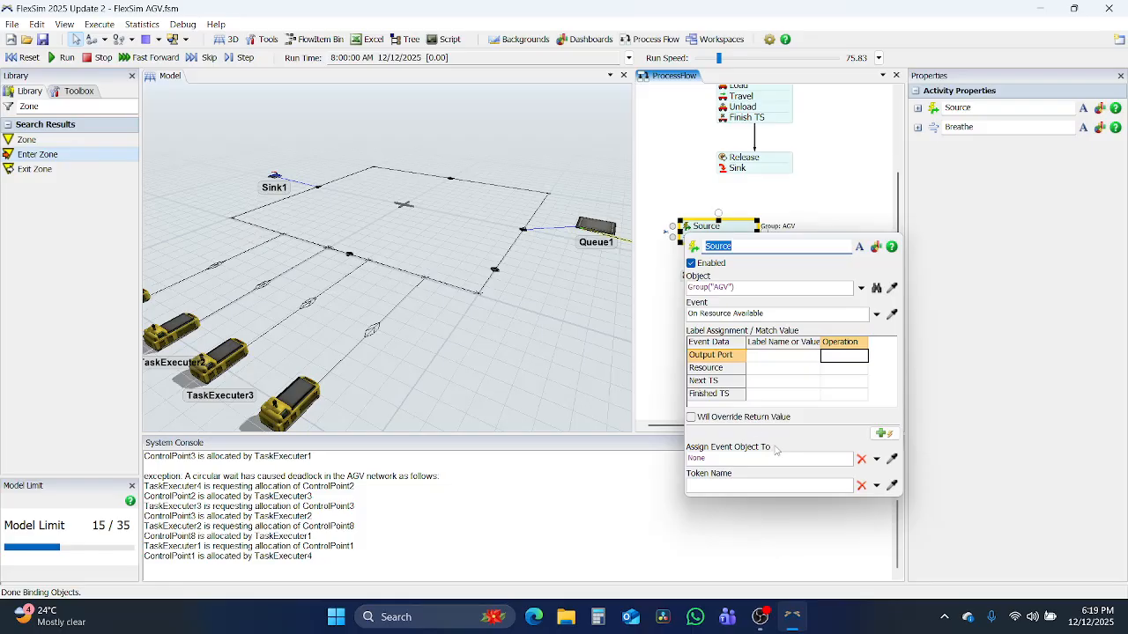
{"action": "left_click", "coordinate": [725, 459]}
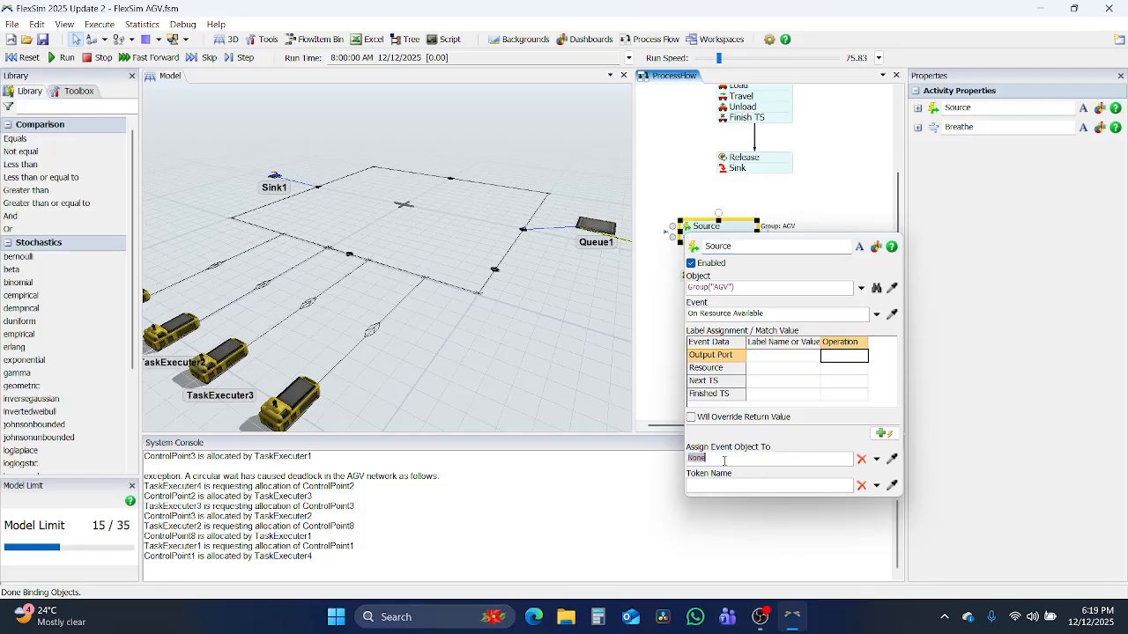
{"action": "type", "text": "token.AG"}
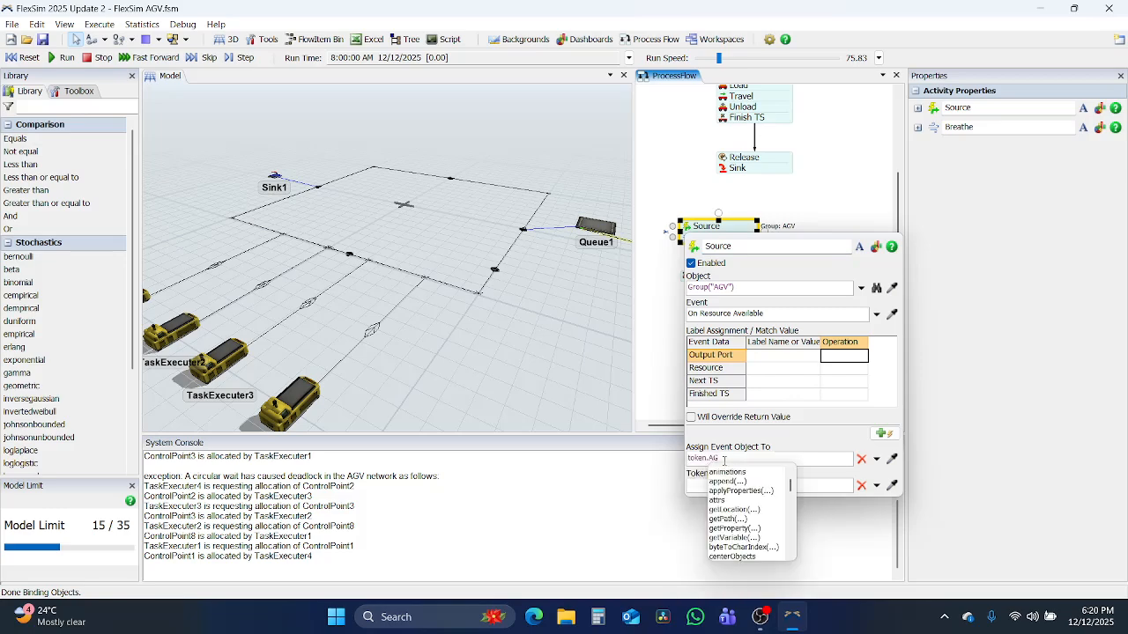
{"action": "type", "text": "V"}
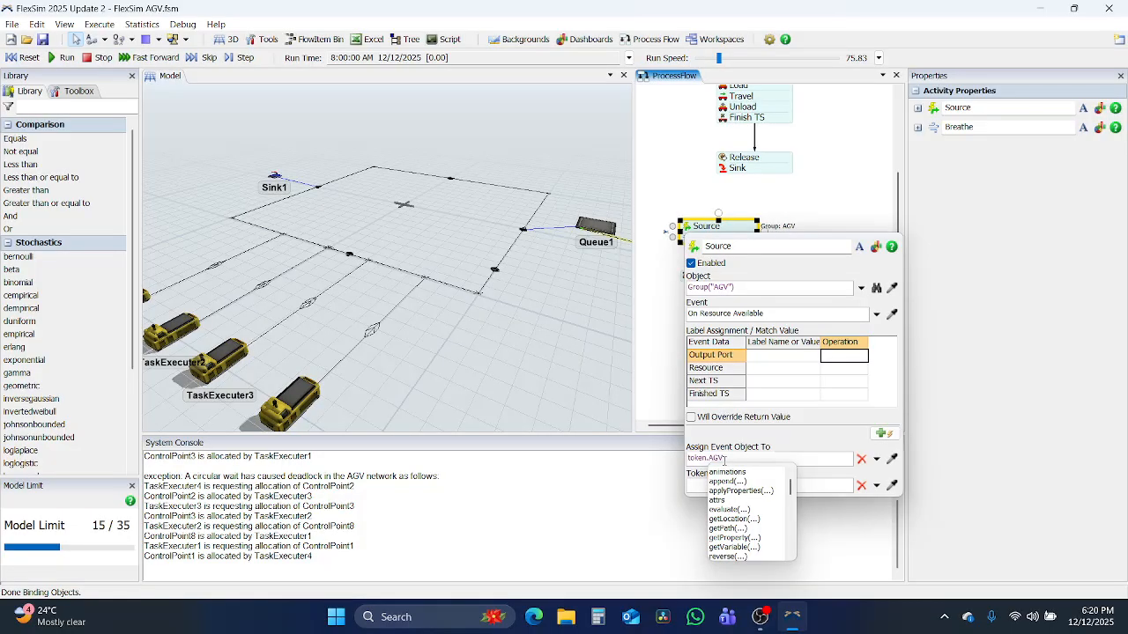
{"action": "key", "text": "Down"}
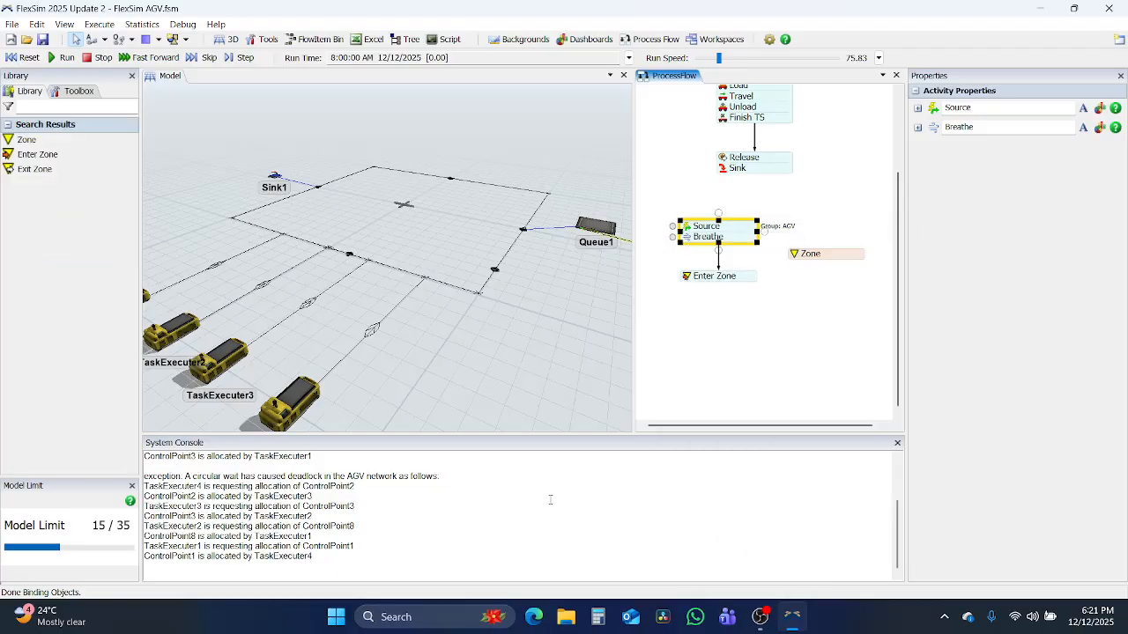
Close the System Console and save the model.
{"action": "left_click", "coordinate": [813, 410]}
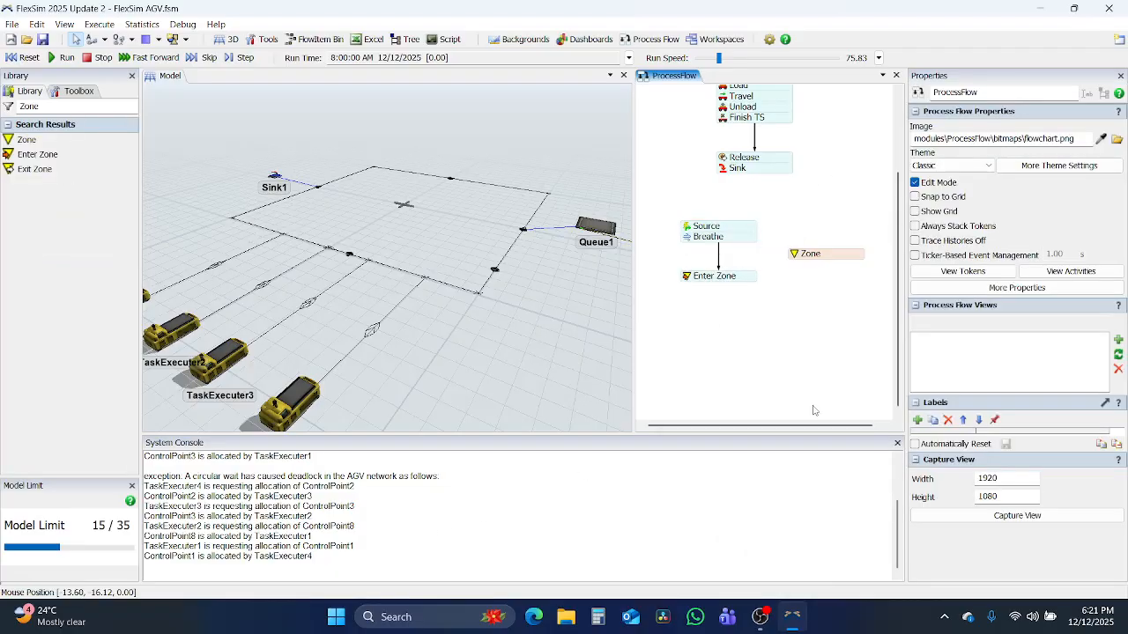
{"action": "left_click", "coordinate": [897, 442]}
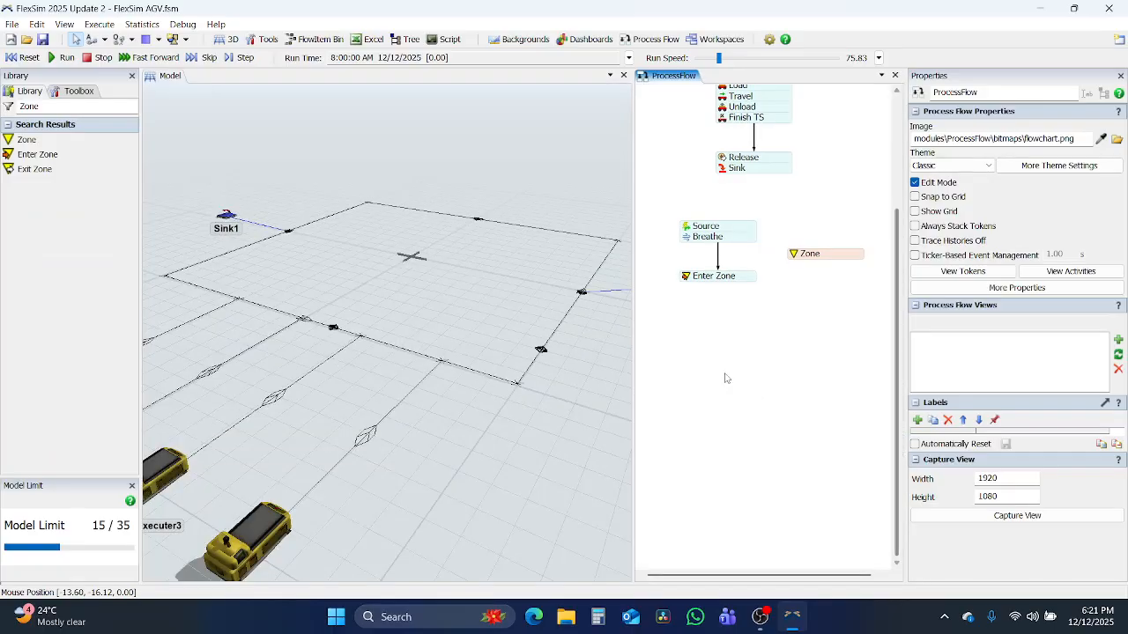
{"action": "key", "text": "ctrl+s"}
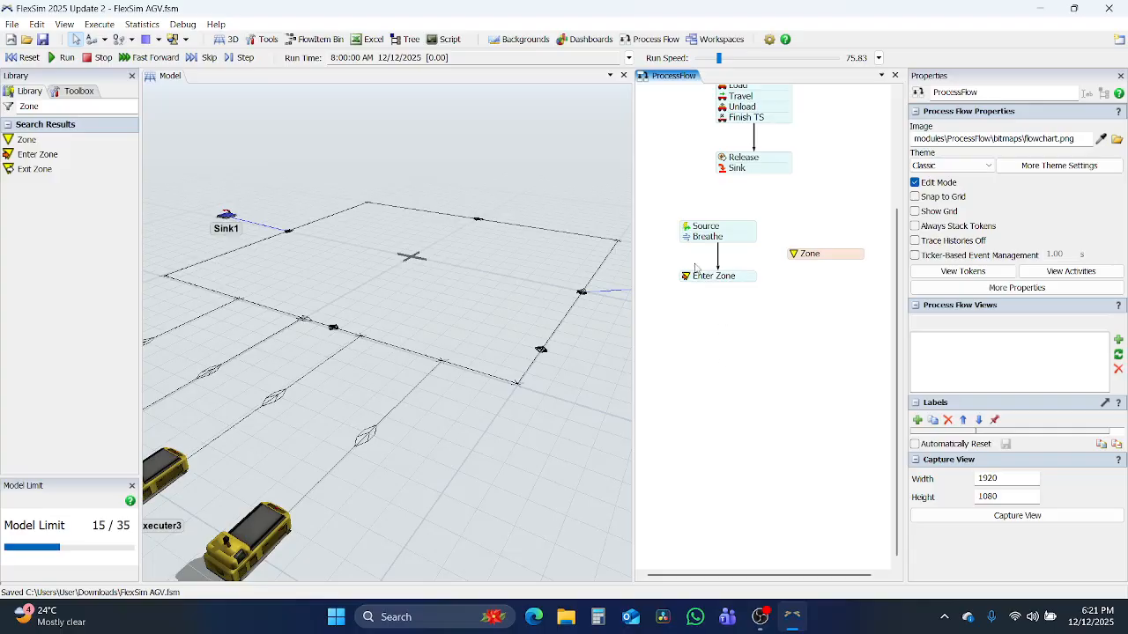
Add a Decide activity beneath Enter Zone and connect Enter Zone to it.
{"action": "double_click", "coordinate": [36, 106]}
{"action": "type", "text": "D"}
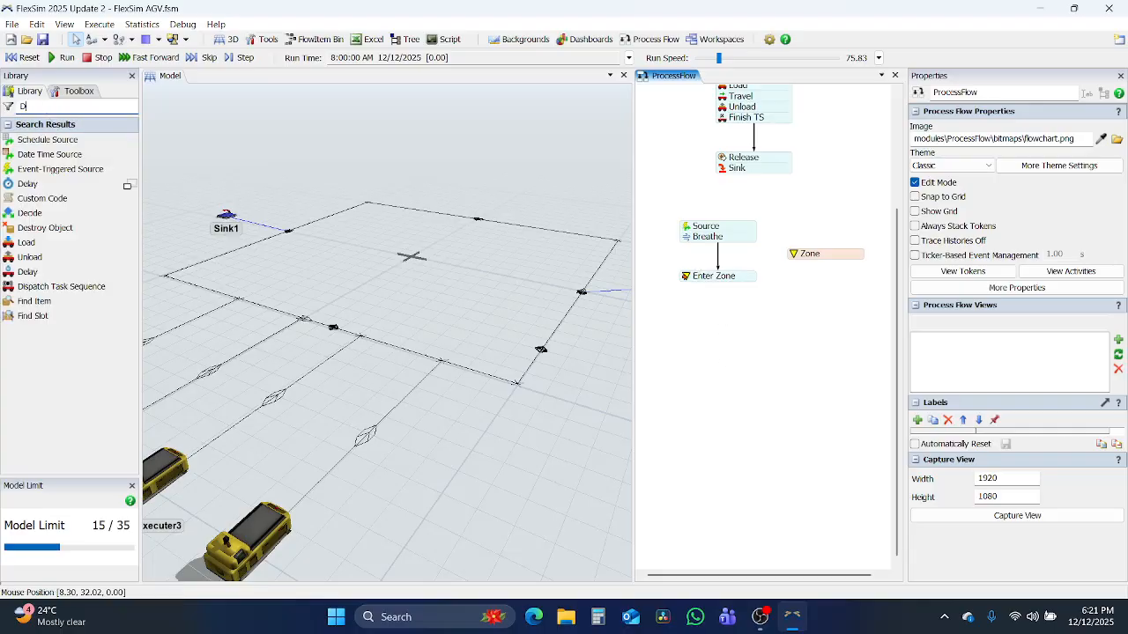
{"action": "type", "text": "ec"}
{"action": "left_click_drag", "start_coordinate": [24, 139], "coordinate": [414, 246]}
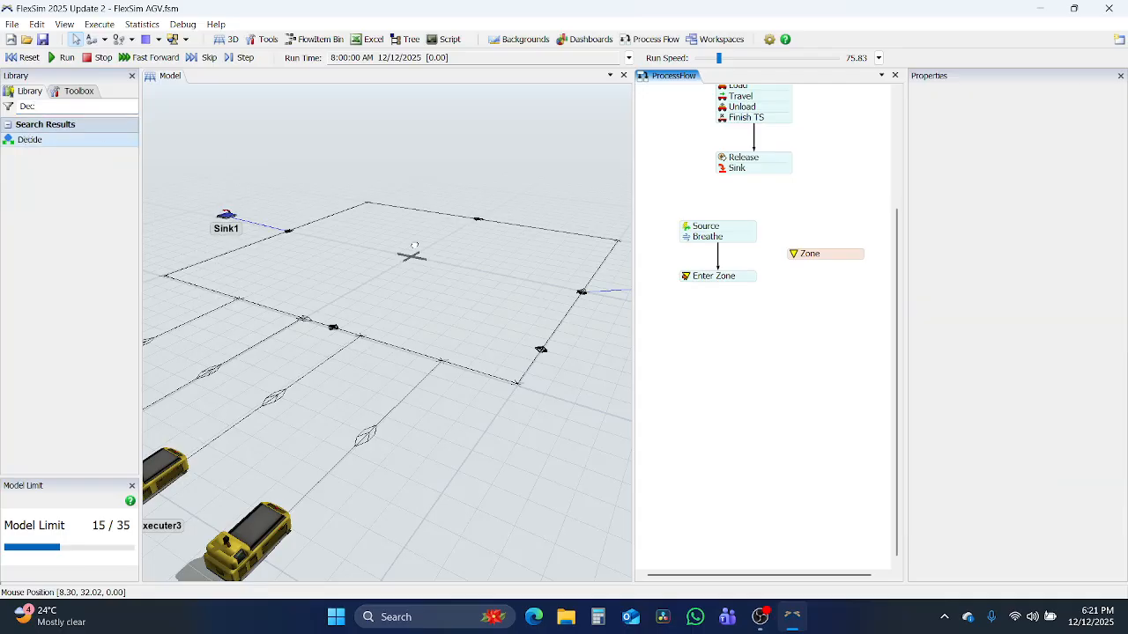
{"action": "left_click", "coordinate": [696, 318]}
{"action": "left_click_drag", "start_coordinate": [753, 322], "coordinate": [721, 315]}
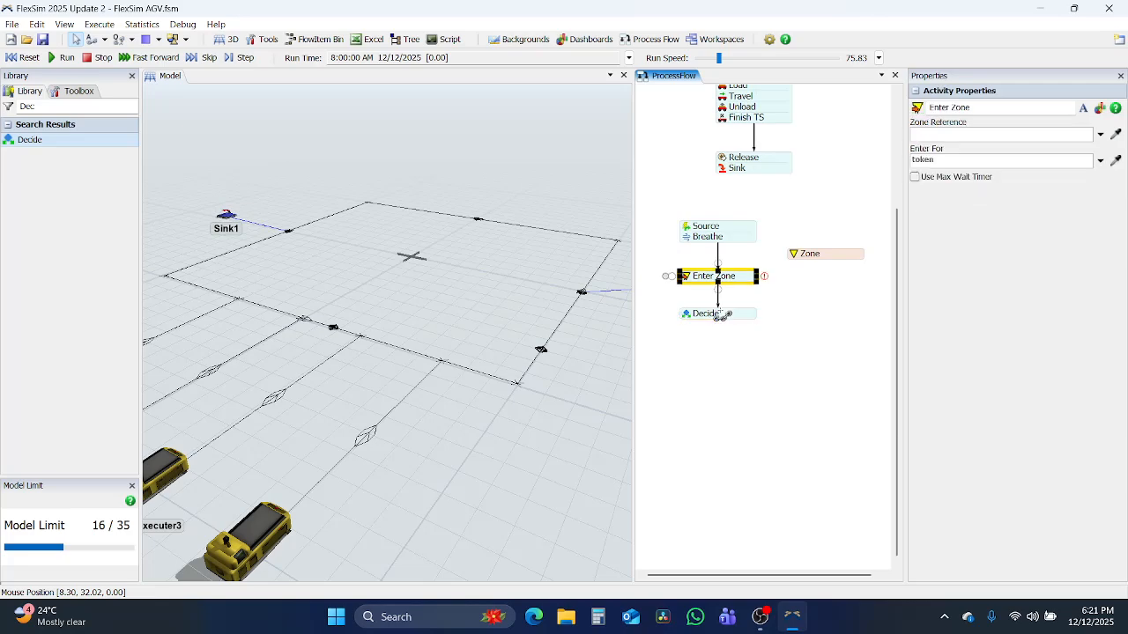
Set the Enter Zone activity's zone reference to the Zone in the process flow.
{"action": "double_click", "coordinate": [691, 276]}
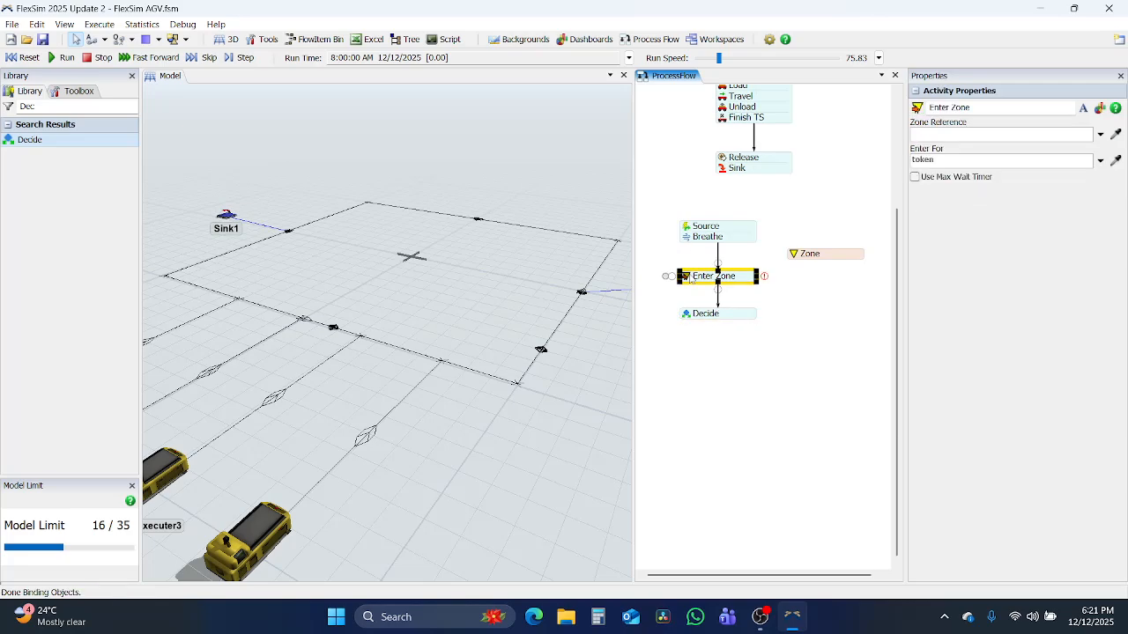
{"action": "left_click", "coordinate": [893, 323]}
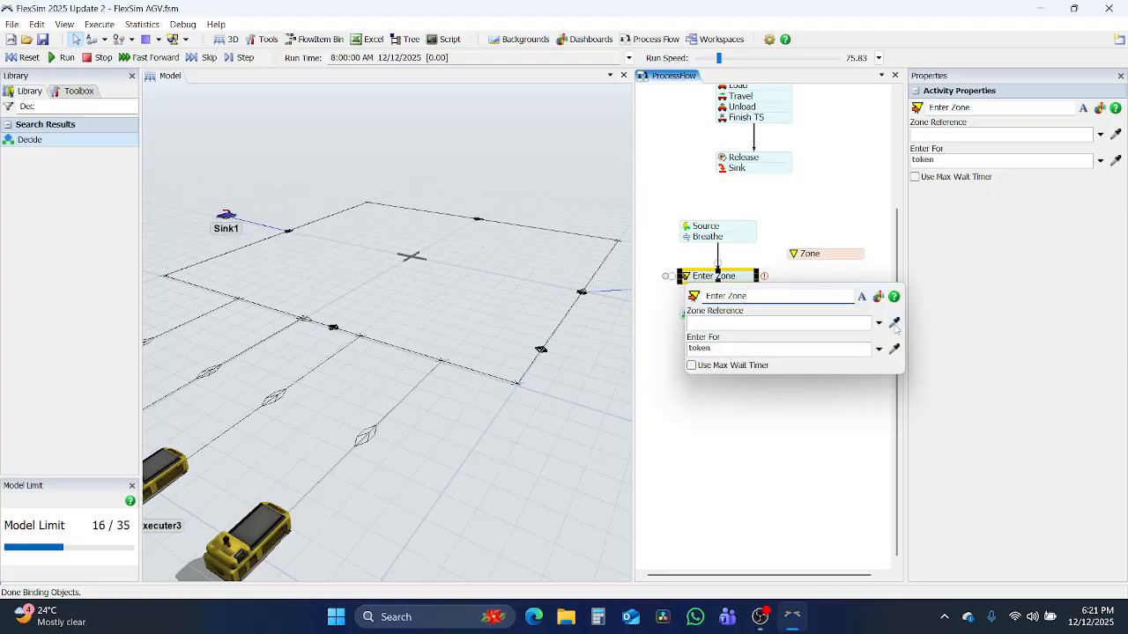
{"action": "left_click", "coordinate": [828, 255]}
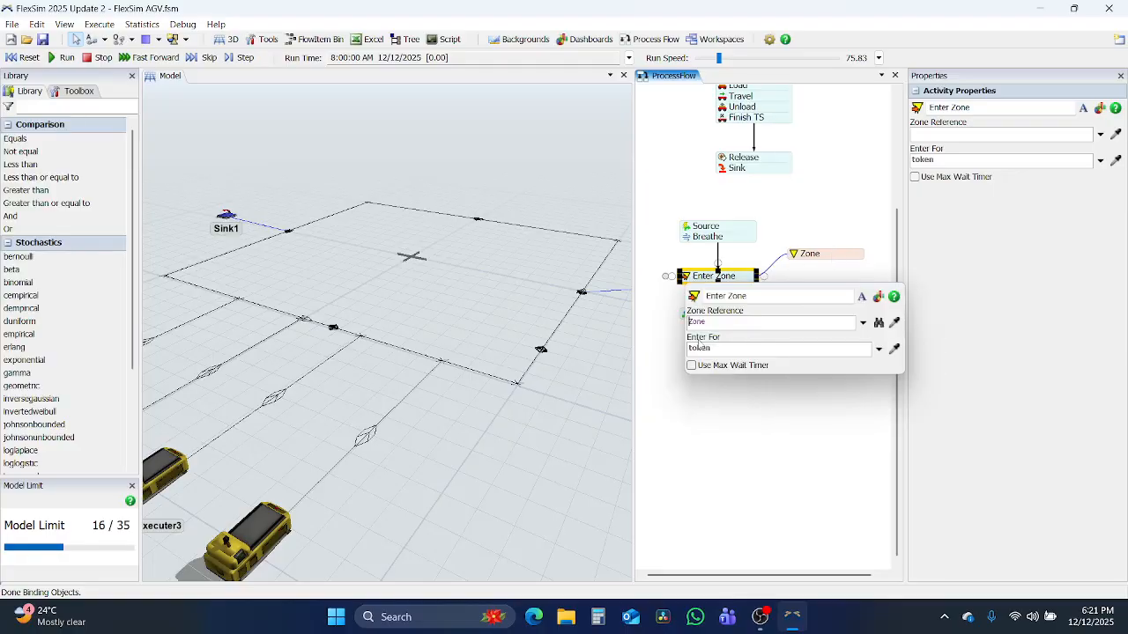
Enable Enter Zone's max wait timer and remove the Set Label action from On Wait Timer Fired, keeping Release Token.
{"action": "left_click", "coordinate": [690, 365]}
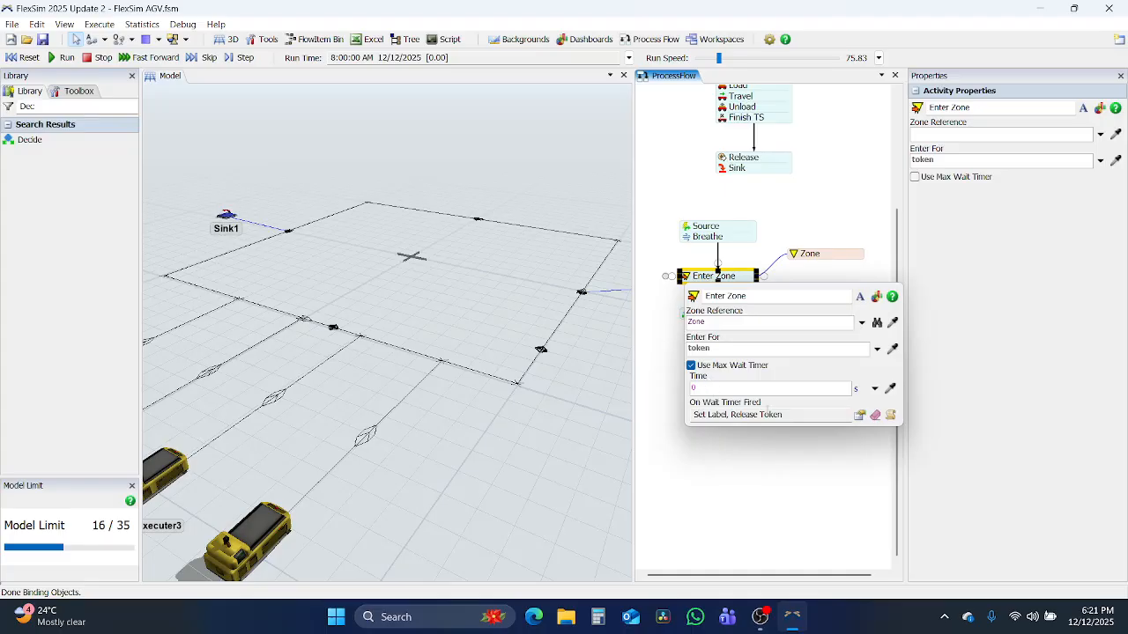
{"action": "left_click", "coordinate": [859, 416]}
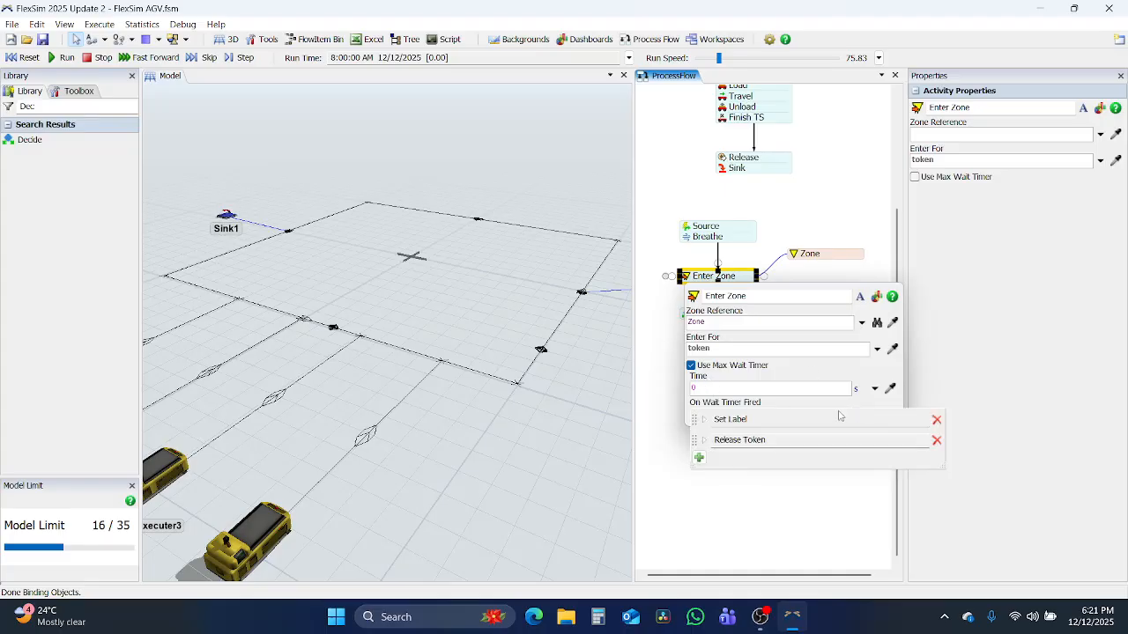
{"action": "left_click", "coordinate": [938, 424]}
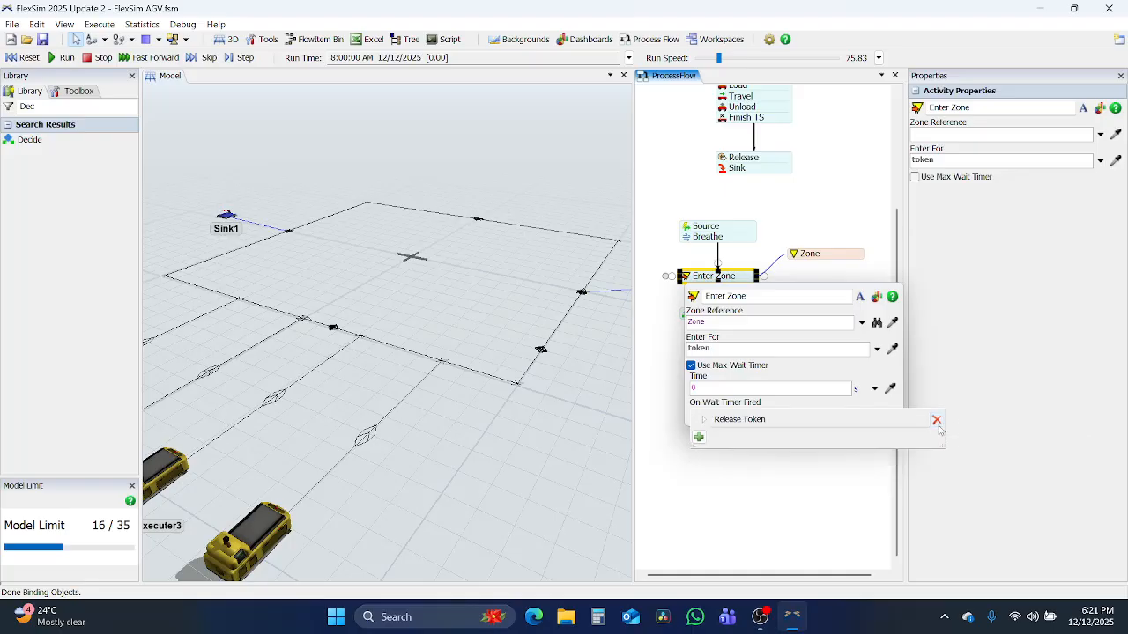
{"action": "left_click", "coordinate": [742, 467]}
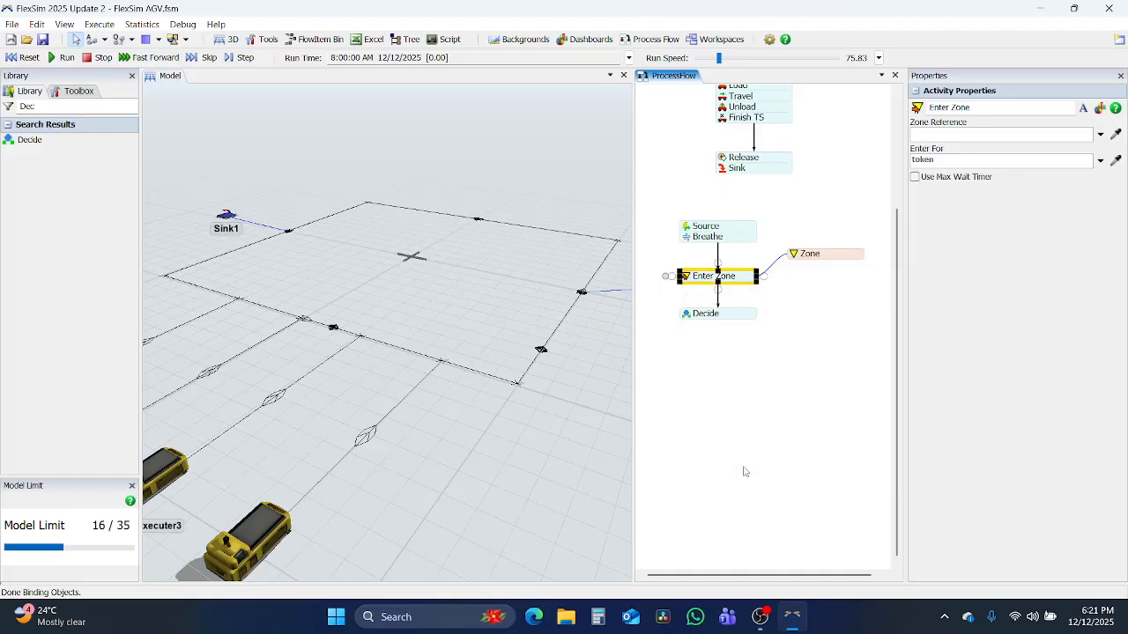
{"action": "left_click", "coordinate": [743, 472]}
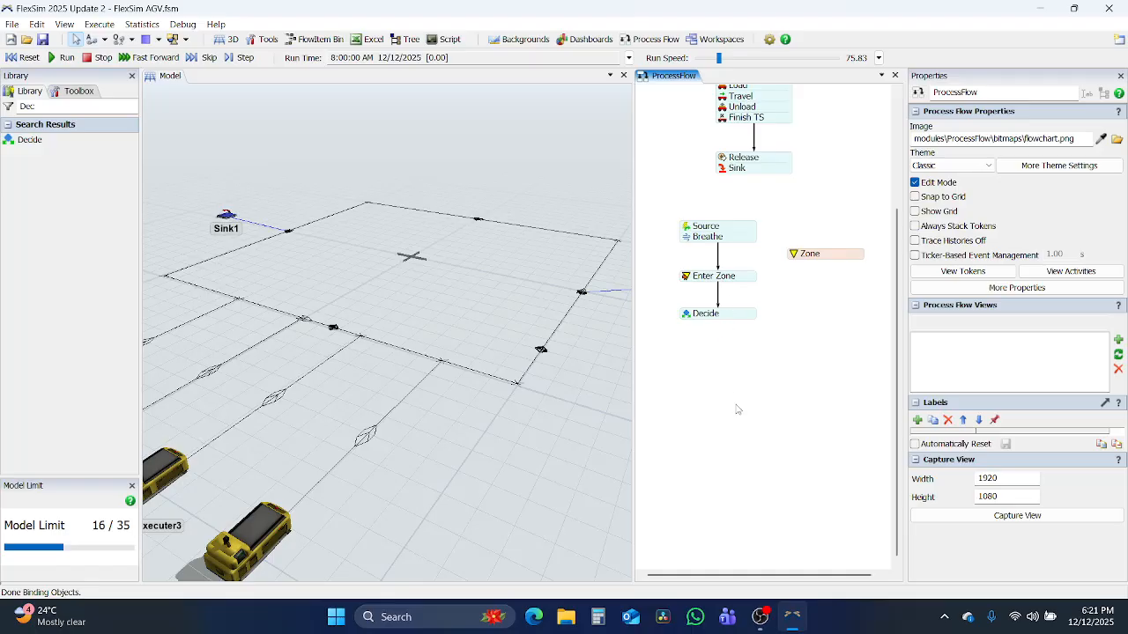
Add a Resource to the process flow beneath Zone and name it Home.
{"action": "double_click", "coordinate": [47, 106]}
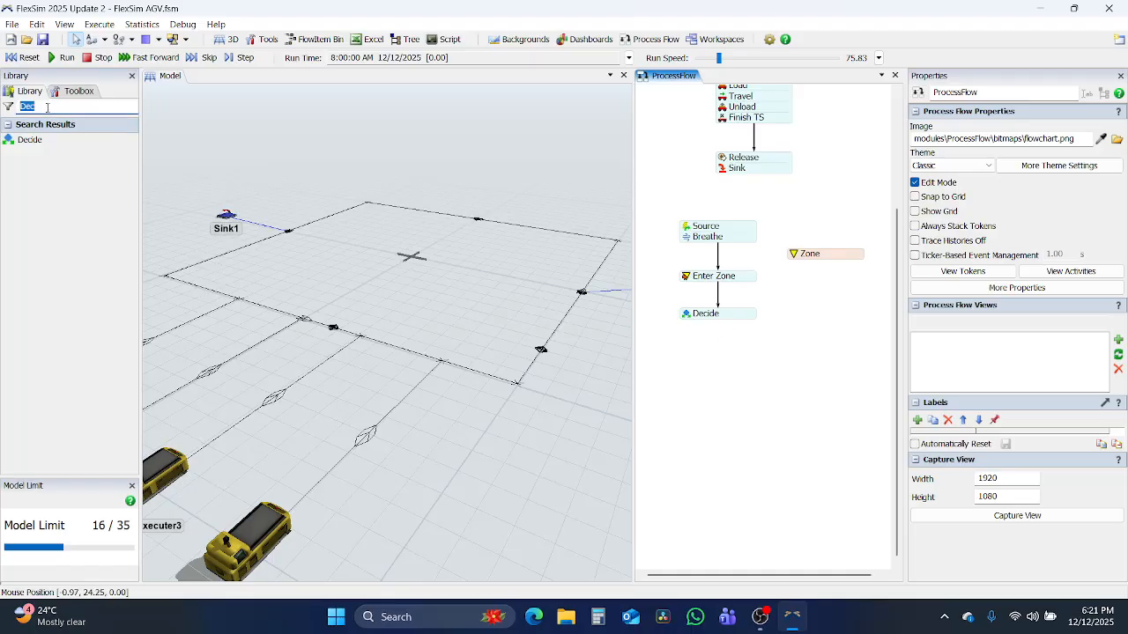
{"action": "type", "text": "Res"}
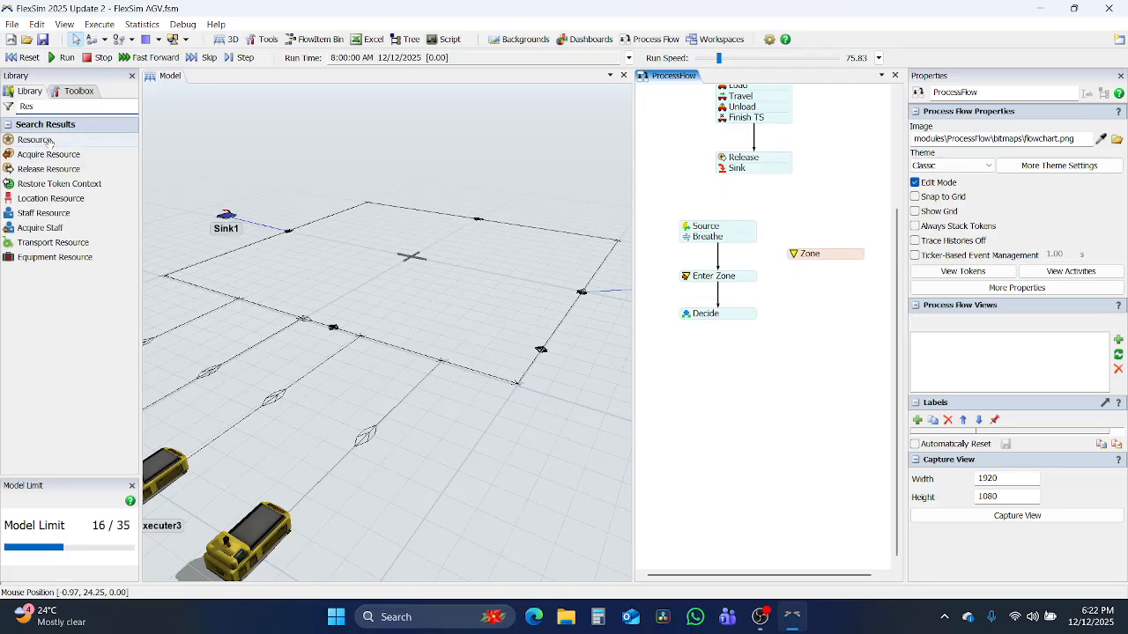
{"action": "left_click", "coordinate": [49, 140]}
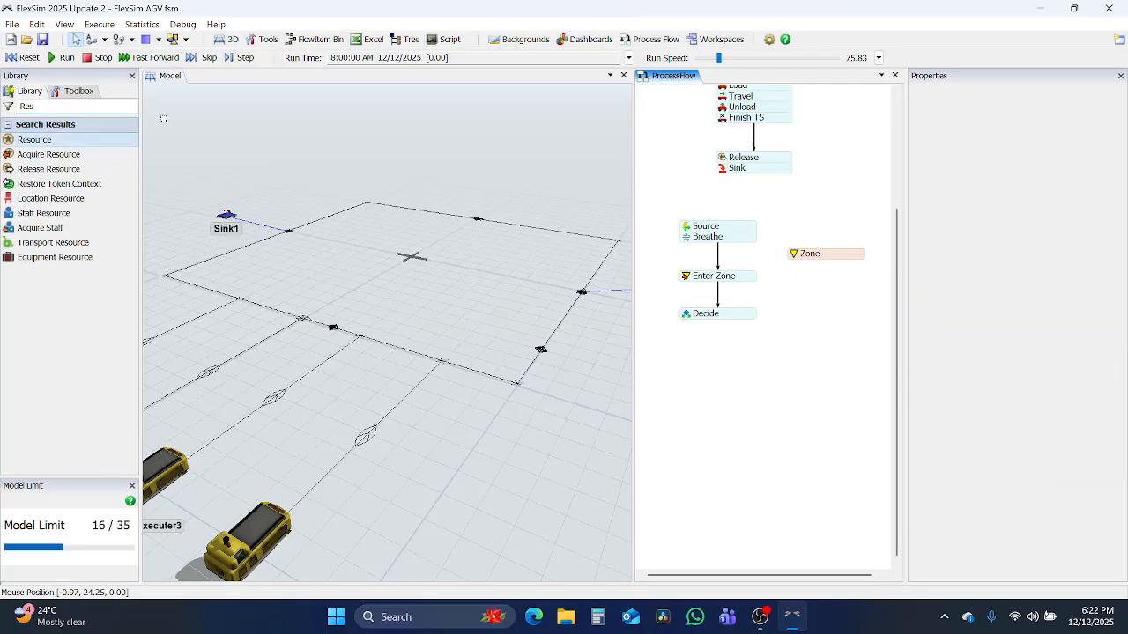
{"action": "left_click", "coordinate": [801, 292]}
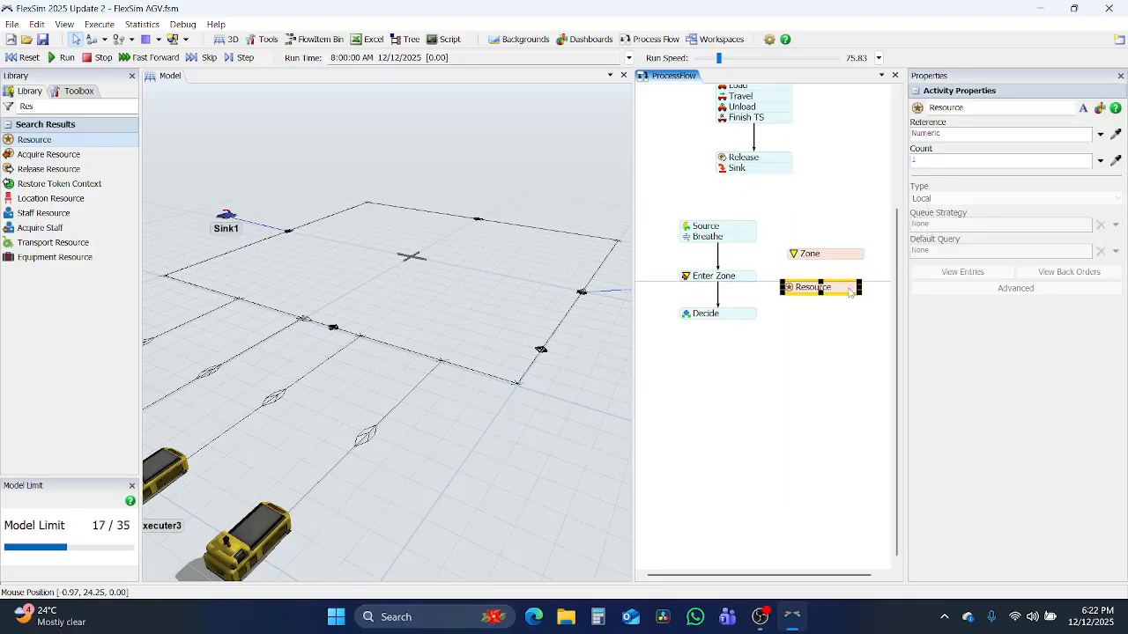
{"action": "double_click", "coordinate": [950, 107]}
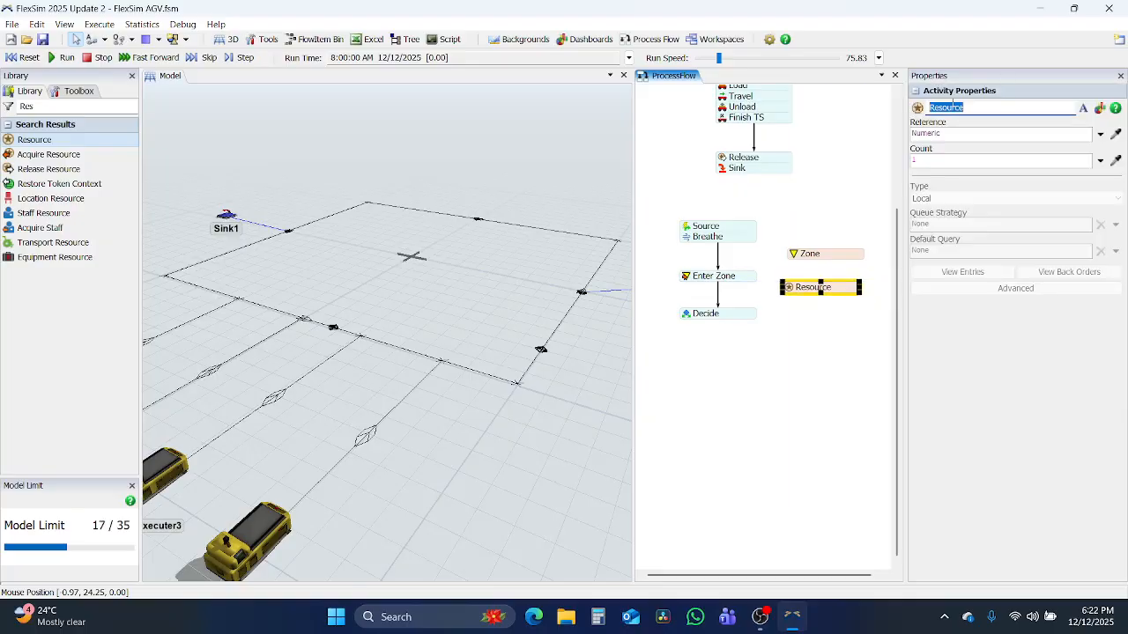
{"action": "type", "text": "Home"}
Set the Home resource's reference to the Home group.
{"action": "left_click", "coordinate": [1114, 136]}
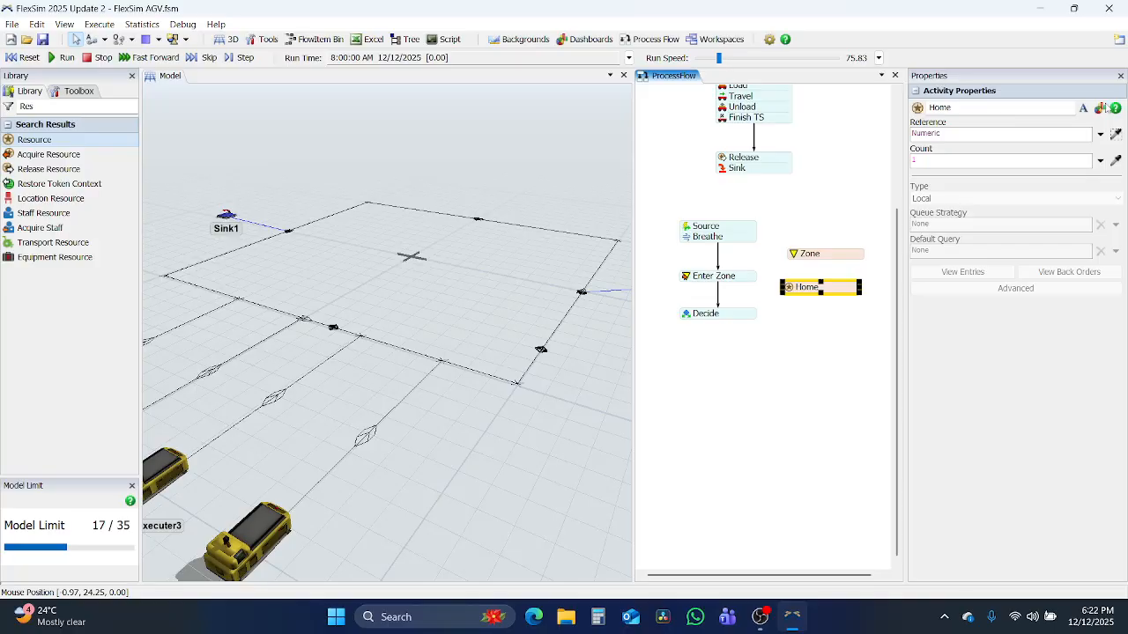
{"action": "left_click", "coordinate": [1100, 134]}
{"action": "mouse_move", "coordinate": [1000, 253]}
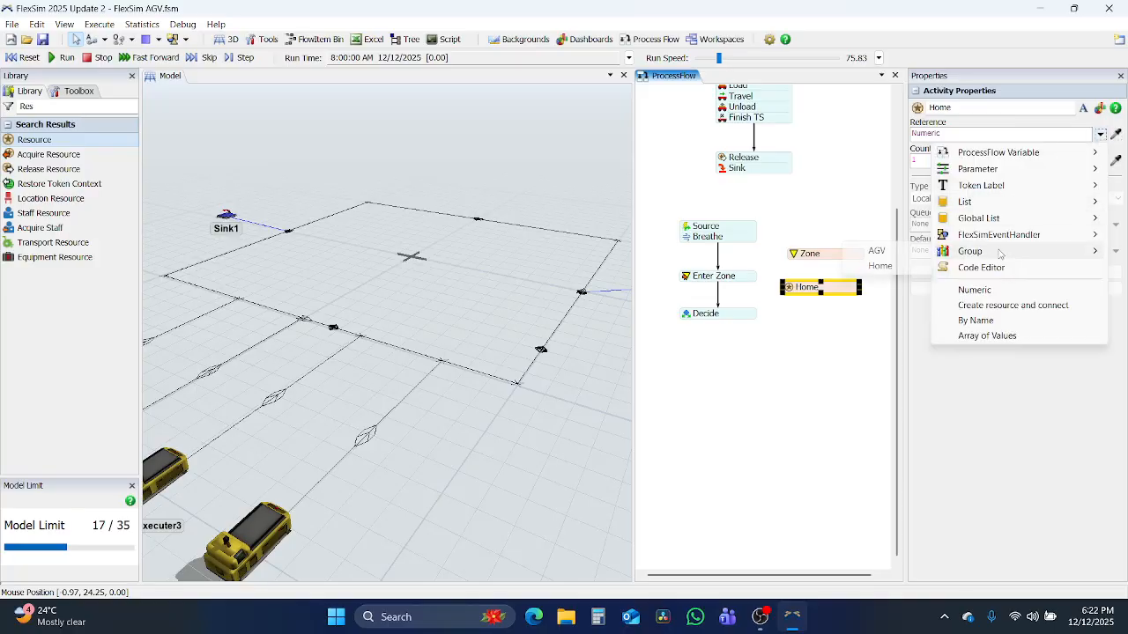
{"action": "left_click", "coordinate": [931, 272]}
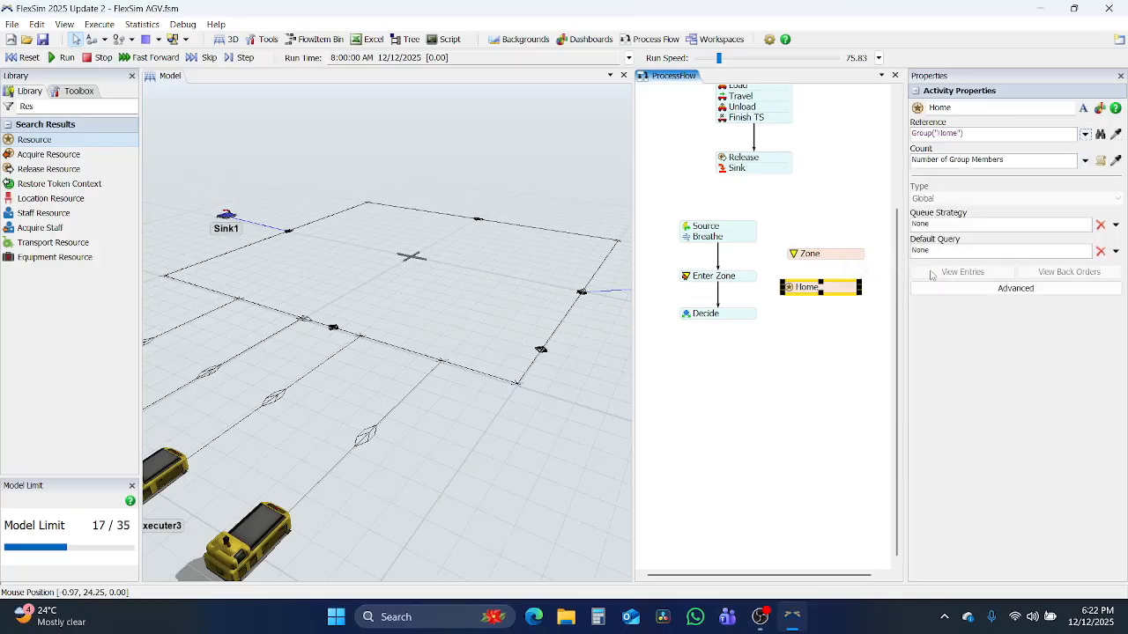
{"action": "left_click", "coordinate": [738, 324]}
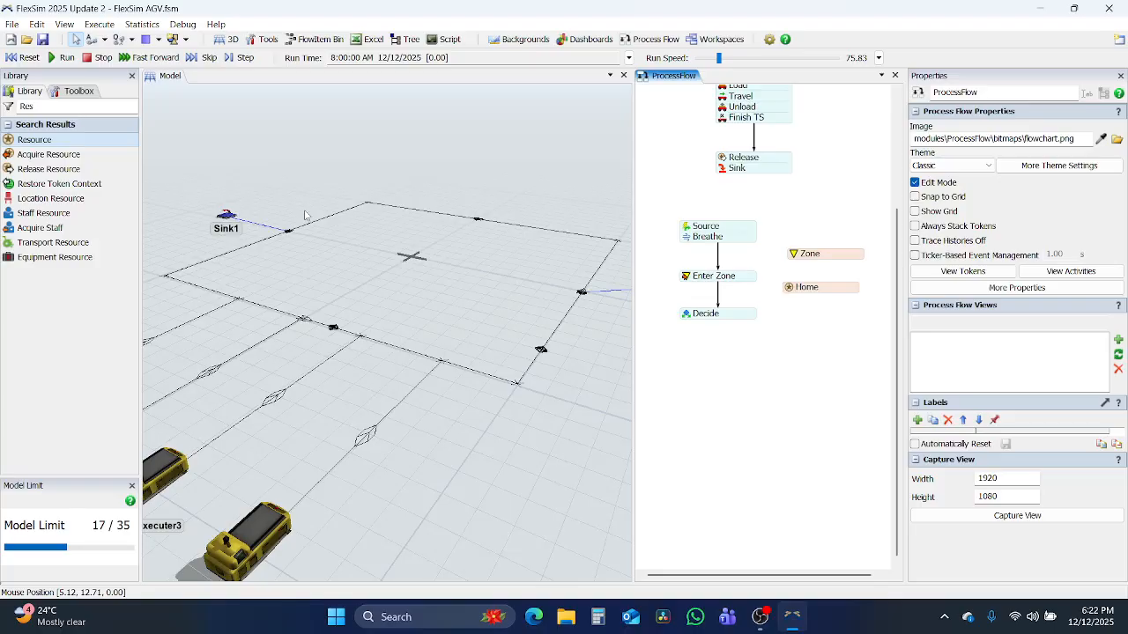
Add an Acquire Resource activity to the process flow beneath Decide.
{"action": "left_click", "coordinate": [78, 109]}
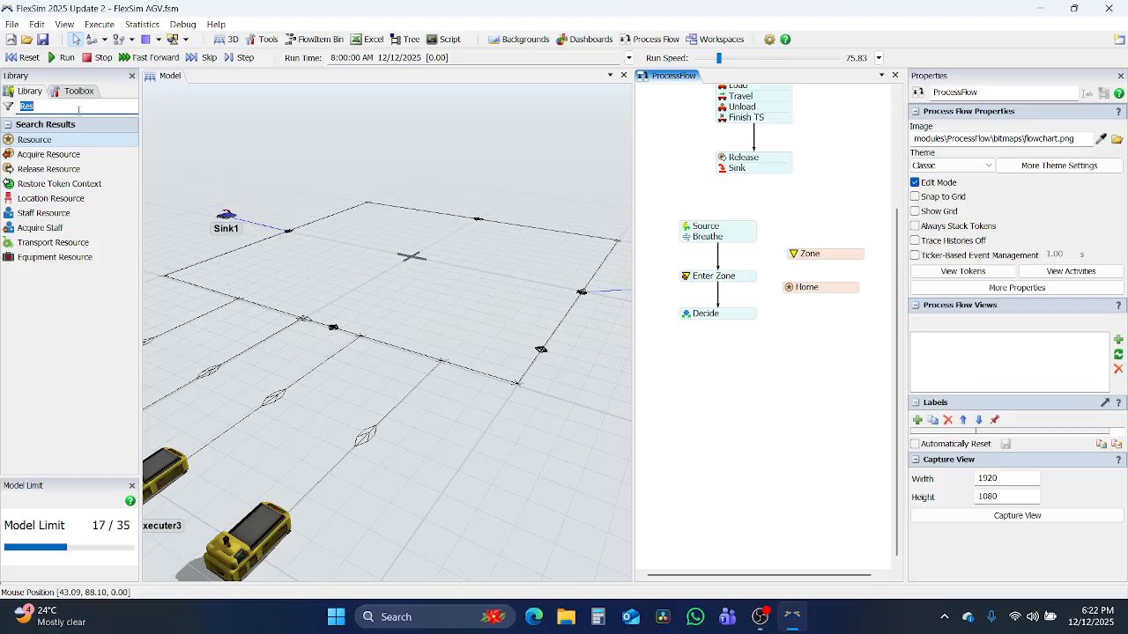
{"action": "type", "text": "Acqu"}
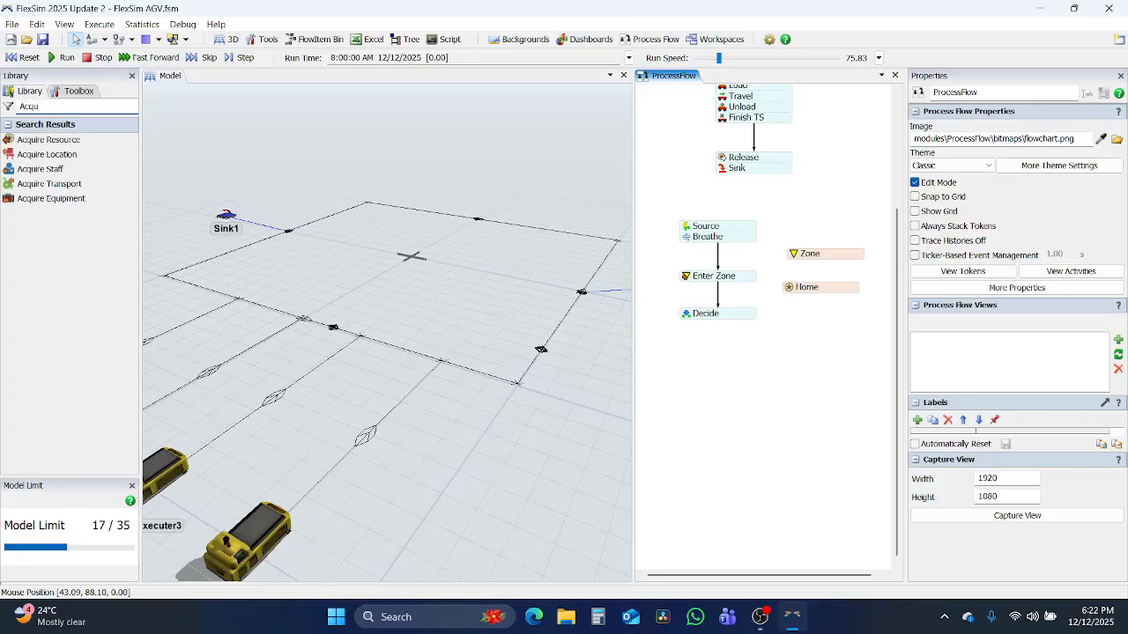
{"action": "left_click_drag", "start_coordinate": [37, 135], "coordinate": [711, 366]}
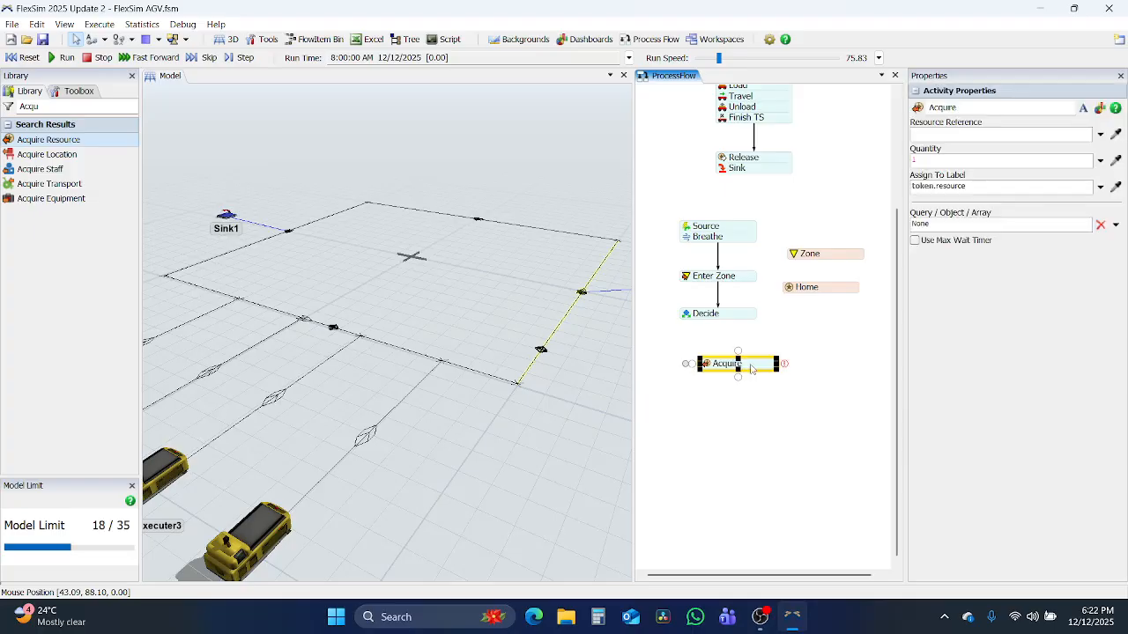
Align Acquire beneath Decide with a connector from Decide, and set its resource reference to the Home resource.
{"action": "left_click_drag", "start_coordinate": [750, 364], "coordinate": [724, 349]}
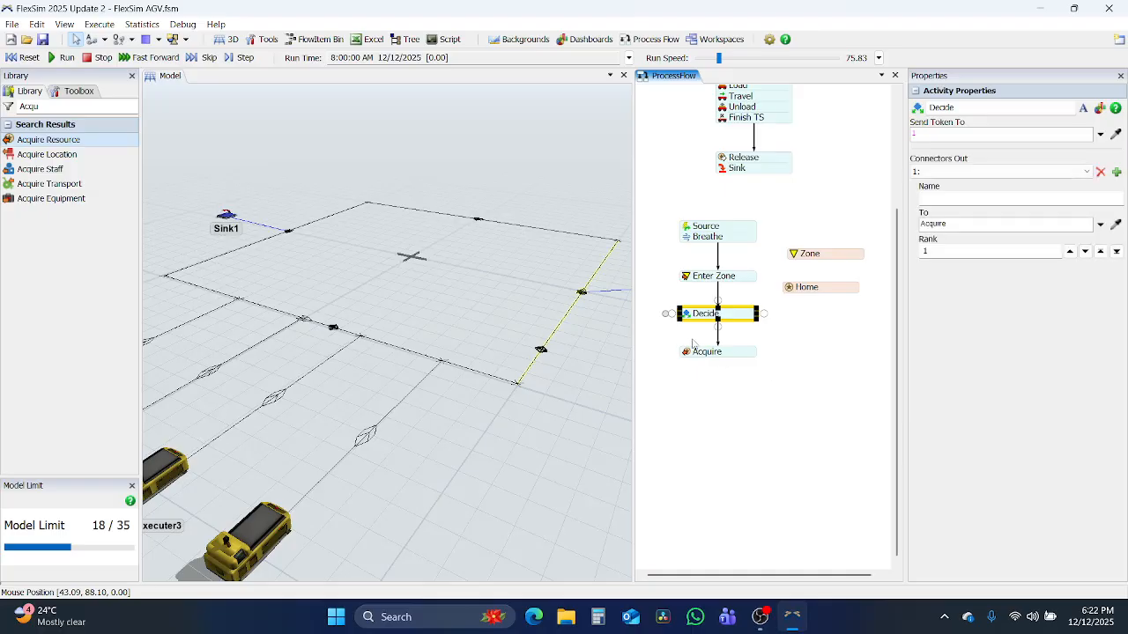
{"action": "double_click", "coordinate": [689, 350]}
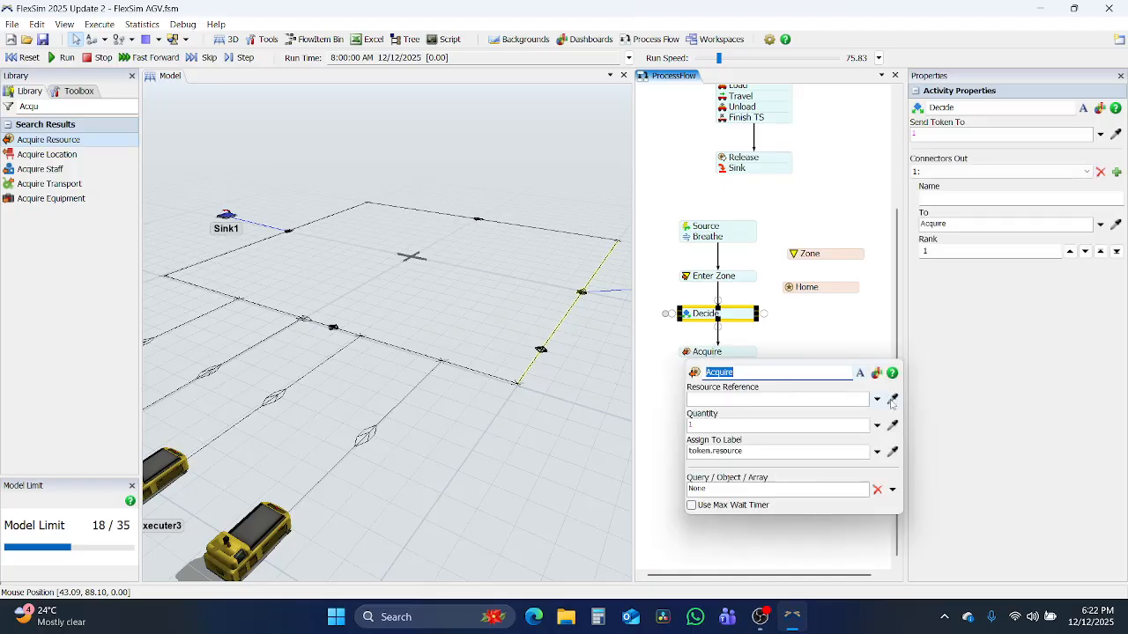
{"action": "left_click", "coordinate": [892, 398]}
{"action": "left_click", "coordinate": [816, 288]}
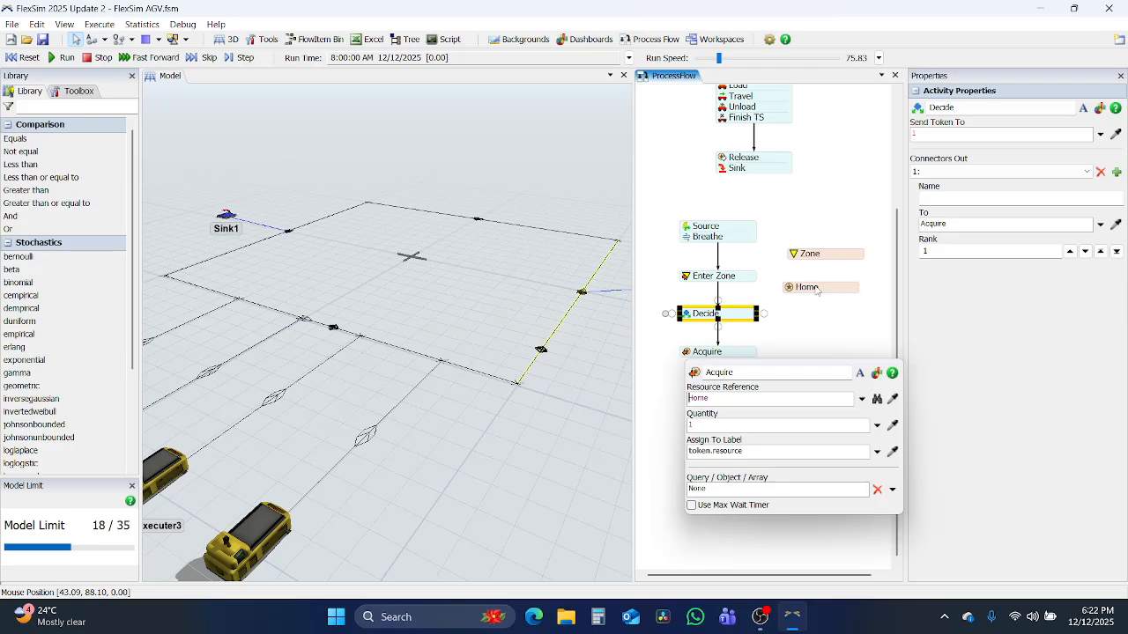
{"action": "left_click", "coordinate": [819, 336]}
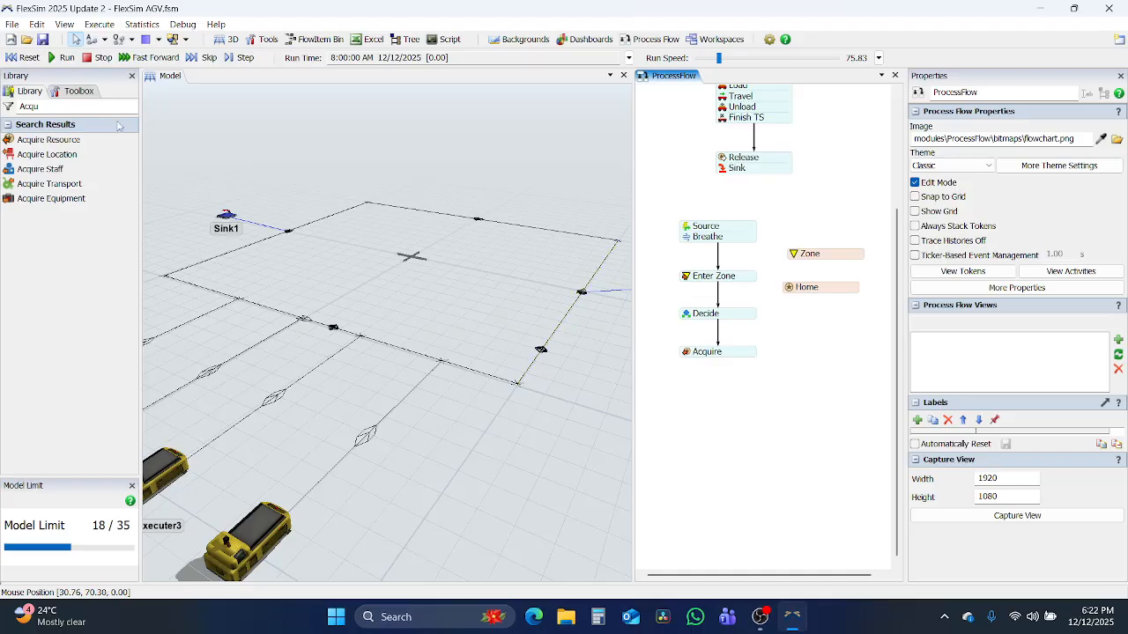
Add a Create Task Sequence activity beneath Acquire and connect Acquire to it.
{"action": "left_click", "coordinate": [71, 106]}
{"action": "type", "text": "Start"}
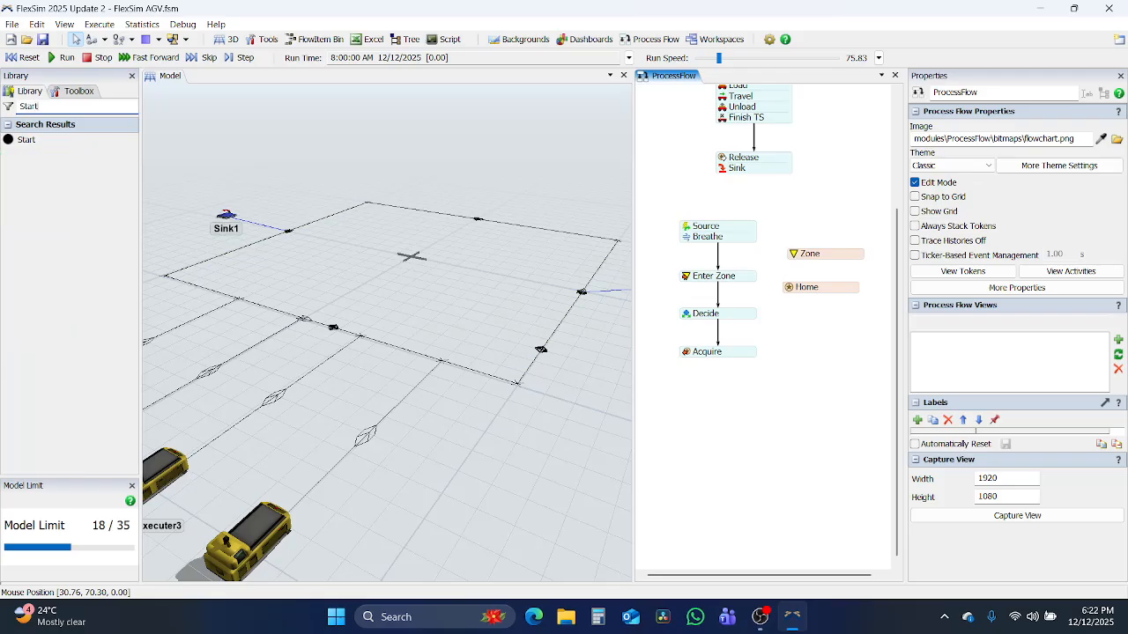
{"action": "key", "text": "ctrl+a"}
{"action": "type", "text": "Task"}
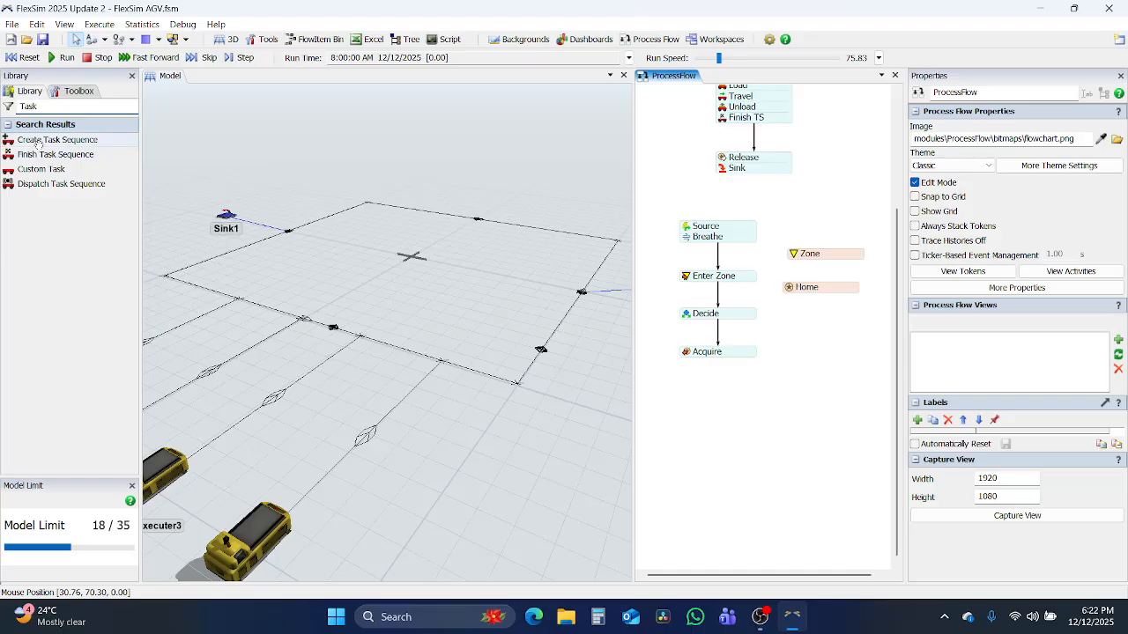
{"action": "left_click_drag", "start_coordinate": [37, 143], "coordinate": [722, 393]}
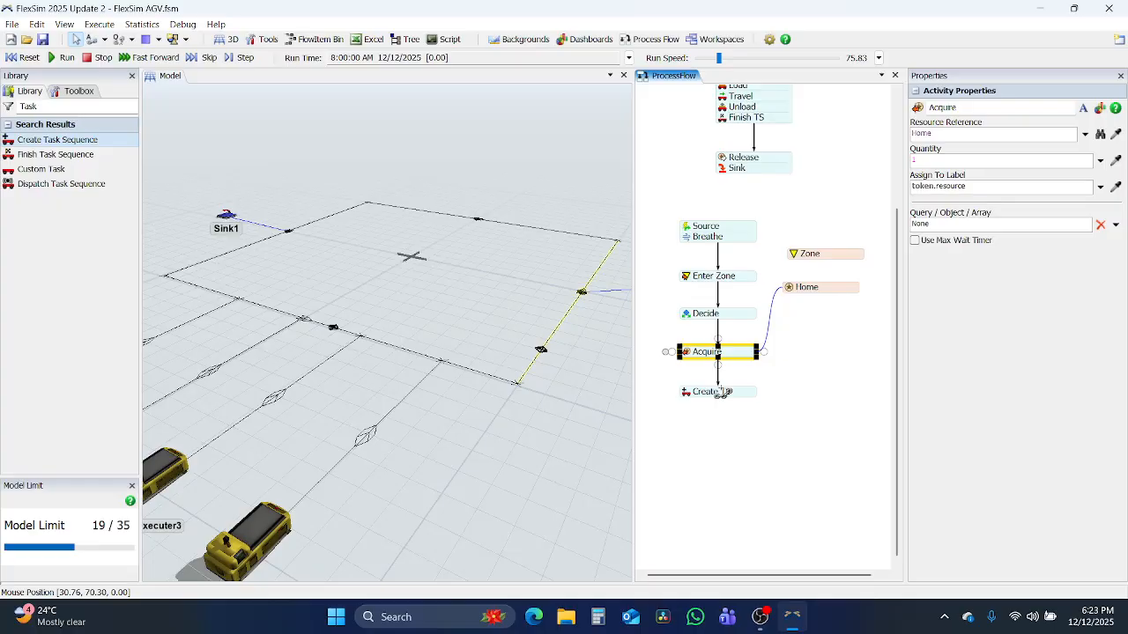
Set the Acquire activity to assign the acquired resource to the label token.homeLocation.
{"action": "double_click", "coordinate": [686, 355]}
{"action": "left_click", "coordinate": [763, 449]}
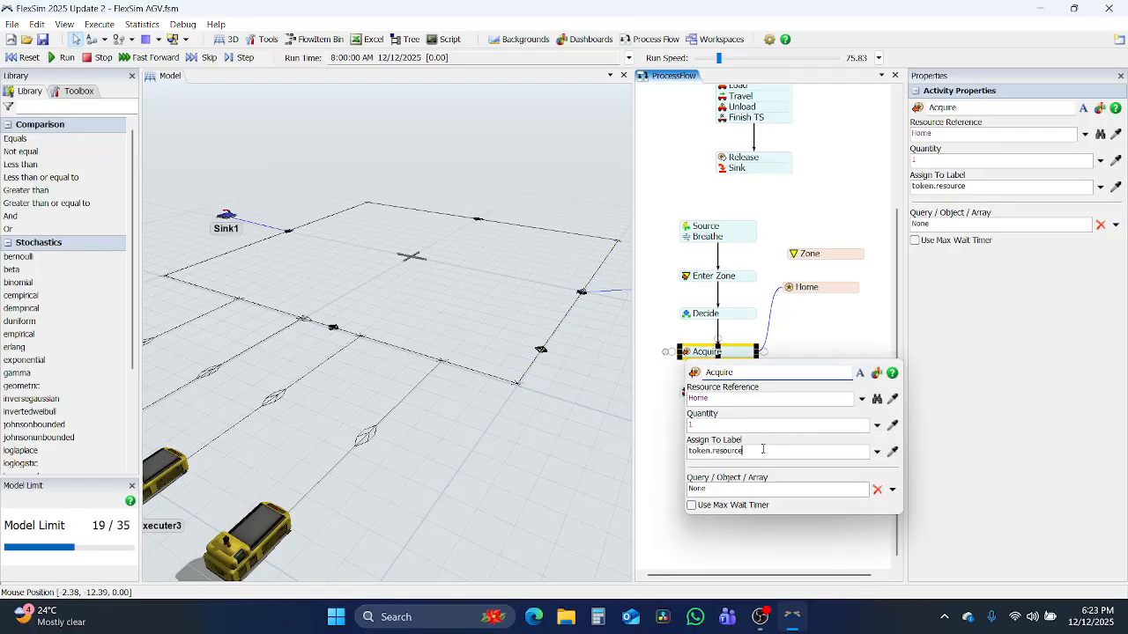
{"action": "double_click", "coordinate": [763, 449]}
{"action": "type", "text": "h"}
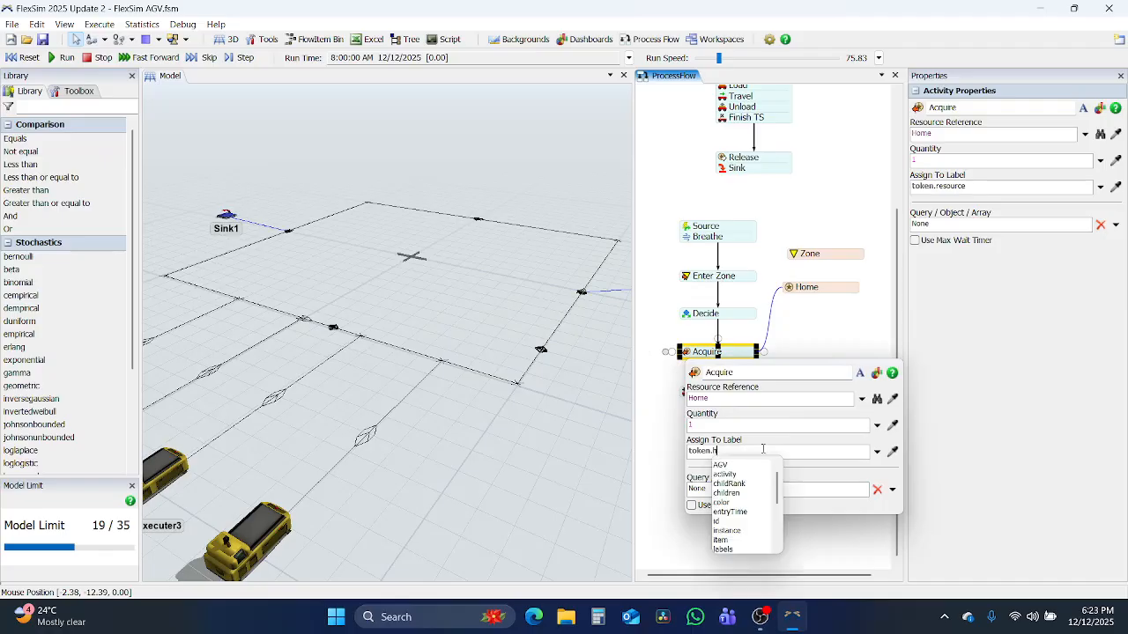
{"action": "type", "text": "ome.Location"}
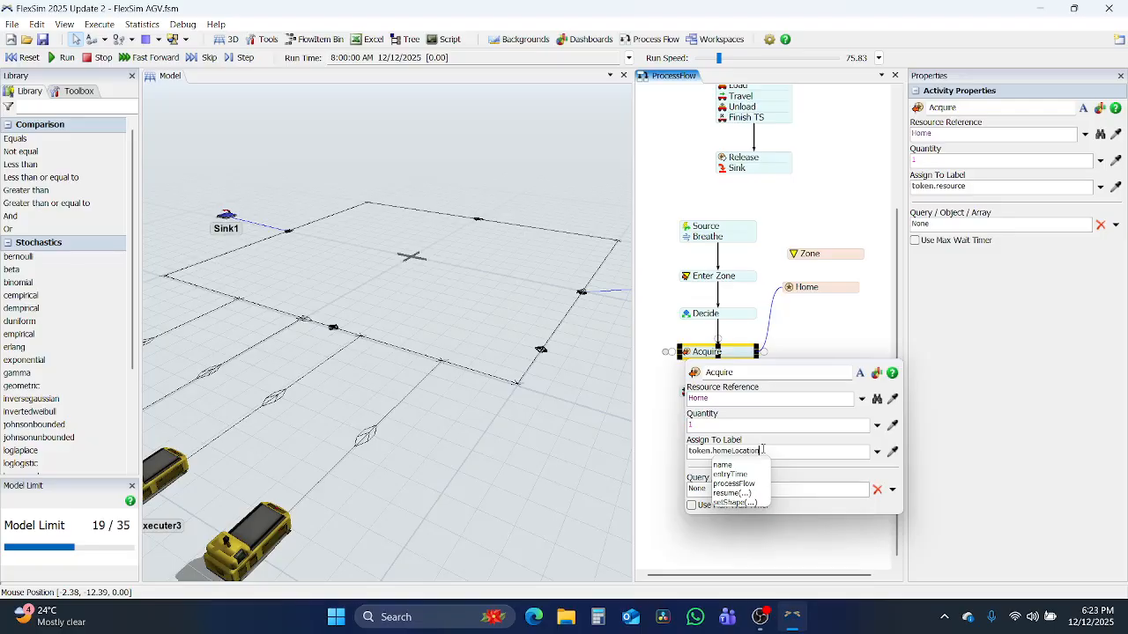
{"action": "left_click", "coordinate": [821, 339]}
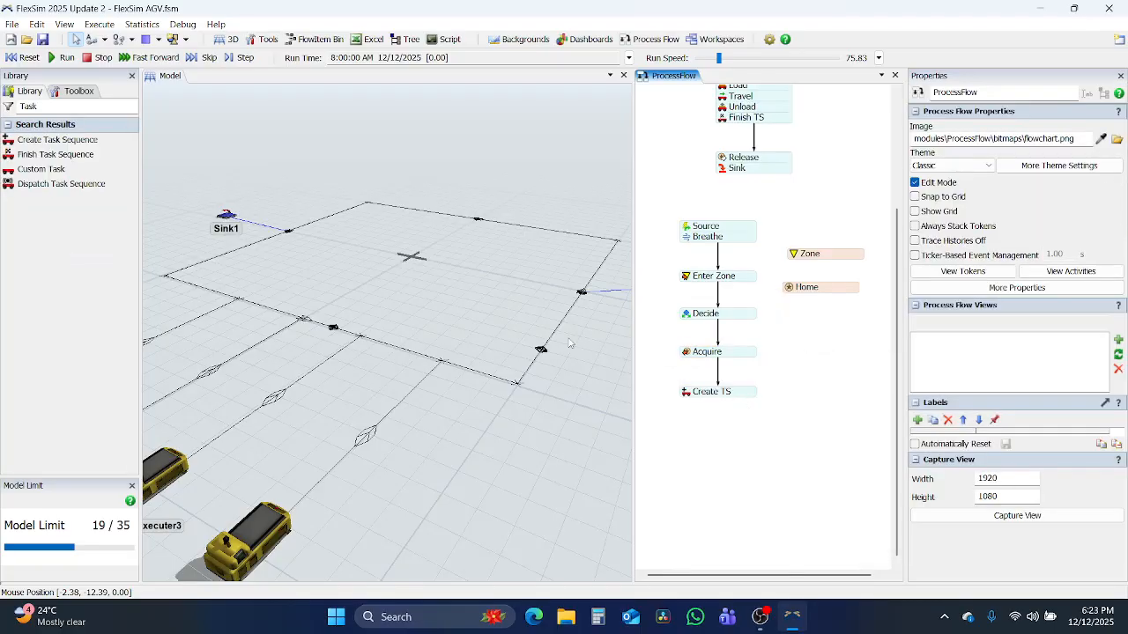
Add a Travel activity and attach it directly under Create TS as one block.
{"action": "double_click", "coordinate": [35, 107]}
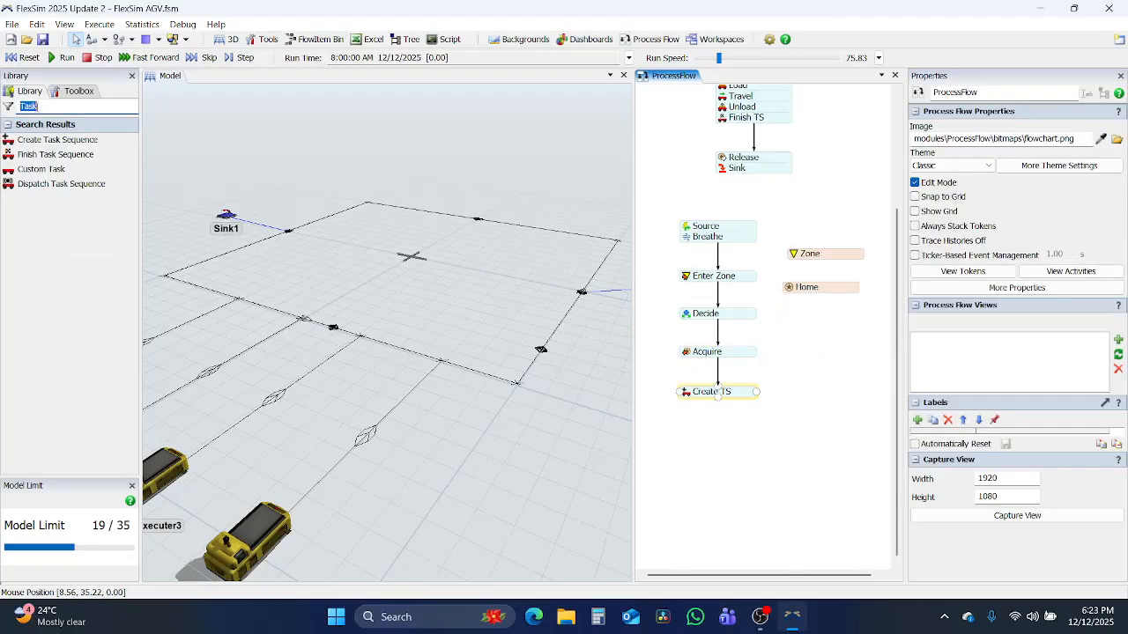
{"action": "type", "text": "Trav"}
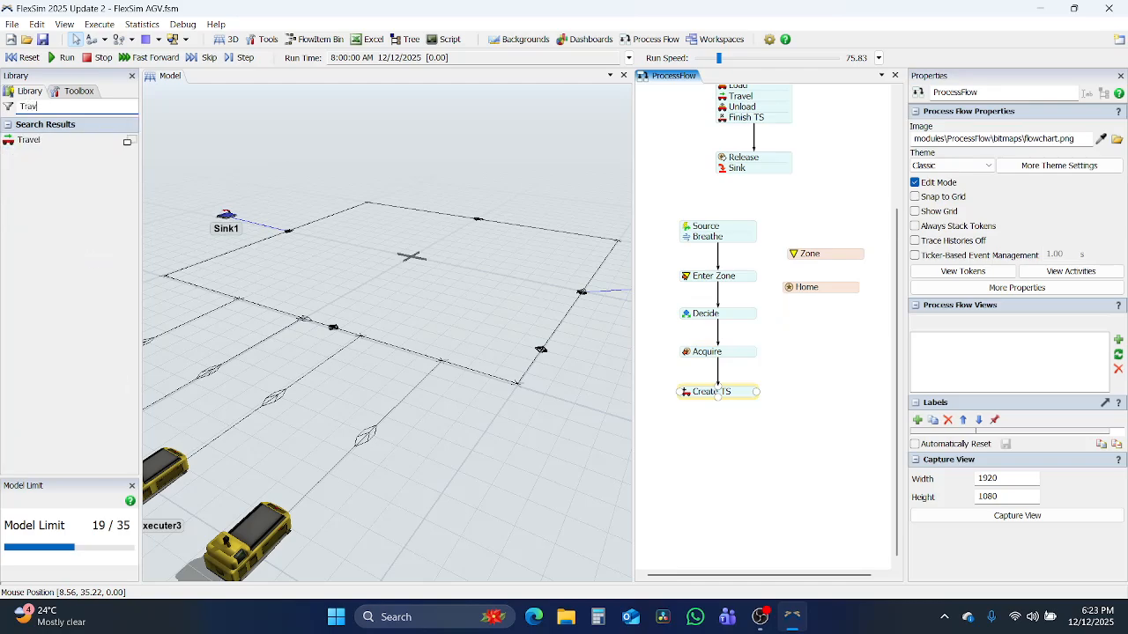
{"action": "type", "text": "e"}
{"action": "left_click", "coordinate": [29, 140]}
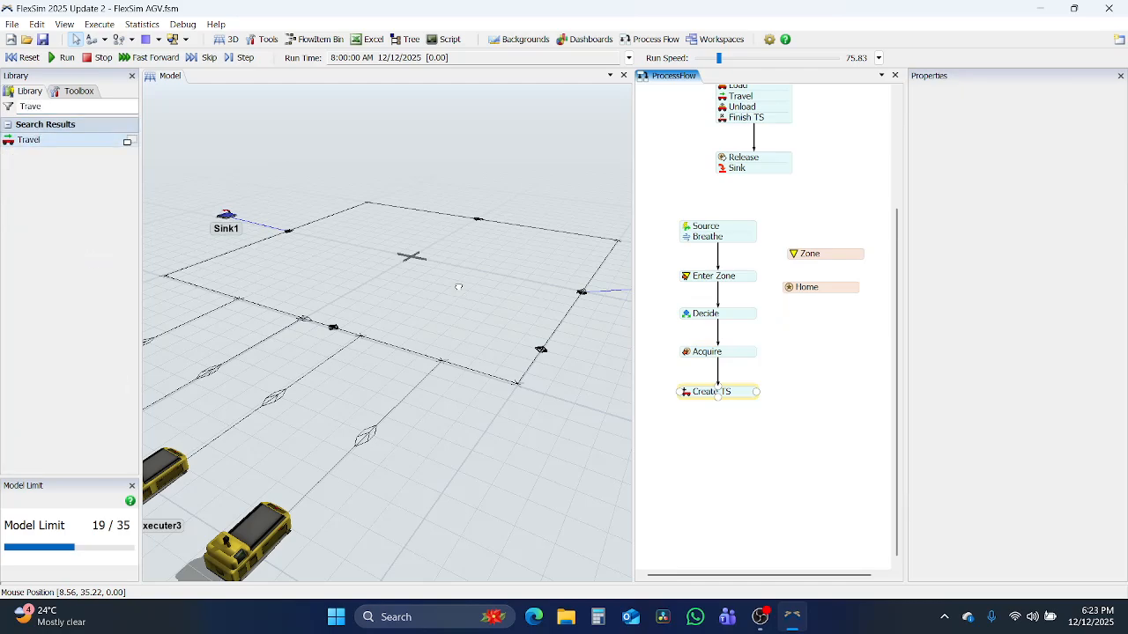
{"action": "left_click", "coordinate": [692, 419]}
{"action": "left_click_drag", "start_coordinate": [754, 426], "coordinate": [744, 410]}
Set the destination of the new Travel activity to token.homeLocation.
{"action": "left_click", "coordinate": [690, 407]}
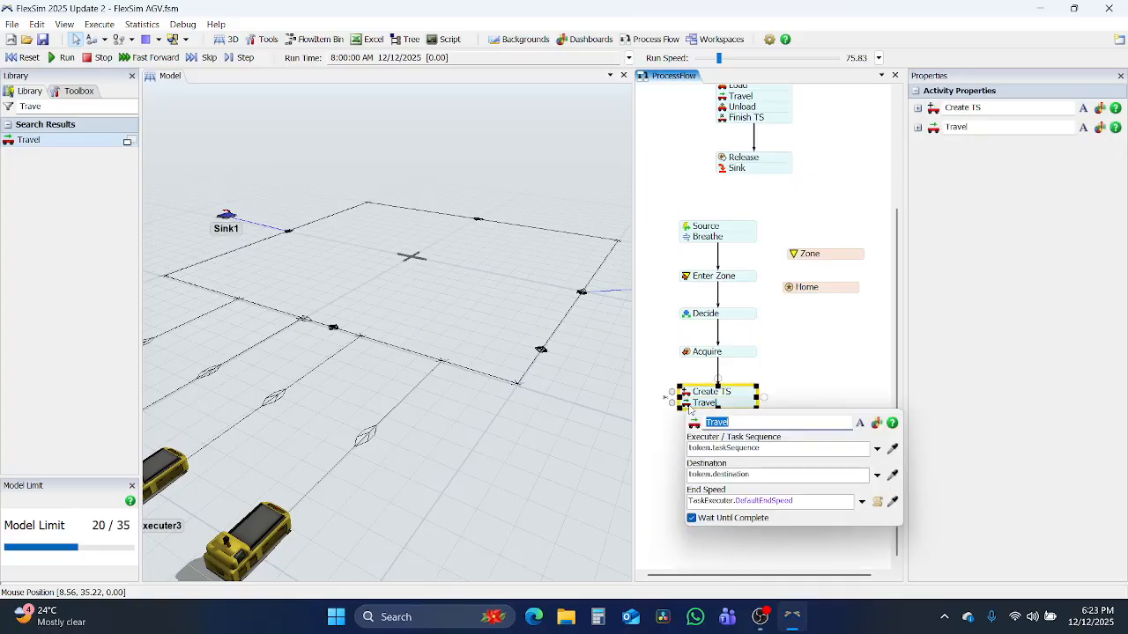
{"action": "left_click", "coordinate": [762, 474]}
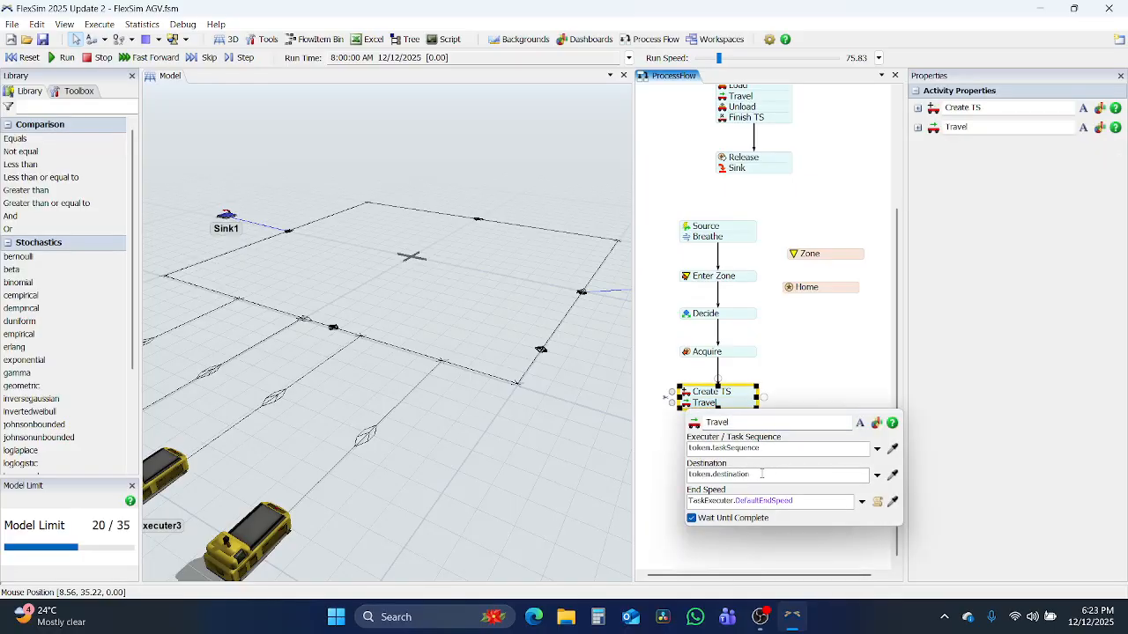
{"action": "double_click", "coordinate": [761, 474]}
{"action": "type", "text": "trav"}
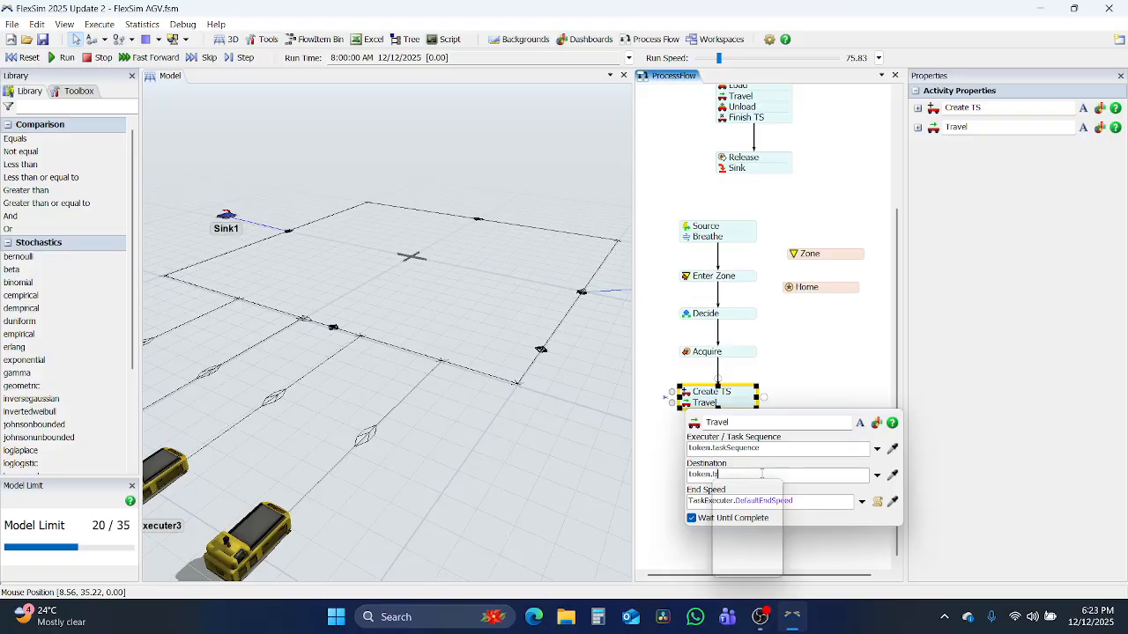
{"action": "key", "text": "BackSpace"}
{"action": "key", "text": "BackSpace"}
{"action": "key", "text": "BackSpace"}
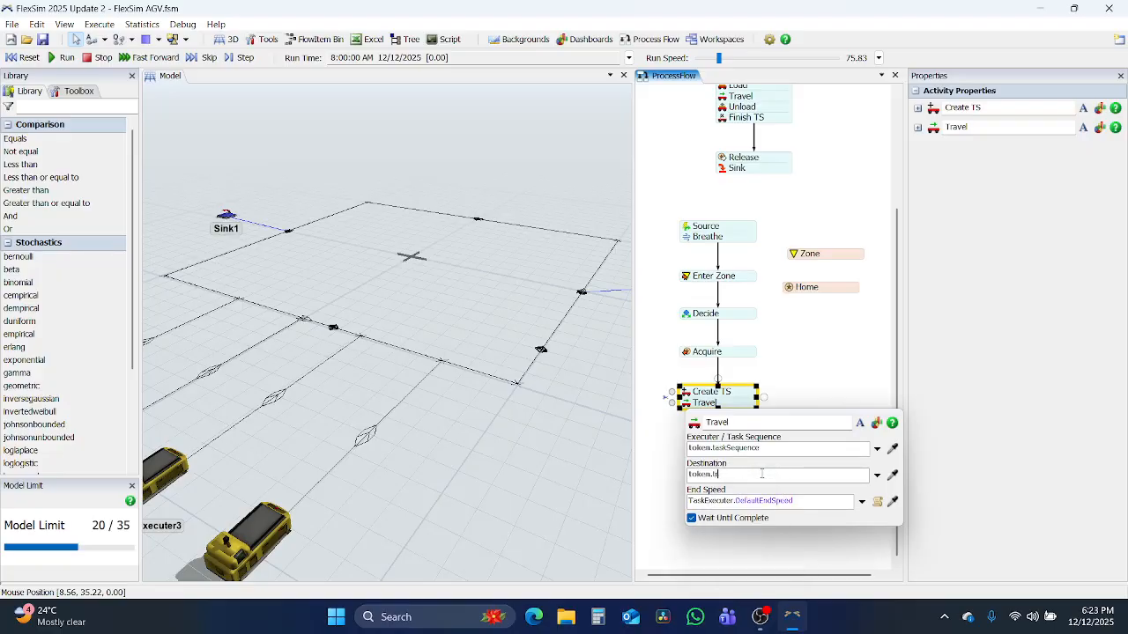
{"action": "key", "text": "BackSpace"}
{"action": "type", "text": "home"}
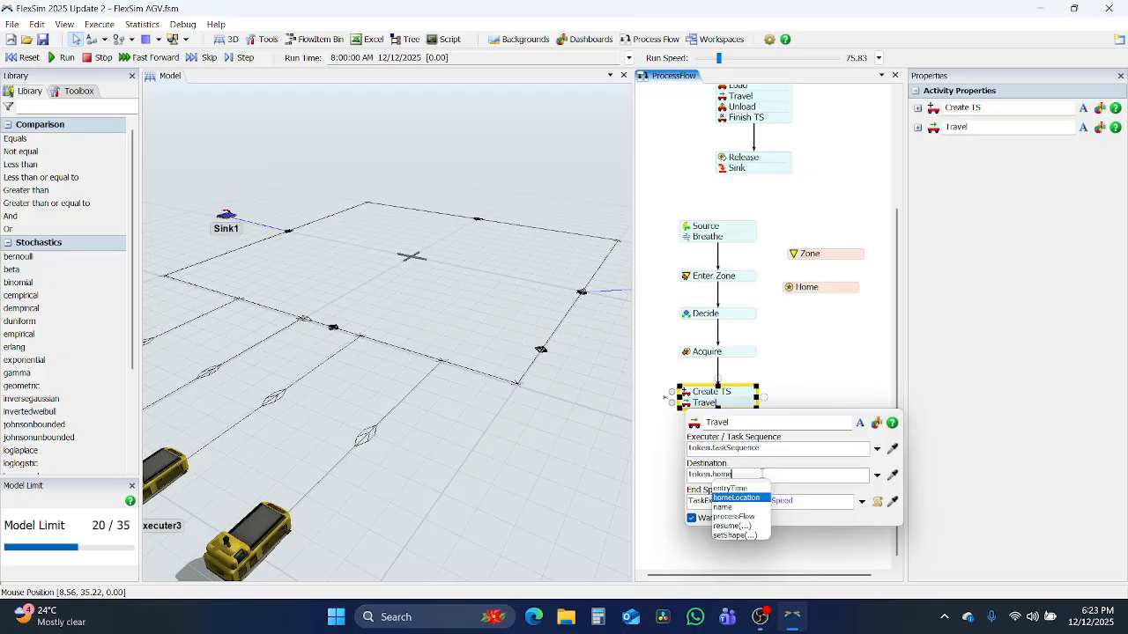
{"action": "key", "text": "Return"}
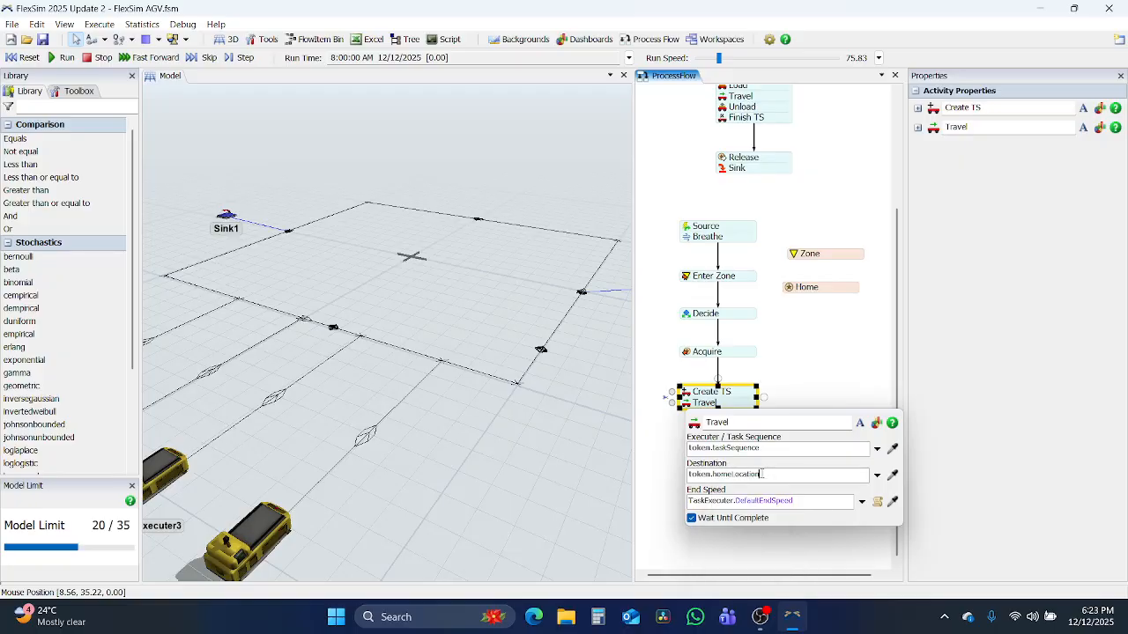
{"action": "left_click", "coordinate": [658, 465]}
{"action": "left_click", "coordinate": [658, 464]}
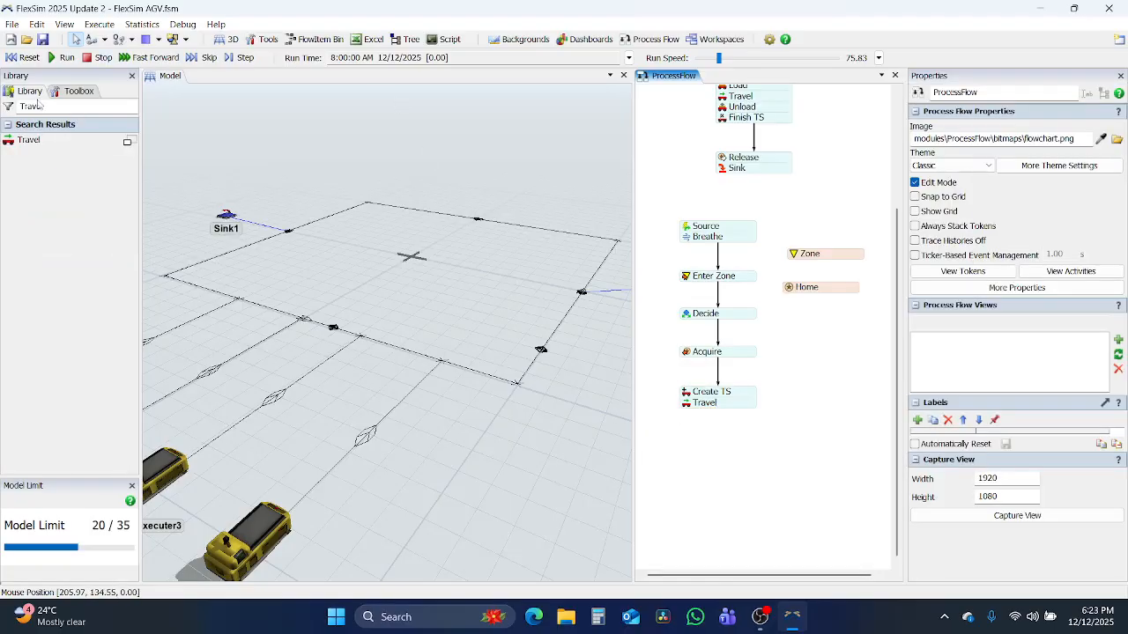
Add a Wait for Event activity beneath the Create TS and Travel block and connect the block to it.
{"action": "double_click", "coordinate": [41, 107]}
{"action": "type", "text": "Wait"}
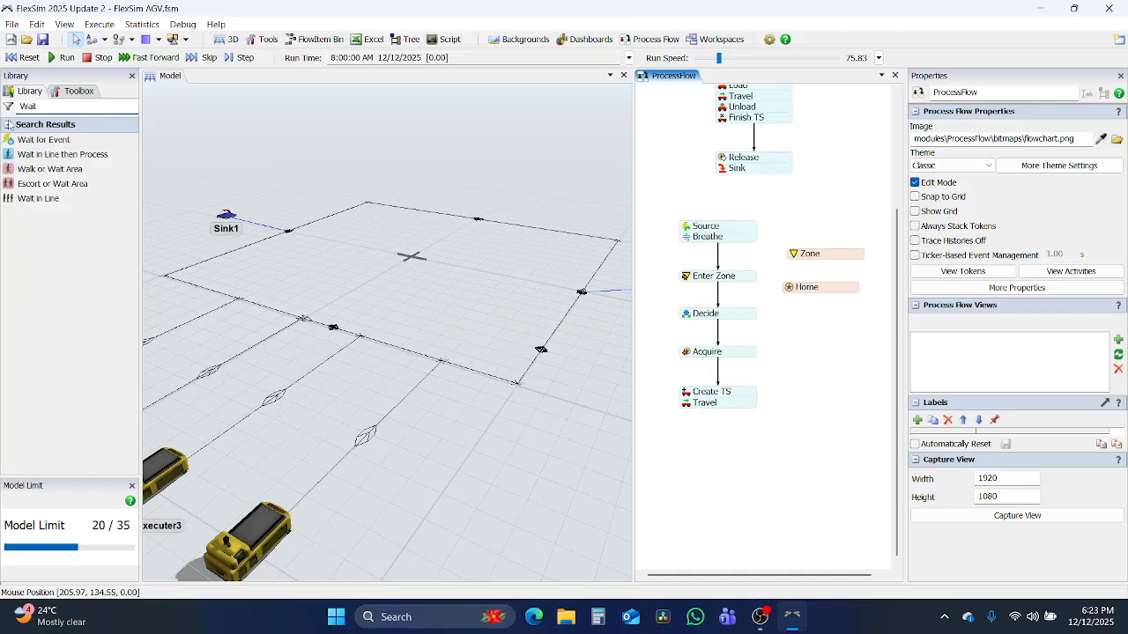
{"action": "left_click_drag", "start_coordinate": [35, 139], "coordinate": [706, 439]}
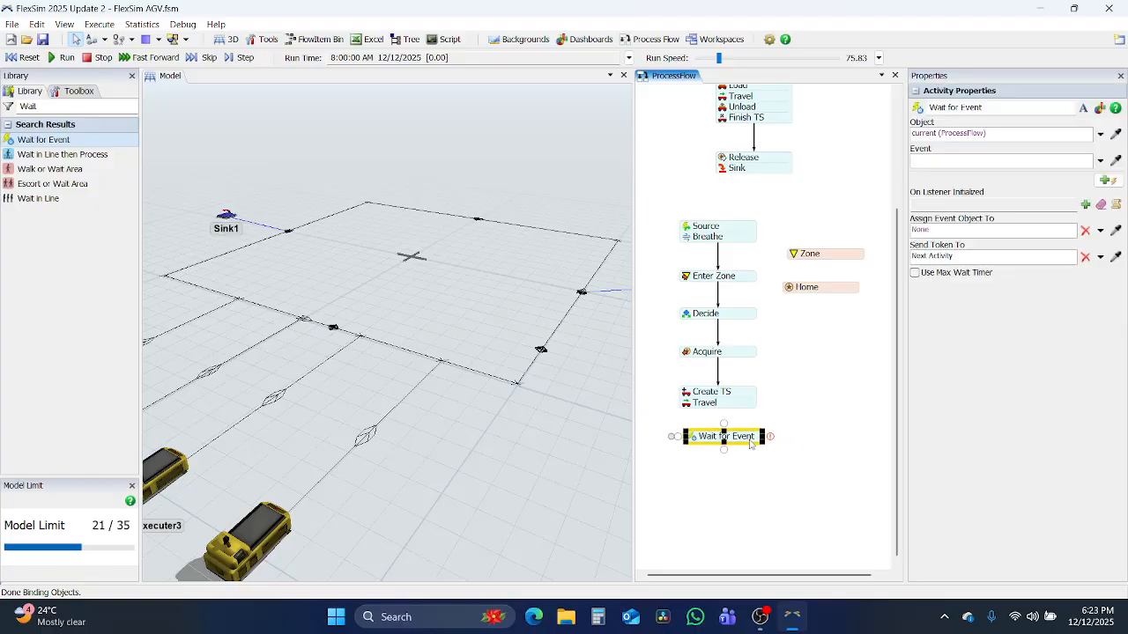
{"action": "left_click_drag", "start_coordinate": [750, 443], "coordinate": [721, 436]}
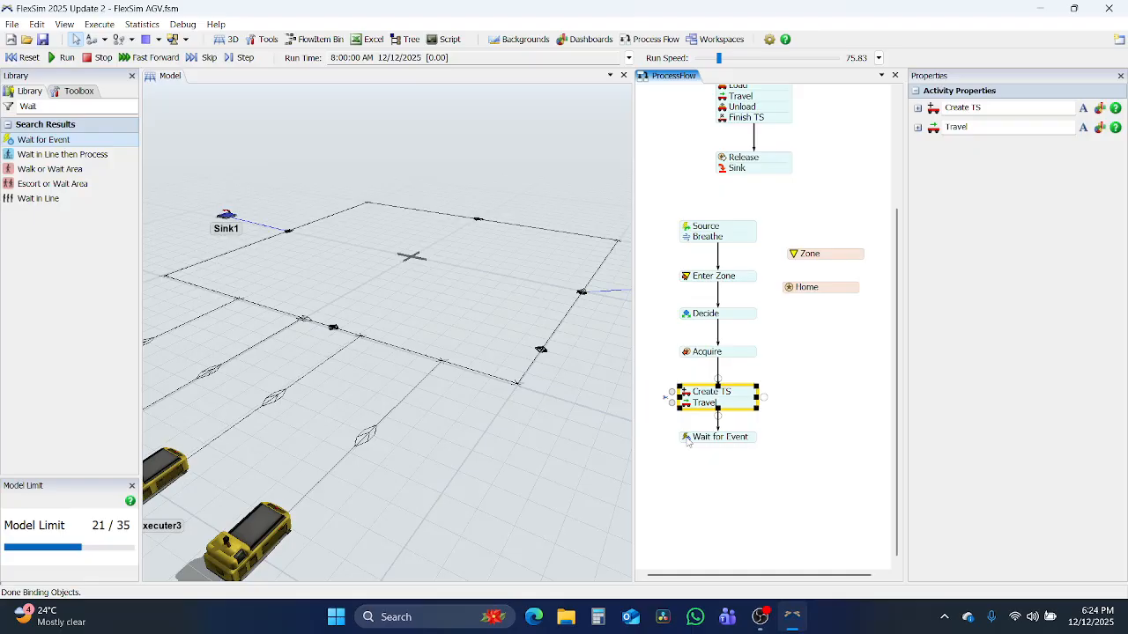
Set the object that Wait for Event listens to as the AGV group.
{"action": "double_click", "coordinate": [688, 439]}
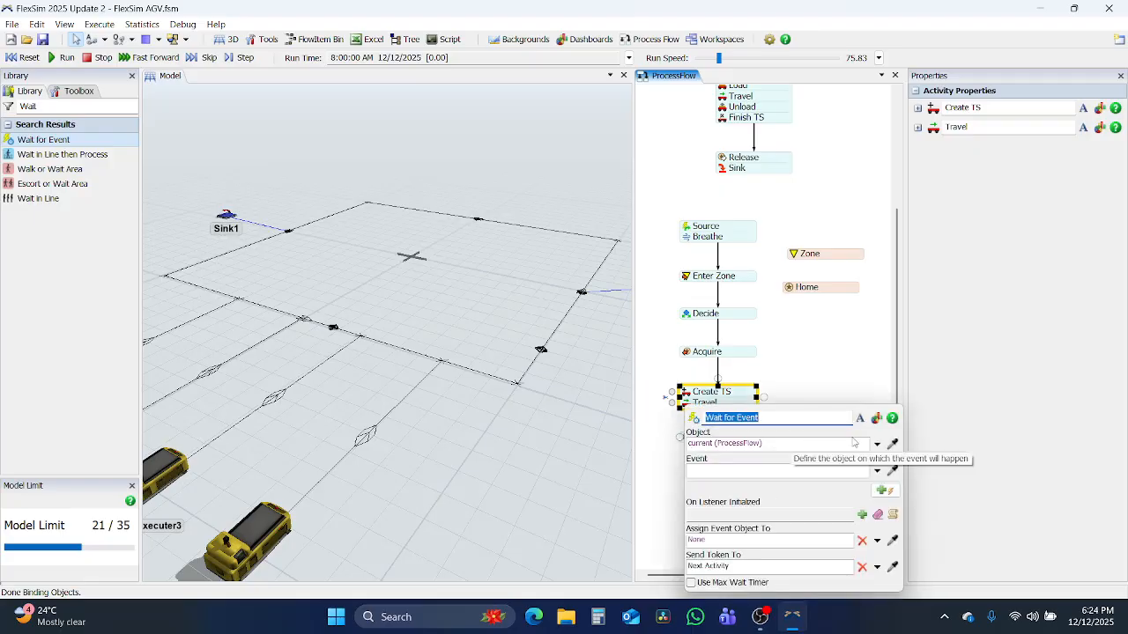
{"action": "left_click", "coordinate": [881, 445]}
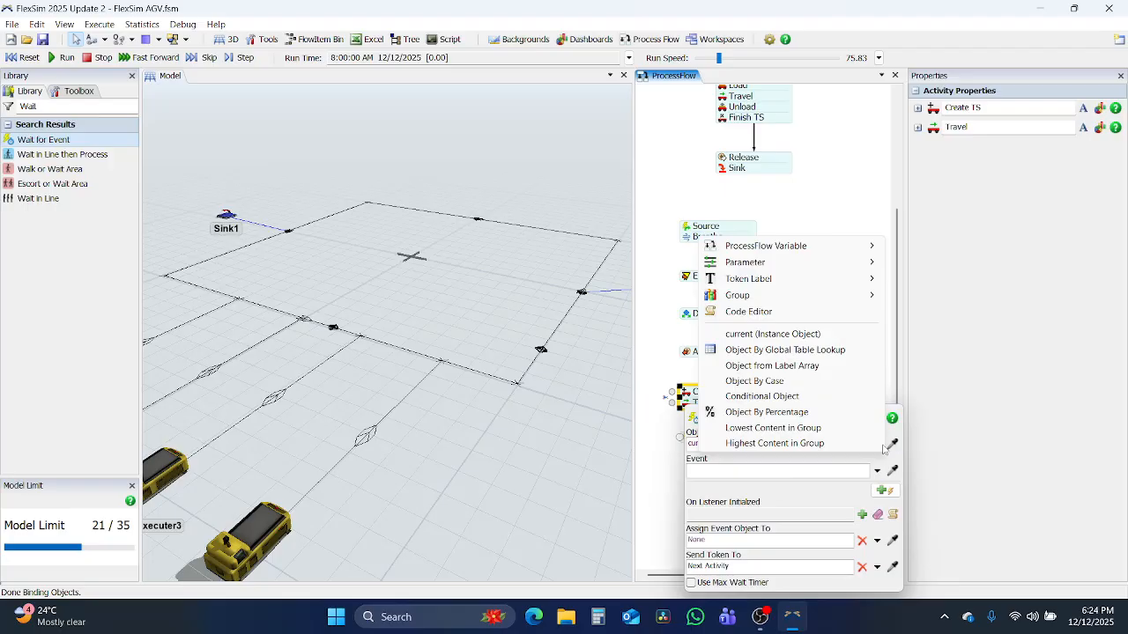
{"action": "left_click", "coordinate": [816, 471]}
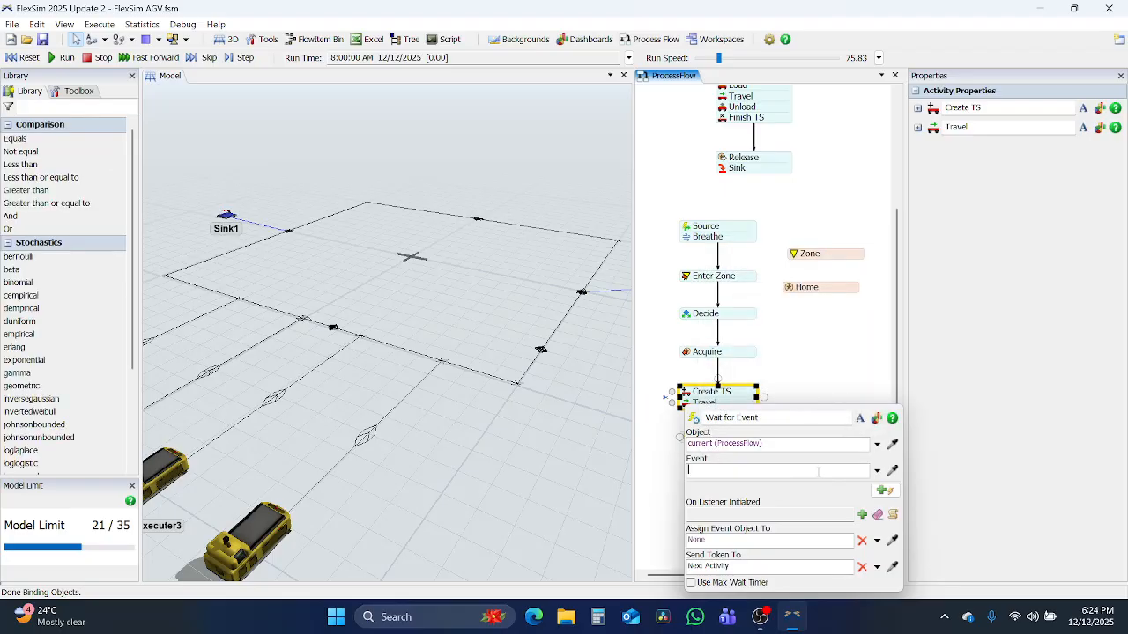
{"action": "left_click", "coordinate": [877, 473]}
{"action": "left_click", "coordinate": [806, 468]}
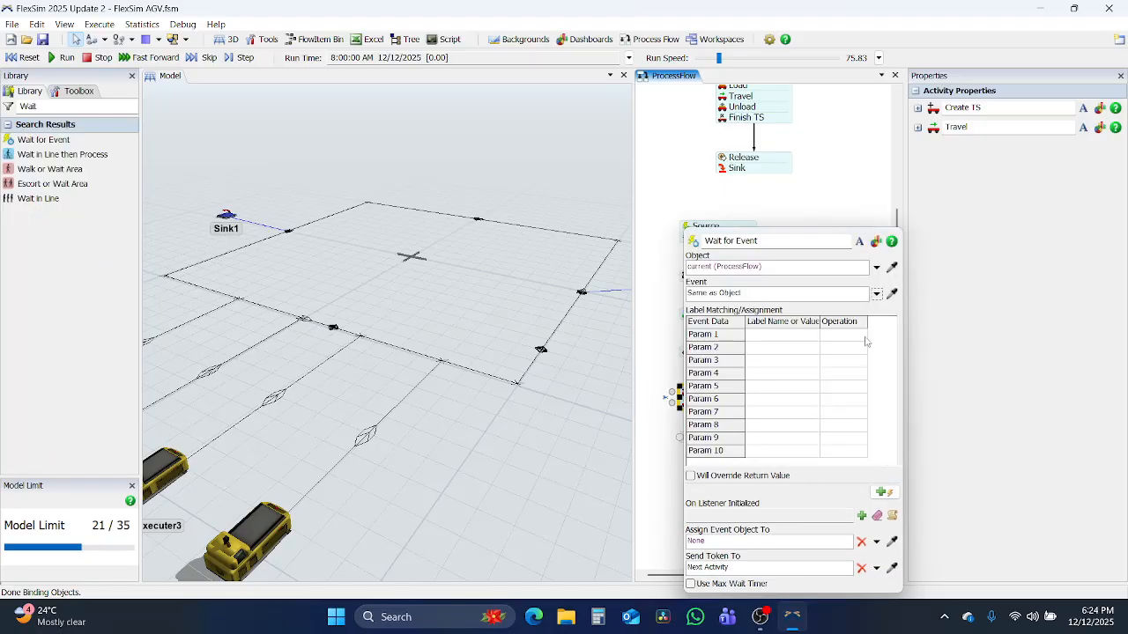
{"action": "left_click", "coordinate": [875, 268]}
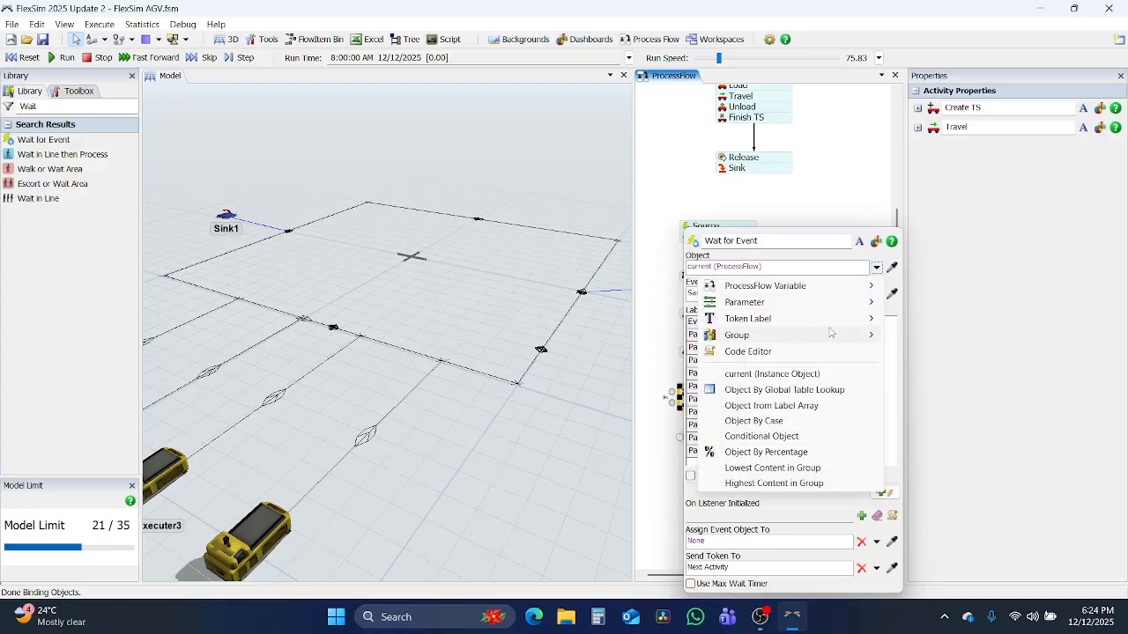
{"action": "mouse_move", "coordinate": [830, 332]}
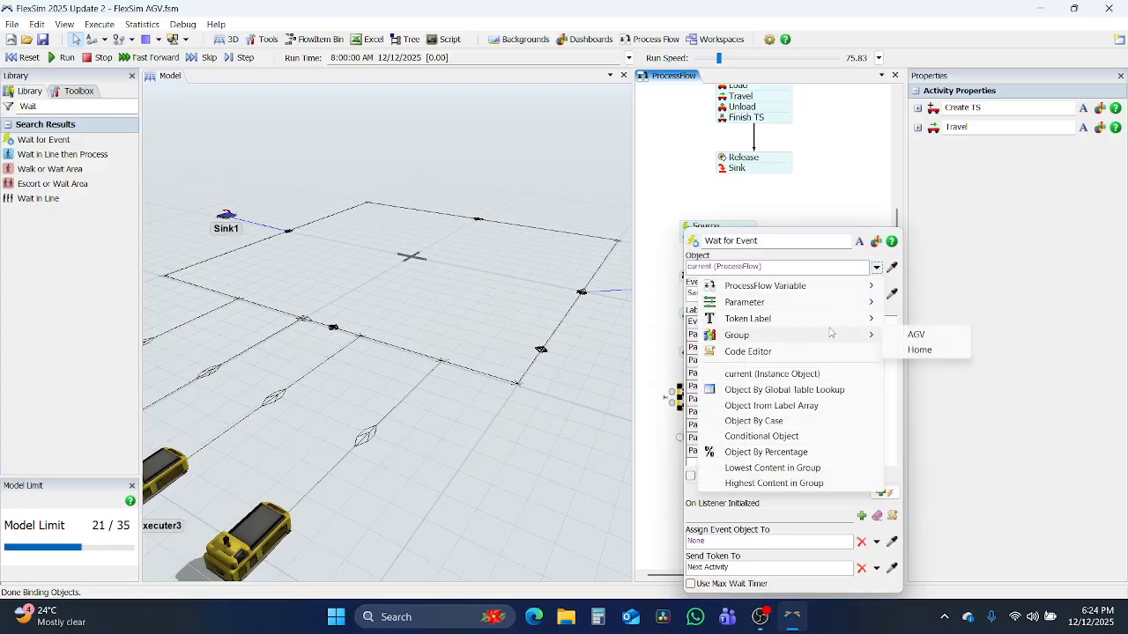
{"action": "left_click", "coordinate": [913, 339]}
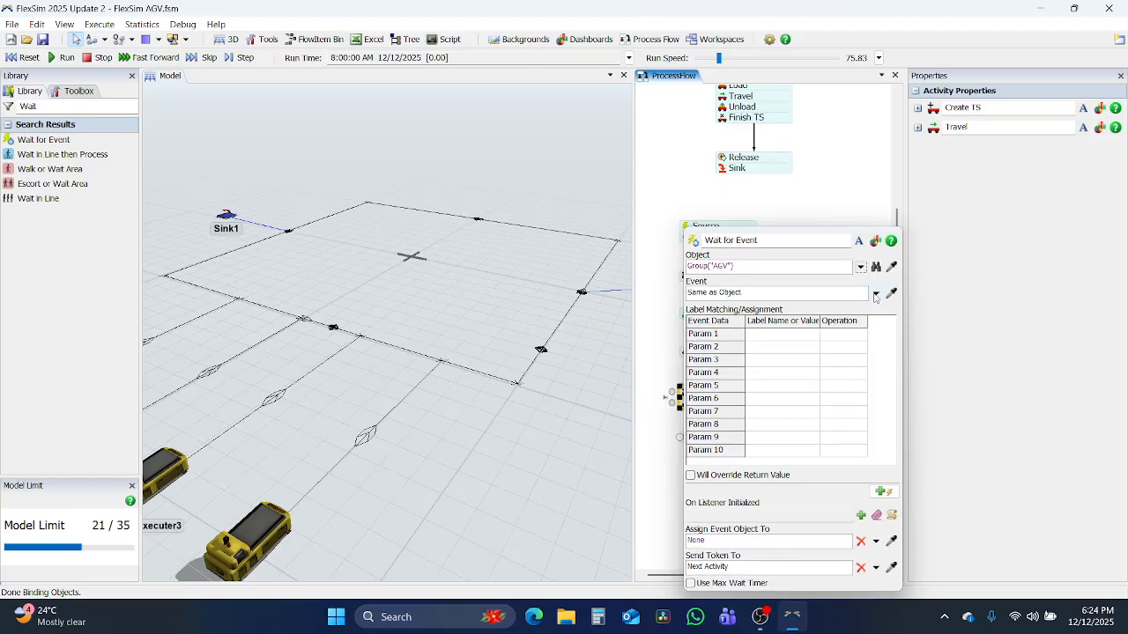
Set the Wait for Event trigger to On Receive Task Sequence and check the activity's settings.
{"action": "left_click", "coordinate": [875, 294]}
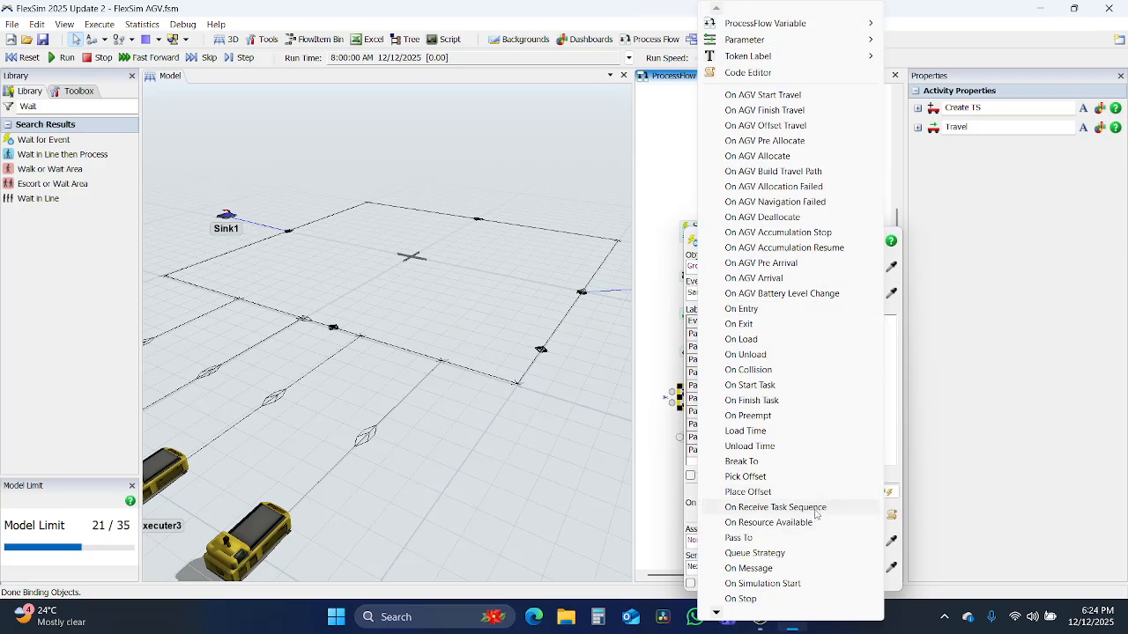
{"action": "left_click", "coordinate": [776, 507]}
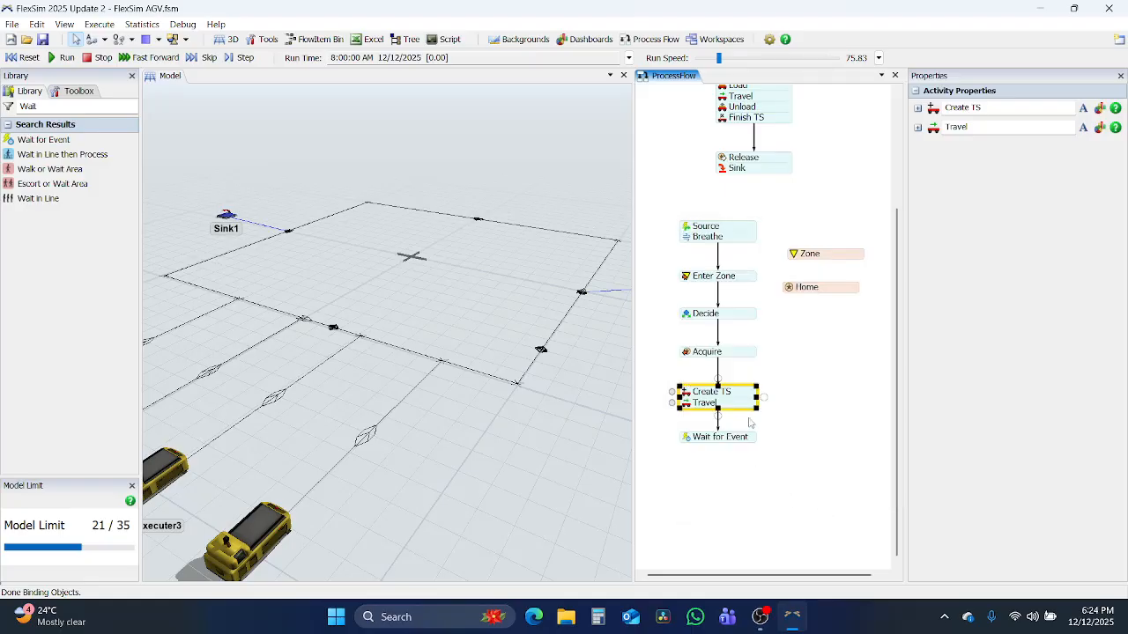
{"action": "left_click", "coordinate": [751, 424]}
{"action": "double_click", "coordinate": [696, 441]}
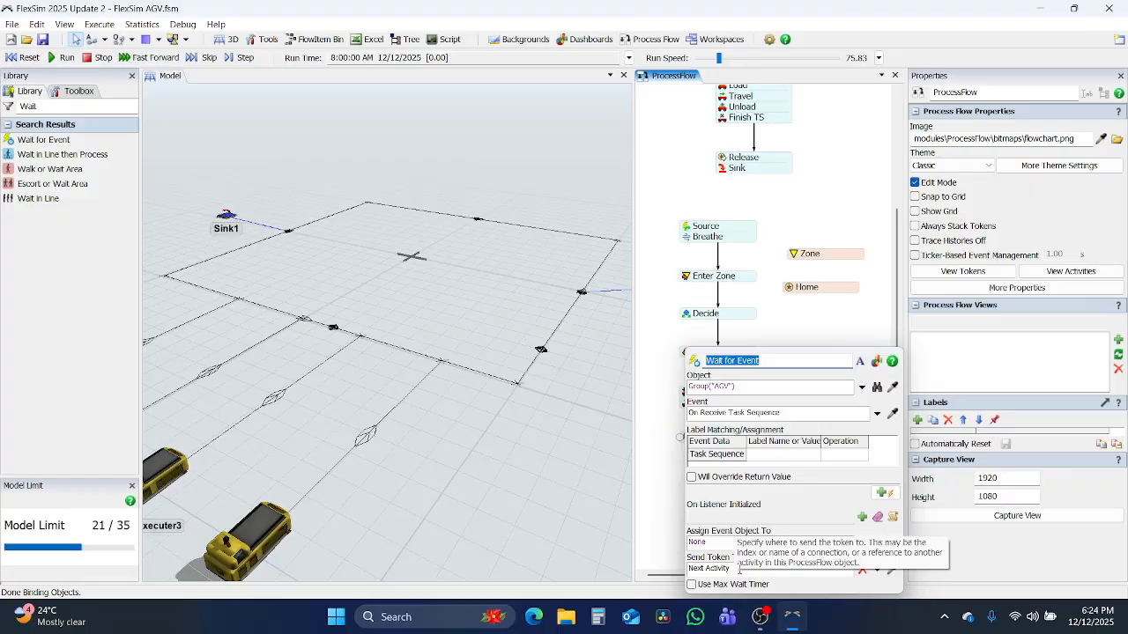
{"action": "left_click", "coordinate": [672, 435]}
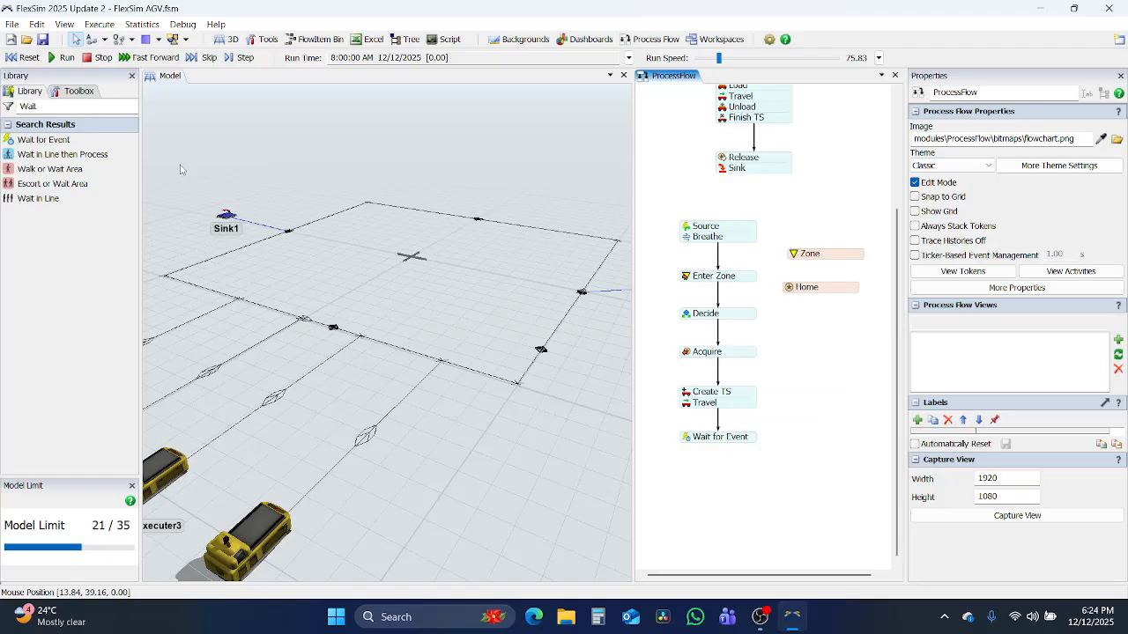
Add a Finish Task Sequence activity beneath Wait for Event and attach a Release Resource activity directly below it.
{"action": "double_click", "coordinate": [81, 106]}
{"action": "type", "text": "Finis"}
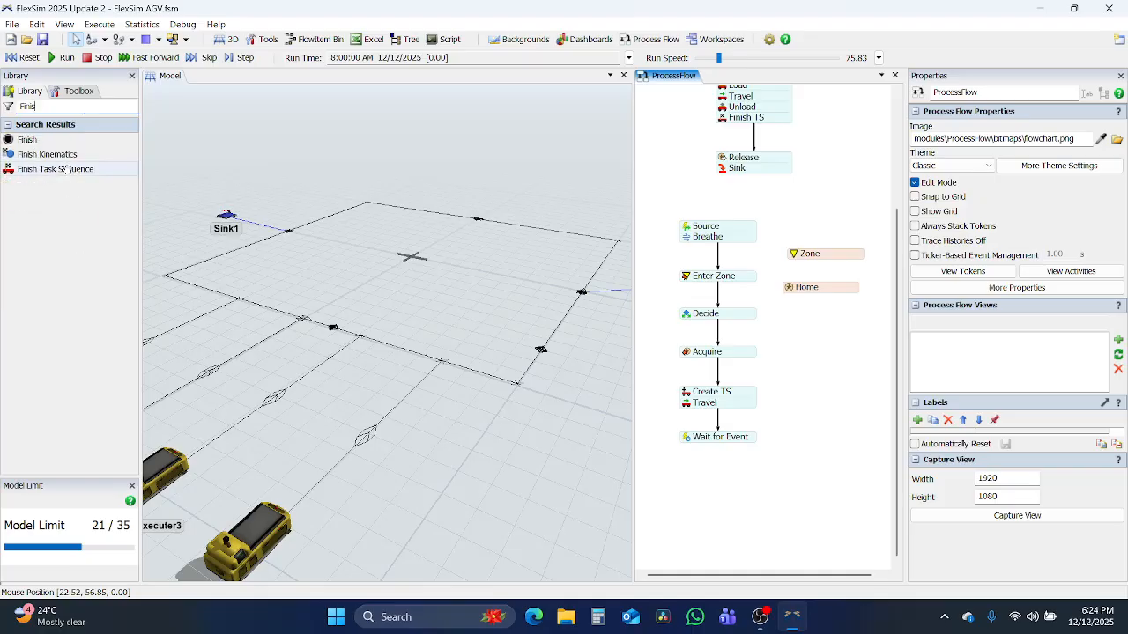
{"action": "left_click_drag", "start_coordinate": [67, 170], "coordinate": [720, 464]}
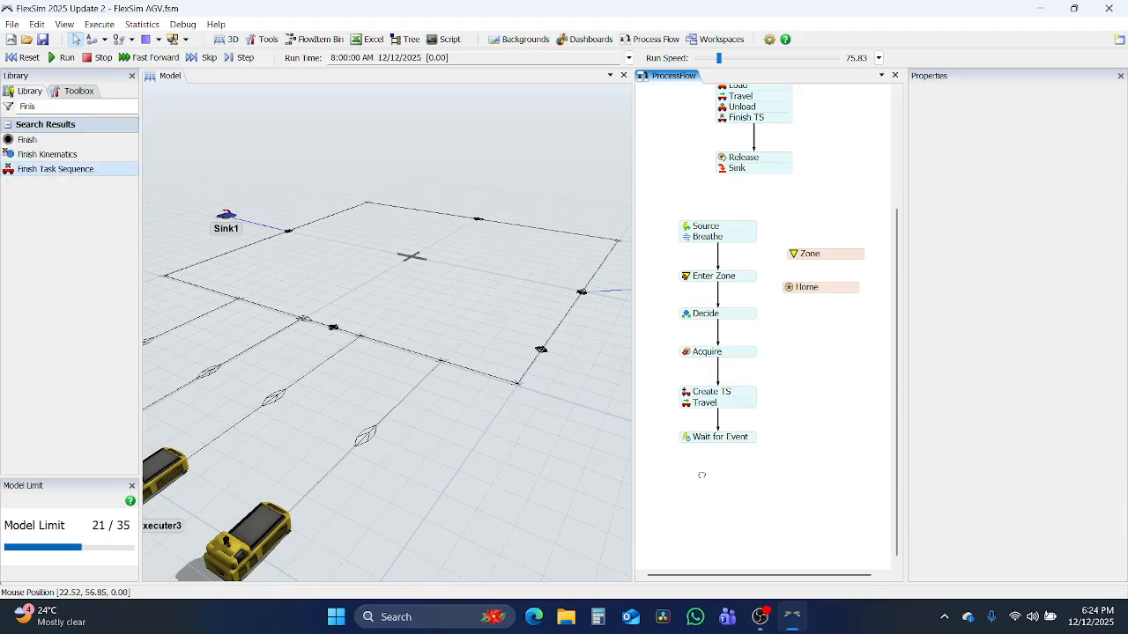
{"action": "left_click_drag", "start_coordinate": [761, 472], "coordinate": [737, 485]}
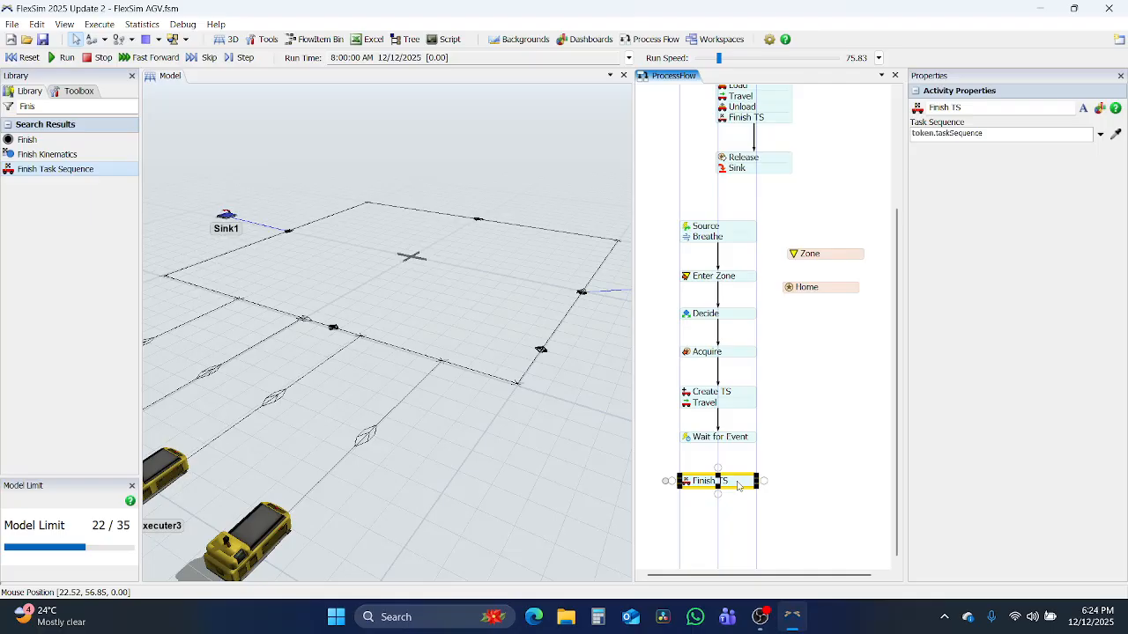
{"action": "double_click", "coordinate": [60, 105]}
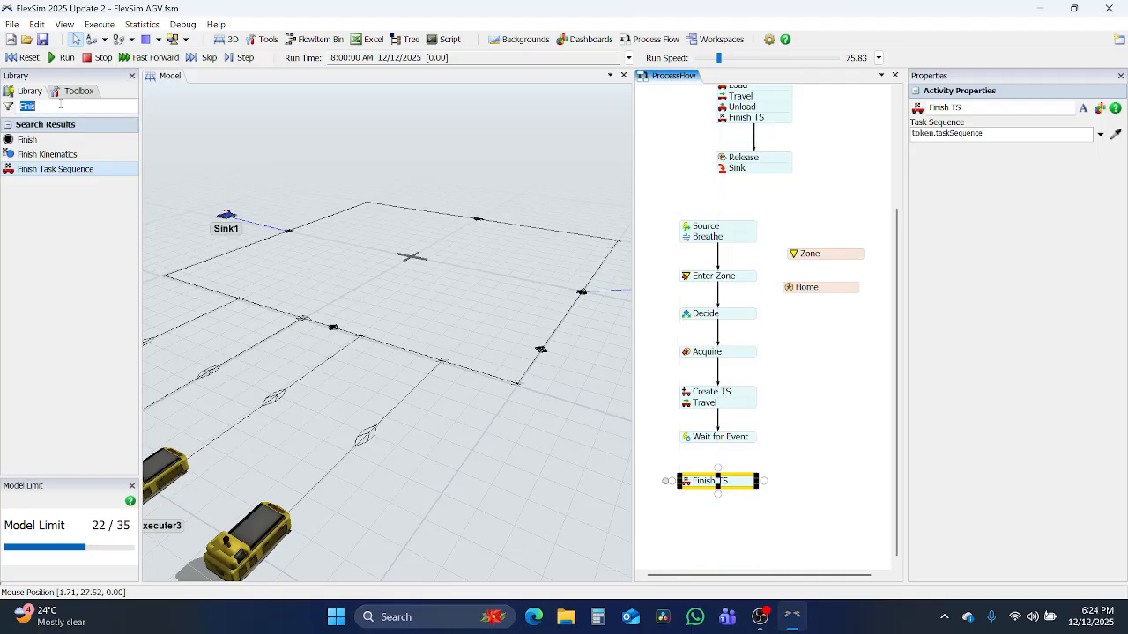
{"action": "type", "text": "Rele"}
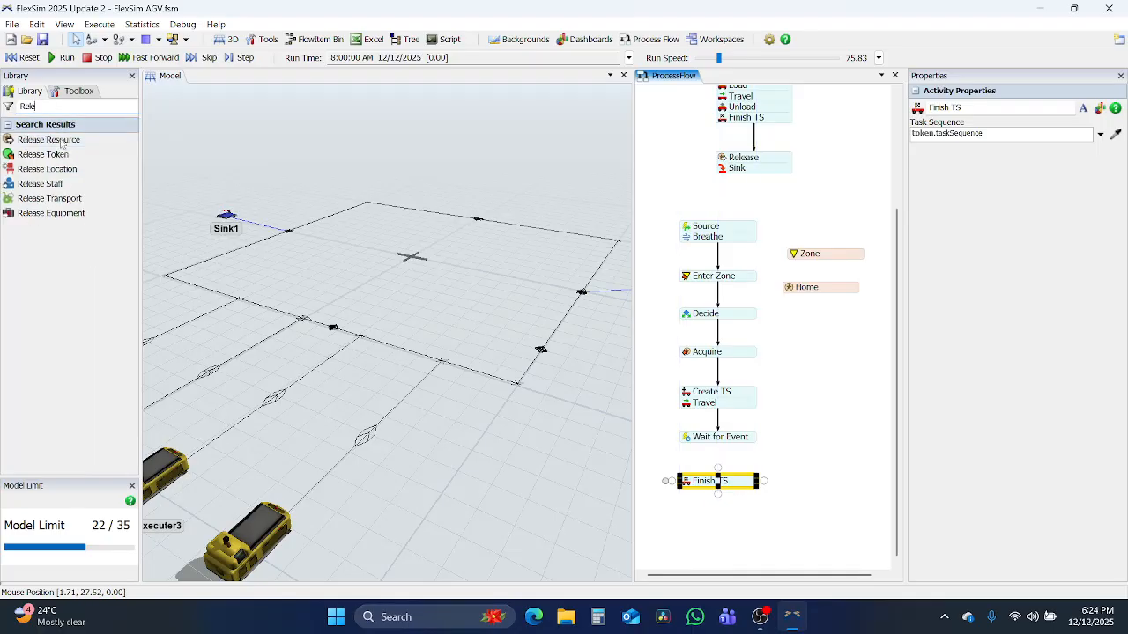
{"action": "left_click_drag", "start_coordinate": [62, 139], "coordinate": [710, 496]}
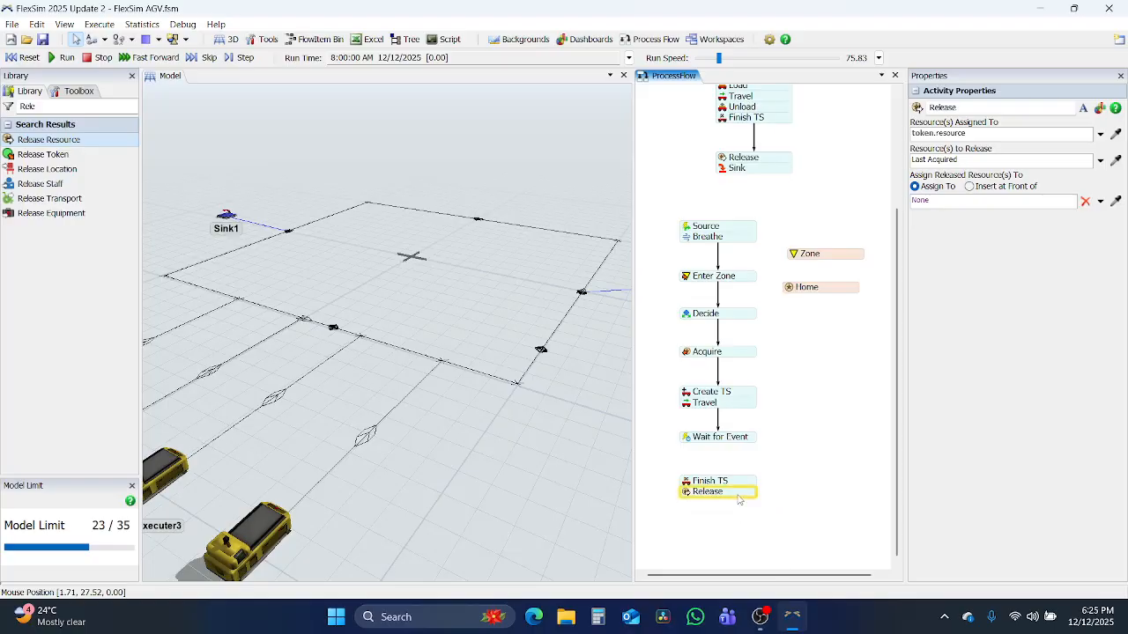
{"action": "left_click", "coordinate": [739, 498]}
Add a Sink activity beneath the new Finish TS and Release block and align it with the flow.
{"action": "double_click", "coordinate": [66, 104]}
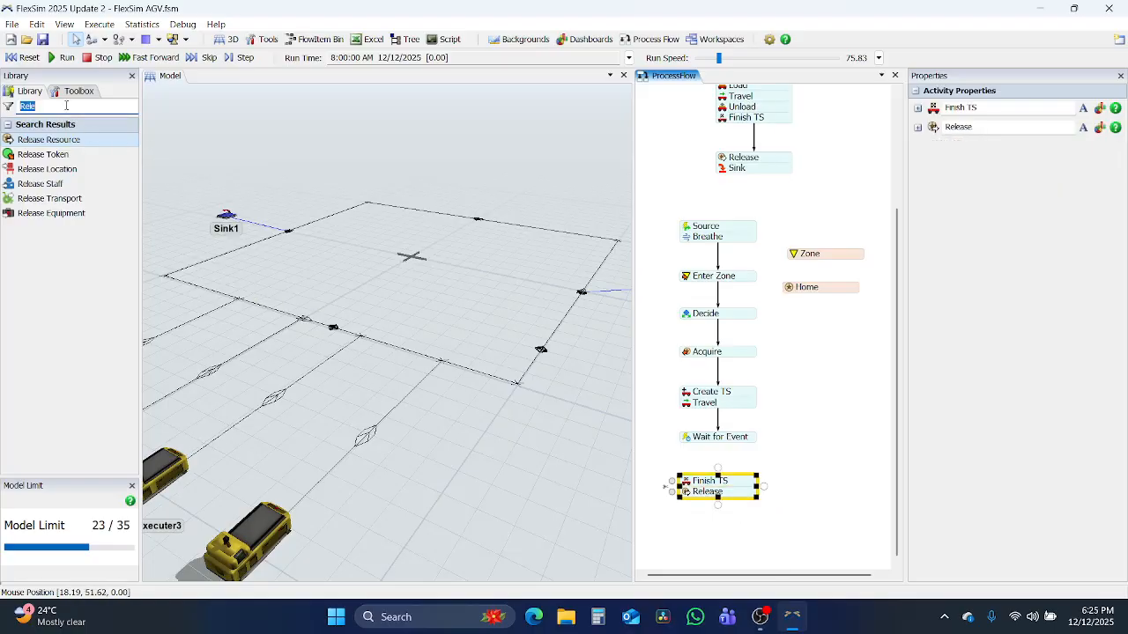
{"action": "type", "text": "Sink"}
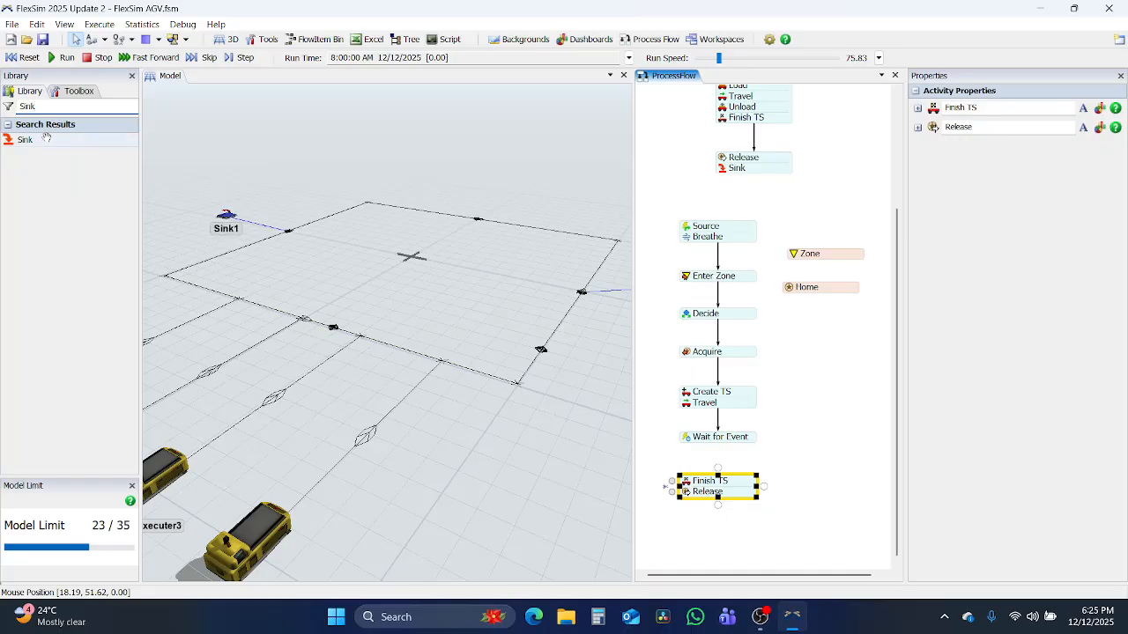
{"action": "left_click_drag", "start_coordinate": [46, 137], "coordinate": [683, 505]}
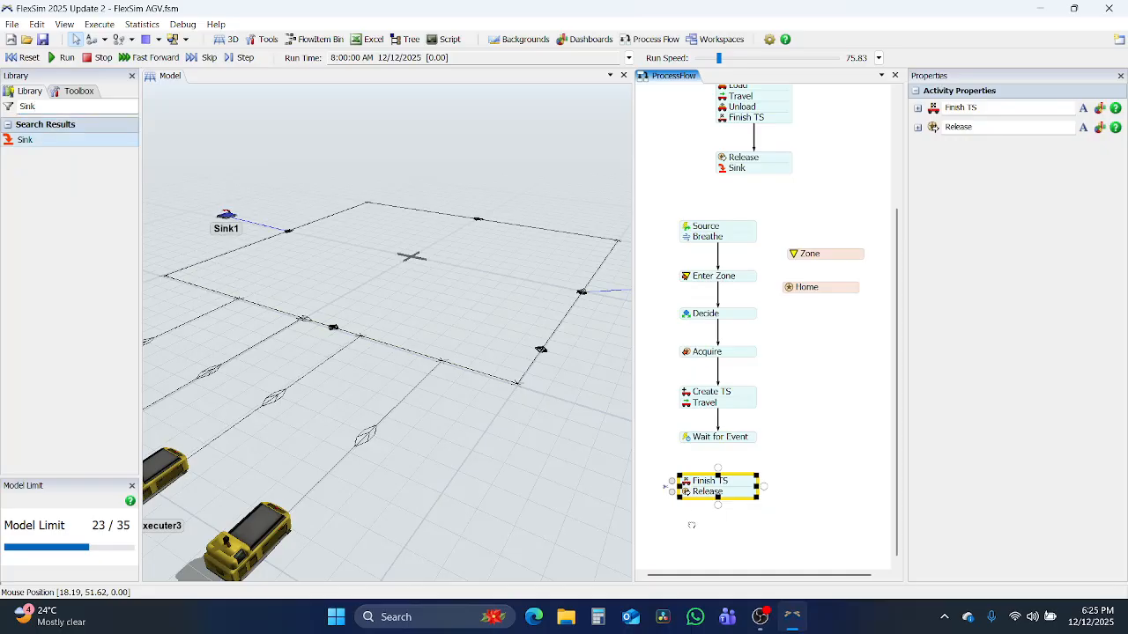
{"action": "left_click", "coordinate": [692, 525]}
{"action": "left_click_drag", "start_coordinate": [743, 534], "coordinate": [730, 532]}
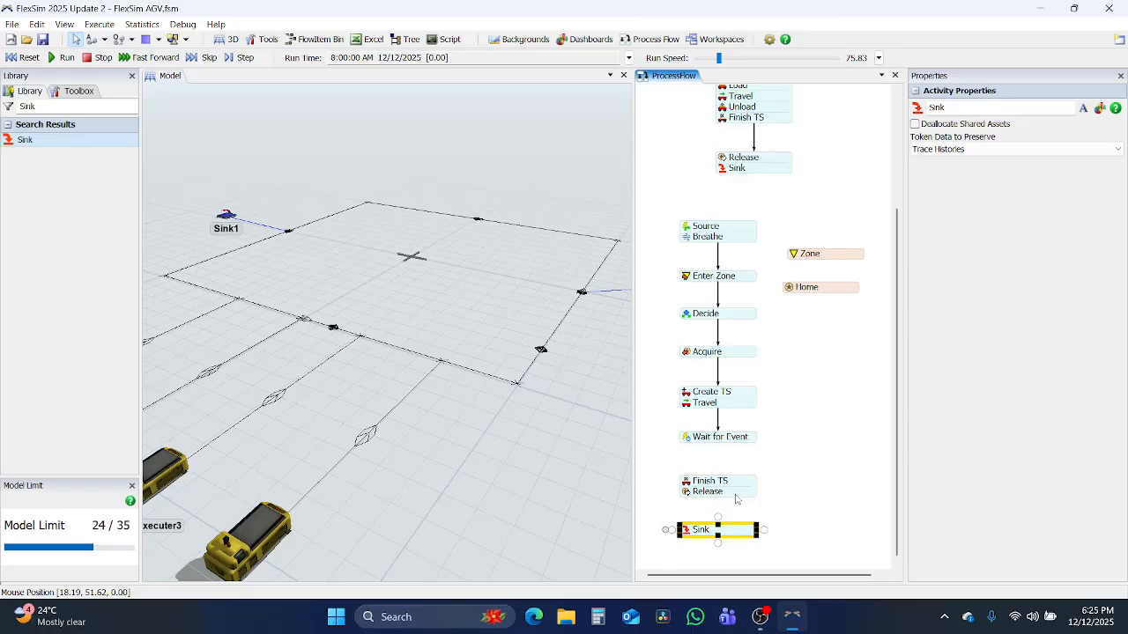
Connect the Finish TS and Release block to the Sink, and connect Wait for Event to that block.
{"action": "left_click", "coordinate": [739, 487]}
{"action": "left_click_drag", "start_coordinate": [721, 508], "coordinate": [717, 531]}
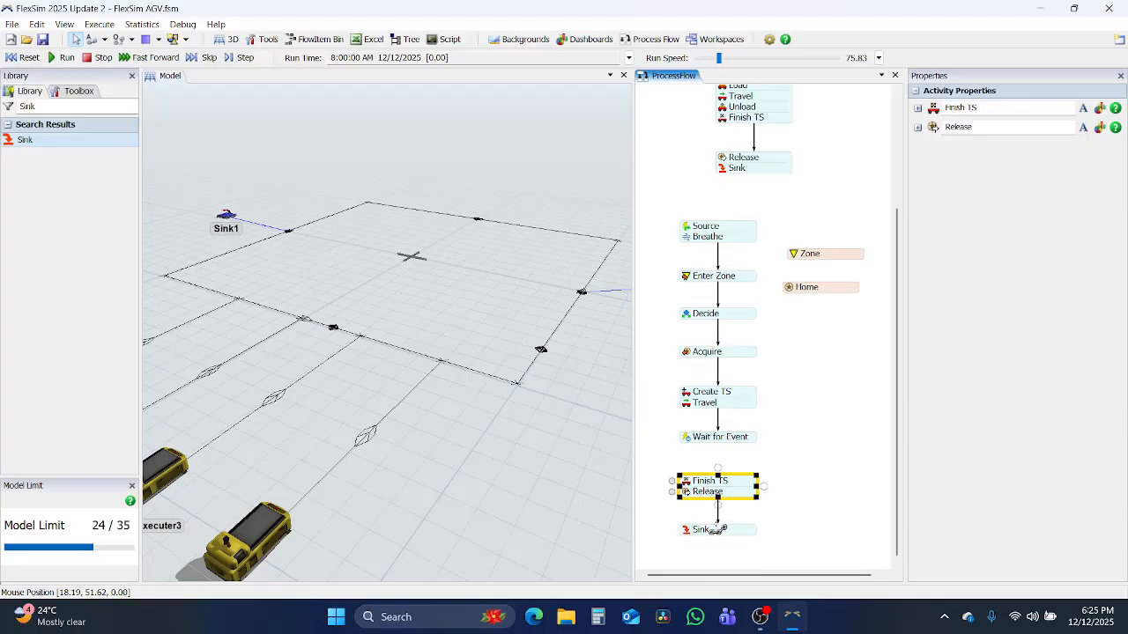
{"action": "left_click_drag", "start_coordinate": [718, 445], "coordinate": [718, 476]}
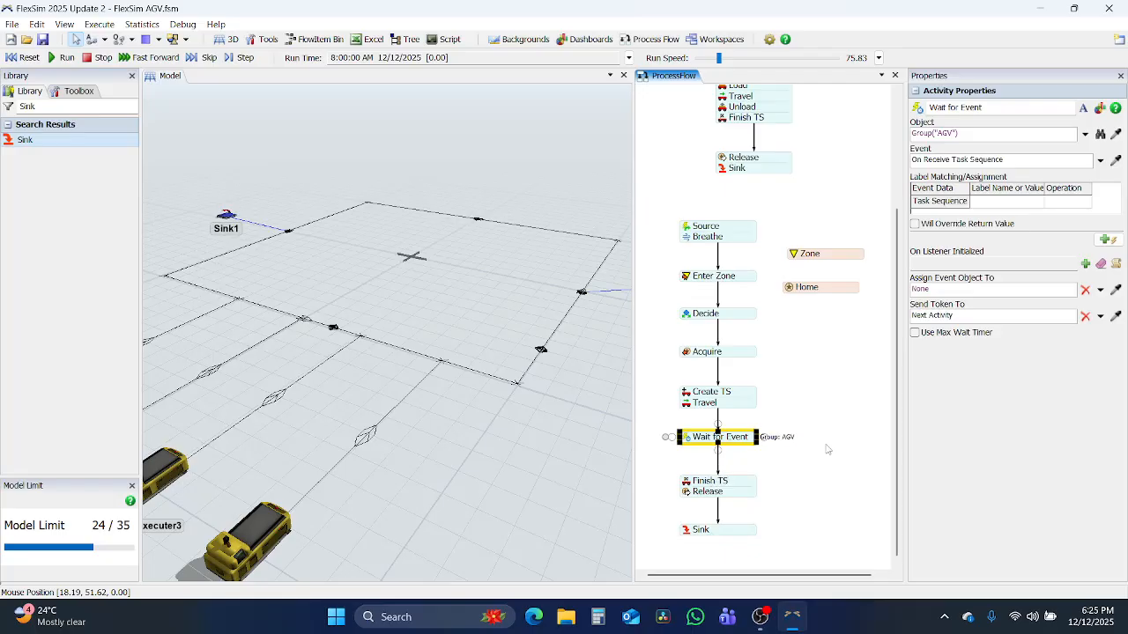
{"action": "left_click", "coordinate": [832, 478]}
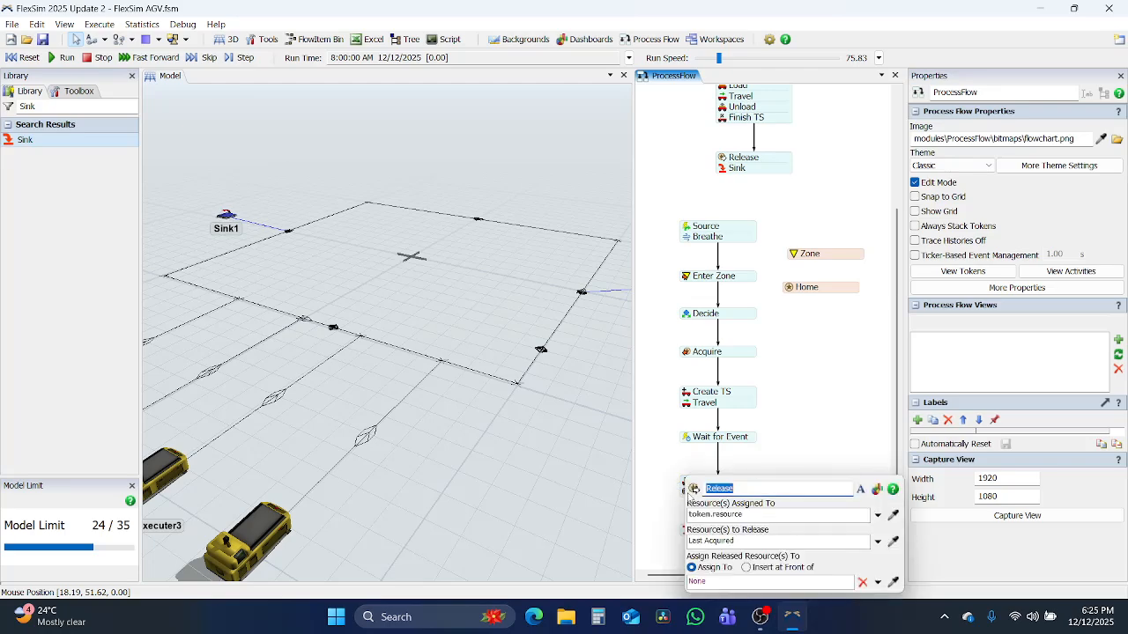
Set the new Release activity's assigned resource reference to token.homeLocation.
{"action": "double_click", "coordinate": [720, 492]}
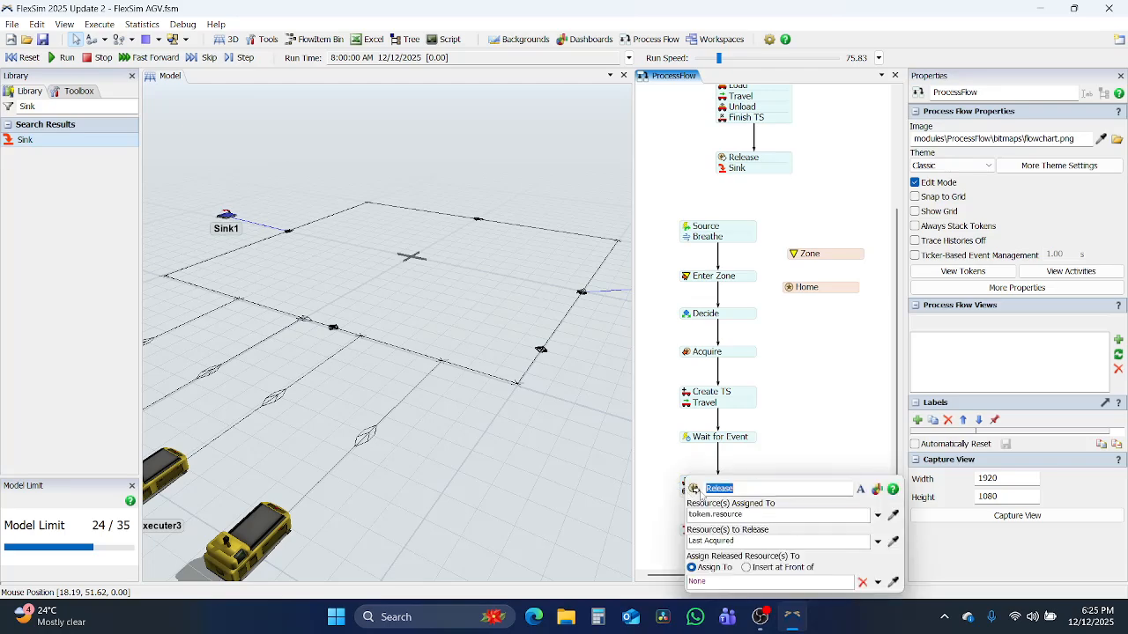
{"action": "double_click", "coordinate": [691, 353]}
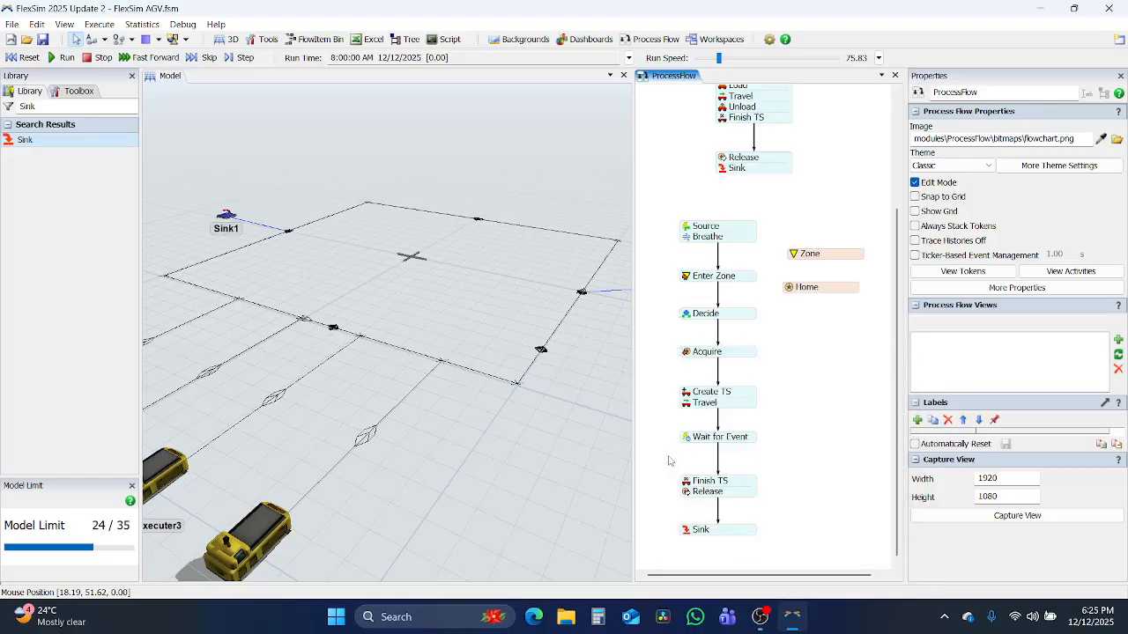
{"action": "double_click", "coordinate": [746, 486]}
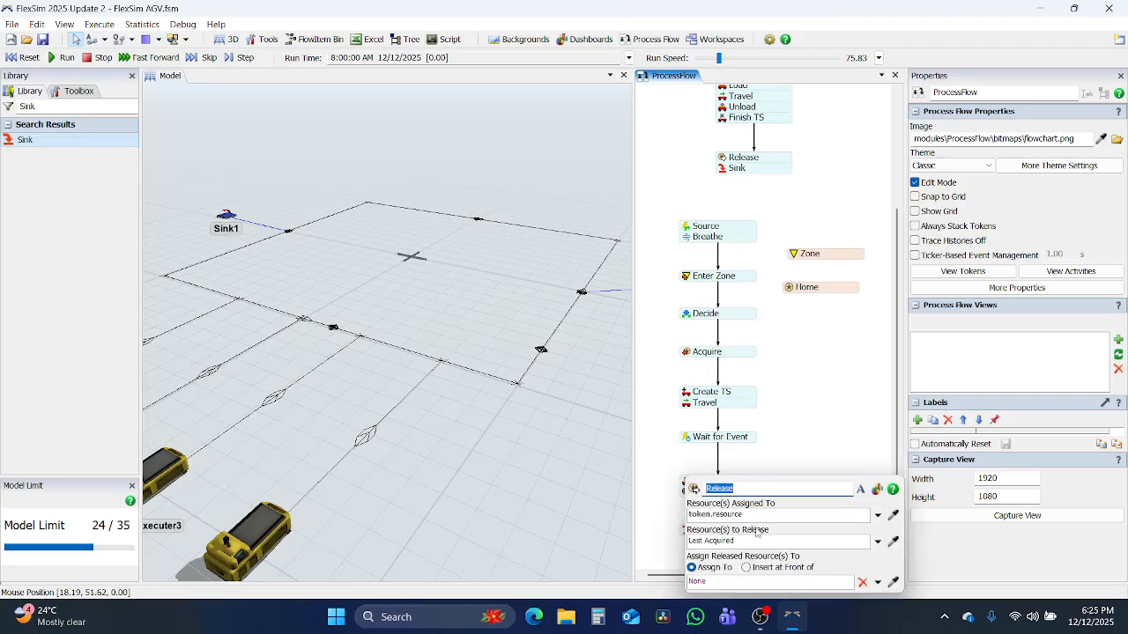
{"action": "left_click", "coordinate": [755, 514]}
{"action": "double_click", "coordinate": [755, 513]}
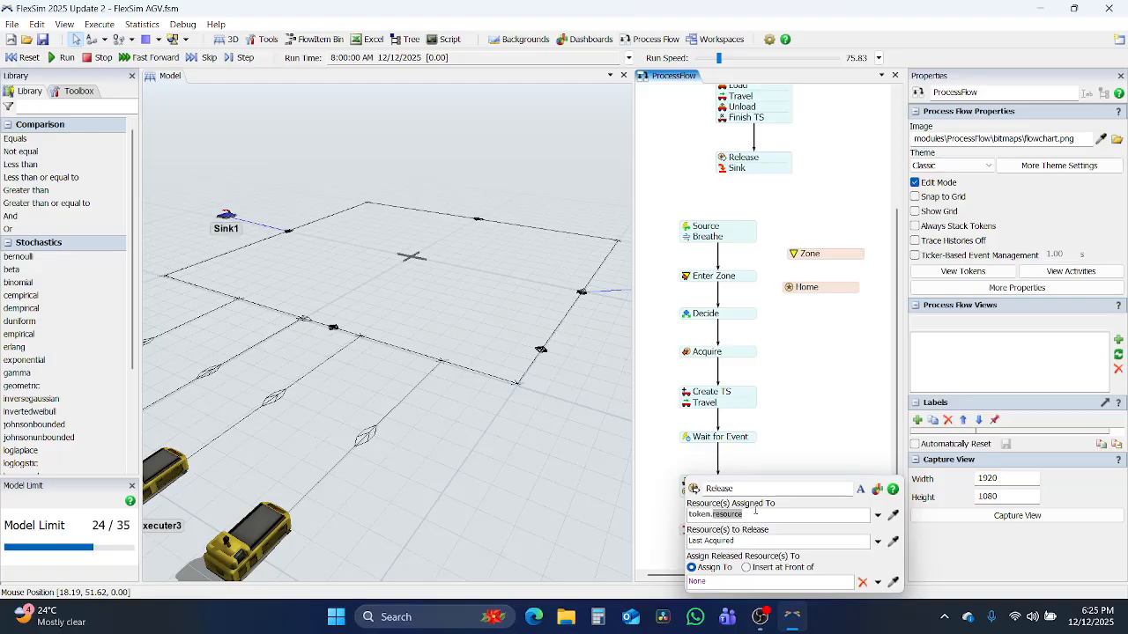
{"action": "type", "text": "homeLo"}
{"action": "key", "text": "Return"}
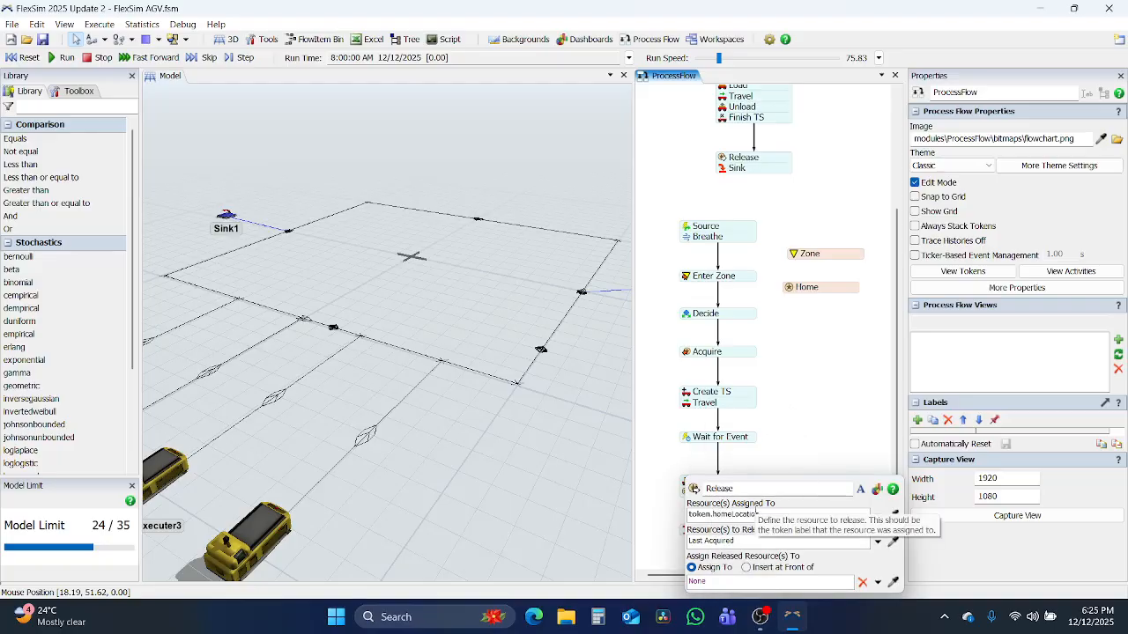
{"action": "left_click", "coordinate": [807, 430]}
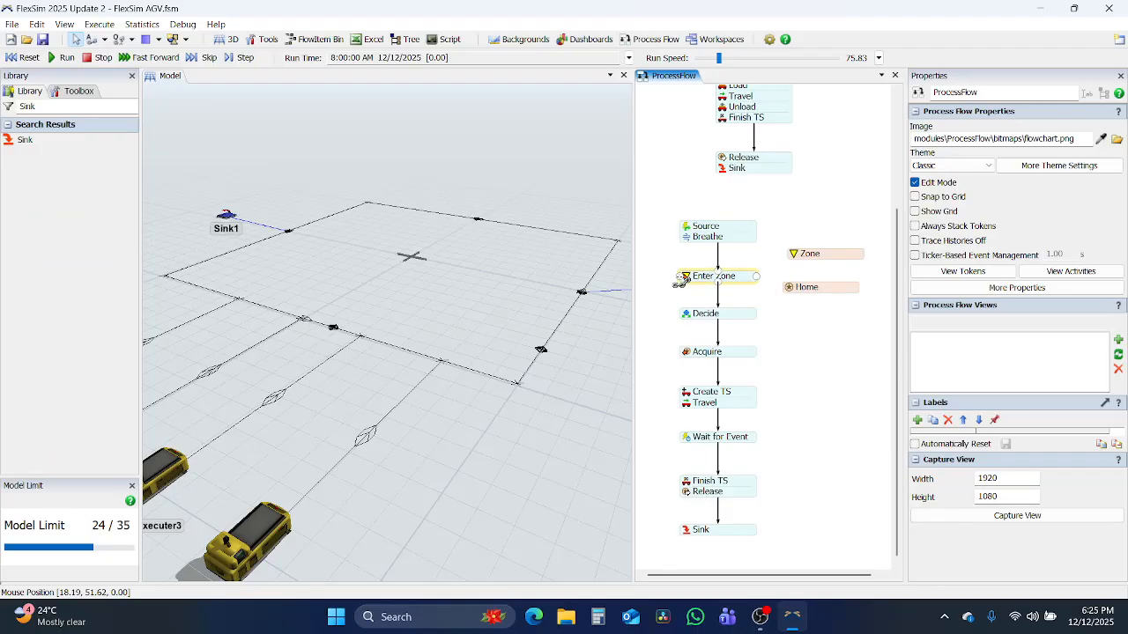
{"action": "left_click_drag", "start_coordinate": [683, 278], "coordinate": [654, 315]}
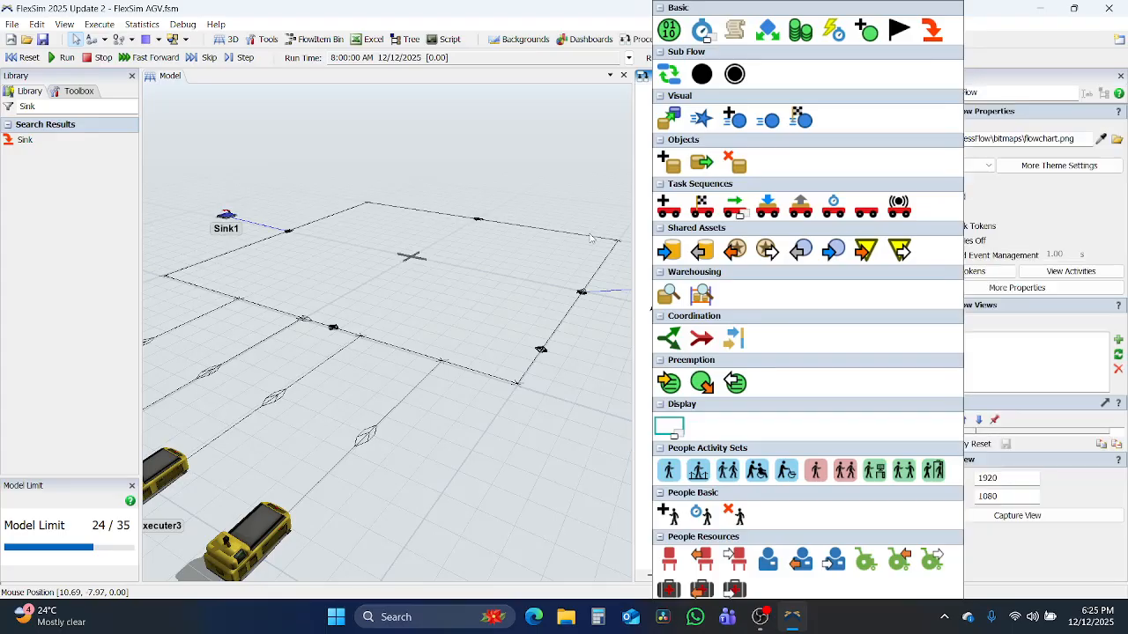
{"action": "left_click", "coordinate": [596, 312]}
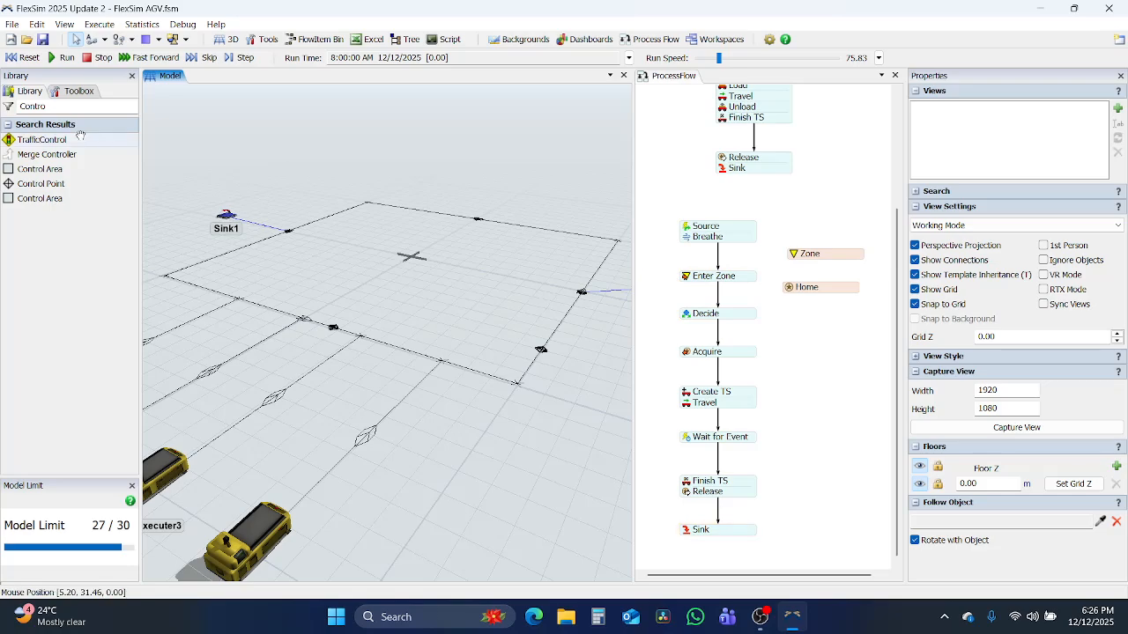
{"action": "double_click", "coordinate": [55, 106]}
{"action": "type", "text": "E"}
{"action": "key", "text": "BackSpace"}
{"action": "type", "text": "Zone"}
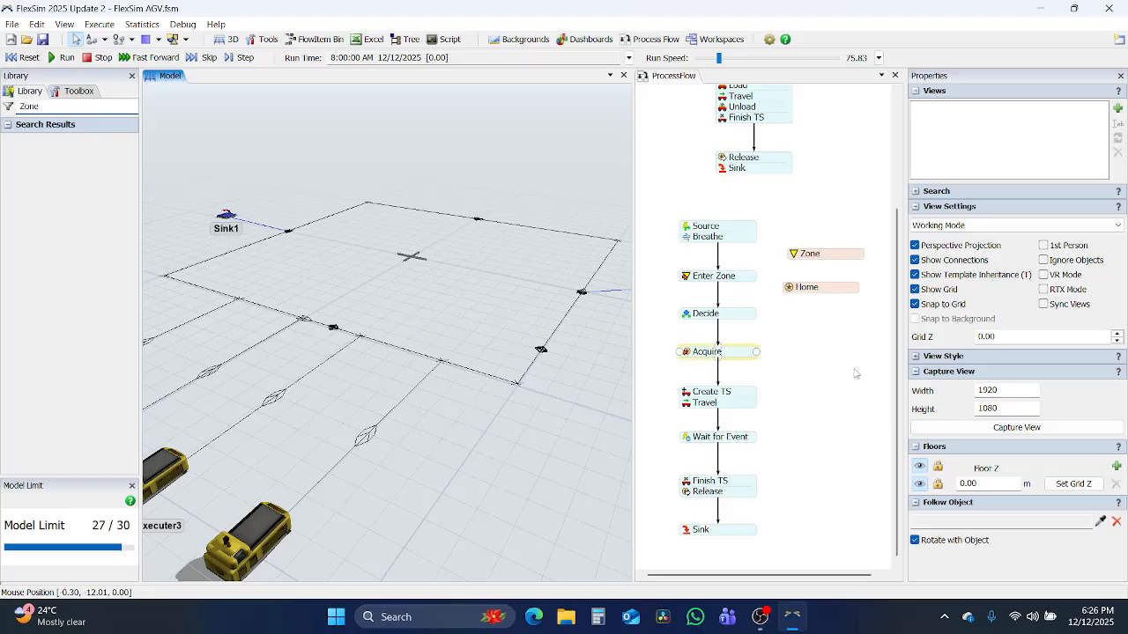
{"action": "left_click", "coordinate": [639, 311]}
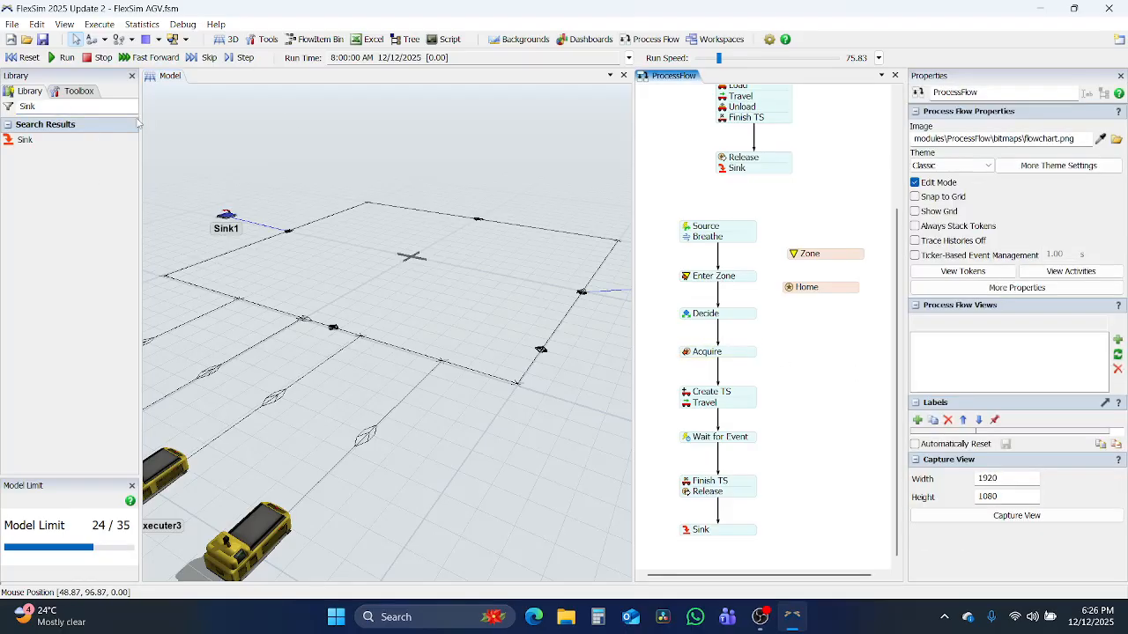
Add an Exit Zone activity between the Release and Sink activities, moving the Sink down to make room.
{"action": "double_click", "coordinate": [93, 106]}
{"action": "type", "text": "Zone"}
{"action": "left_click", "coordinate": [42, 169]}
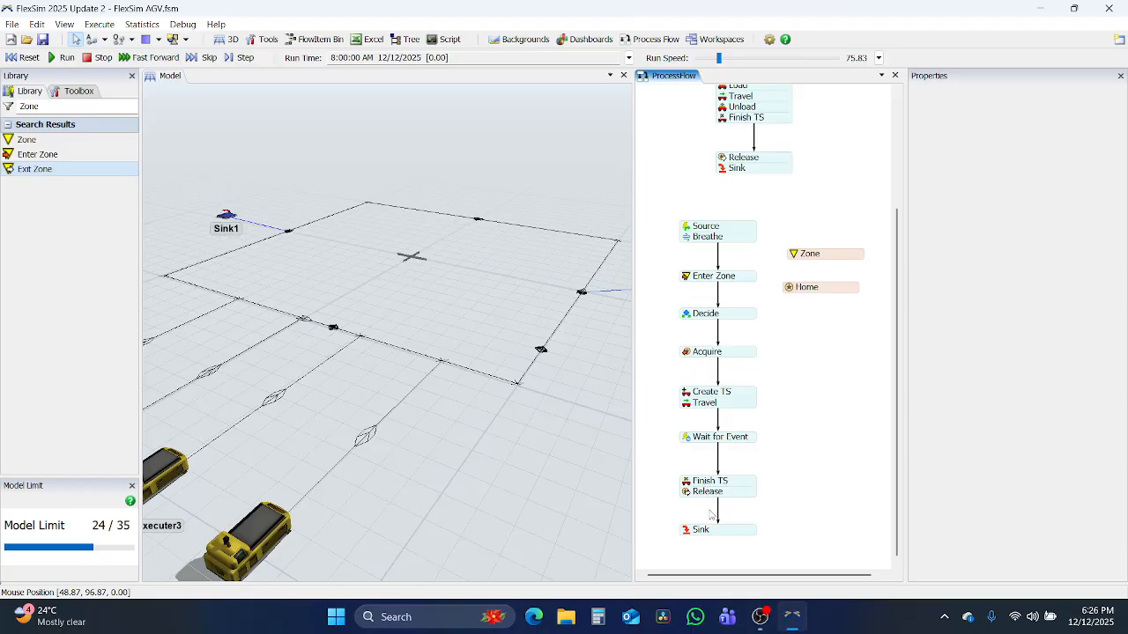
{"action": "left_click", "coordinate": [710, 515]}
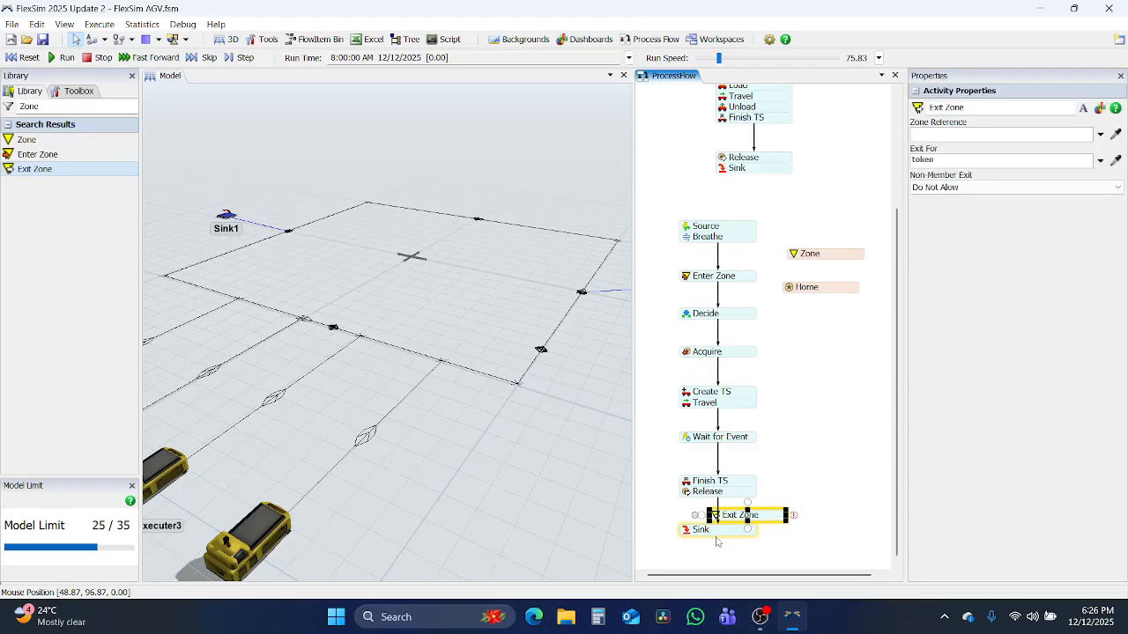
{"action": "mouse_move", "coordinate": [715, 529]}
{"action": "left_mouse_down"}
{"action": "mouse_move", "coordinate": [716, 553]}
{"action": "mouse_move", "coordinate": [745, 521]}
{"action": "mouse_move", "coordinate": [718, 544]}
{"action": "left_mouse_up"}
Delete the connector from Release to Sink and connect Release to Exit Zone and Exit Zone to Sink.
{"action": "left_click", "coordinate": [718, 542]}
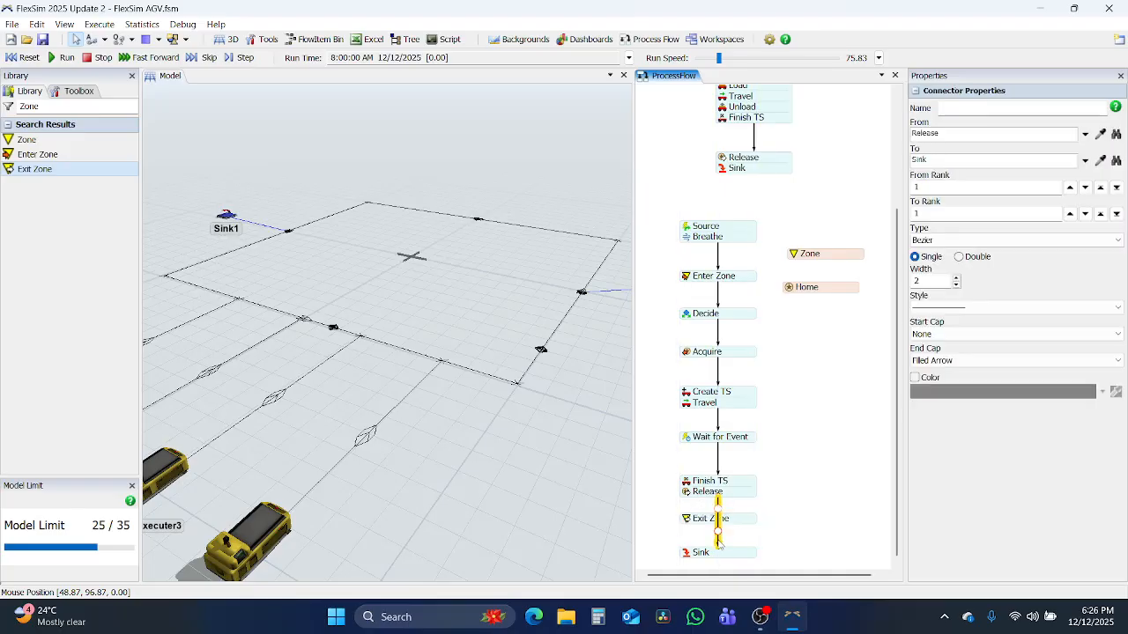
{"action": "key", "text": "Delete"}
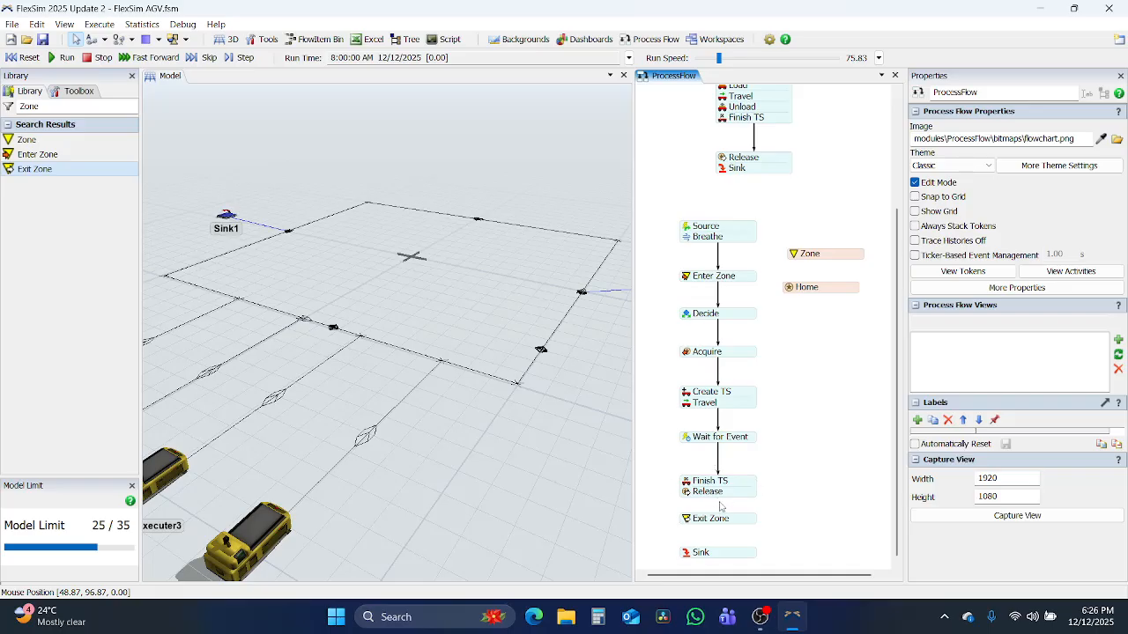
{"action": "left_click_drag", "start_coordinate": [718, 499], "coordinate": [719, 552]}
{"action": "left_click", "coordinate": [812, 519]}
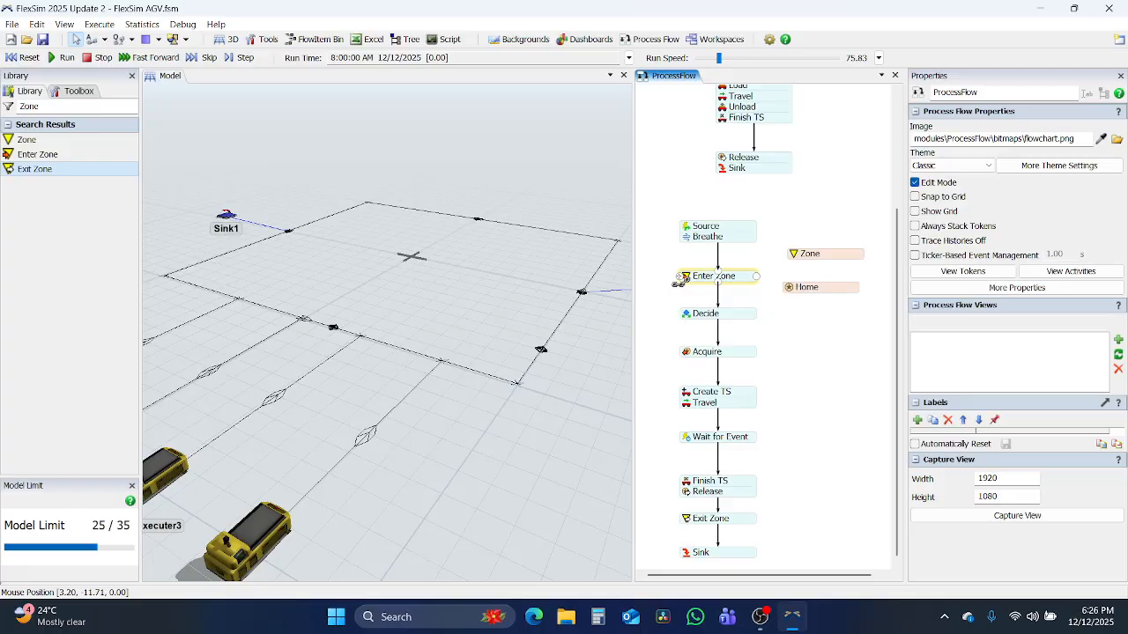
Connect Enter Zone to the Sink and Decide to Exit Zone as alternative exit routes.
{"action": "left_click_drag", "start_coordinate": [680, 279], "coordinate": [685, 557]}
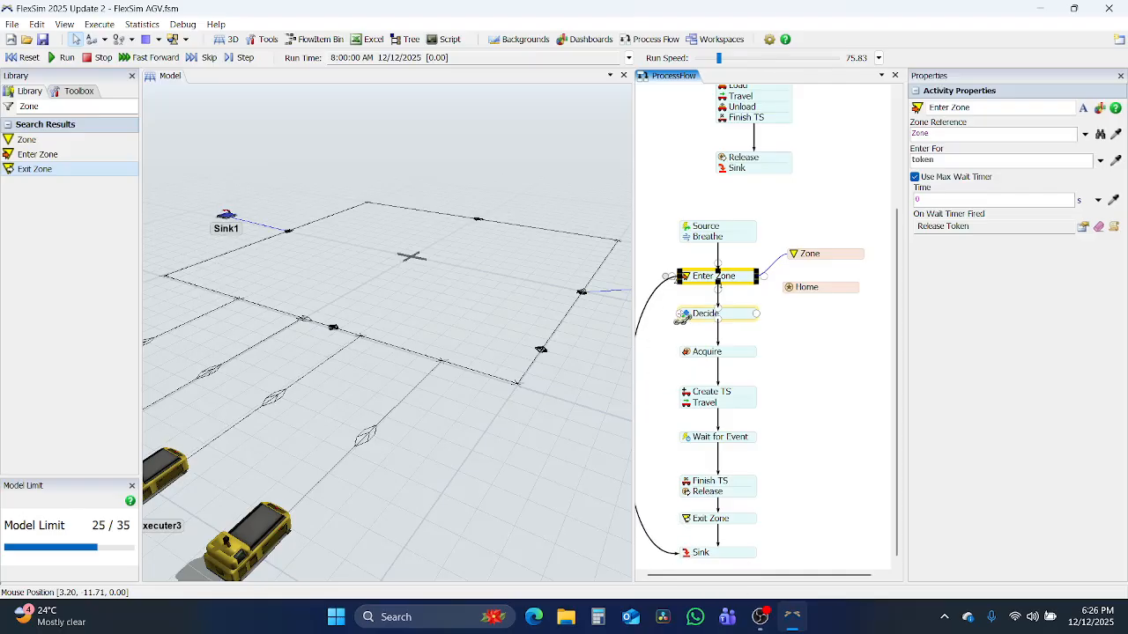
{"action": "left_click_drag", "start_coordinate": [680, 319], "coordinate": [678, 528]}
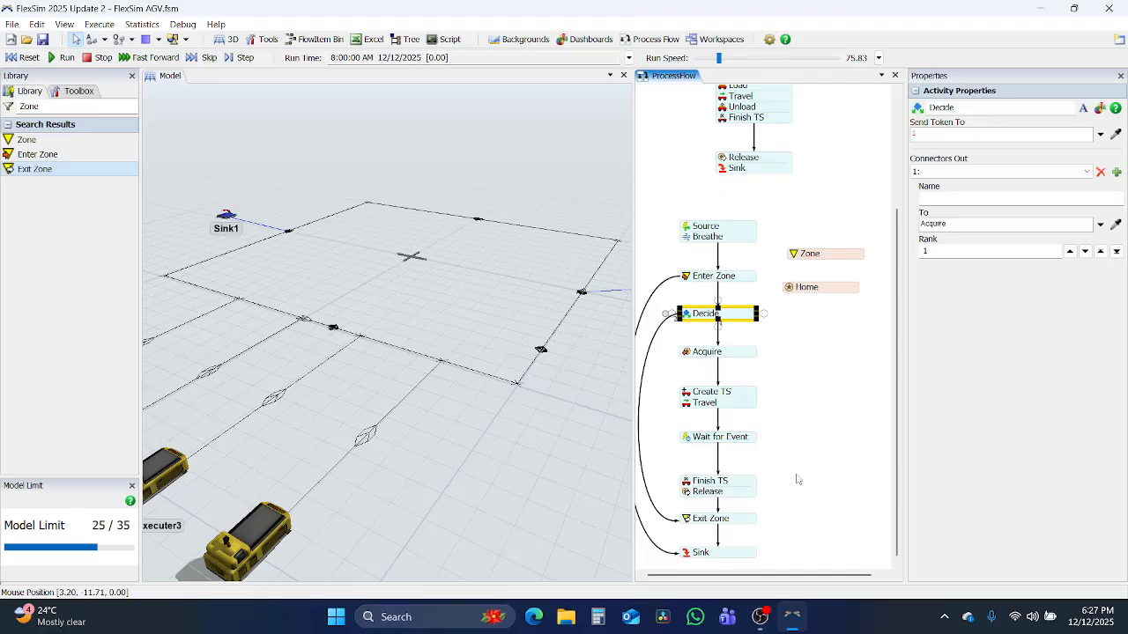
{"action": "left_click_drag", "start_coordinate": [797, 475], "coordinate": [841, 406]}
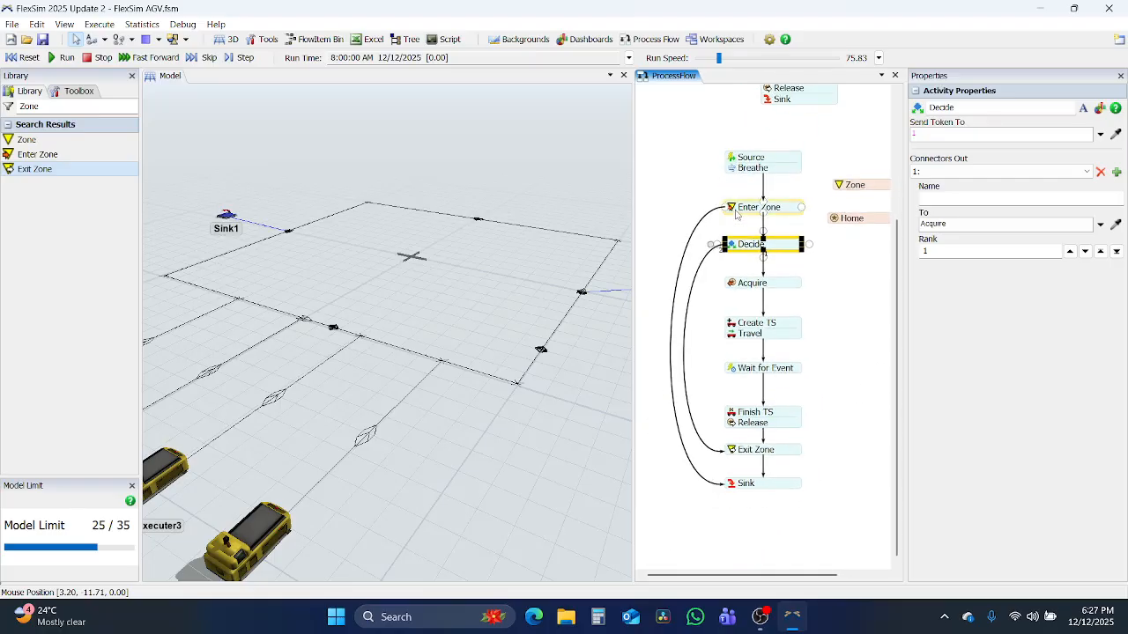
Check the release token destination in Enter Zone's max wait timer settings.
{"action": "double_click", "coordinate": [733, 210]}
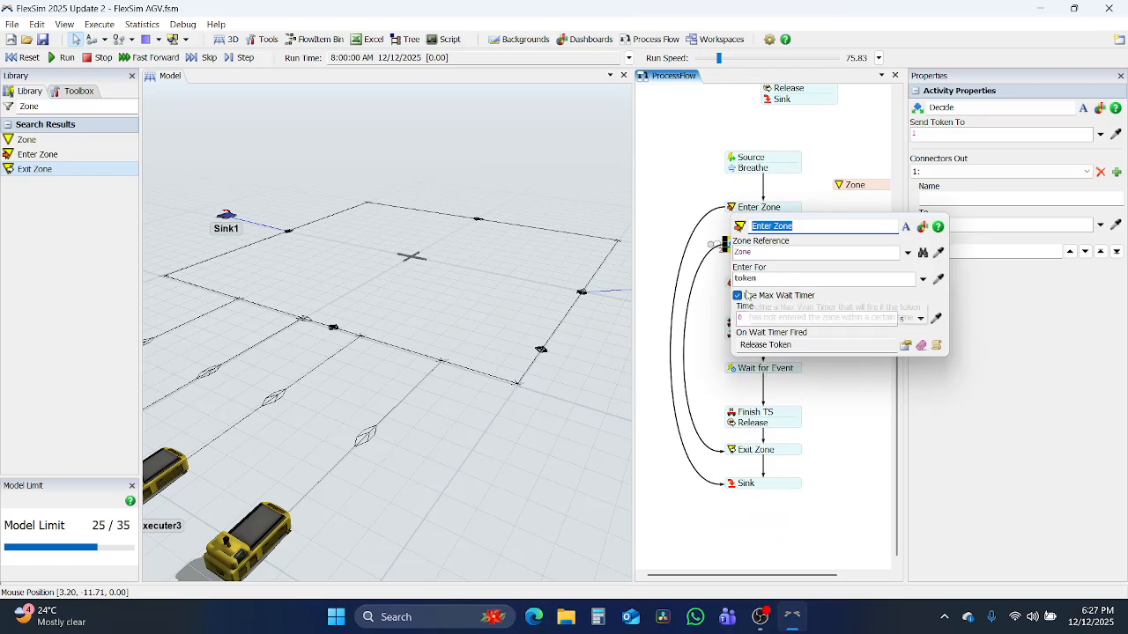
{"action": "left_click", "coordinate": [905, 346]}
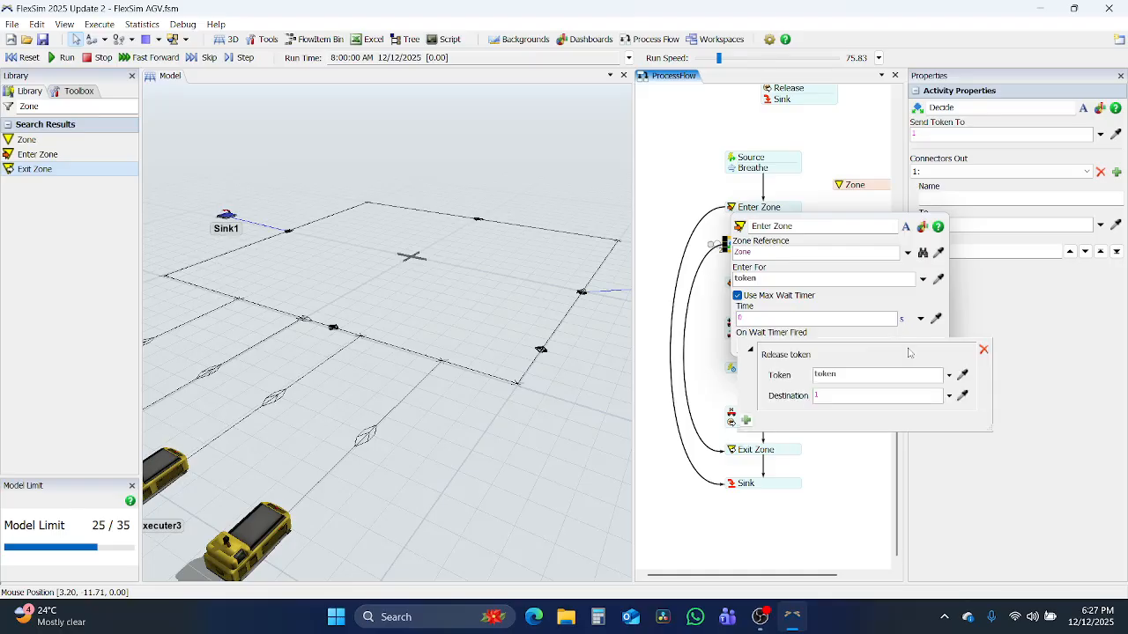
{"action": "left_click", "coordinate": [841, 395]}
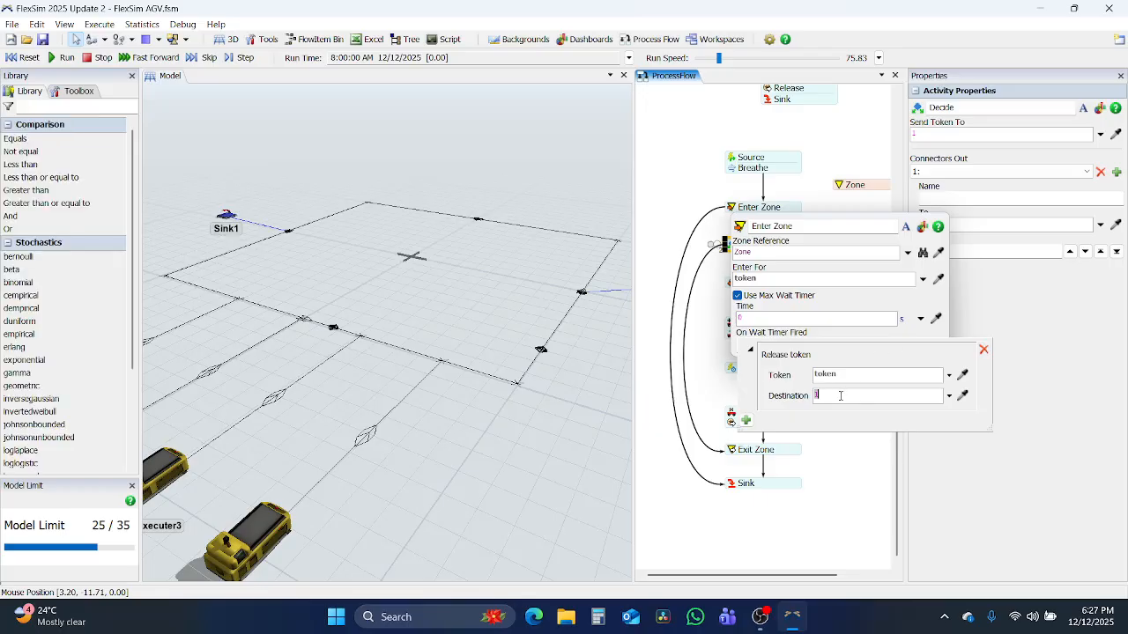
{"action": "left_click", "coordinate": [841, 461]}
{"action": "left_click", "coordinate": [748, 268]}
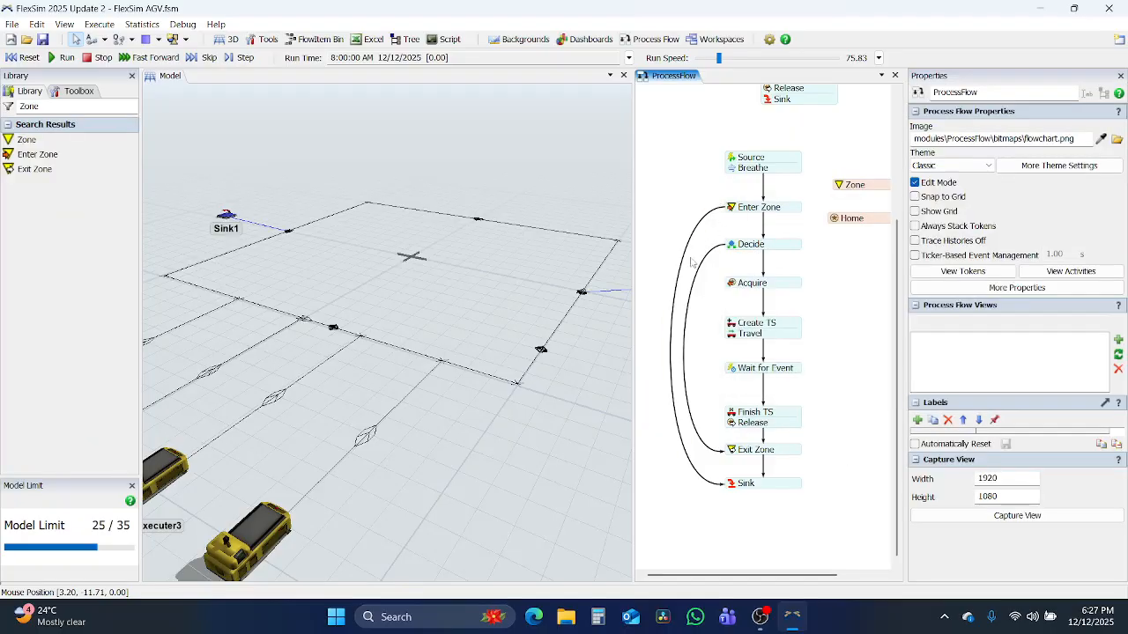
Examine the Zone's status for subsets, partitions, subset tokens and partition tokens.
{"action": "left_click", "coordinate": [843, 186]}
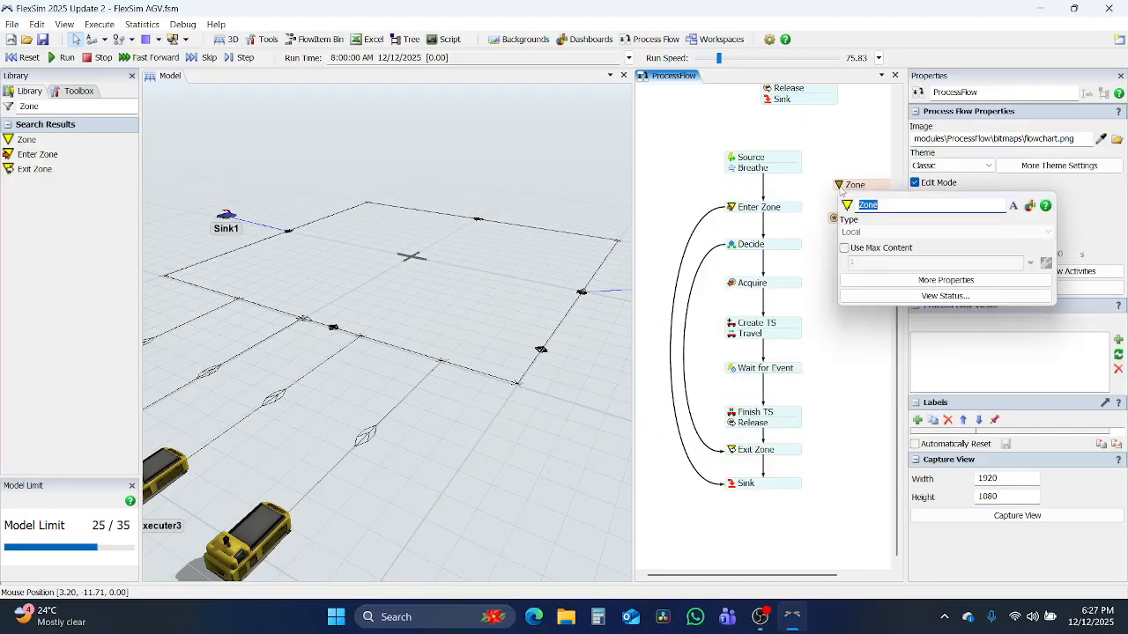
{"action": "left_click", "coordinate": [932, 298]}
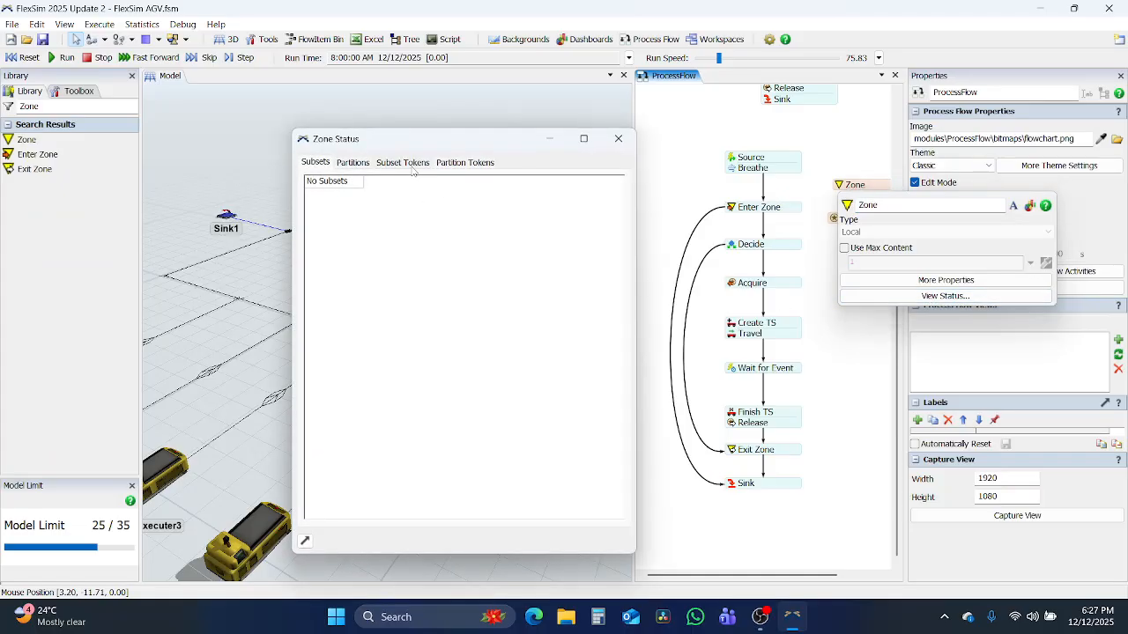
{"action": "left_click", "coordinate": [357, 166]}
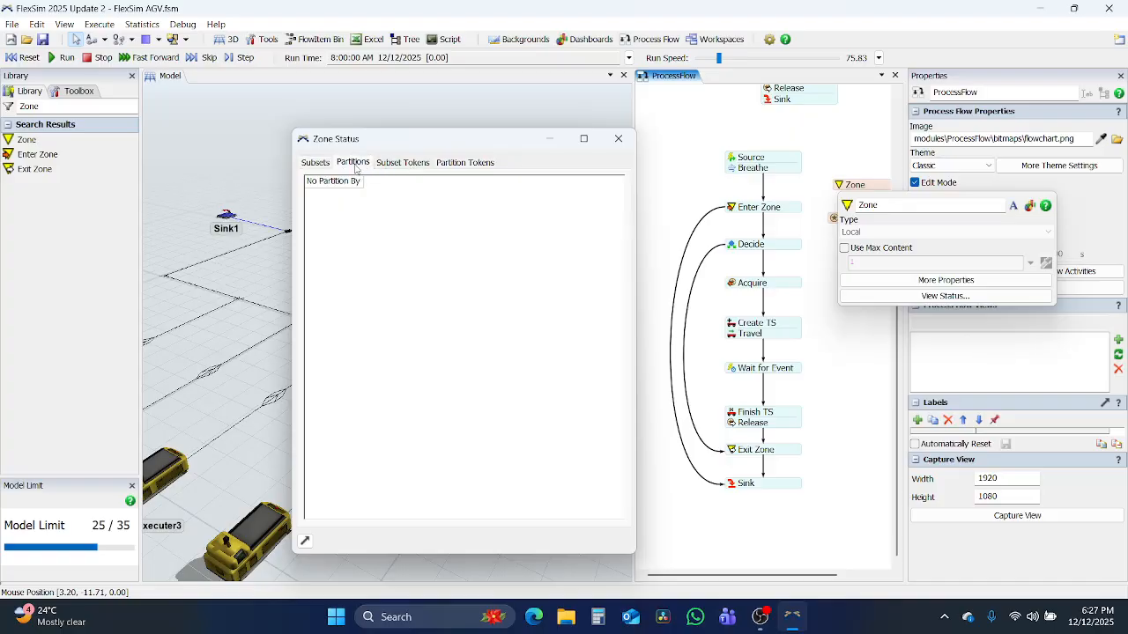
{"action": "left_click", "coordinate": [390, 164]}
{"action": "left_click", "coordinate": [464, 163]}
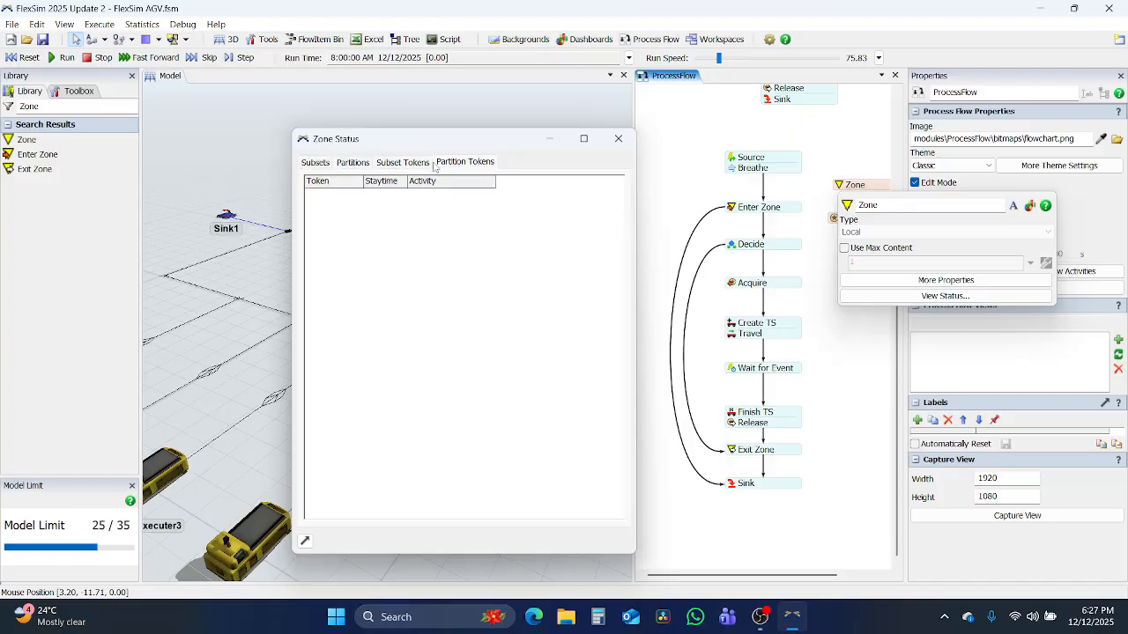
{"action": "left_click", "coordinate": [618, 139]}
Set the Zone to partition its tokens by a token label and apply the zone properties.
{"action": "left_click", "coordinate": [958, 281]}
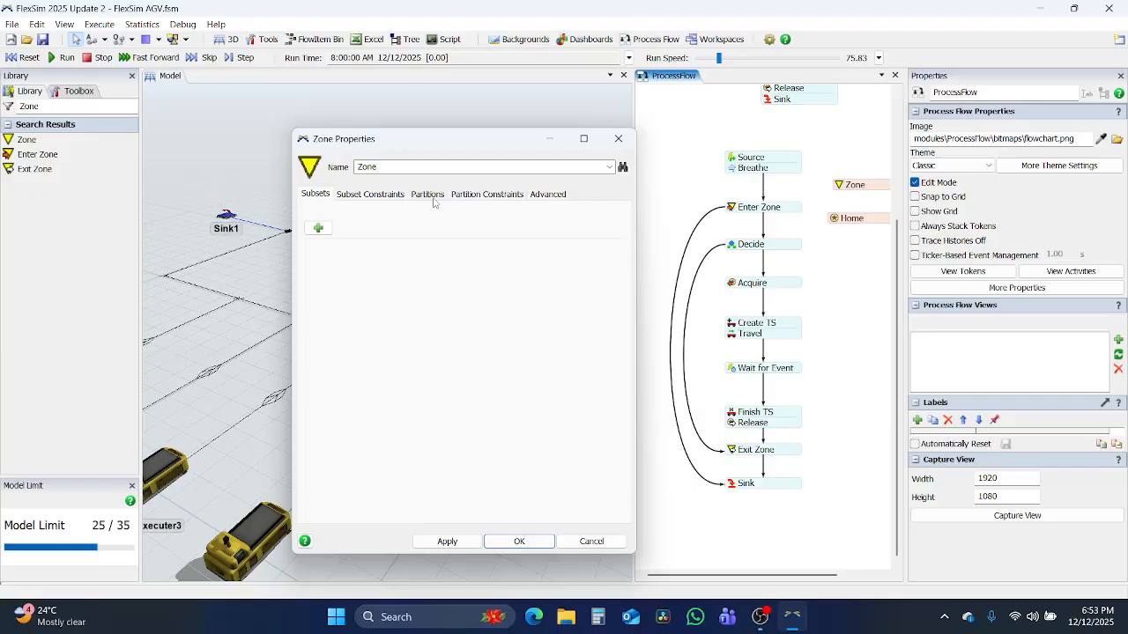
{"action": "left_click", "coordinate": [428, 194]}
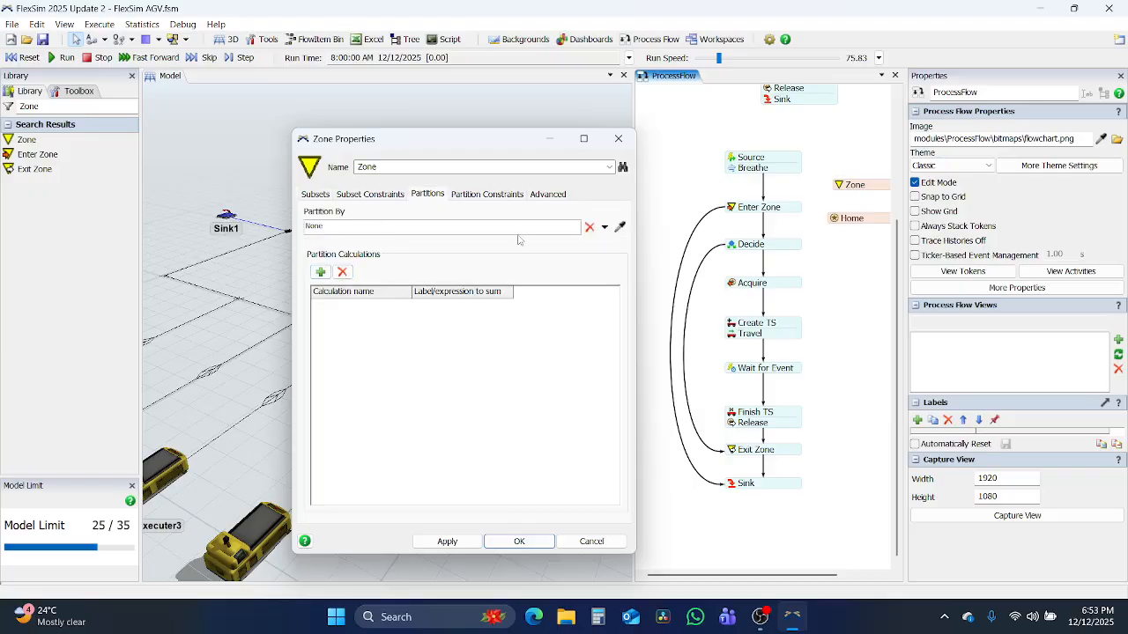
{"action": "double_click", "coordinate": [477, 230]}
{"action": "type", "text": "to"}
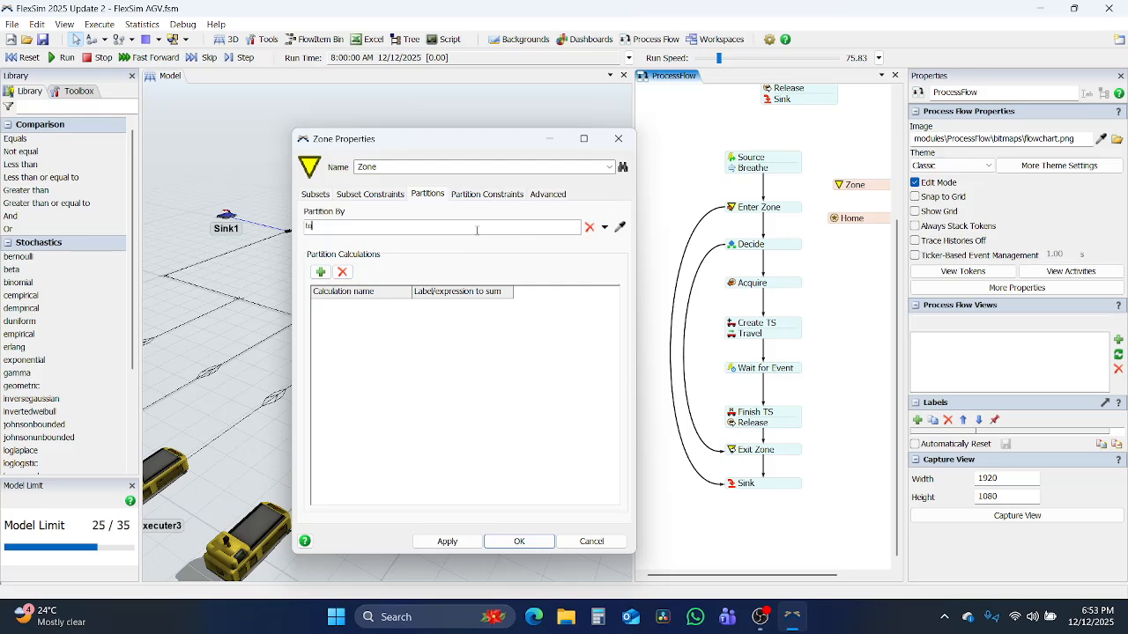
{"action": "type", "text": "ken."}
{"action": "key", "text": "Return"}
{"action": "left_click", "coordinate": [518, 542]}
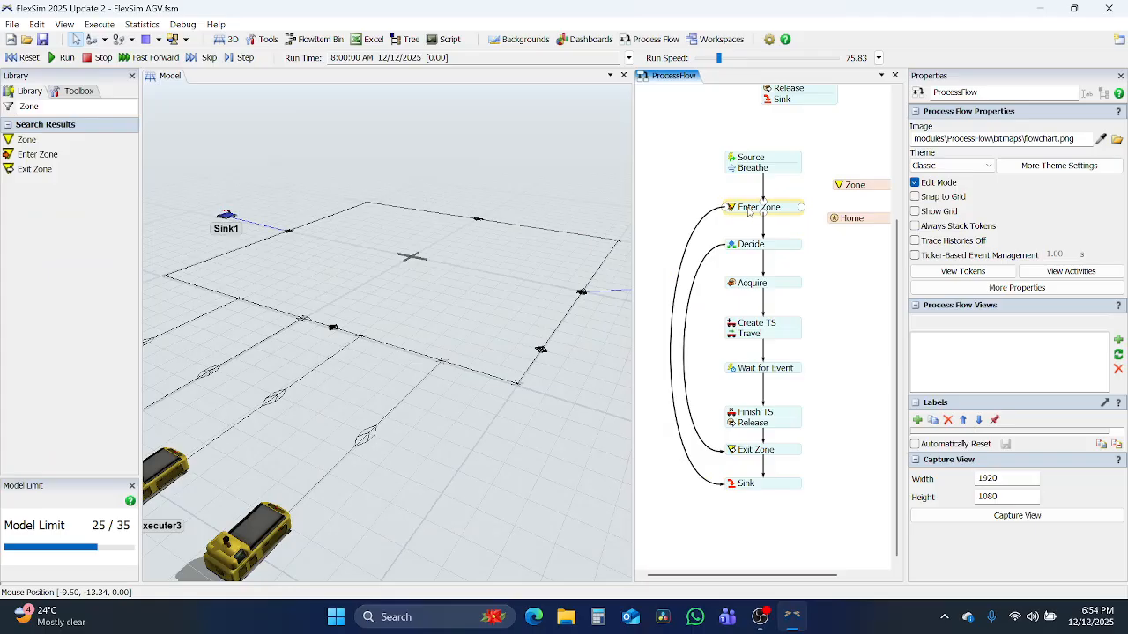
Check the release token action in Enter Zone's max wait timer settings, without changing it.
{"action": "left_click", "coordinate": [748, 210]}
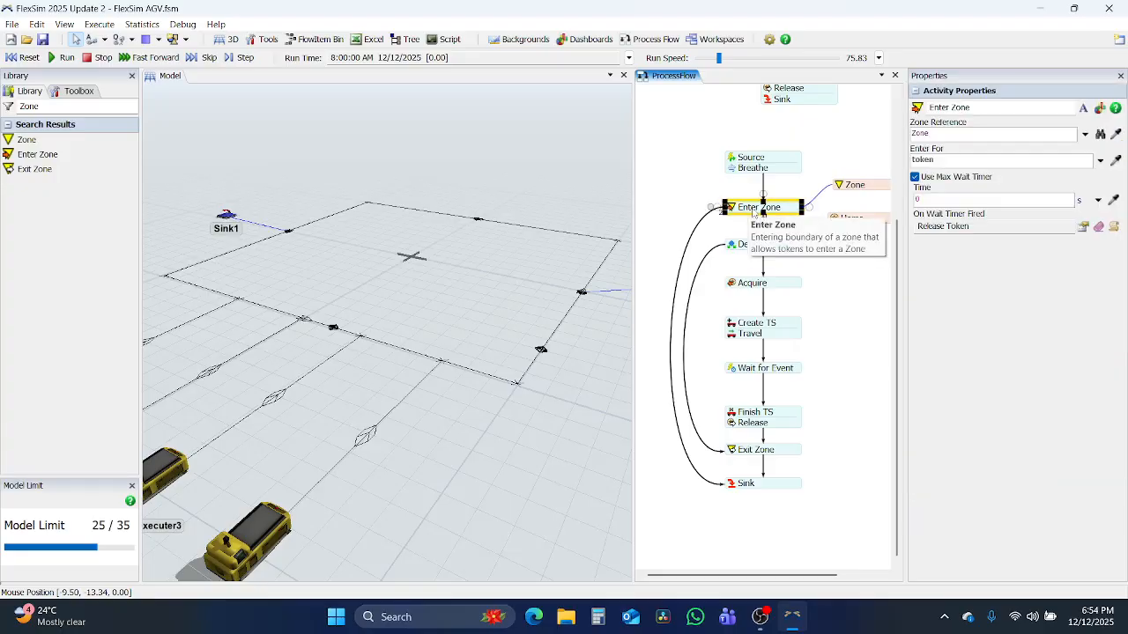
{"action": "scroll", "coordinate": [716, 216], "scroll_direction": "up", "scroll_amount": 3}
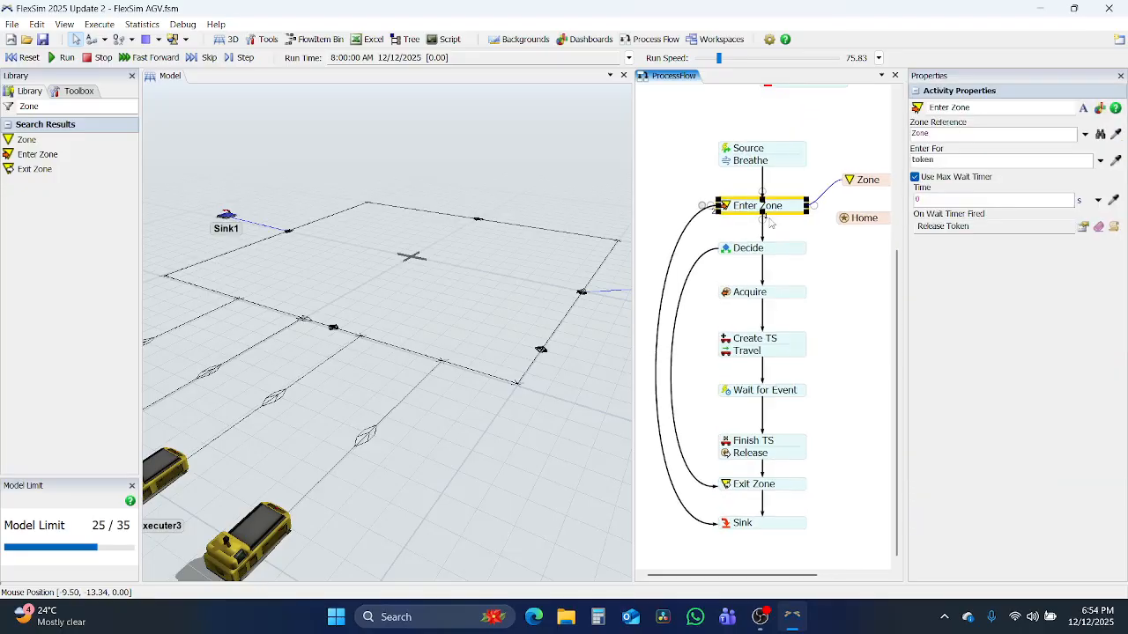
{"action": "double_click", "coordinate": [716, 209]}
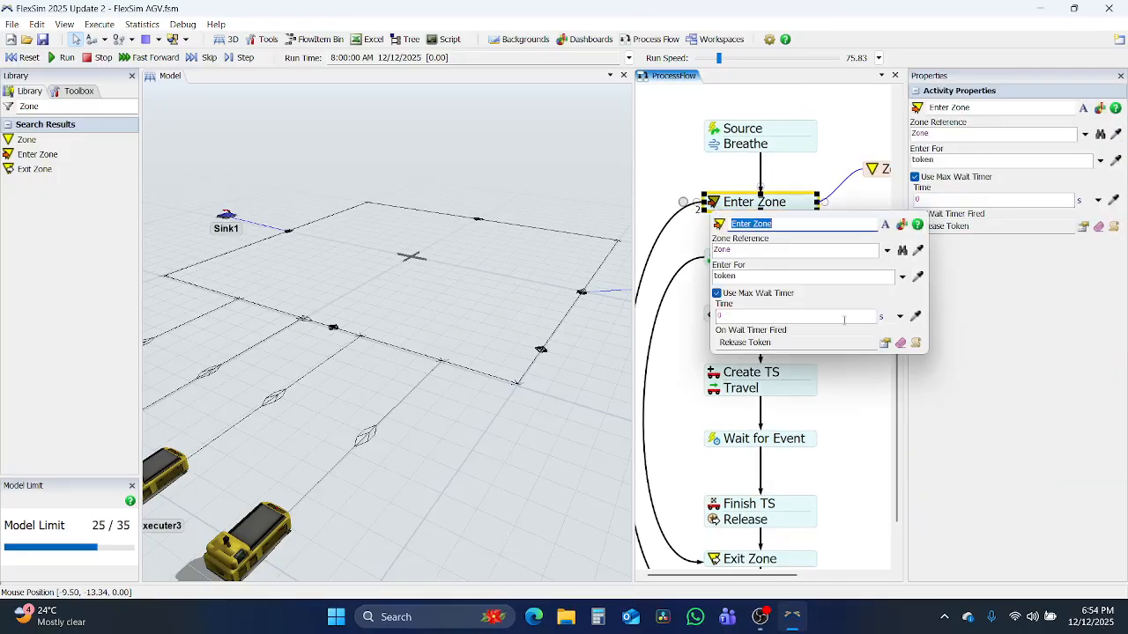
{"action": "left_click", "coordinate": [886, 343]}
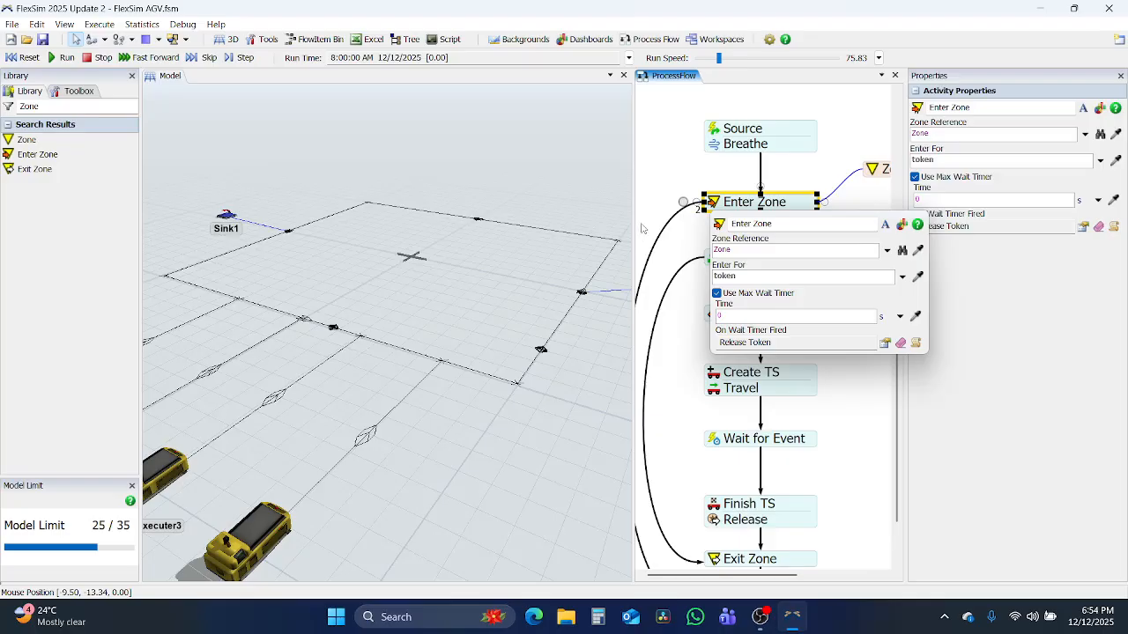
{"action": "left_click", "coordinate": [721, 277]}
Set the Decide activity's Send Token To option to Conditional Decide.
{"action": "double_click", "coordinate": [716, 261]}
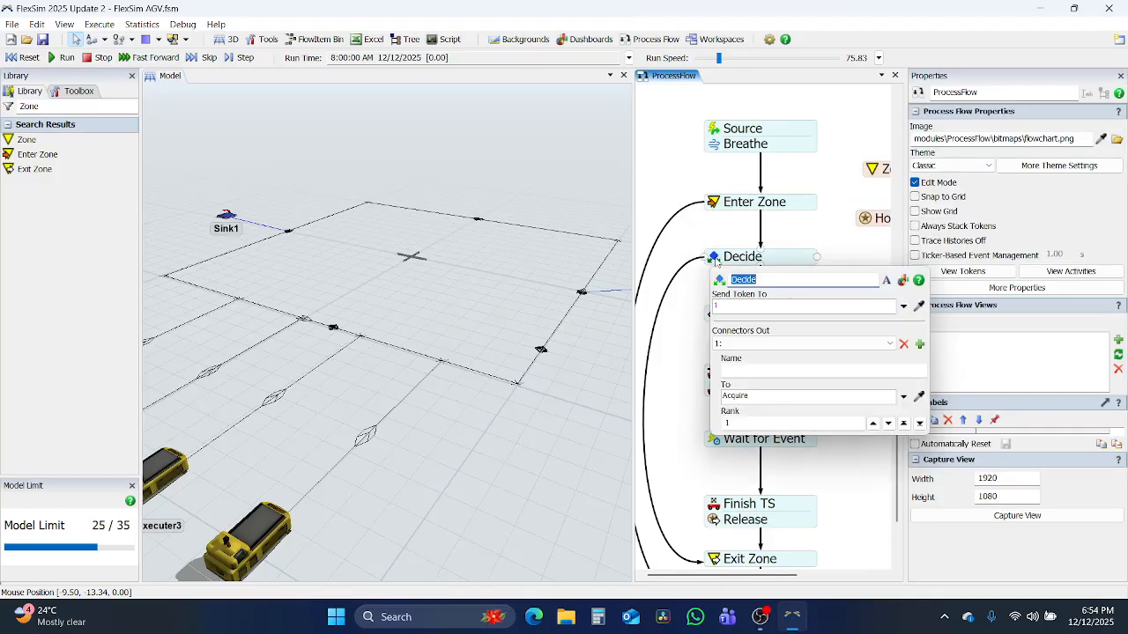
{"action": "left_click", "coordinate": [903, 305]}
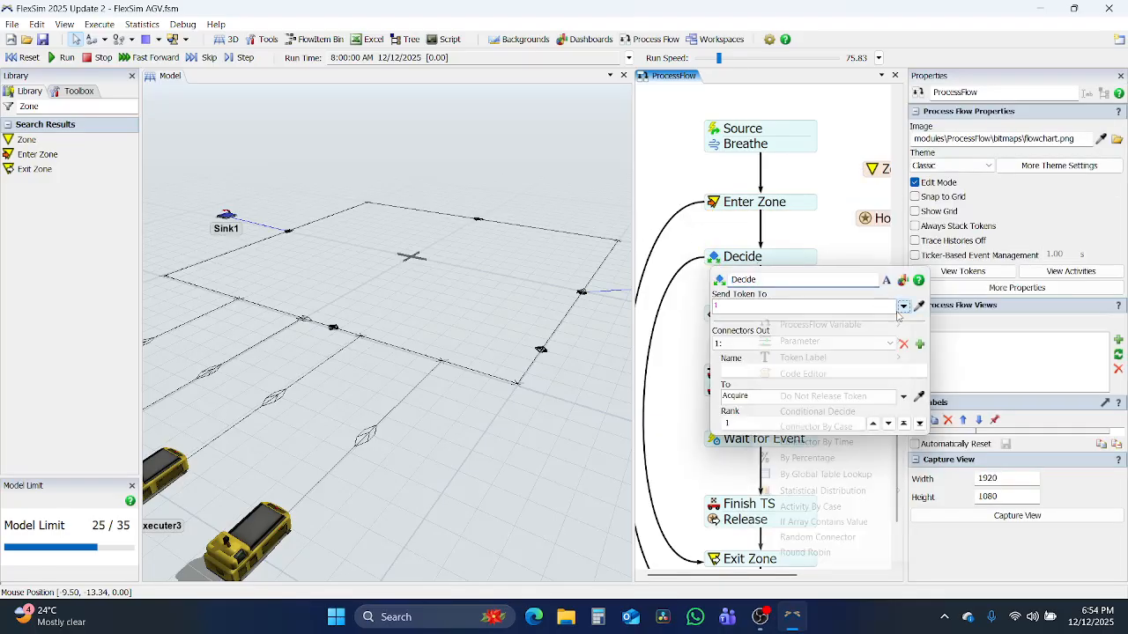
{"action": "left_click", "coordinate": [832, 413]}
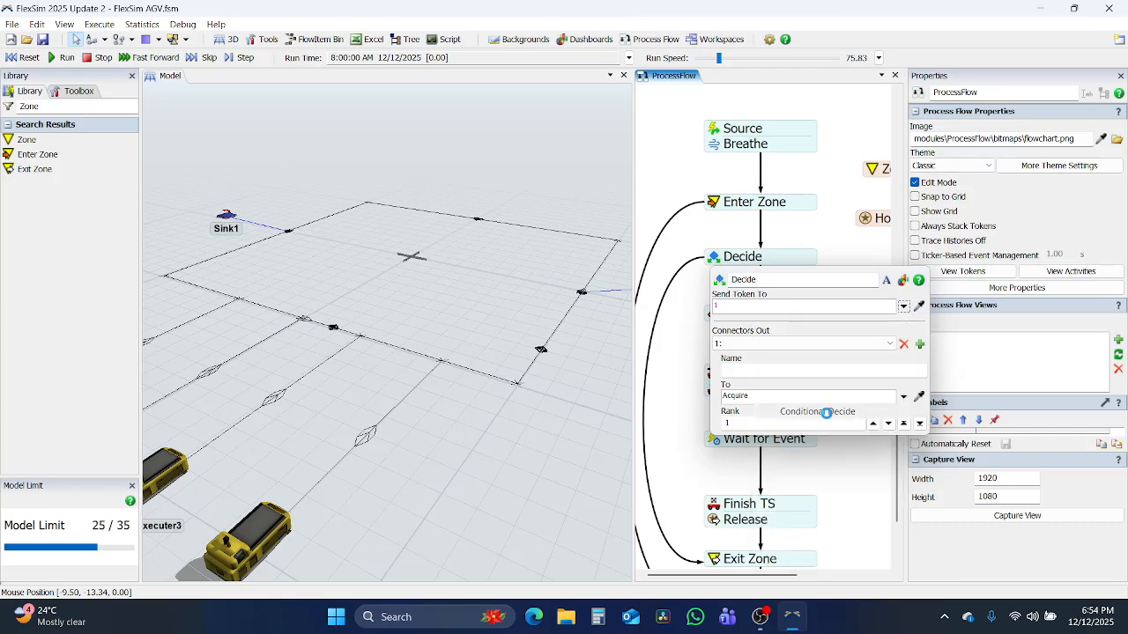
Set Decide's condition to objectexists(token.AGV.as(TaskExecuter).activeTaskSequence) and its True value to 2.
{"action": "double_click", "coordinate": [801, 333]}
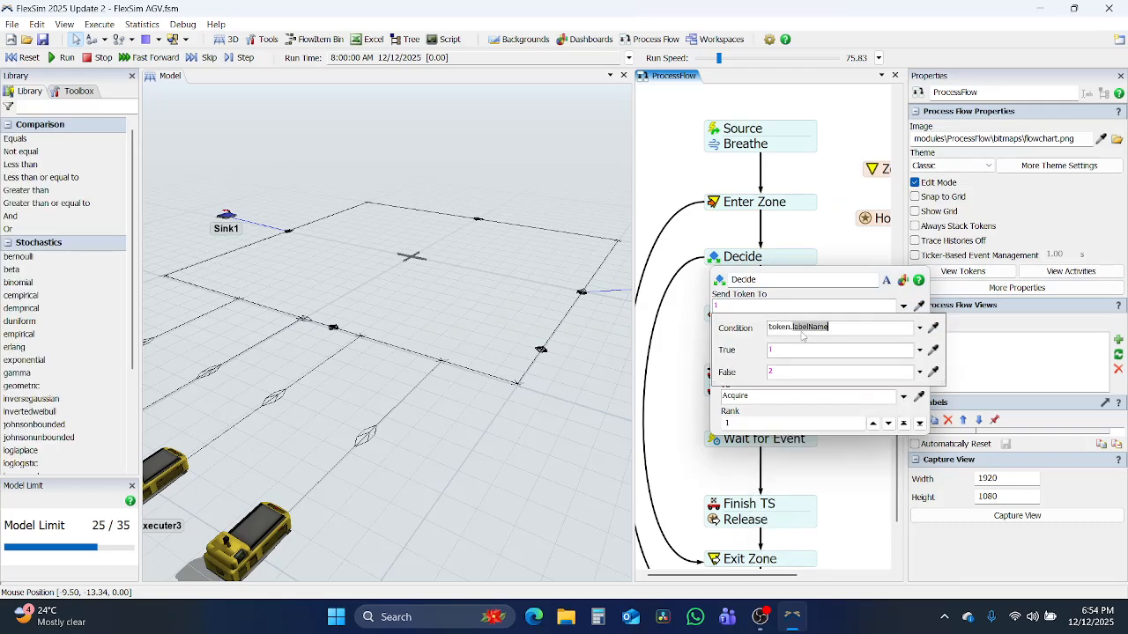
{"action": "key", "text": "ctrl+a"}
{"action": "type", "text": "object"}
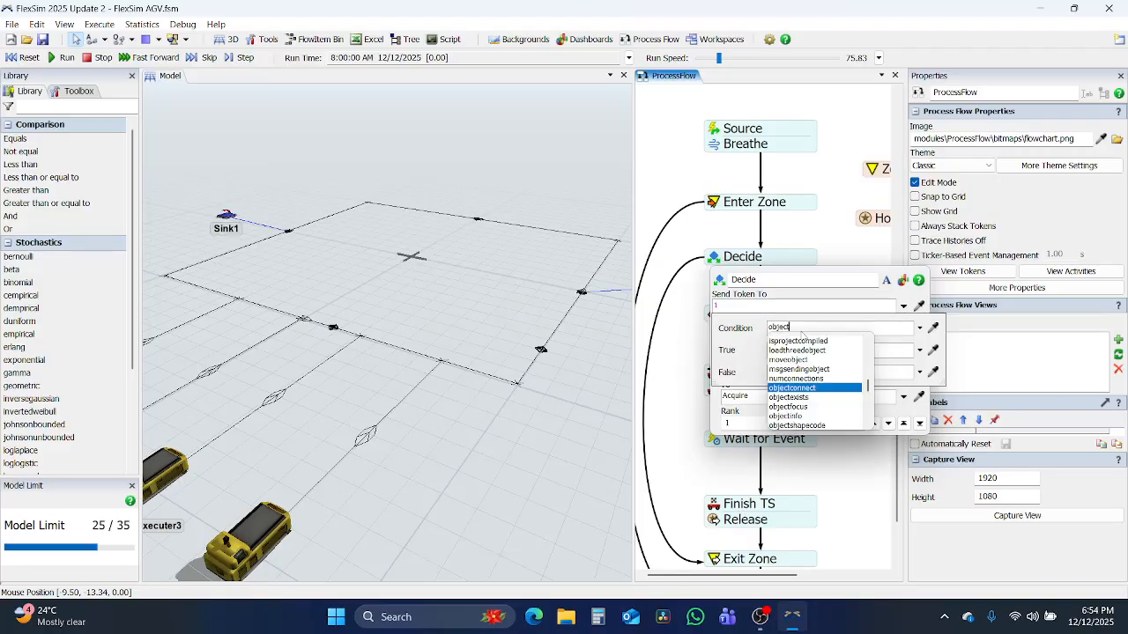
{"action": "key", "text": "Down"}
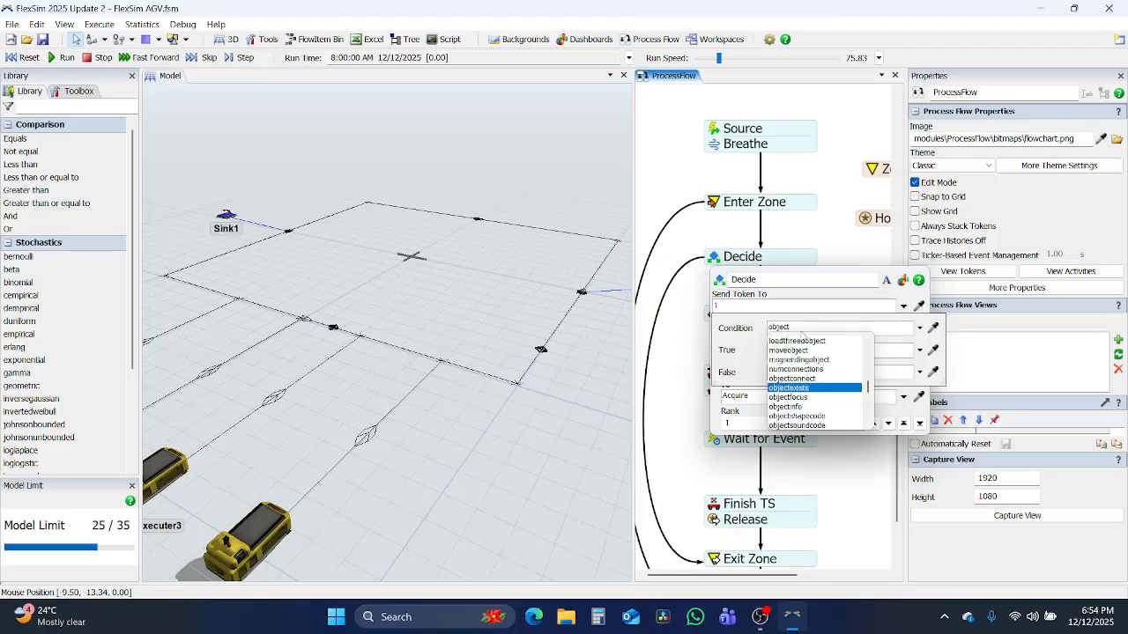
{"action": "key", "text": "Return"}
{"action": "type", "text": "("}
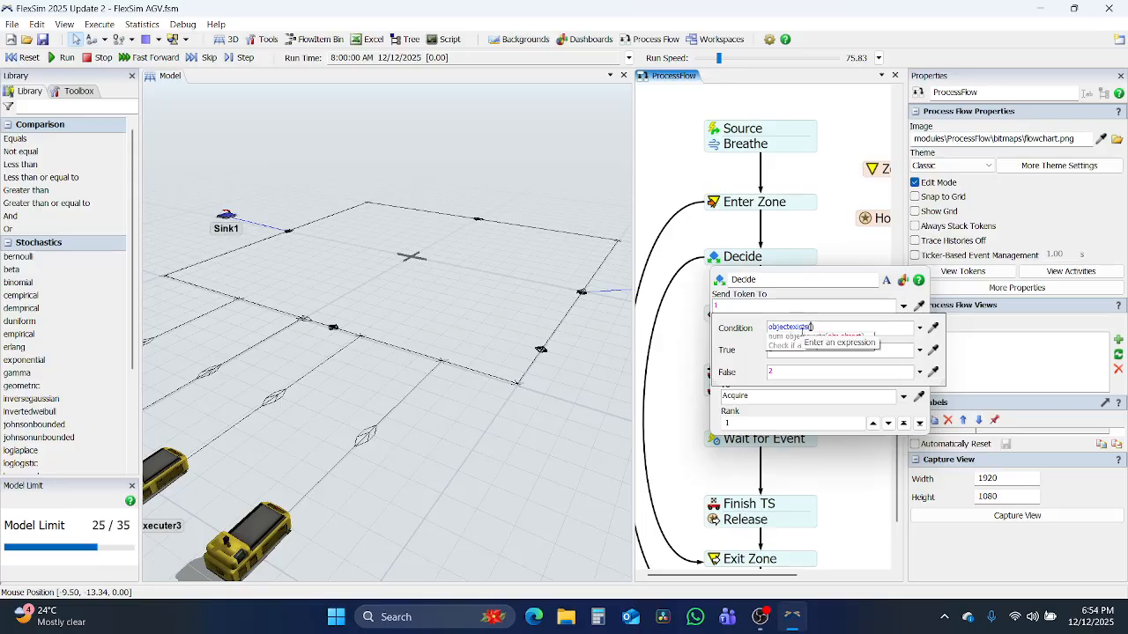
{"action": "type", "text": "token.AG"}
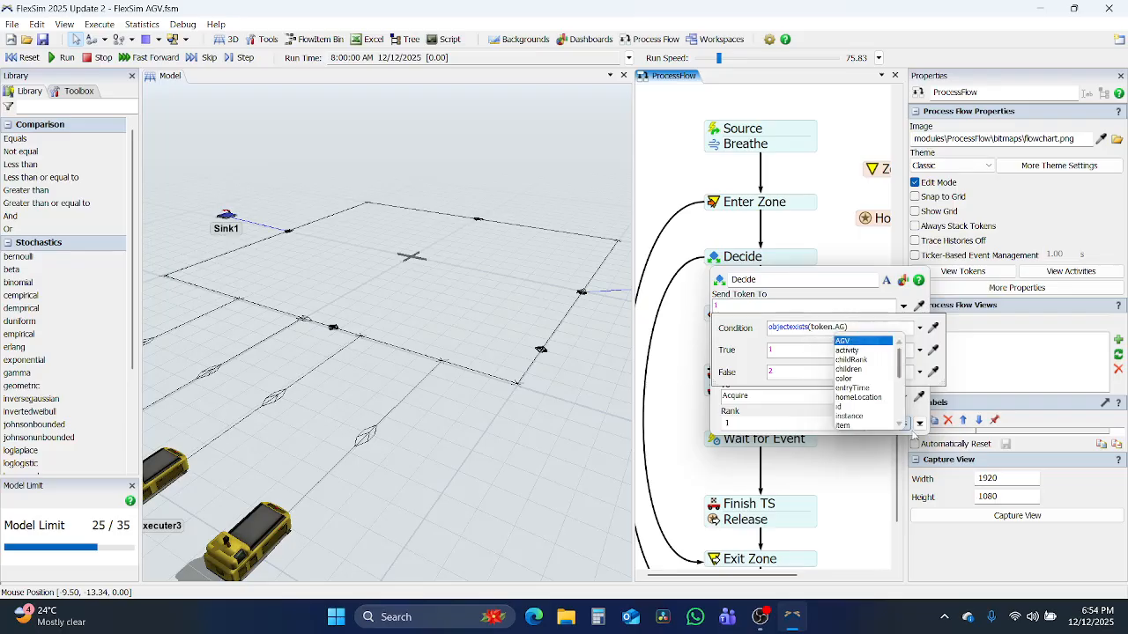
{"action": "type", "text": "V"}
{"action": "type", "text": ".as"}
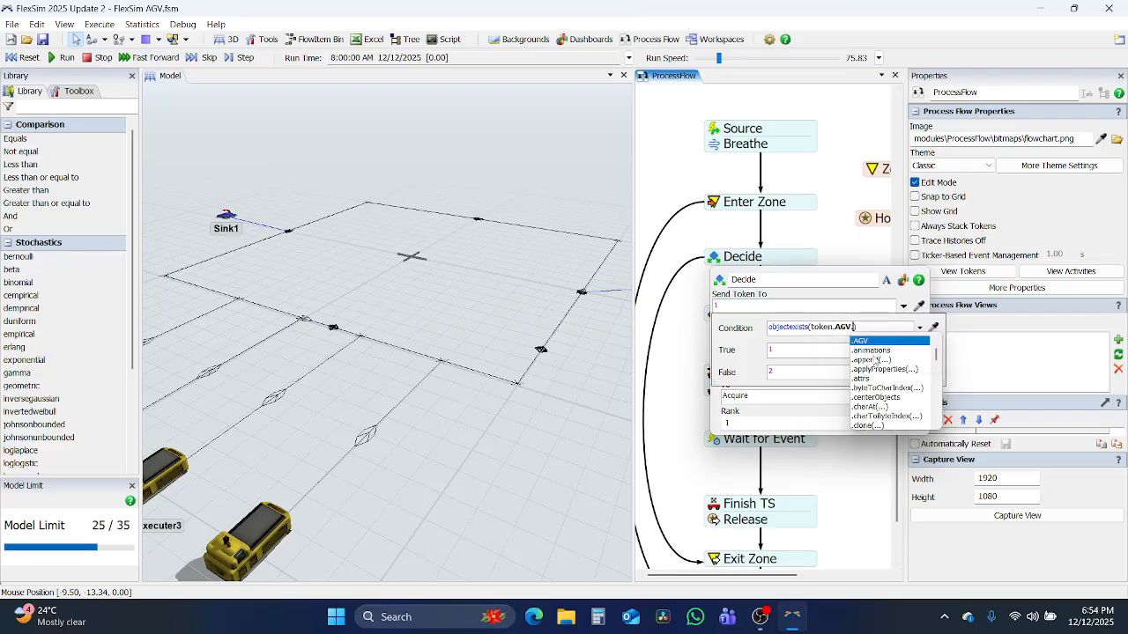
{"action": "type", "text": "(Tas"}
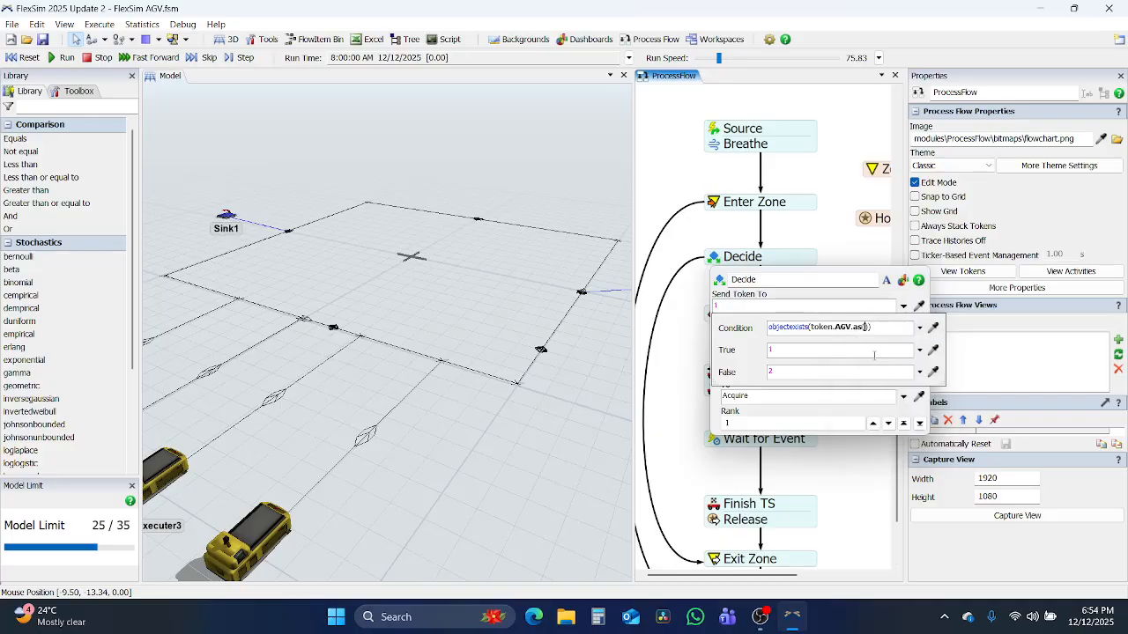
{"action": "key", "text": "Return"}
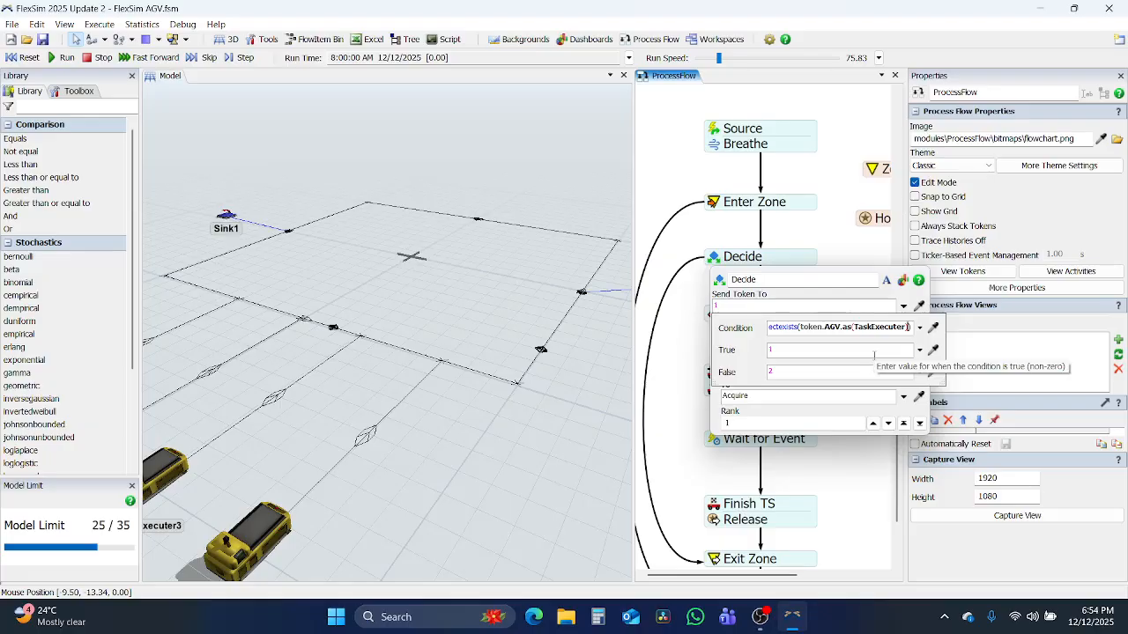
{"action": "type", "text": ")."}
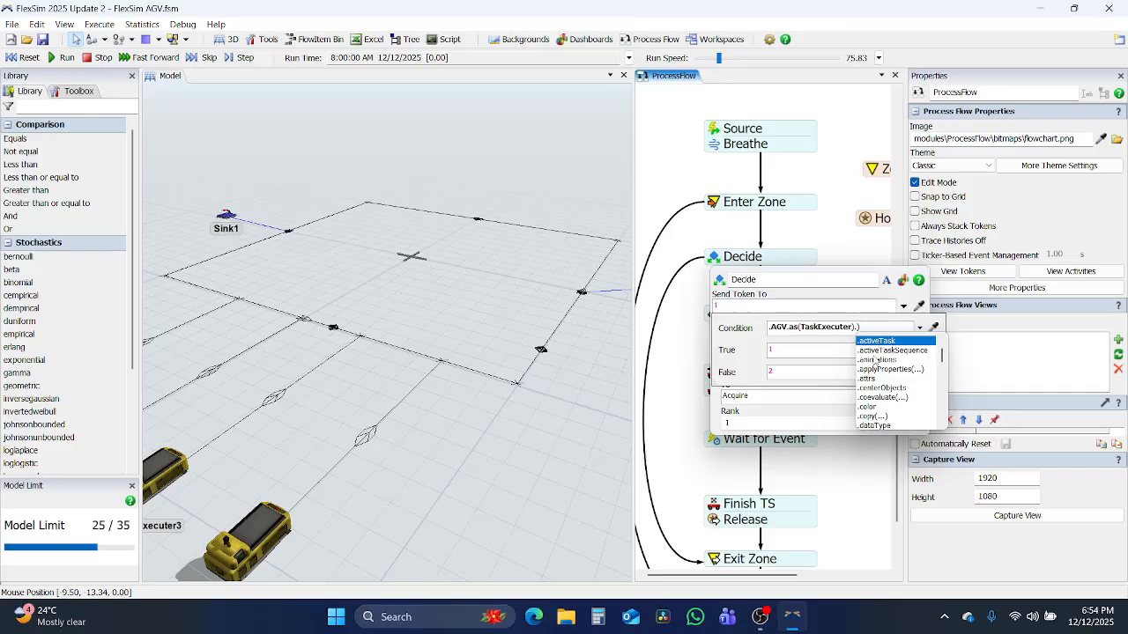
{"action": "double_click", "coordinate": [877, 350]}
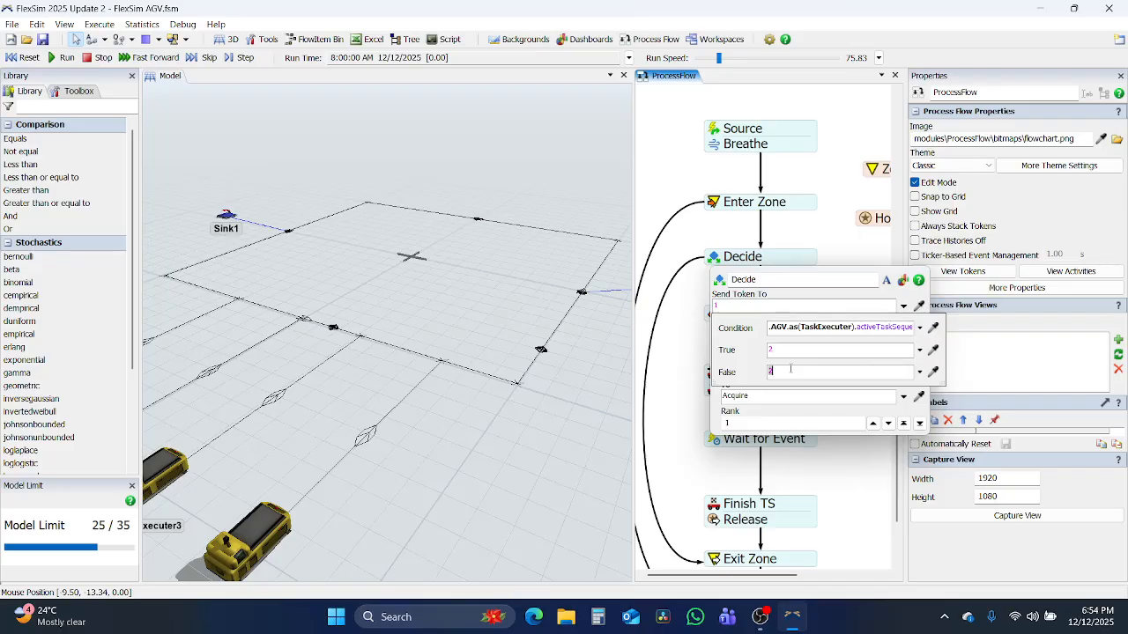
{"action": "left_click", "coordinate": [832, 241]}
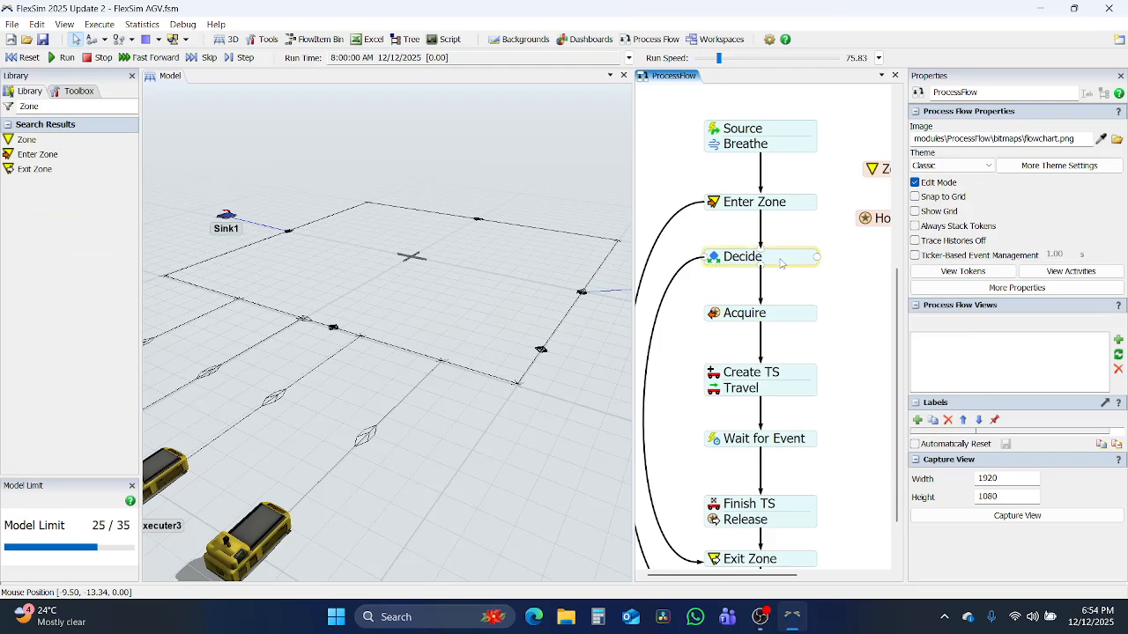
Review the Decide activity's outgoing connectors and the Source's event and label assignment settings.
{"action": "left_click", "coordinate": [709, 262]}
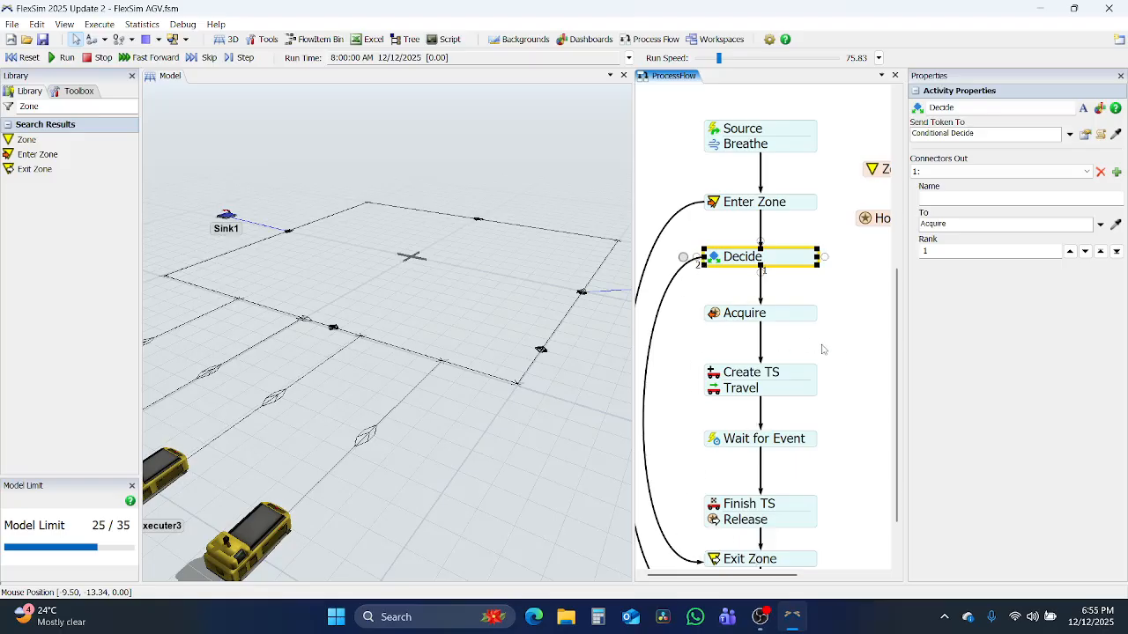
{"action": "left_click", "coordinate": [642, 148]}
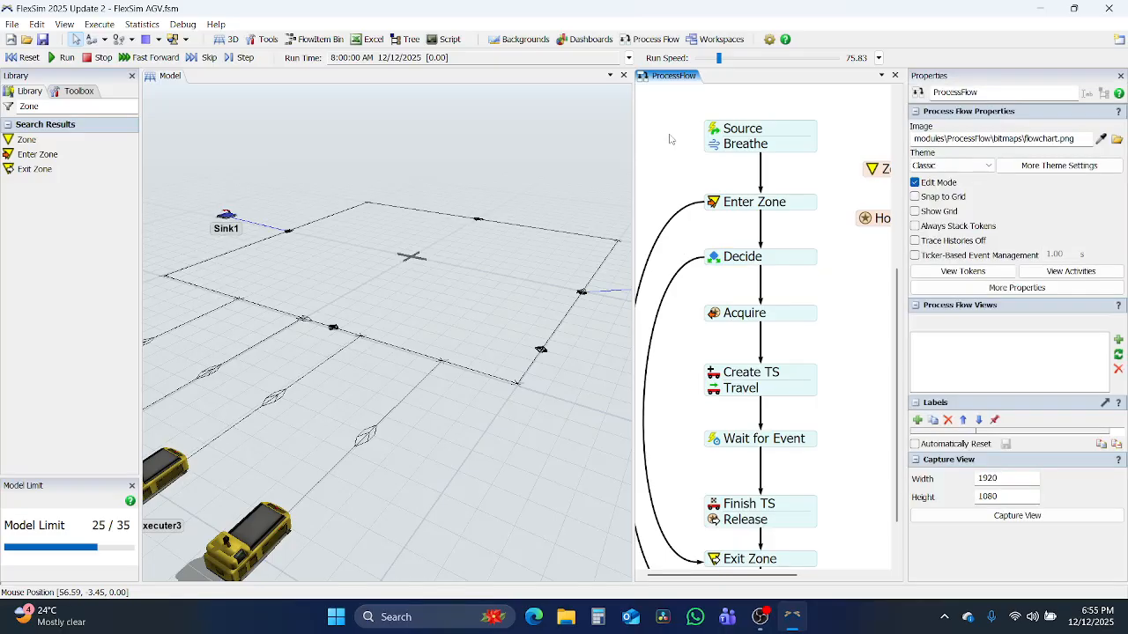
{"action": "double_click", "coordinate": [713, 129]}
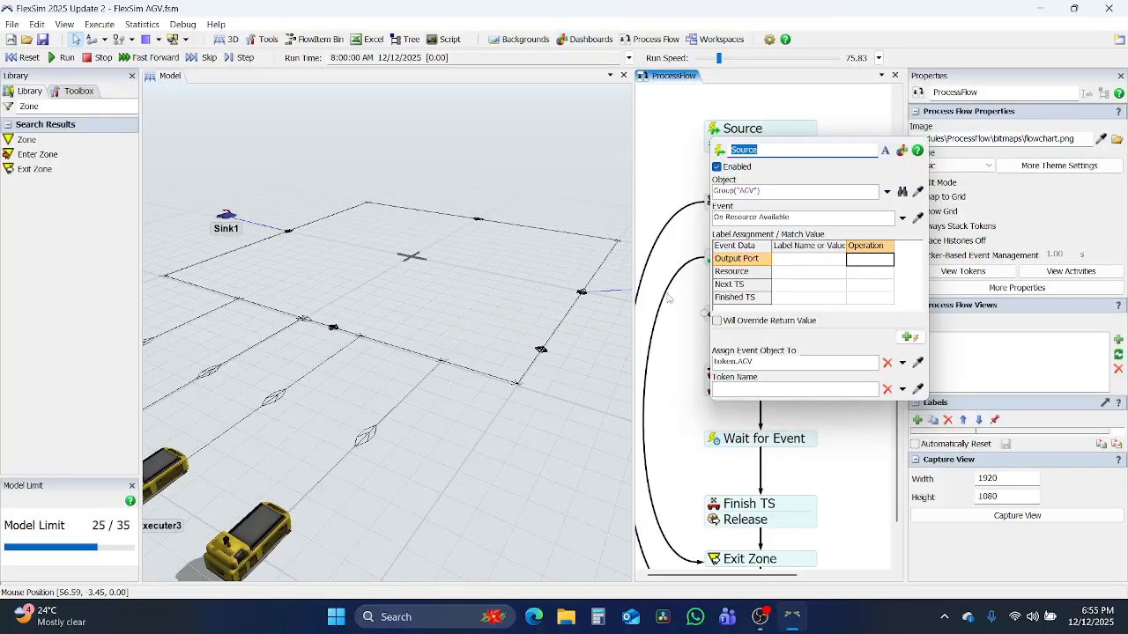
{"action": "left_click", "coordinate": [656, 241]}
Reset and run the model to test the AGV process flow.
{"action": "scroll", "coordinate": [300, 412], "scroll_direction": "down", "scroll_amount": 5}
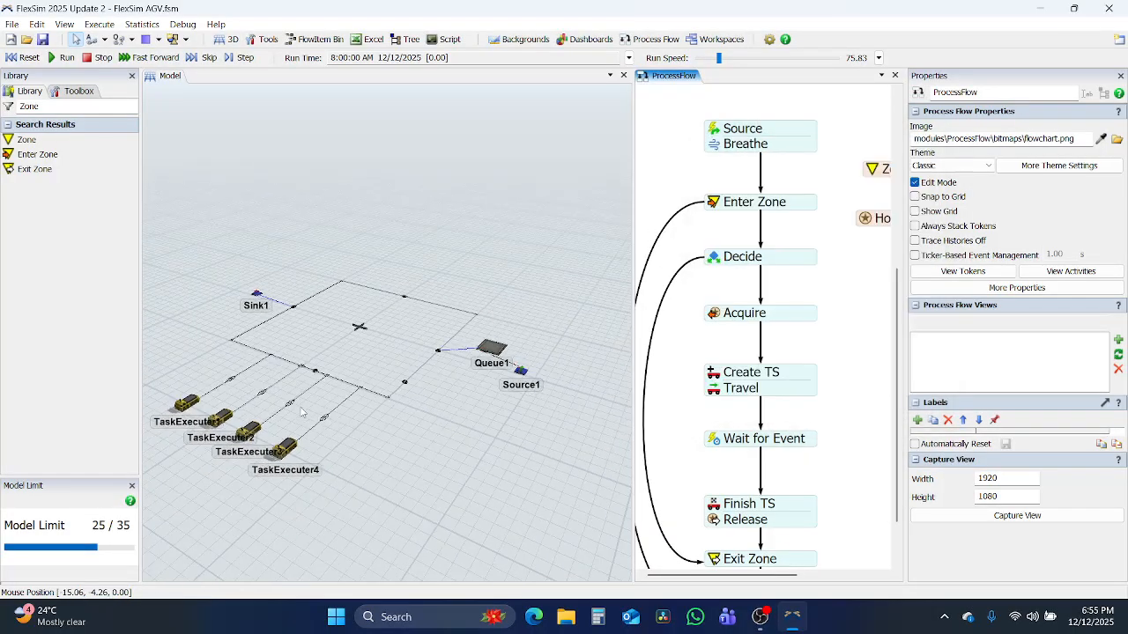
{"action": "left_click", "coordinate": [29, 56]}
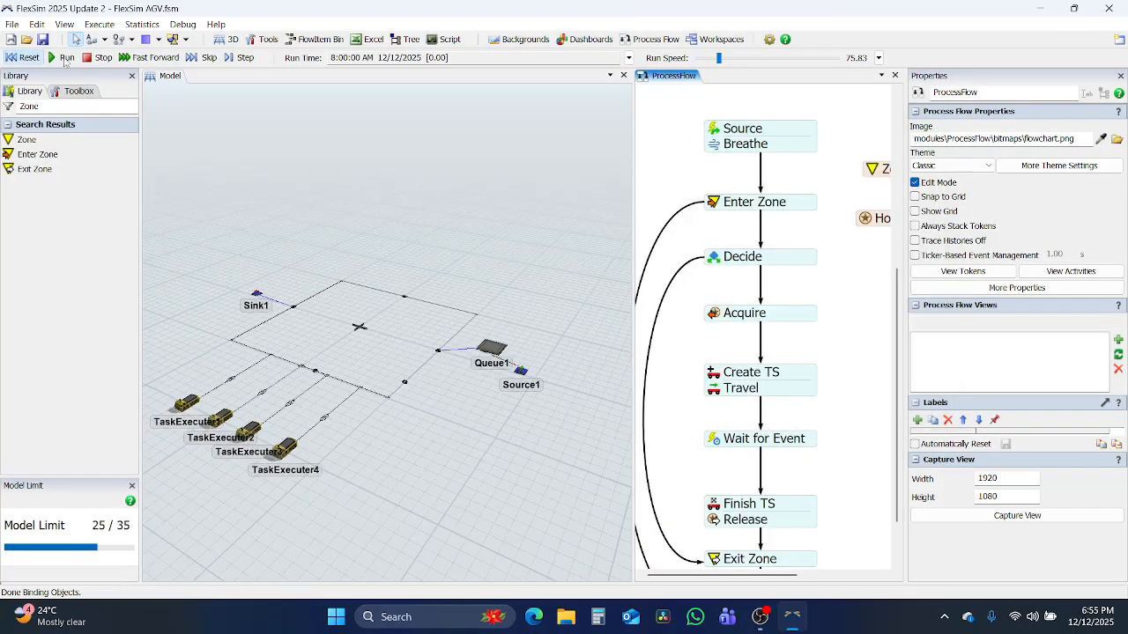
{"action": "left_click", "coordinate": [66, 57]}
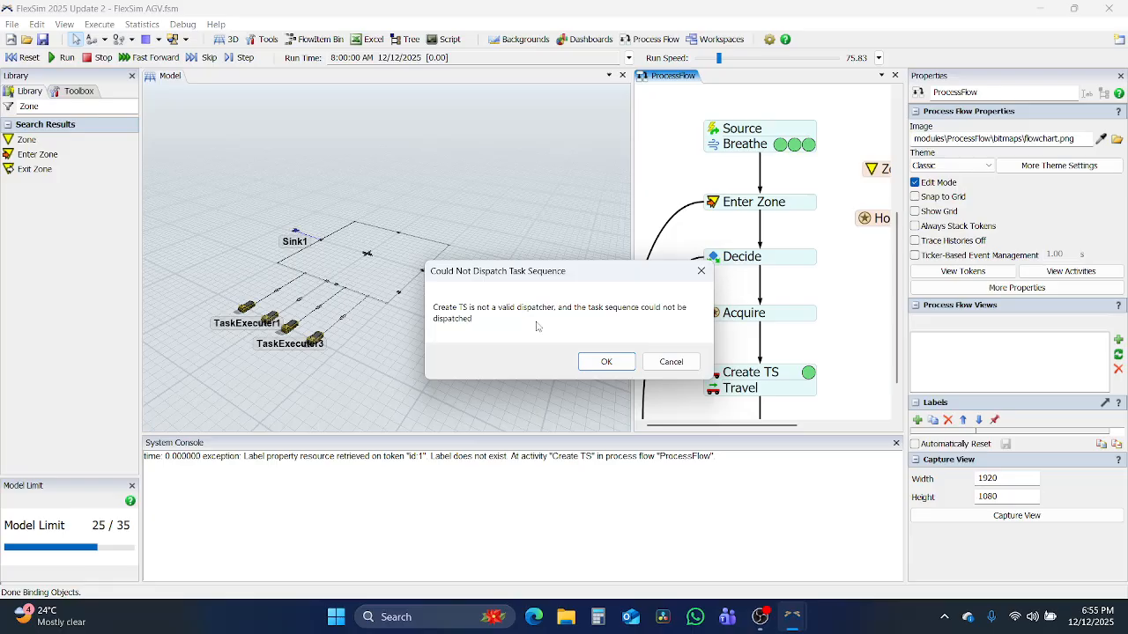
{"action": "left_click", "coordinate": [673, 362]}
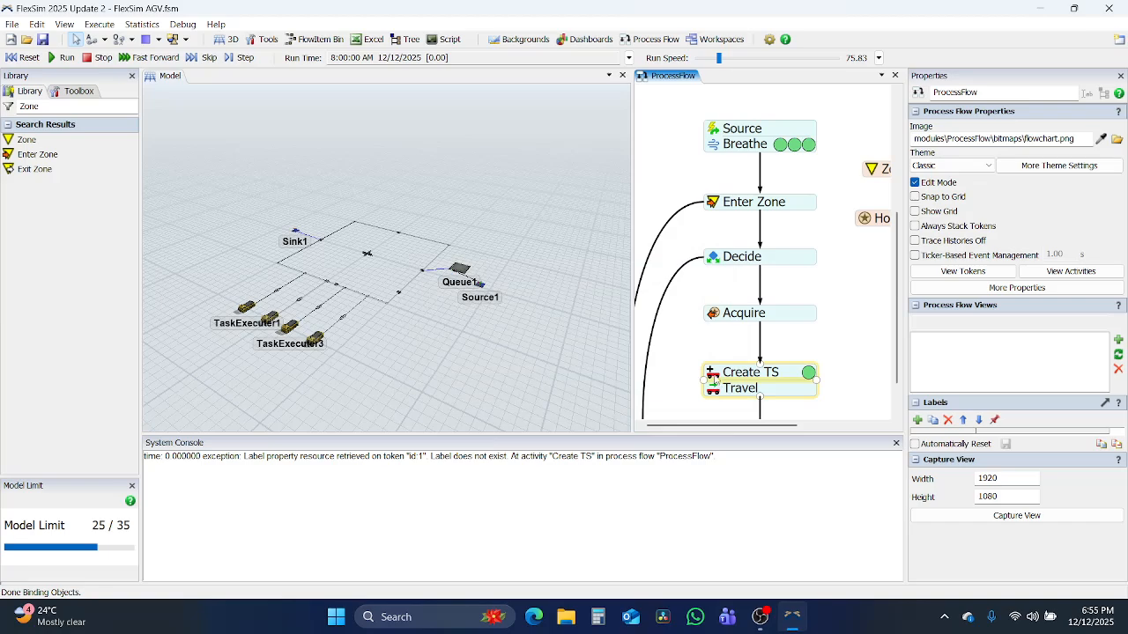
Examine the lower flow's Acquire and Create TS settings to trace the missing resource label error.
{"action": "double_click", "coordinate": [715, 380]}
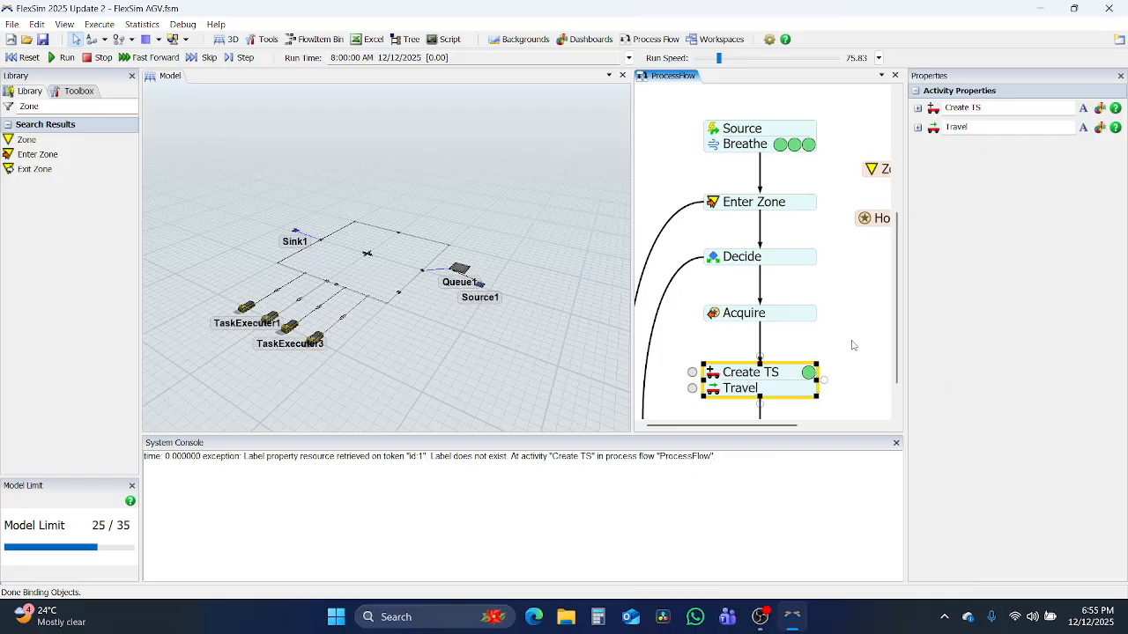
{"action": "left_click_drag", "start_coordinate": [853, 345], "coordinate": [878, 97]}
{"action": "scroll", "coordinate": [876, 98], "scroll_direction": "down", "scroll_amount": 2}
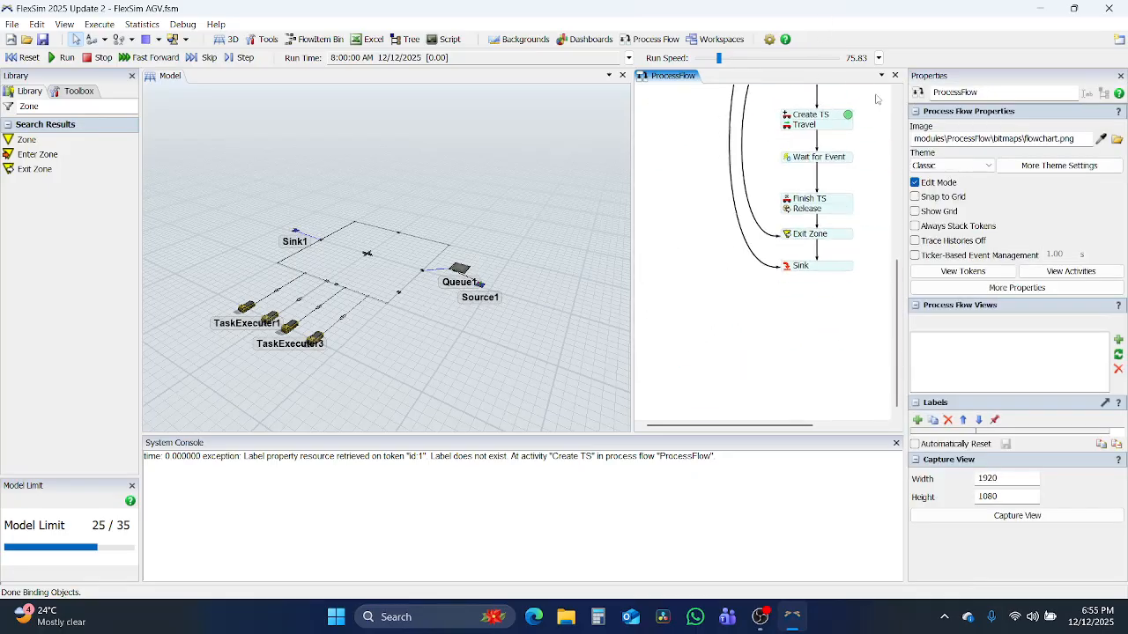
{"action": "left_click_drag", "start_coordinate": [881, 193], "coordinate": [780, 424]}
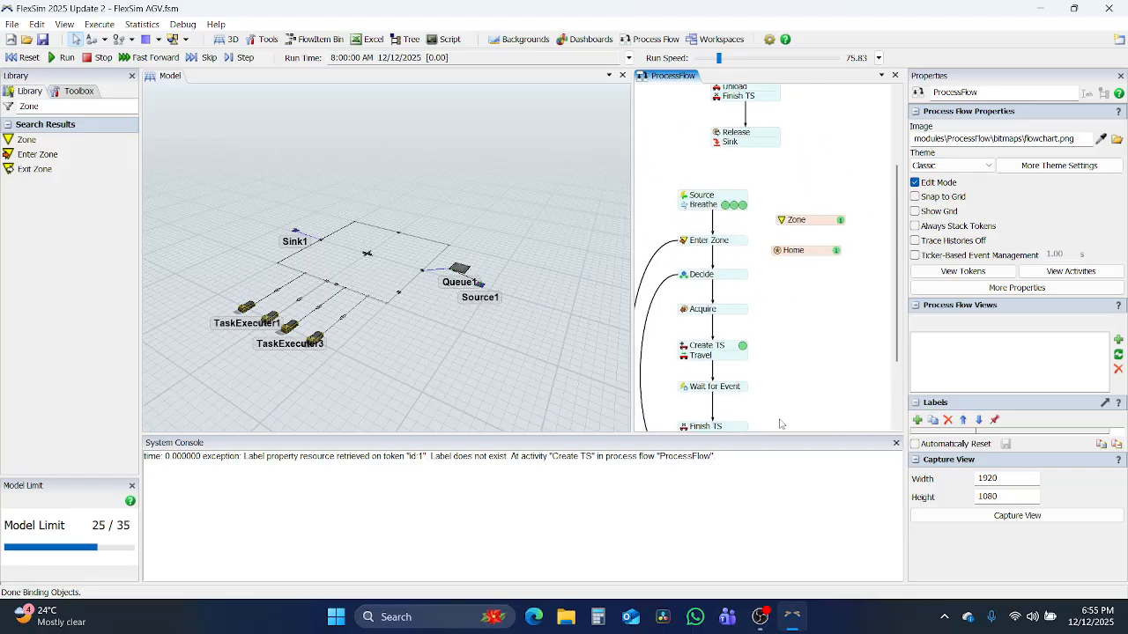
{"action": "scroll", "coordinate": [806, 350], "scroll_direction": "up", "scroll_amount": 3}
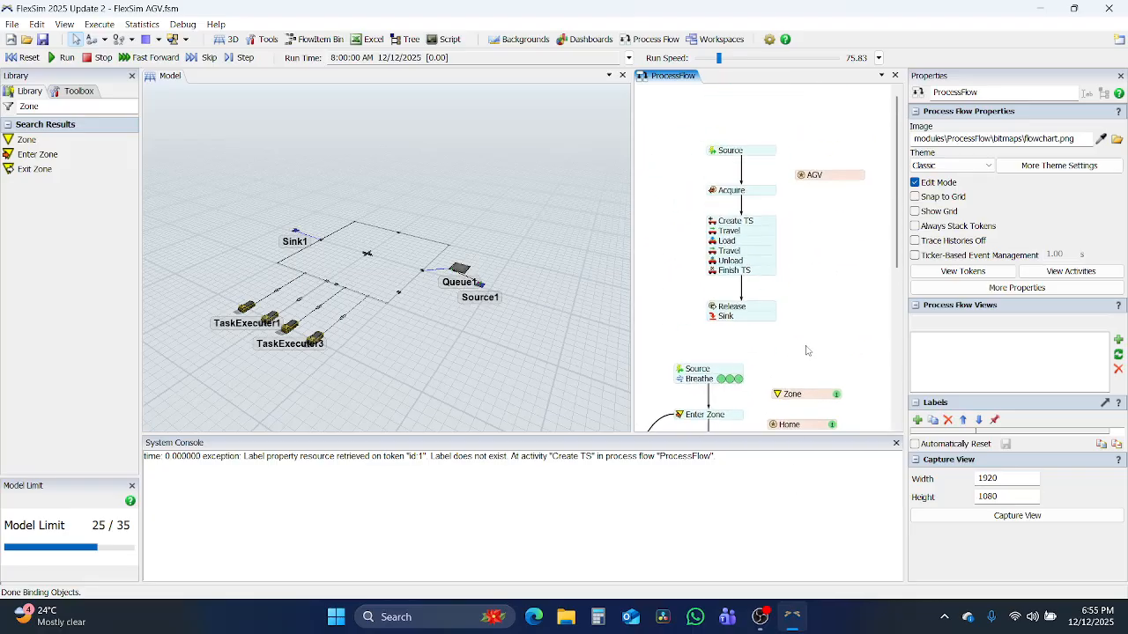
{"action": "left_click_drag", "start_coordinate": [806, 351], "coordinate": [833, 85]}
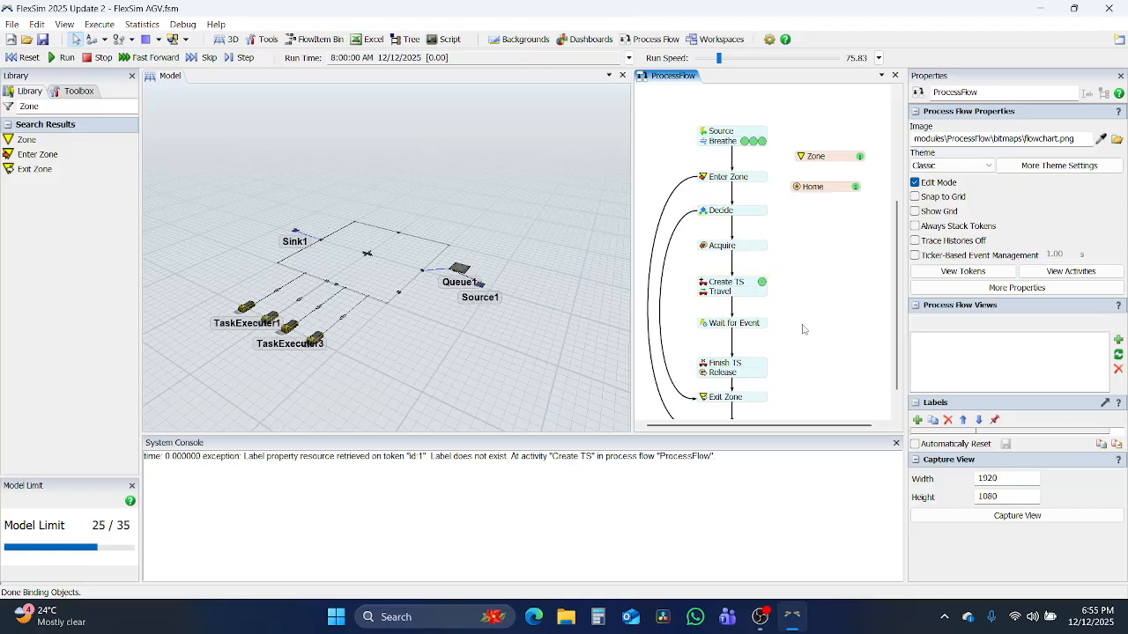
{"action": "double_click", "coordinate": [709, 246]}
{"action": "double_click", "coordinate": [705, 283]}
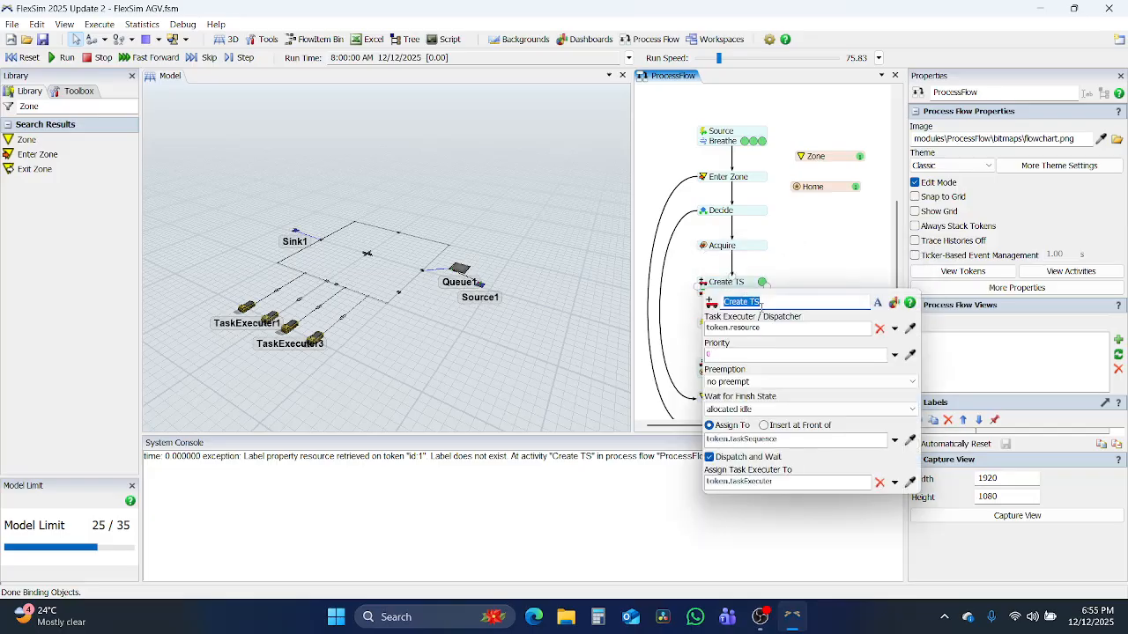
{"action": "double_click", "coordinate": [706, 246]}
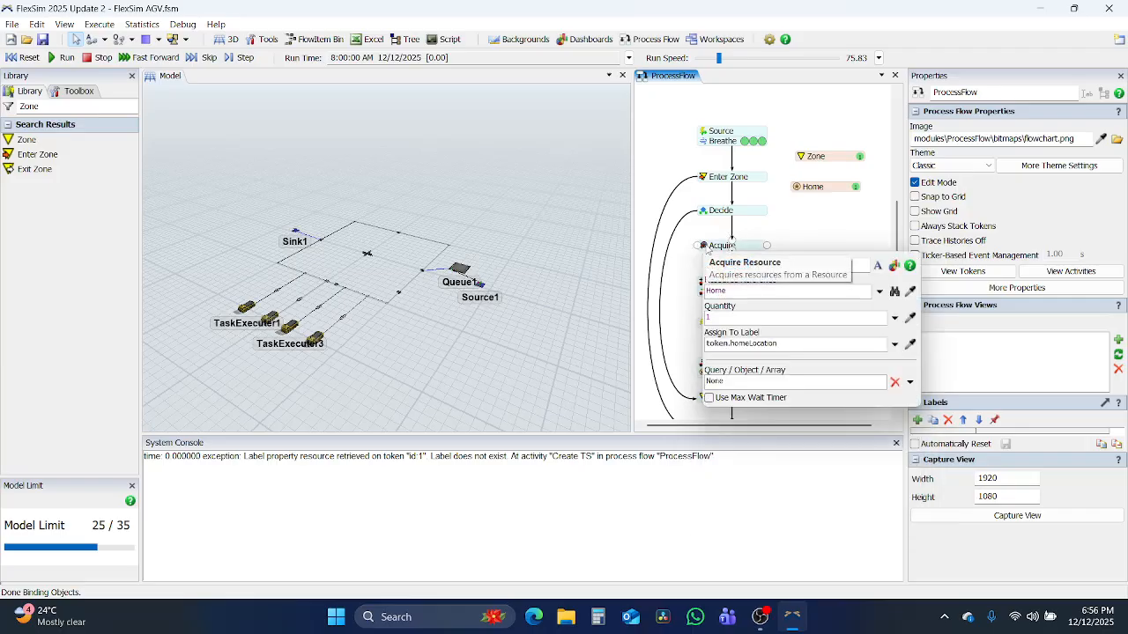
{"action": "double_click", "coordinate": [708, 288]}
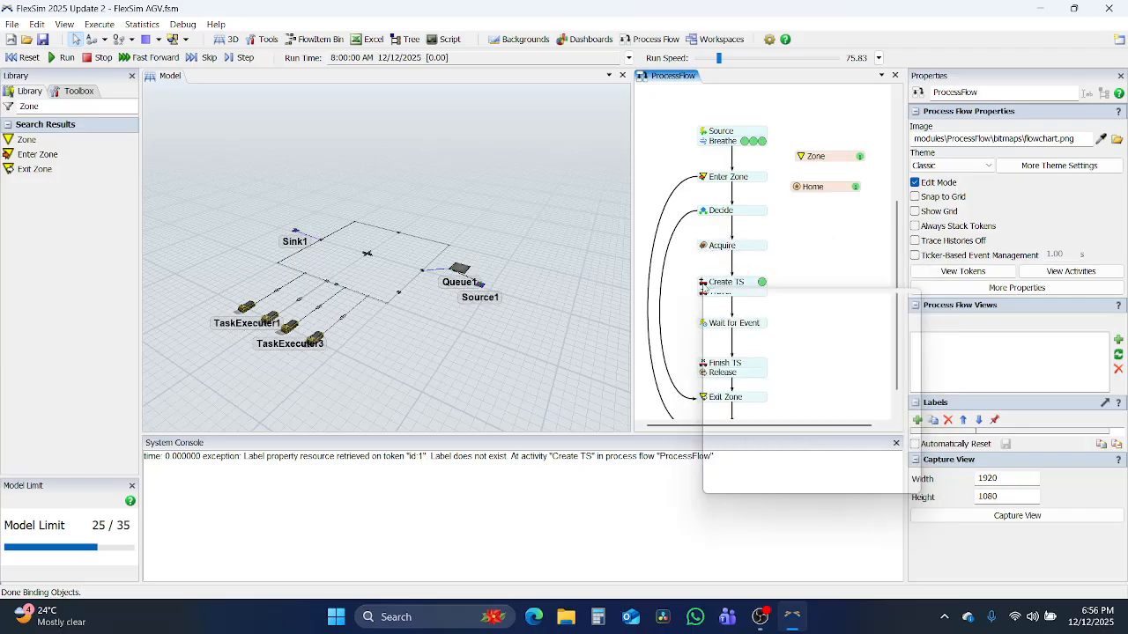
{"action": "left_click", "coordinate": [812, 254]}
Check the upper flow's Create TS settings for comparison with the lower flow.
{"action": "scroll", "coordinate": [811, 254], "scroll_direction": "up", "scroll_amount": 3}
{"action": "scroll", "coordinate": [811, 254], "scroll_direction": "down", "scroll_amount": 4}
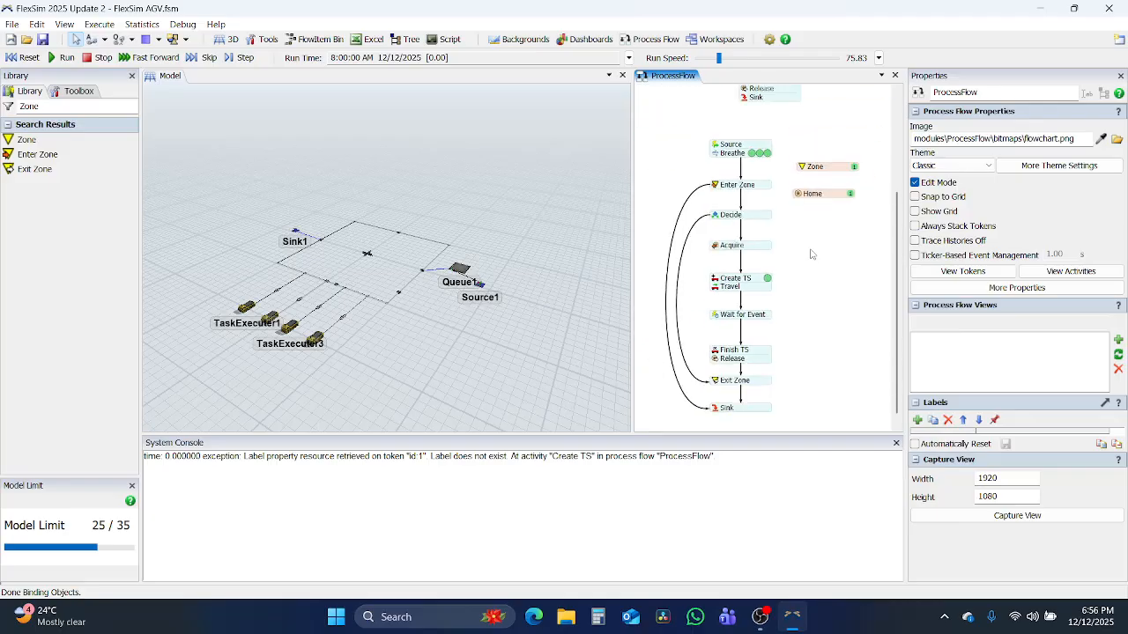
{"action": "left_click_drag", "start_coordinate": [810, 255], "coordinate": [818, 465]}
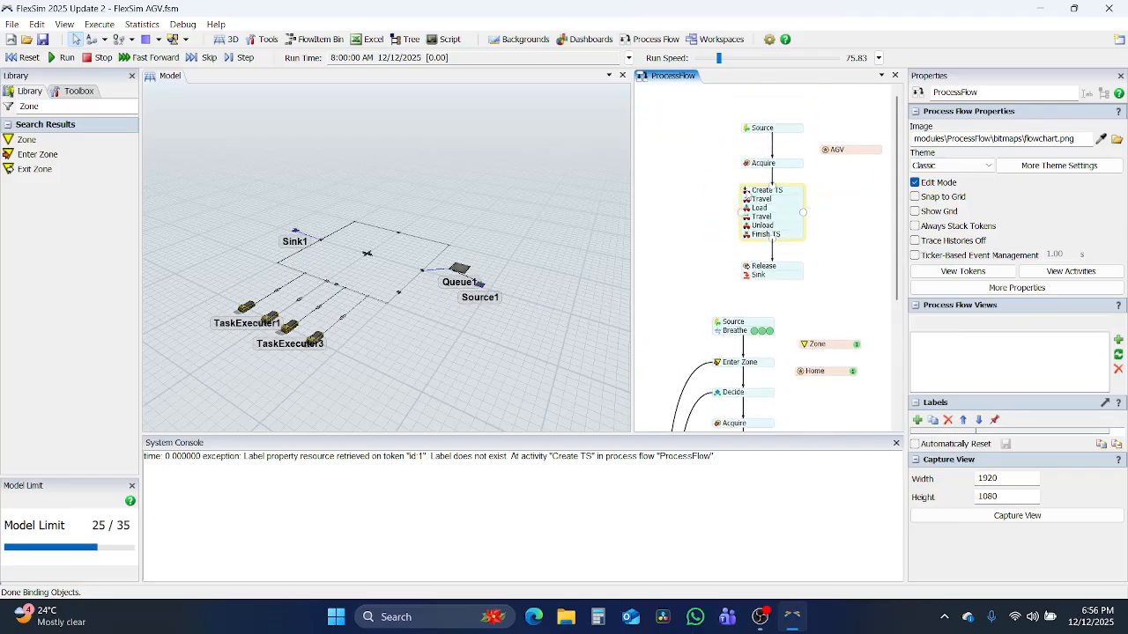
{"action": "double_click", "coordinate": [747, 191]}
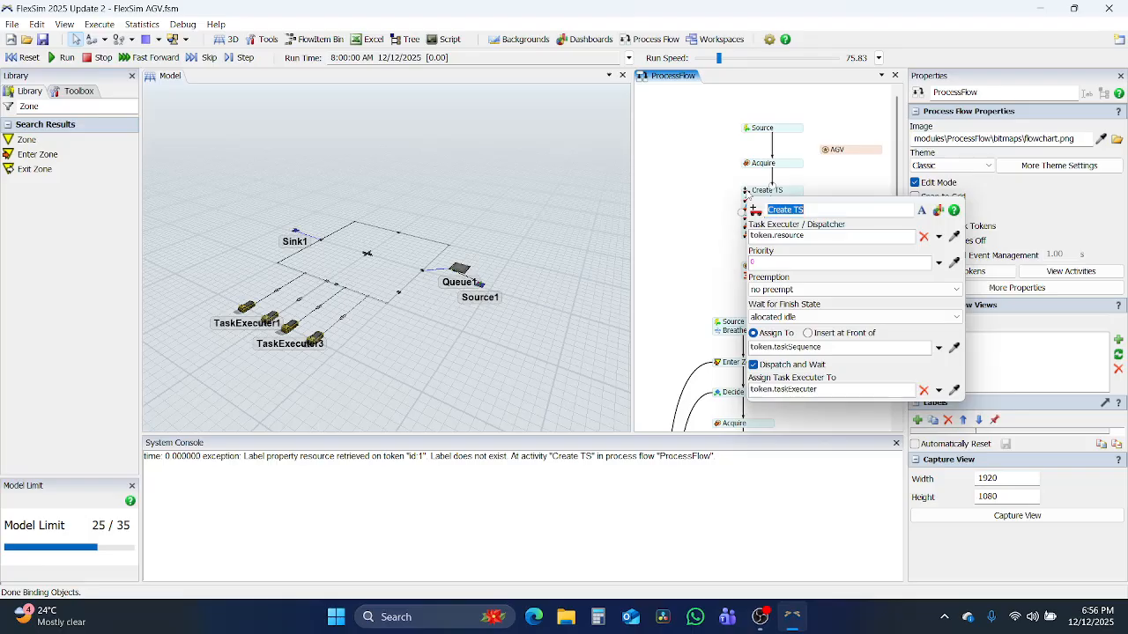
{"action": "left_click", "coordinate": [705, 248]}
{"action": "left_click_drag", "start_coordinate": [706, 249], "coordinate": [707, 157]}
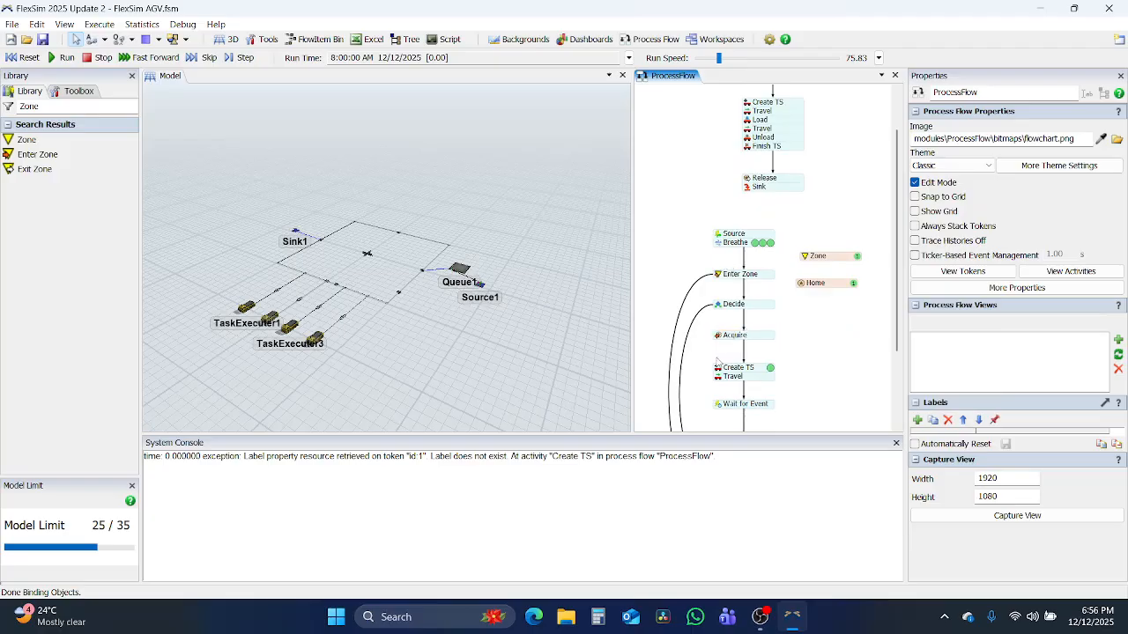
Try token.homeLocation as the Task Executer / Dispatcher of the lower flow's Create TS activity.
{"action": "left_click", "coordinate": [718, 372]}
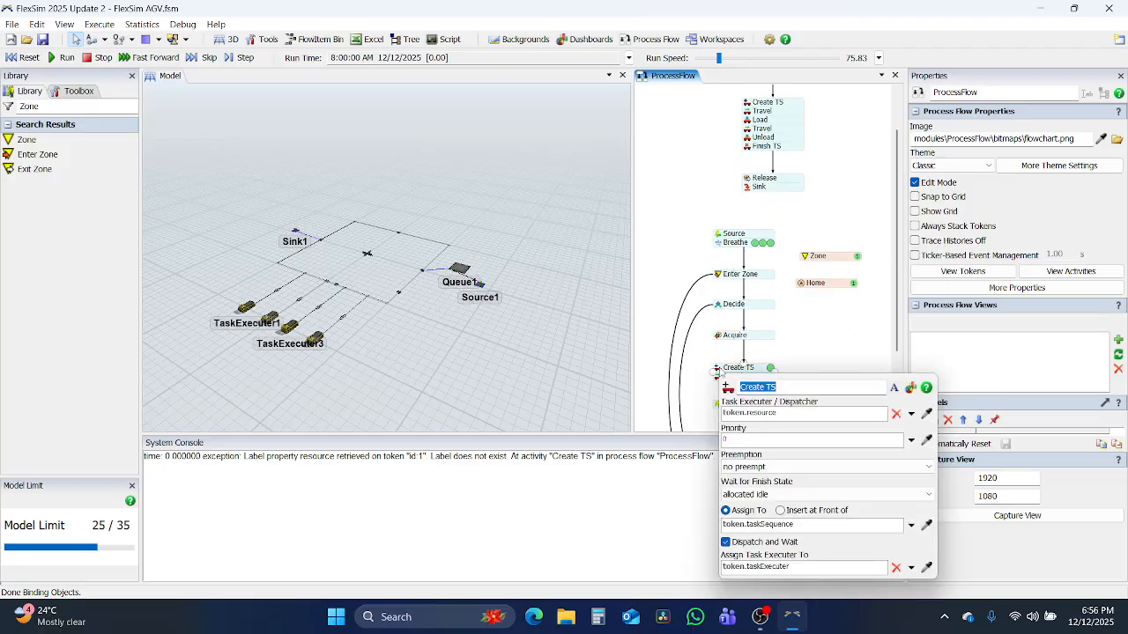
{"action": "left_click", "coordinate": [788, 413]}
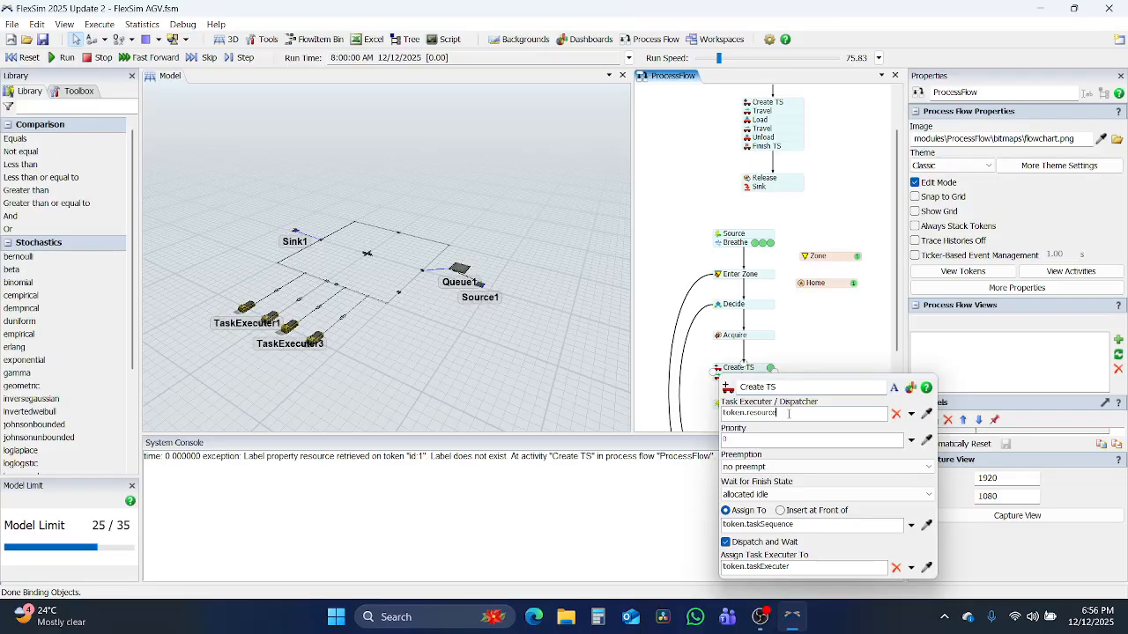
{"action": "double_click", "coordinate": [789, 413]}
{"action": "type", "text": "homeLocation"}
{"action": "key", "text": "Return"}
{"action": "left_click", "coordinate": [695, 250]}
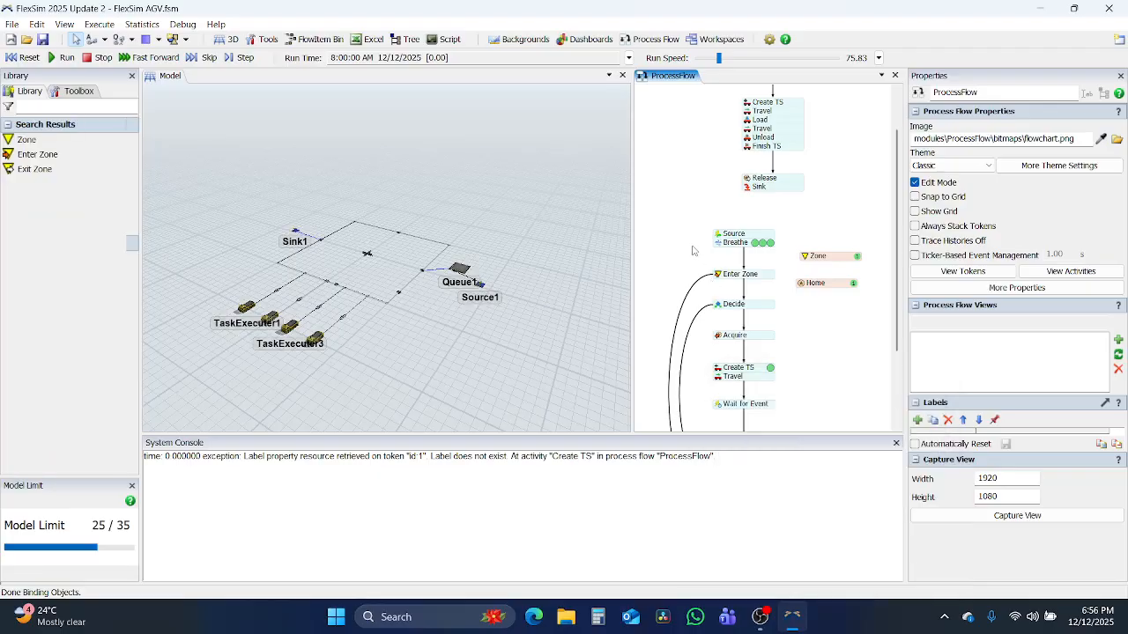
Test the homeLocation reference by running the model from a reset state, and reset it again.
{"action": "left_click", "coordinate": [11, 58]}
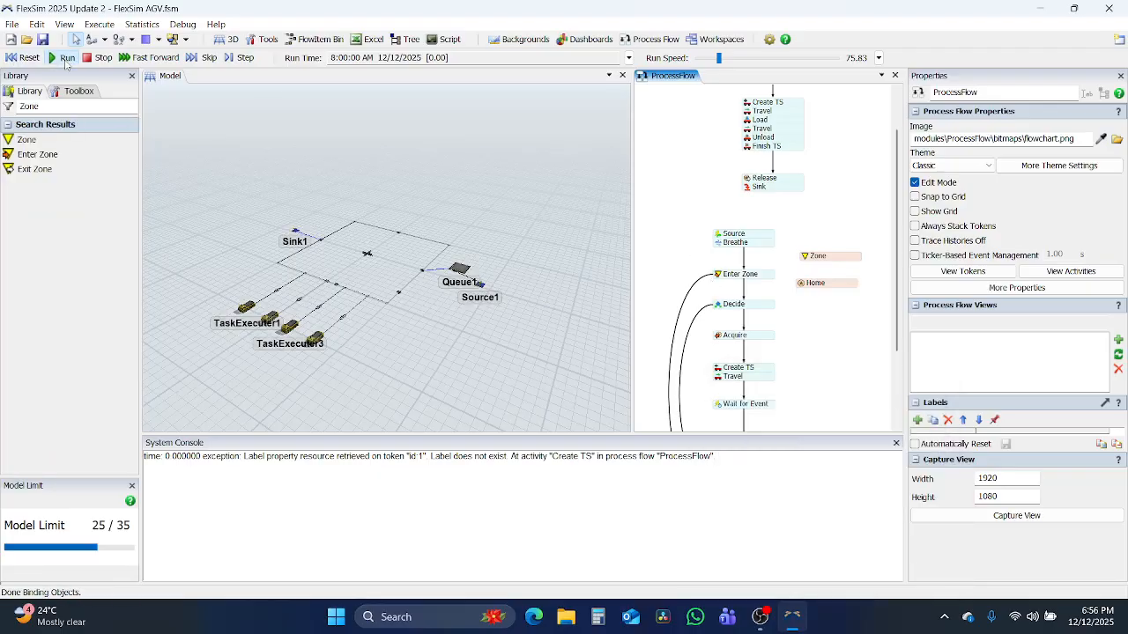
{"action": "left_click", "coordinate": [66, 57]}
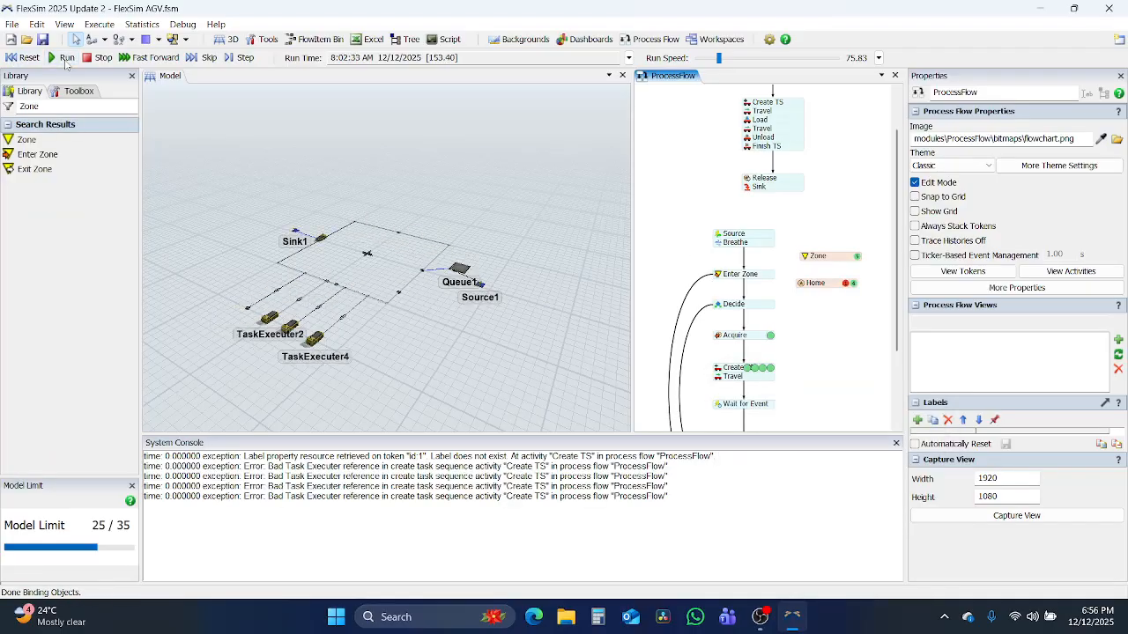
{"action": "left_click", "coordinate": [24, 58]}
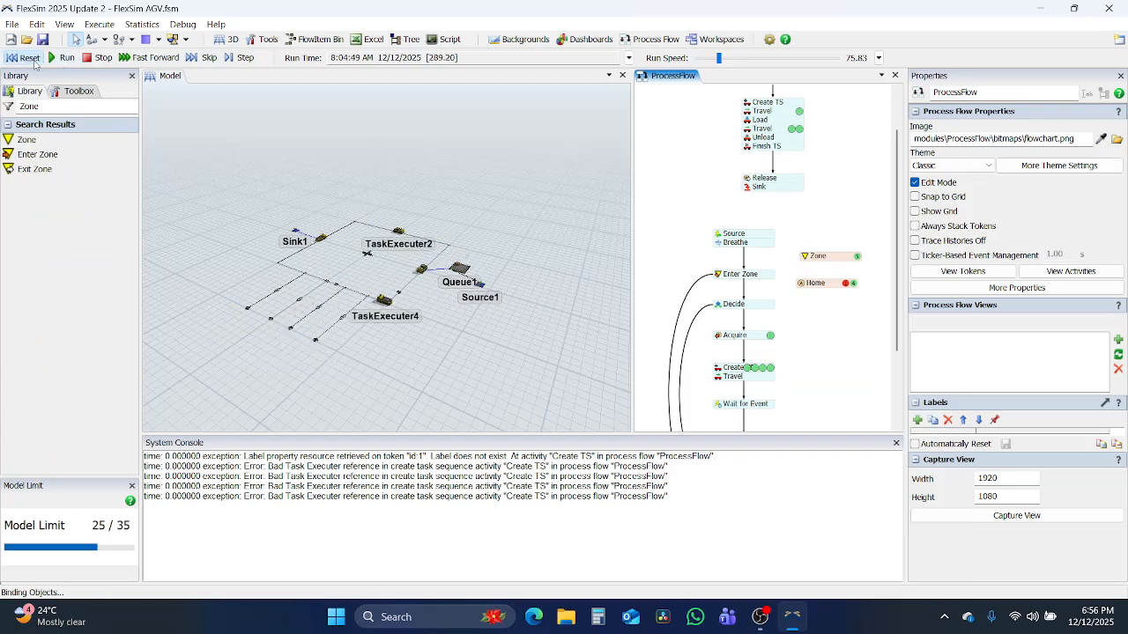
Set the lower flow's Create TS Task Executer / Dispatcher to token.AGV.
{"action": "double_click", "coordinate": [715, 371]}
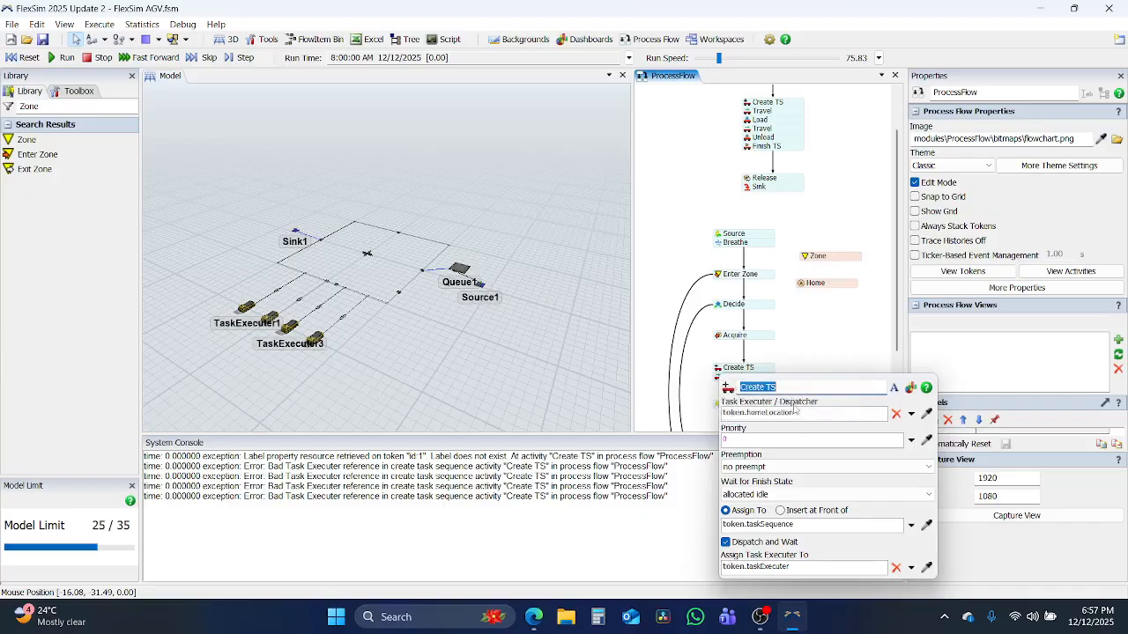
{"action": "left_click", "coordinate": [807, 409]}
{"action": "double_click", "coordinate": [800, 413]}
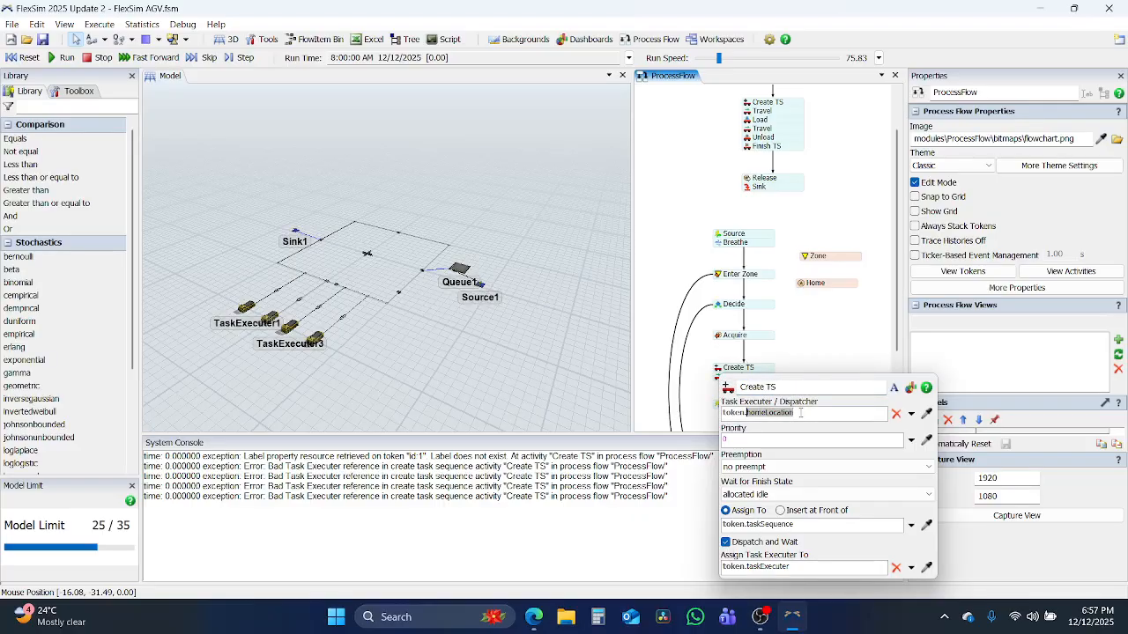
{"action": "type", "text": "AGV"}
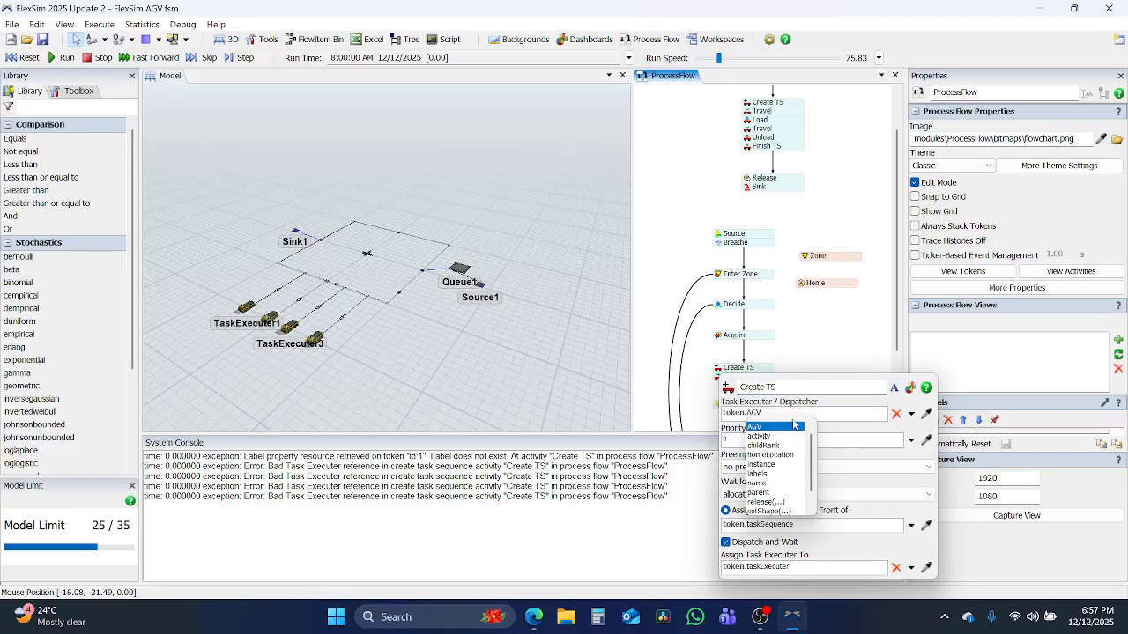
{"action": "left_click", "coordinate": [793, 426]}
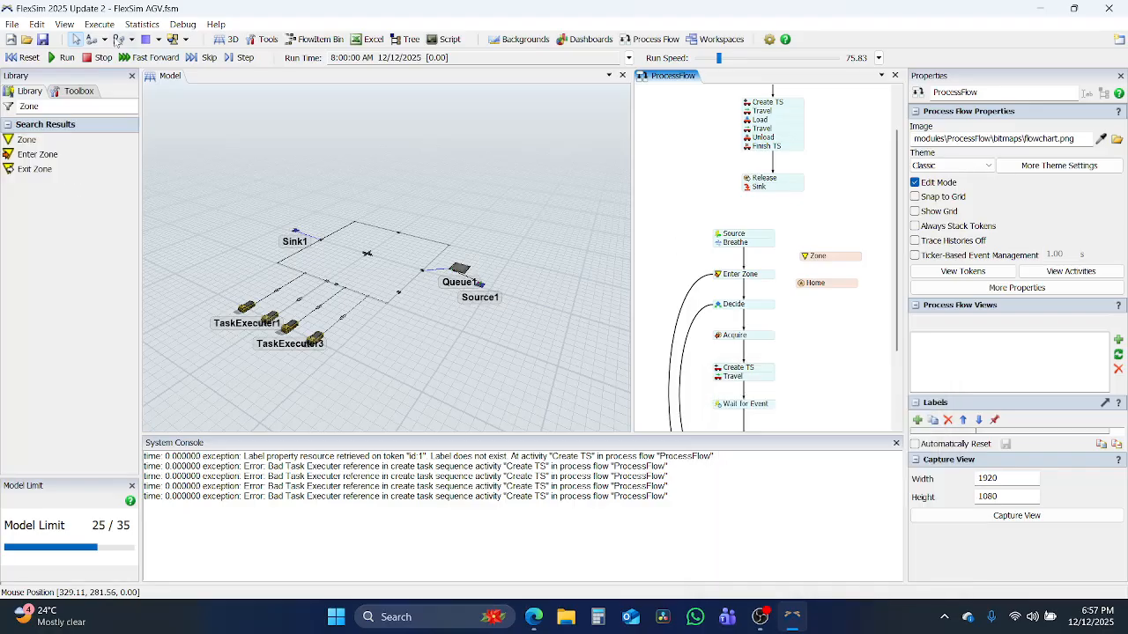
Run the model with the token.AGV reference to check the lower flow, reset it and close the System Console.
{"action": "left_click", "coordinate": [23, 57]}
{"action": "left_click", "coordinate": [64, 58]}
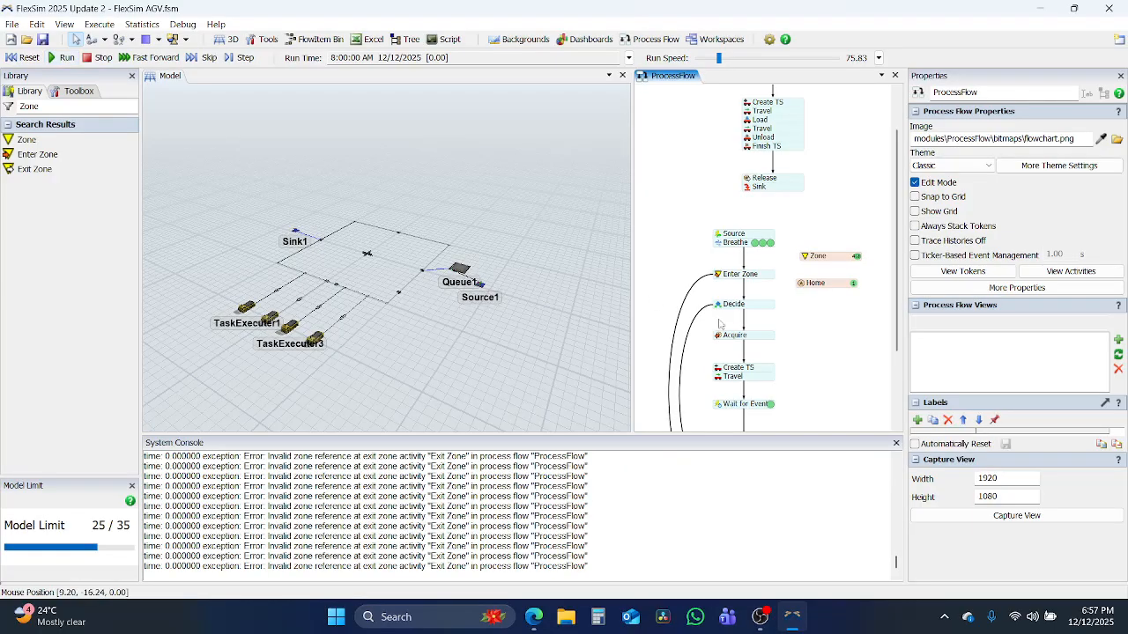
{"action": "scroll", "coordinate": [807, 228], "scroll_direction": "down", "scroll_amount": 3}
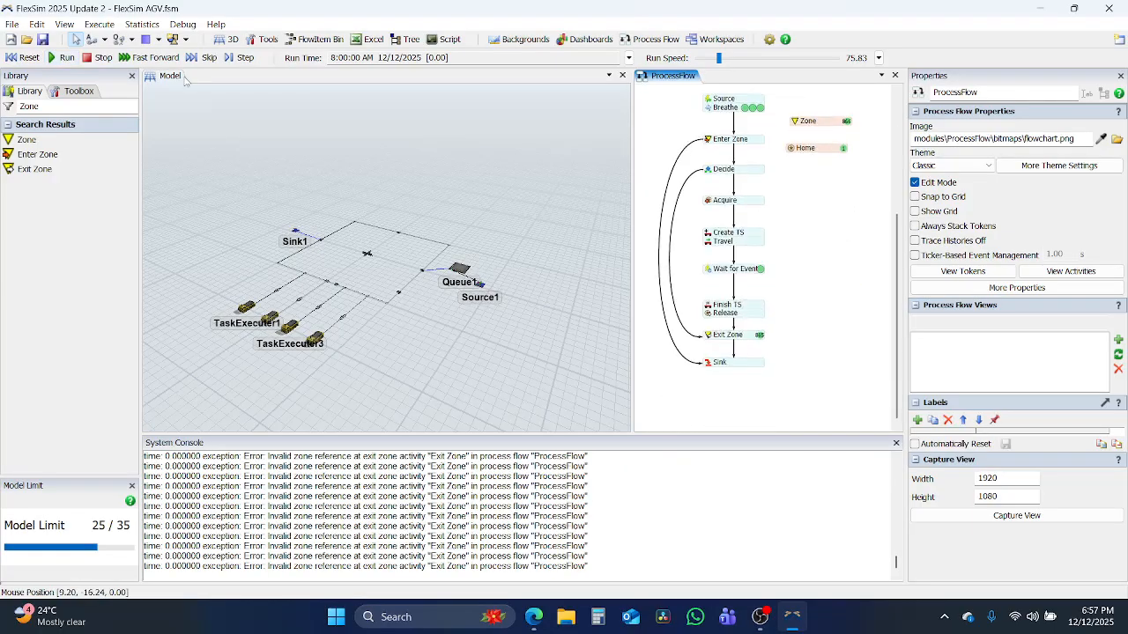
{"action": "left_click", "coordinate": [26, 59]}
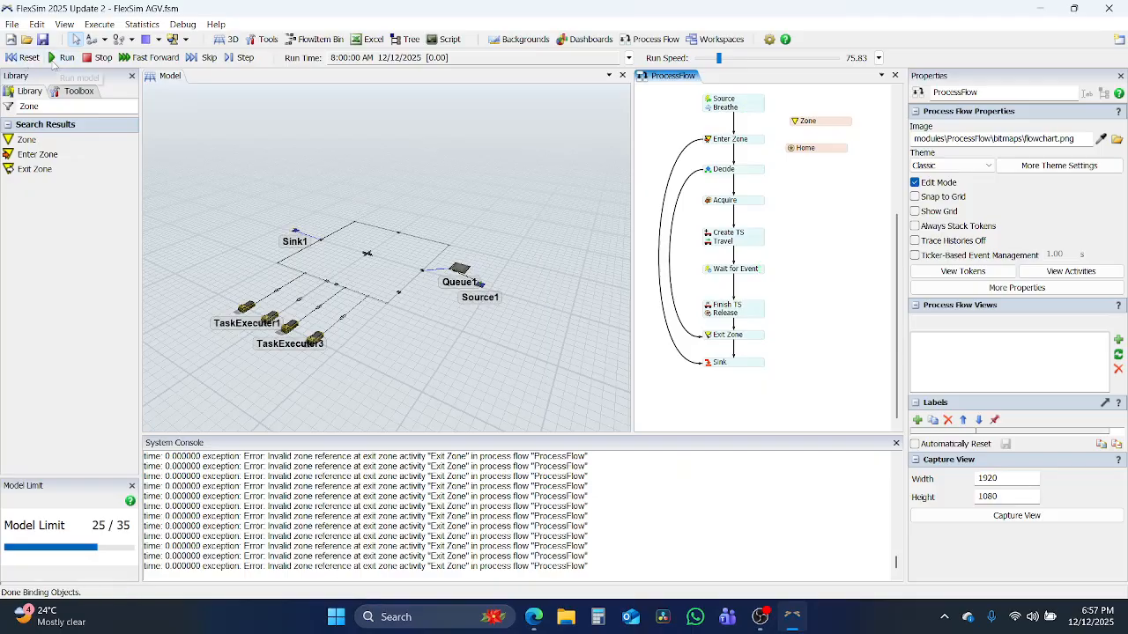
{"action": "left_click", "coordinate": [896, 442]}
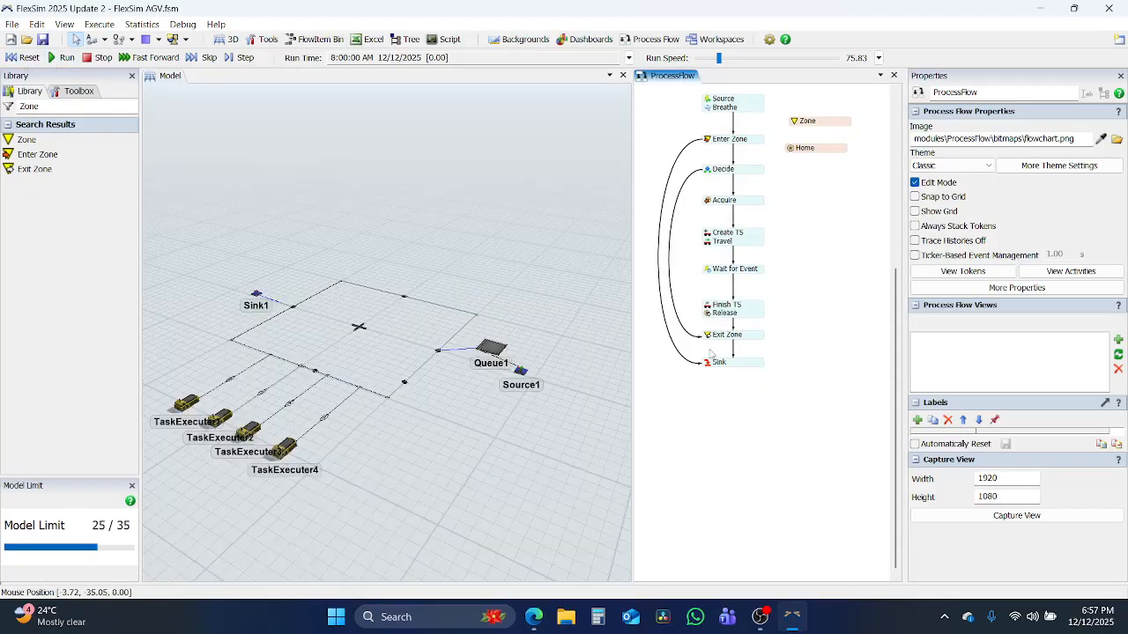
Set the Exit Zone activity's Zone Reference to the Zone shared asset by sampling it.
{"action": "double_click", "coordinate": [709, 337]}
{"action": "left_click", "coordinate": [917, 380]}
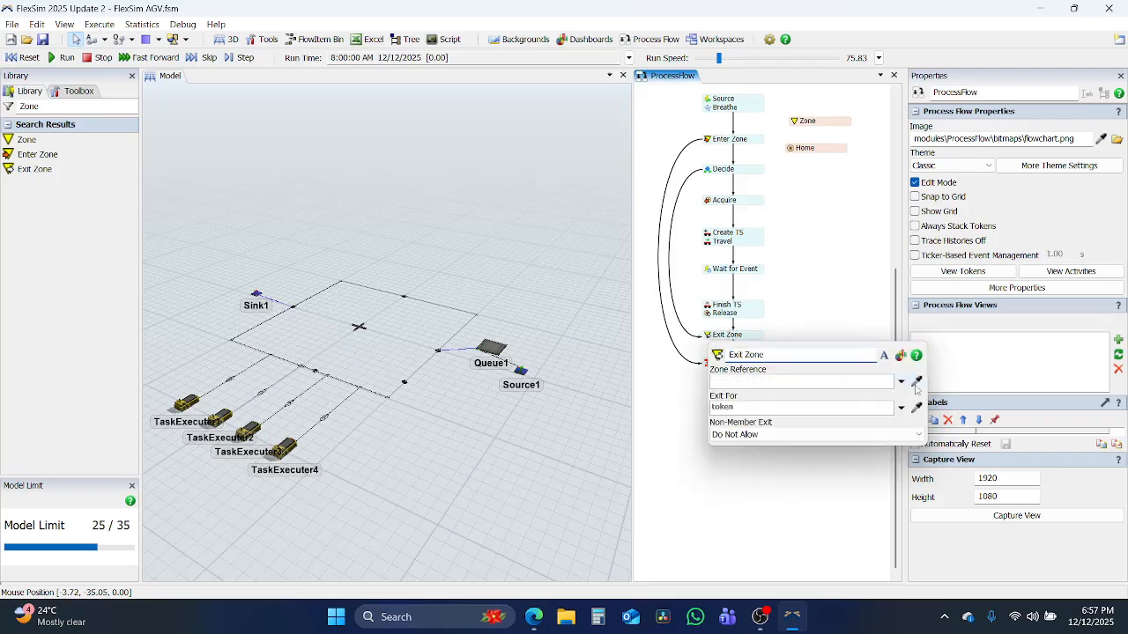
{"action": "left_click", "coordinate": [812, 115]}
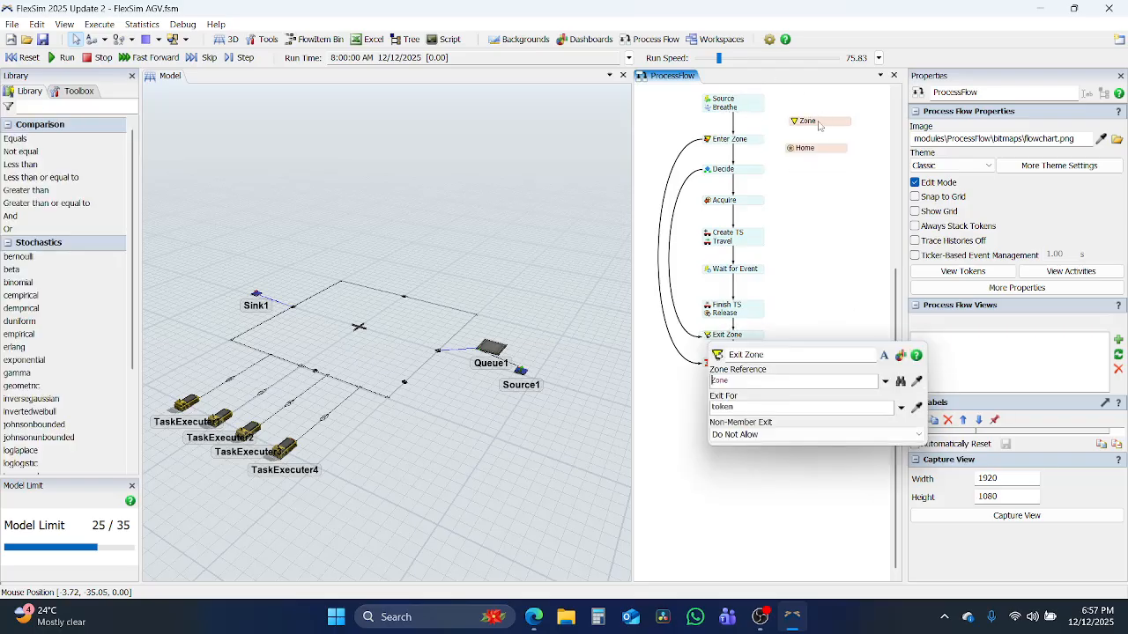
{"action": "left_click", "coordinate": [830, 254]}
Set the Priority of the upper flow's Create TS activity to 1.
{"action": "scroll", "coordinate": [833, 264], "scroll_direction": "up", "scroll_amount": 5}
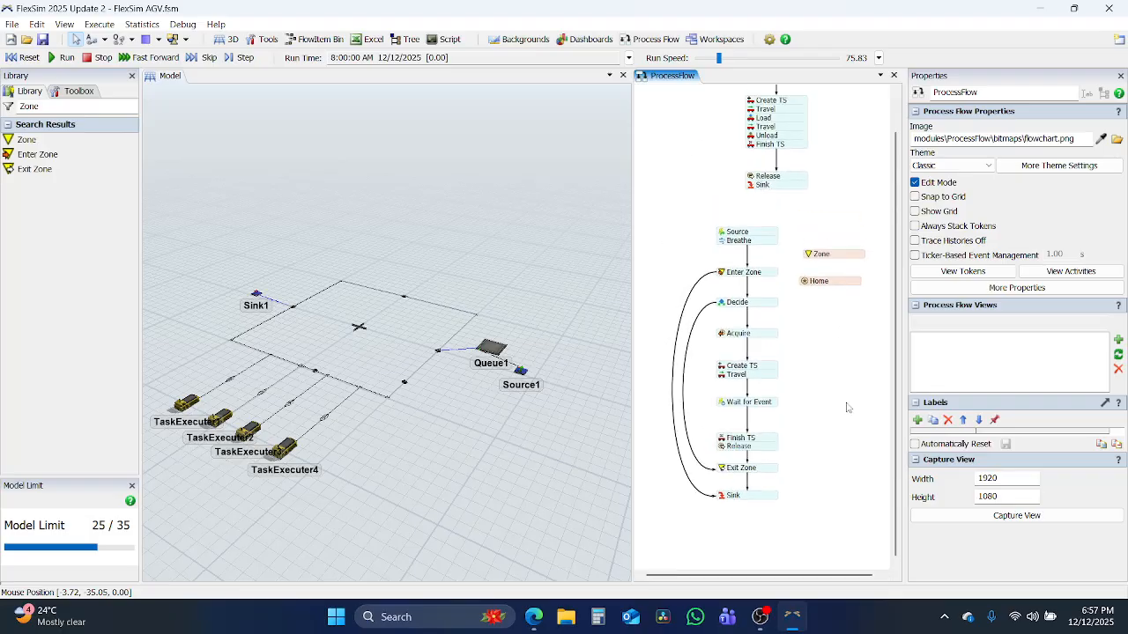
{"action": "left_click", "coordinate": [759, 231]}
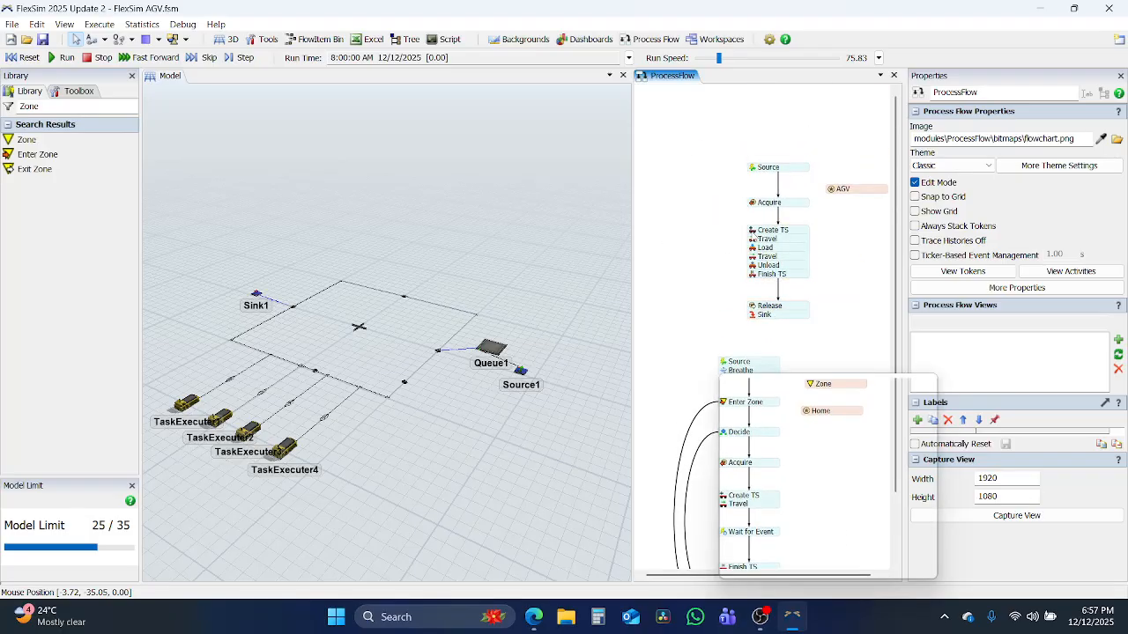
{"action": "left_click", "coordinate": [798, 302]}
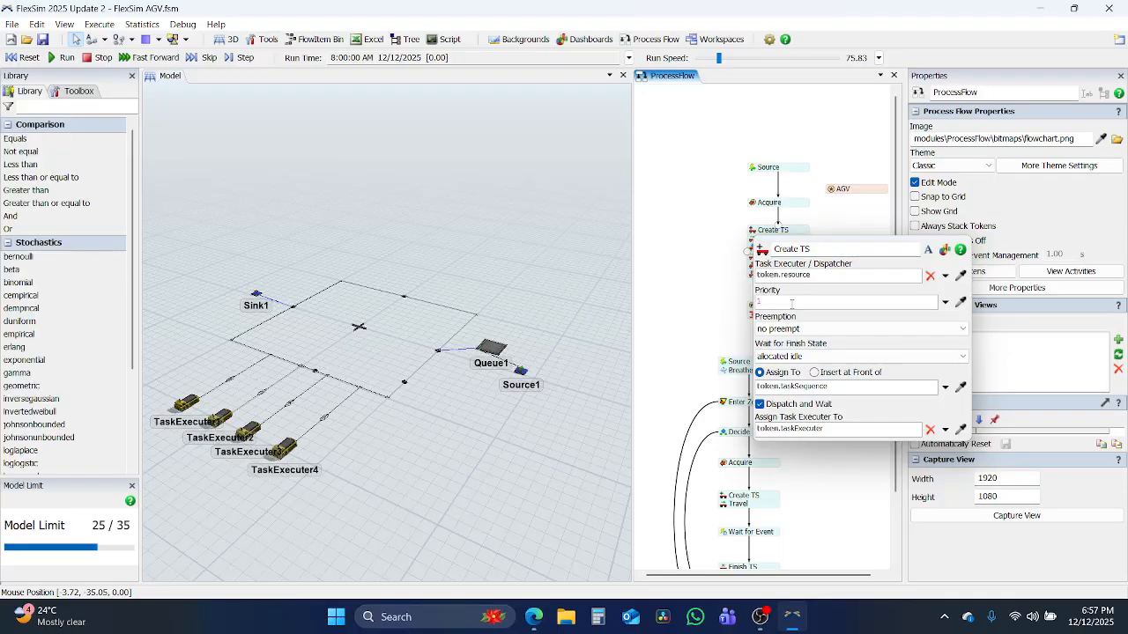
{"action": "left_click", "coordinate": [686, 328]}
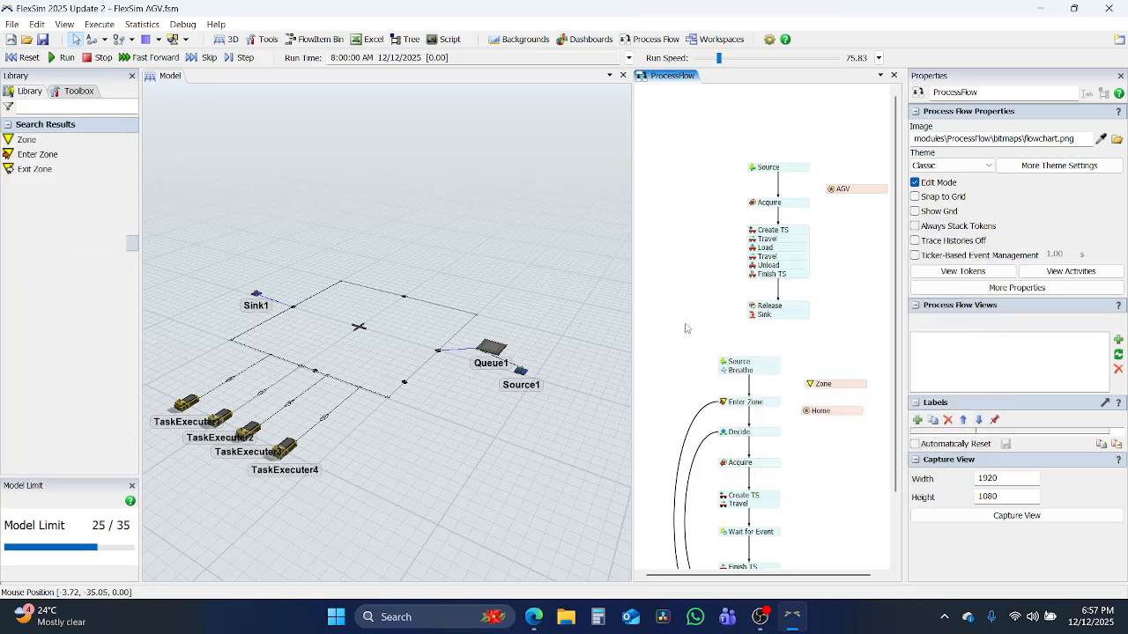
Set the Preemption of the lower flow's Create TS activity to "preempt, aborting active".
{"action": "left_click", "coordinate": [759, 498]}
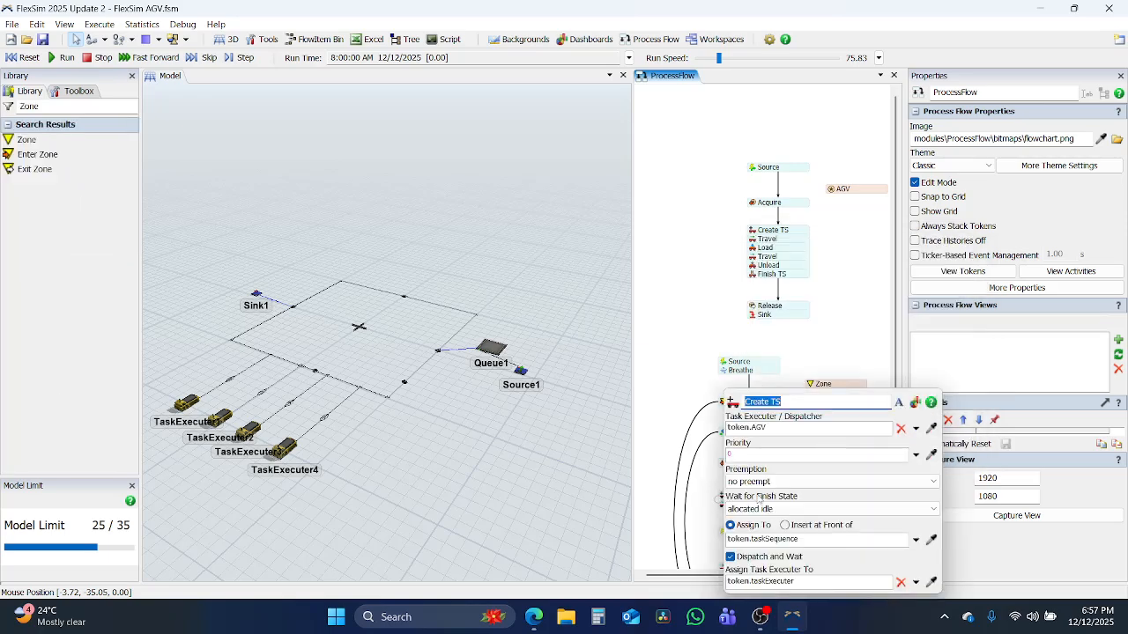
{"action": "left_click", "coordinate": [870, 482]}
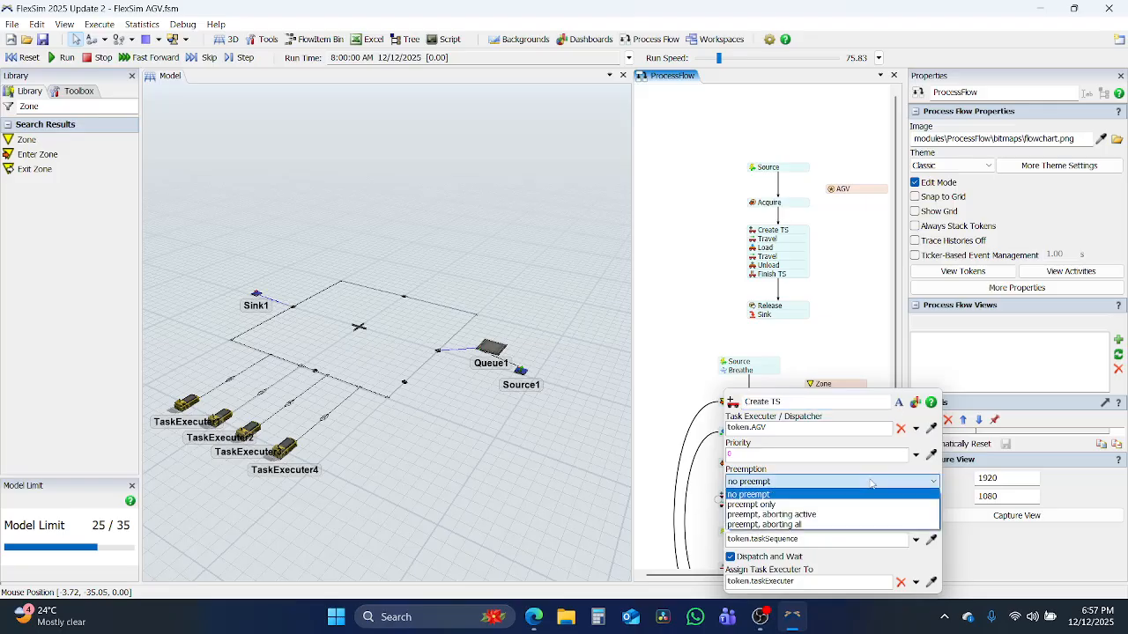
{"action": "left_click", "coordinate": [818, 516]}
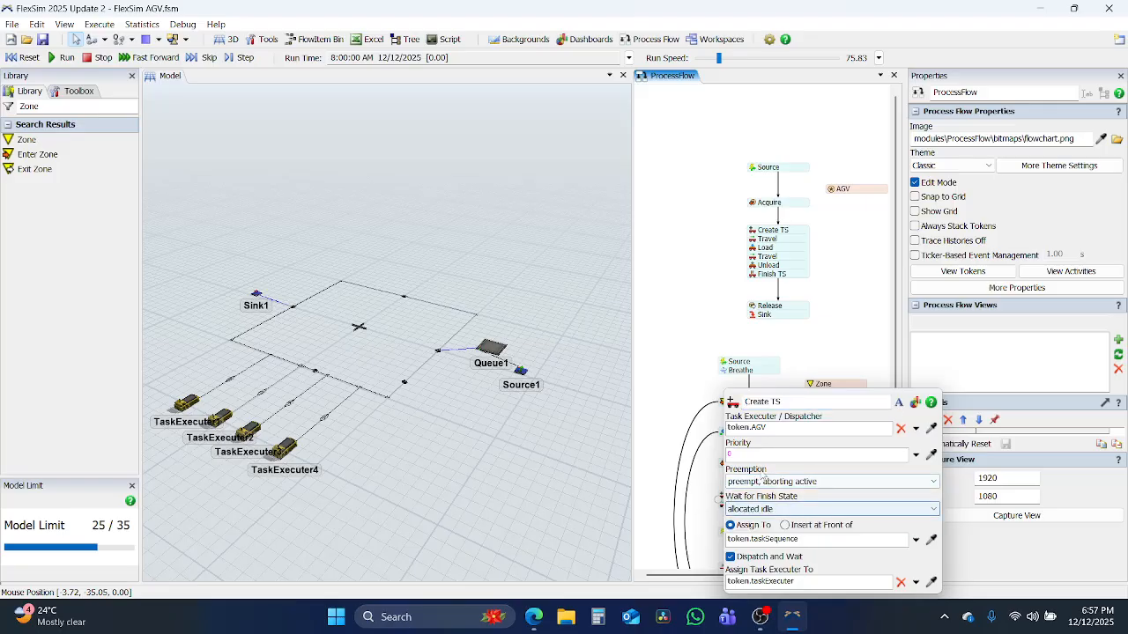
Run the model to test the new preemption and priority settings, resetting and rerunning it.
{"action": "left_click", "coordinate": [695, 370]}
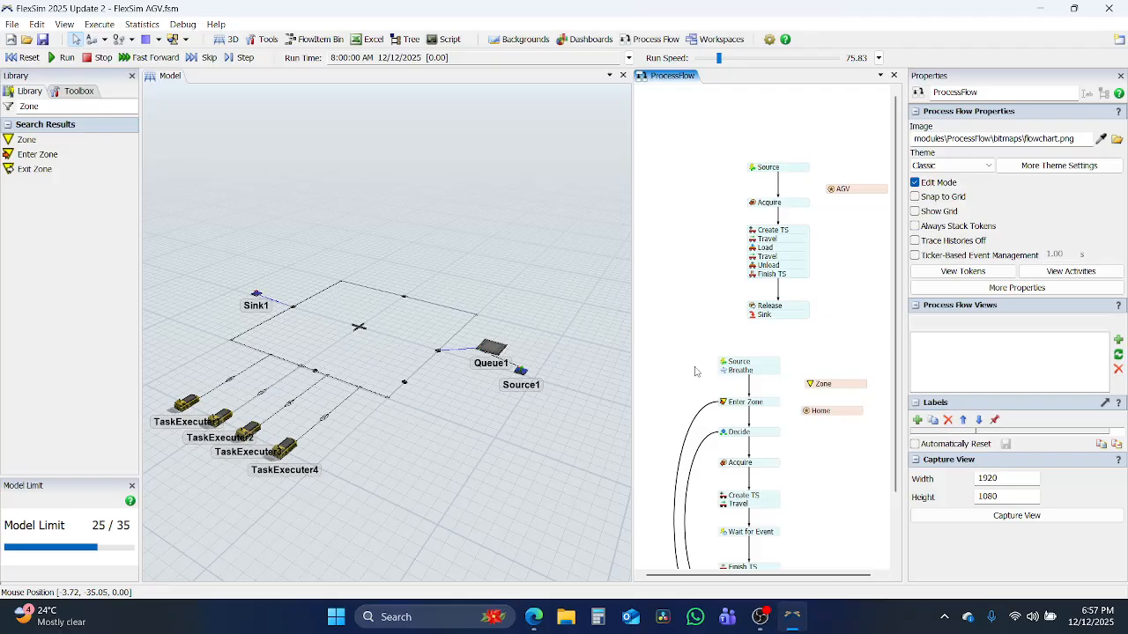
{"action": "scroll", "coordinate": [715, 310], "scroll_direction": "down", "scroll_amount": 3}
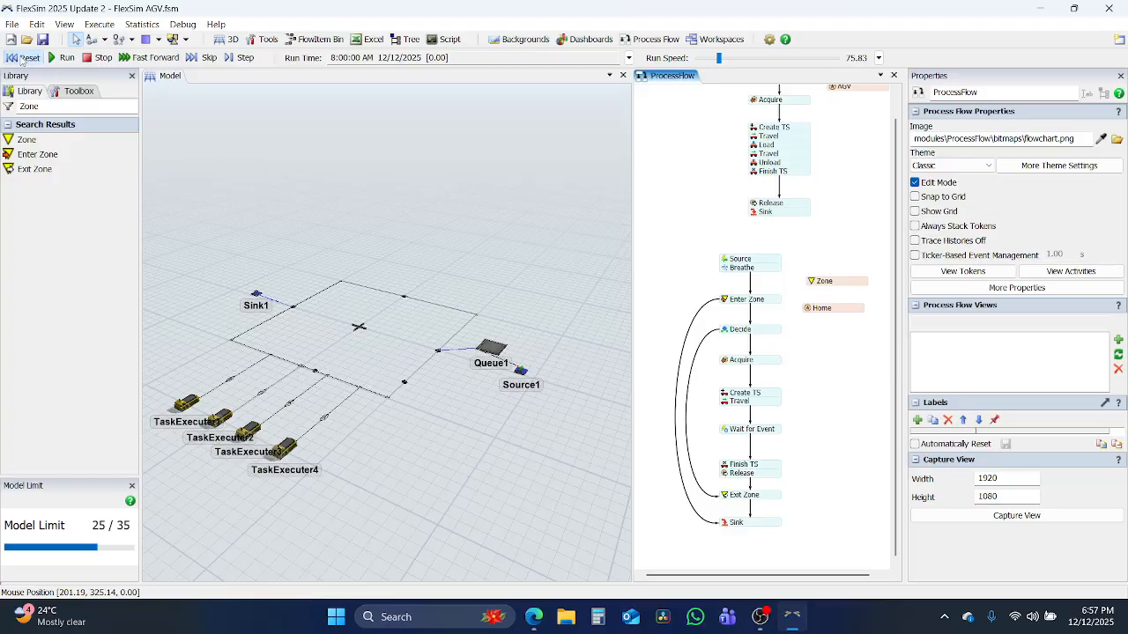
{"action": "left_click", "coordinate": [61, 57]}
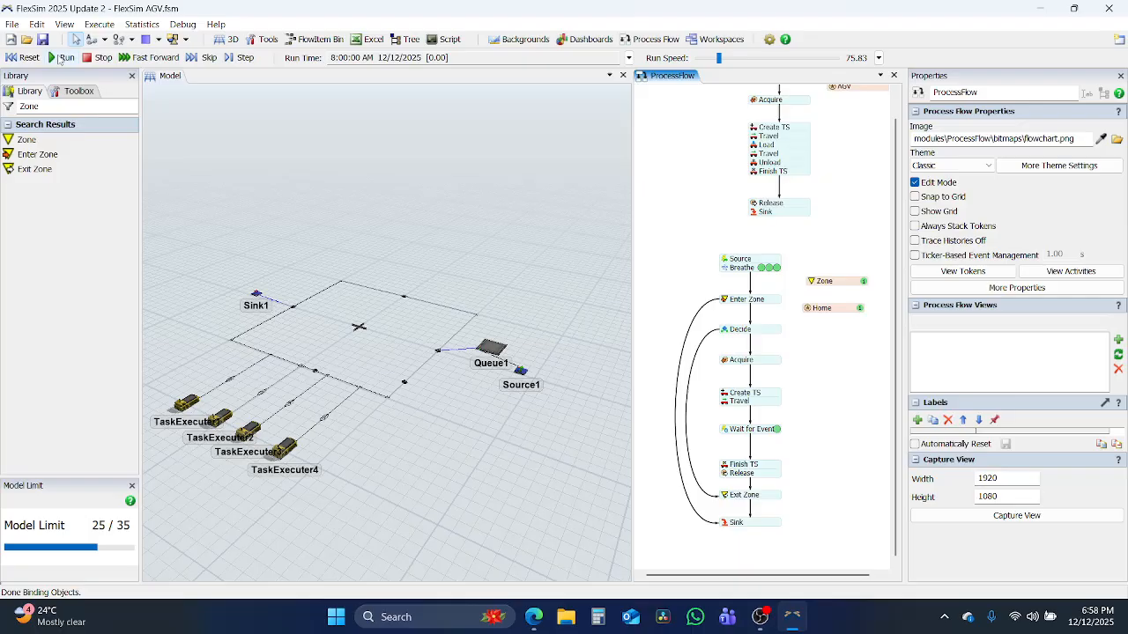
{"action": "left_click", "coordinate": [59, 59]}
{"action": "left_click", "coordinate": [20, 58]}
{"action": "left_click", "coordinate": [60, 58]}
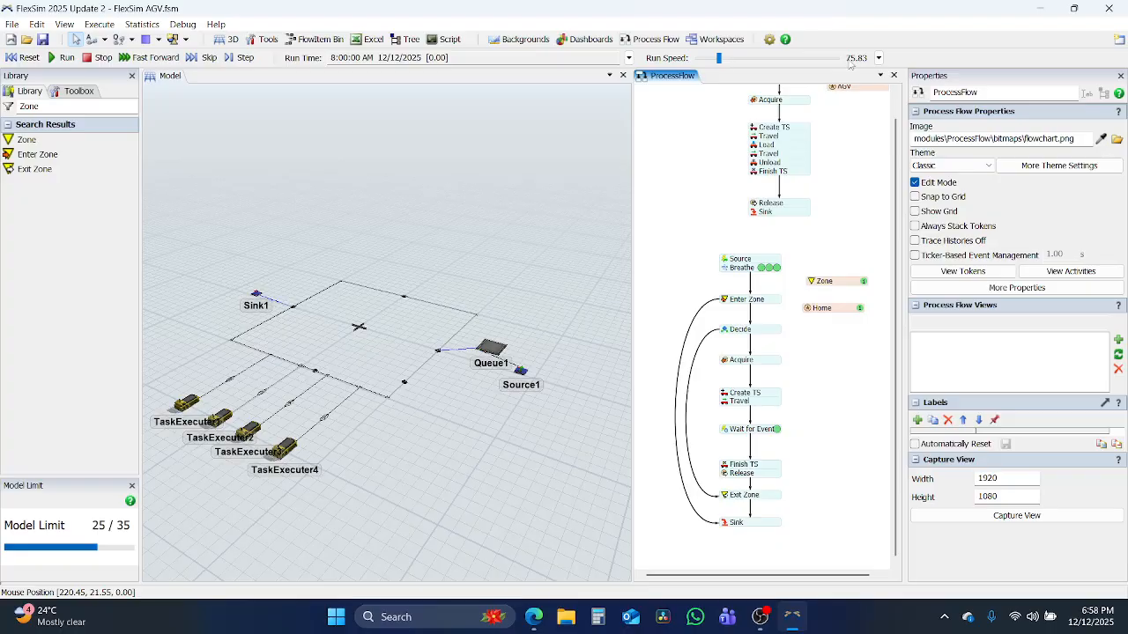
Lower the simulation run speed to 47.94.
{"action": "scroll", "coordinate": [835, 222], "scroll_direction": "up", "scroll_amount": 2}
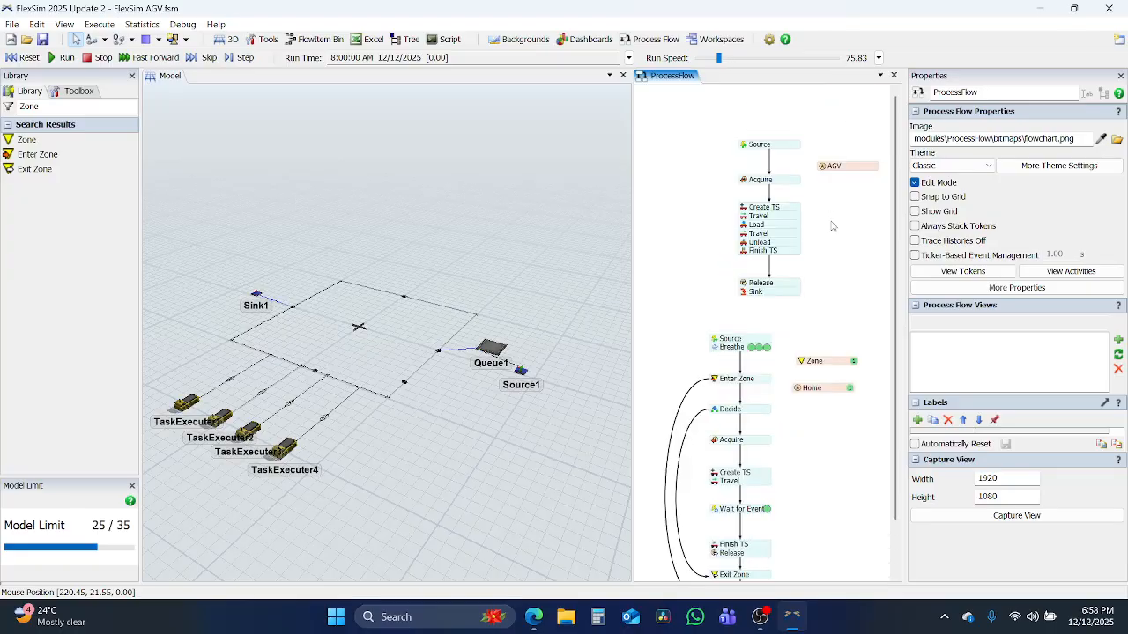
{"action": "left_click", "coordinate": [748, 58]}
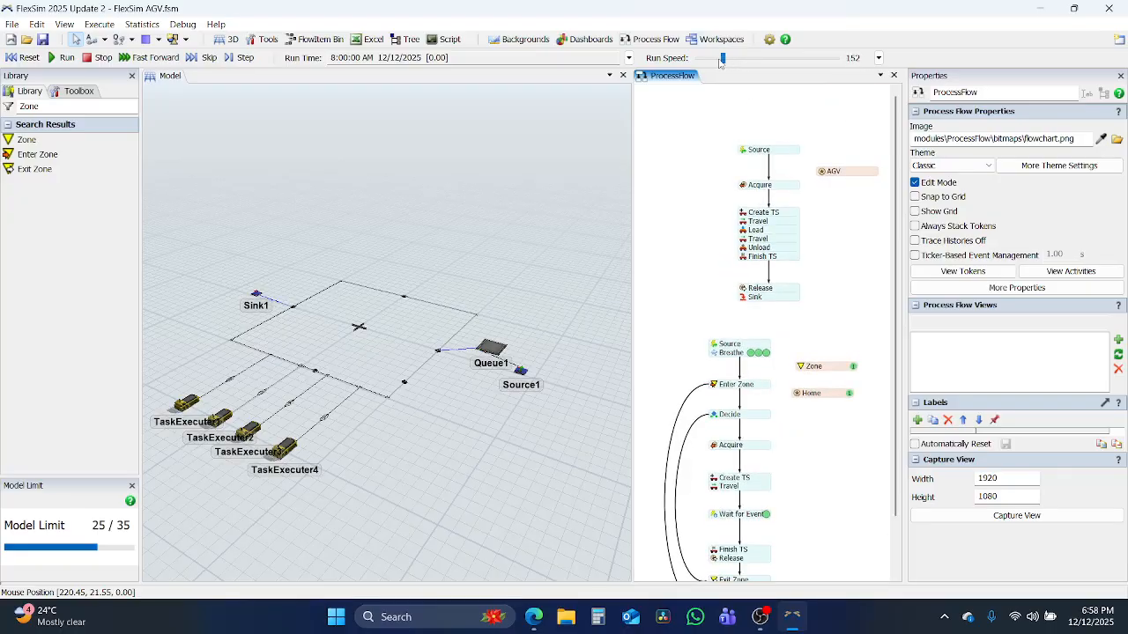
{"action": "left_click_drag", "start_coordinate": [719, 59], "coordinate": [715, 60]}
{"action": "scroll", "coordinate": [836, 405], "scroll_direction": "down", "scroll_amount": 2}
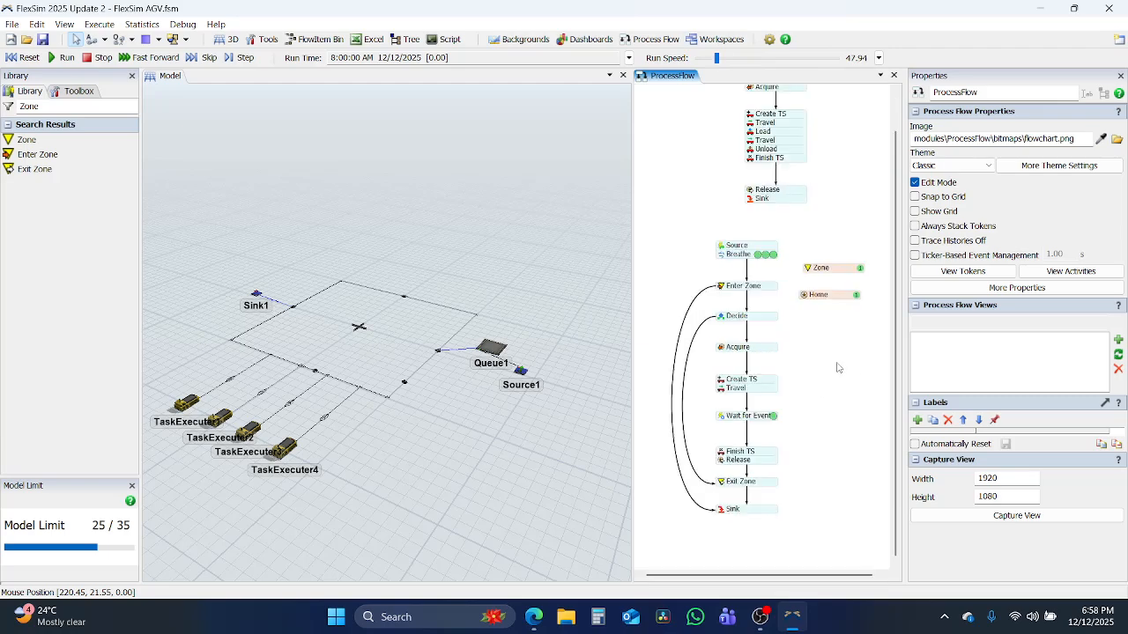
{"action": "left_click_drag", "start_coordinate": [836, 362], "coordinate": [835, 380]}
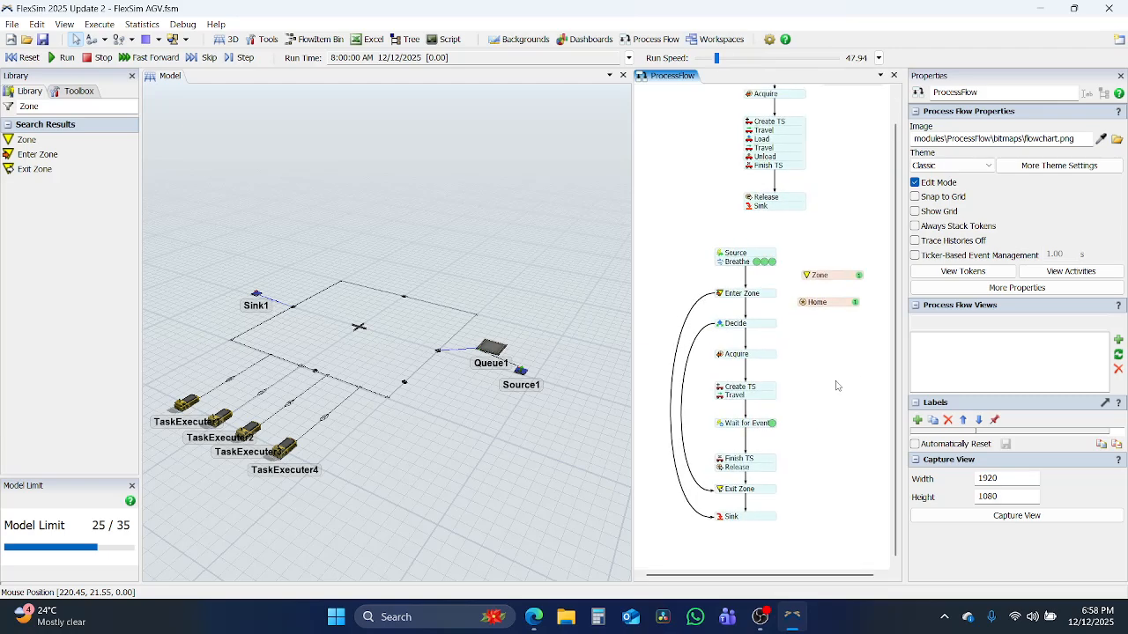
Examine the Wait for Event settings and the labels of the tokens at Breathe and Wait for Event, and reset the model.
{"action": "double_click", "coordinate": [722, 427]}
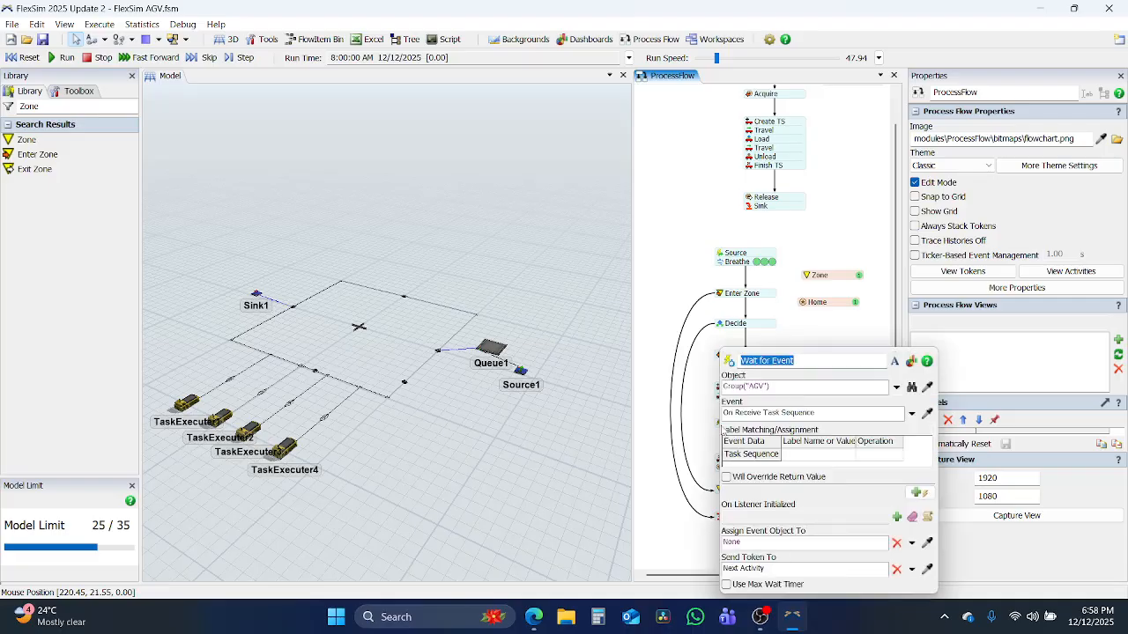
{"action": "left_click", "coordinate": [659, 331]}
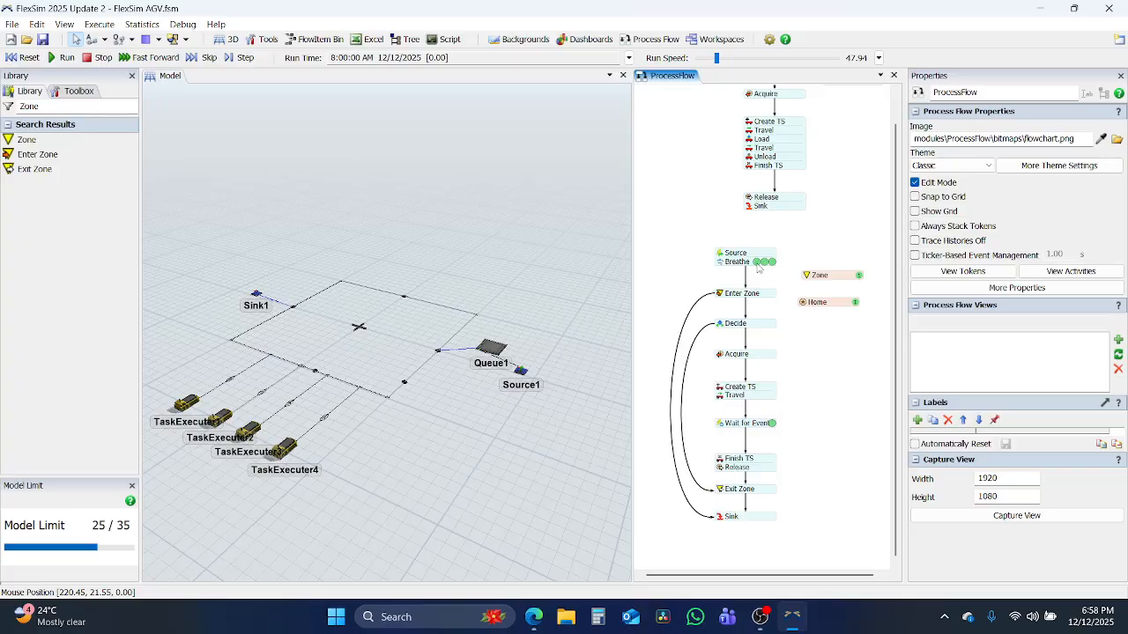
{"action": "left_click", "coordinate": [758, 267]}
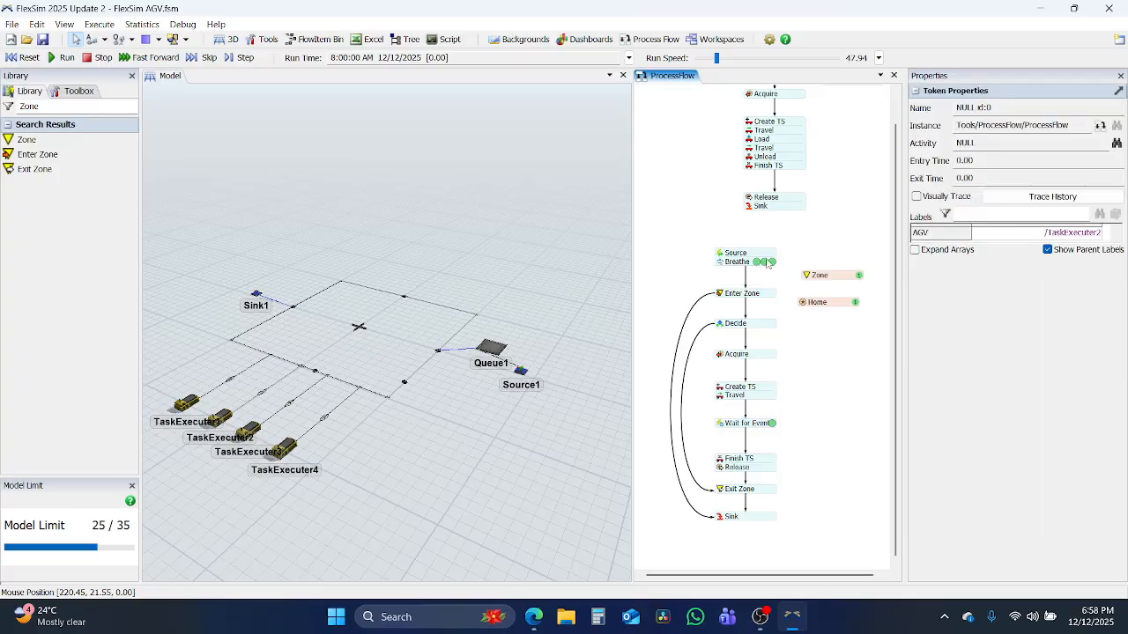
{"action": "left_click", "coordinate": [773, 427]}
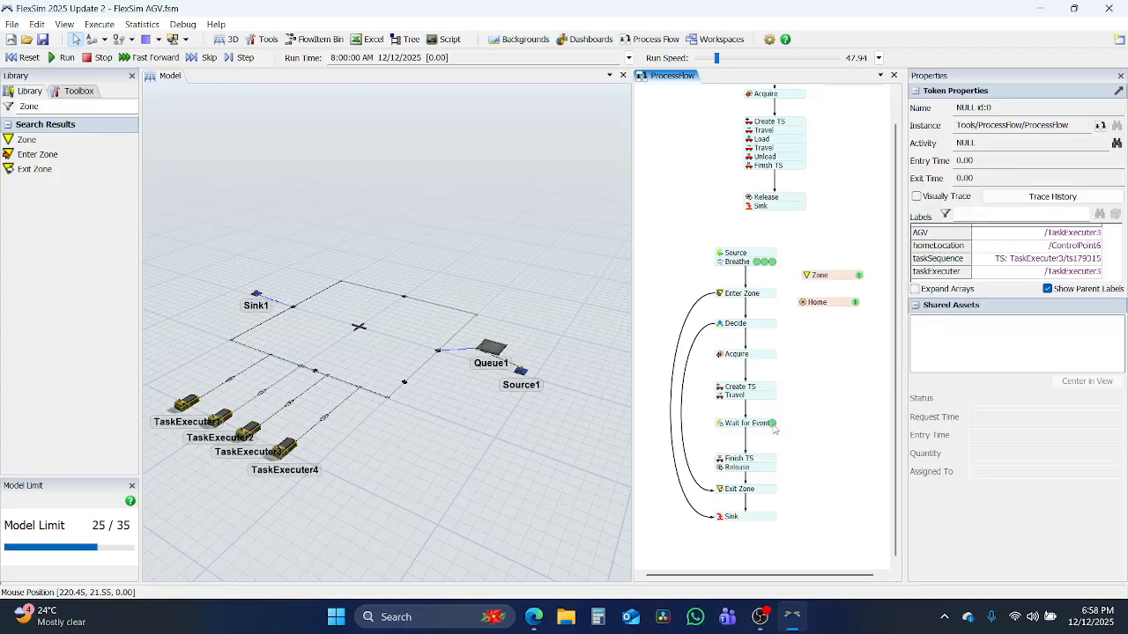
{"action": "left_click", "coordinate": [814, 416]}
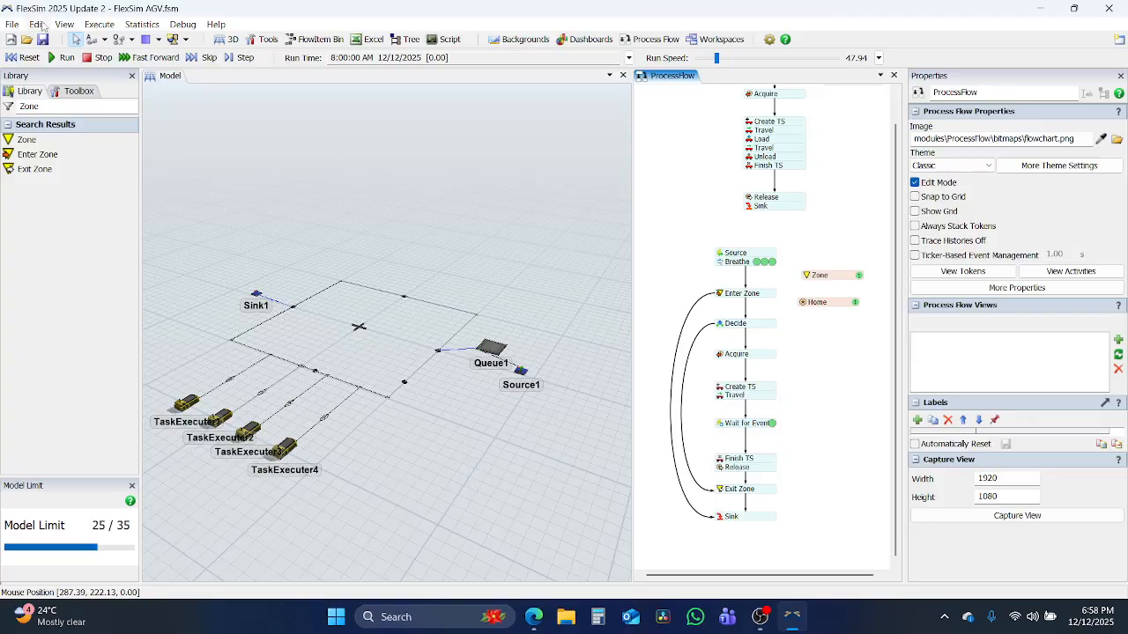
{"action": "left_click", "coordinate": [26, 58]}
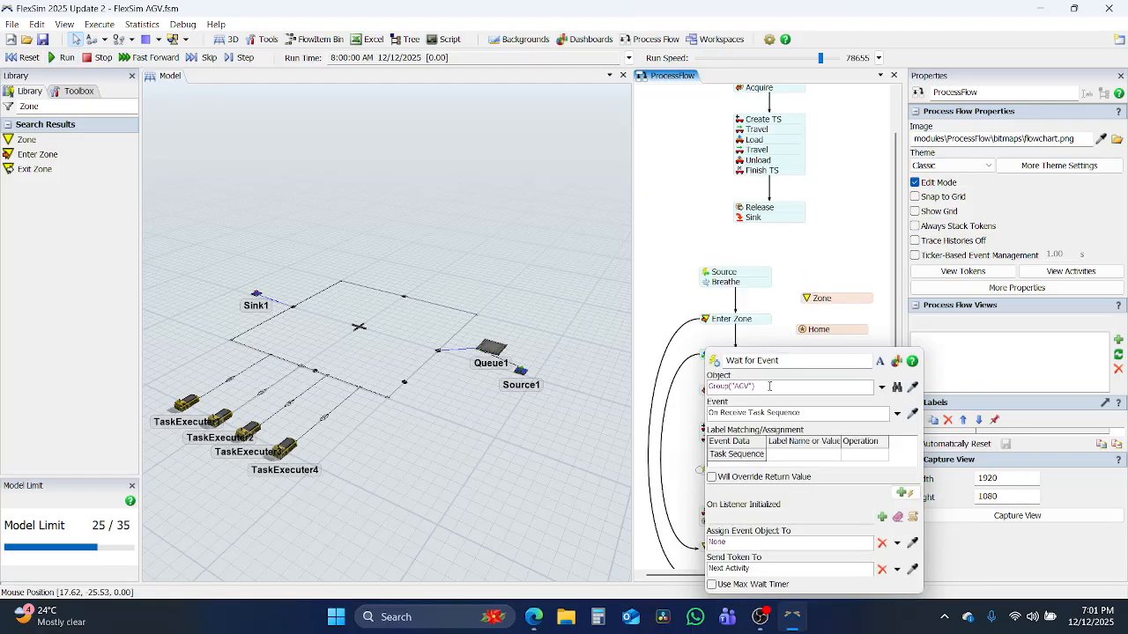
Set the Object of the Wait for Event activity to token.AGV and run the model.
{"action": "left_click", "coordinate": [769, 386]}
{"action": "key", "text": "BackSpace"}
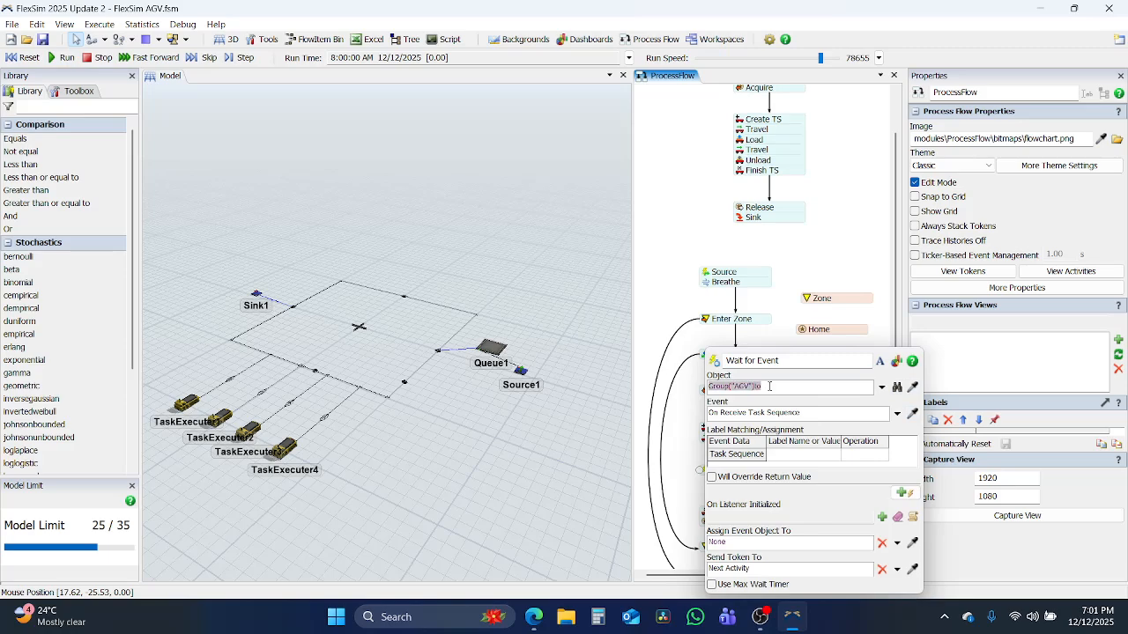
{"action": "type", "text": "token.AGV"}
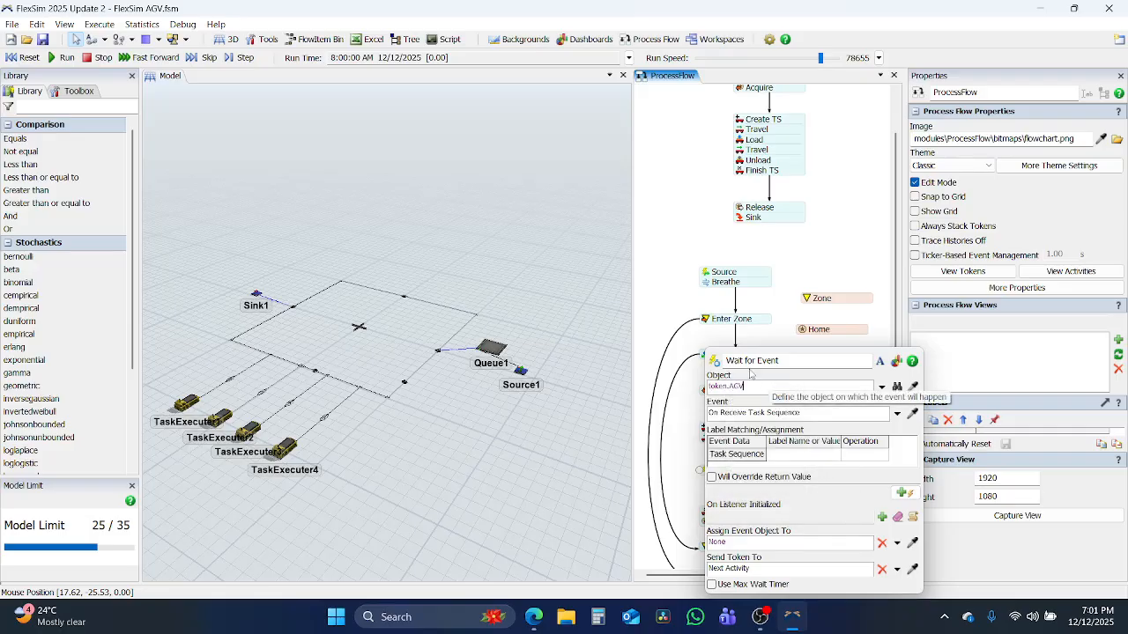
{"action": "left_click", "coordinate": [671, 302]}
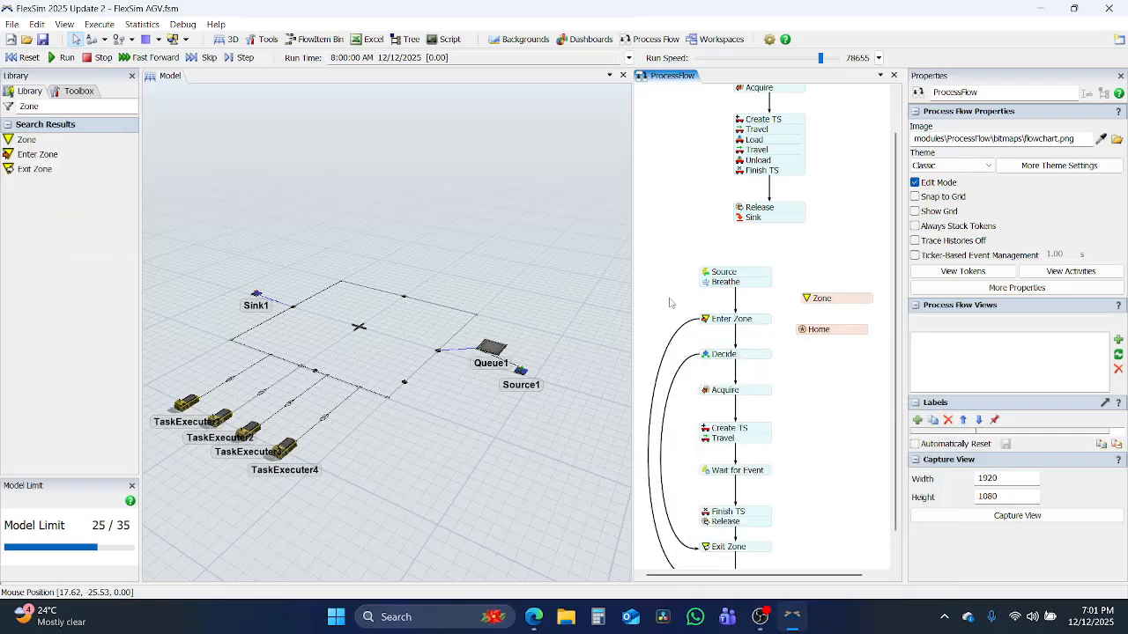
{"action": "left_click", "coordinate": [65, 58]}
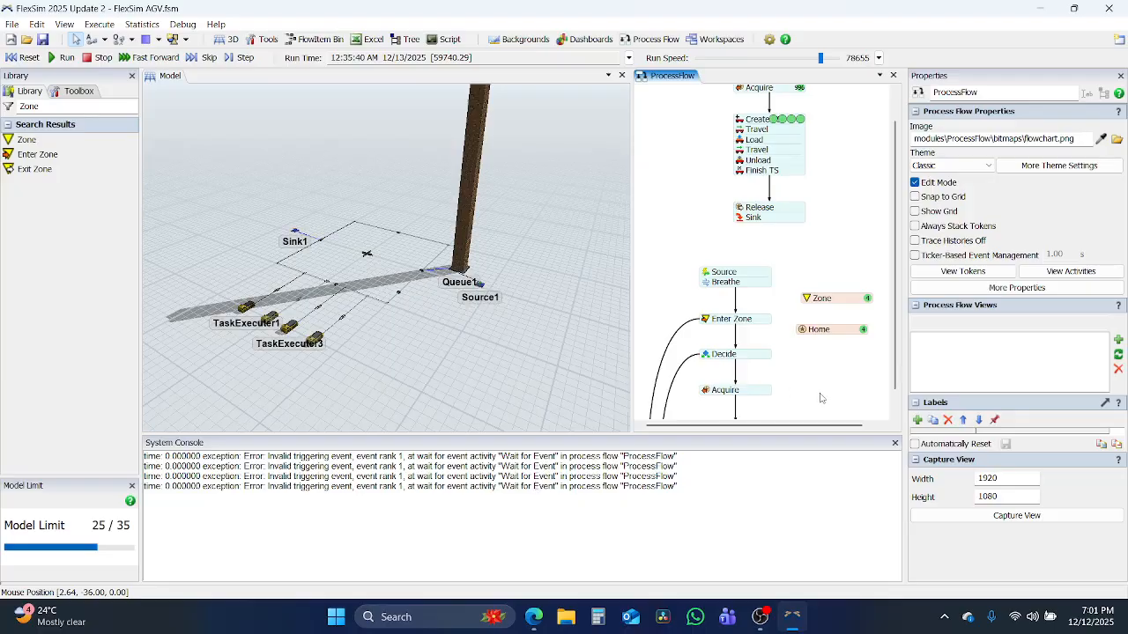
Separate Finish TS from Release, delete its connector from Wait for Event, and attach it beneath Travel in the lower flow.
{"action": "left_click_drag", "start_coordinate": [814, 396], "coordinate": [787, 470]}
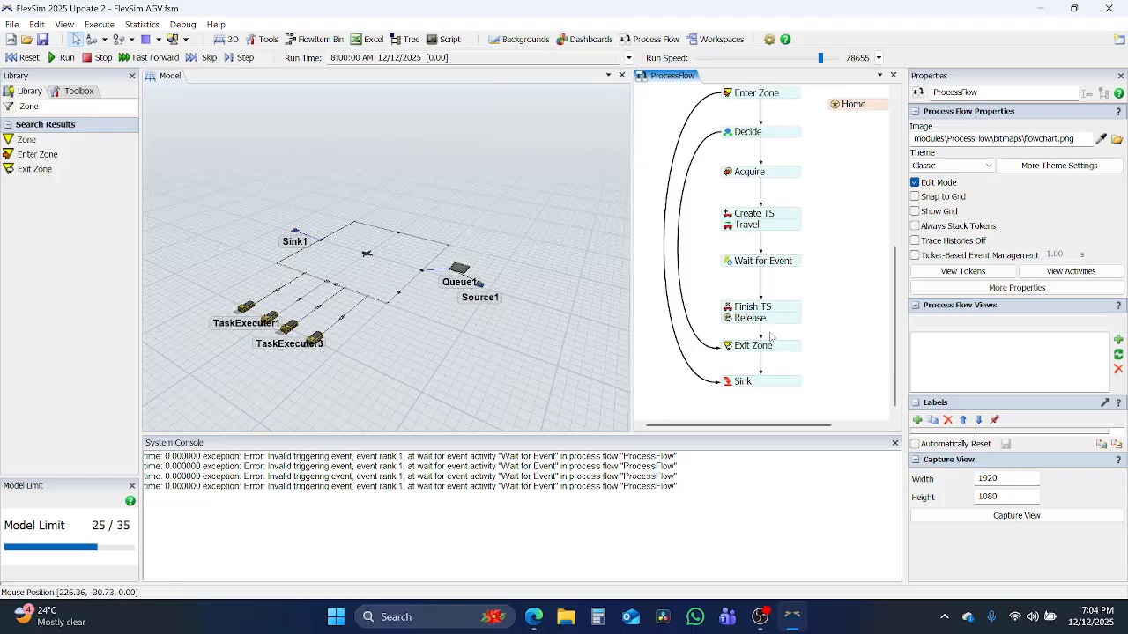
{"action": "left_click", "coordinate": [728, 309]}
{"action": "left_click", "coordinate": [773, 308]}
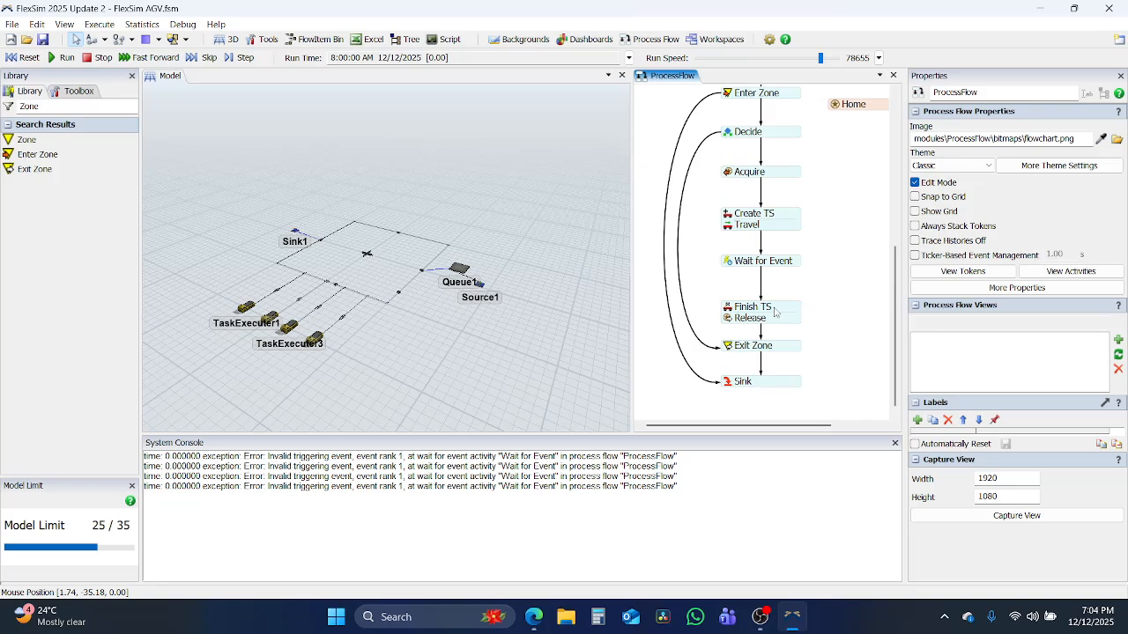
{"action": "left_click", "coordinate": [775, 312]}
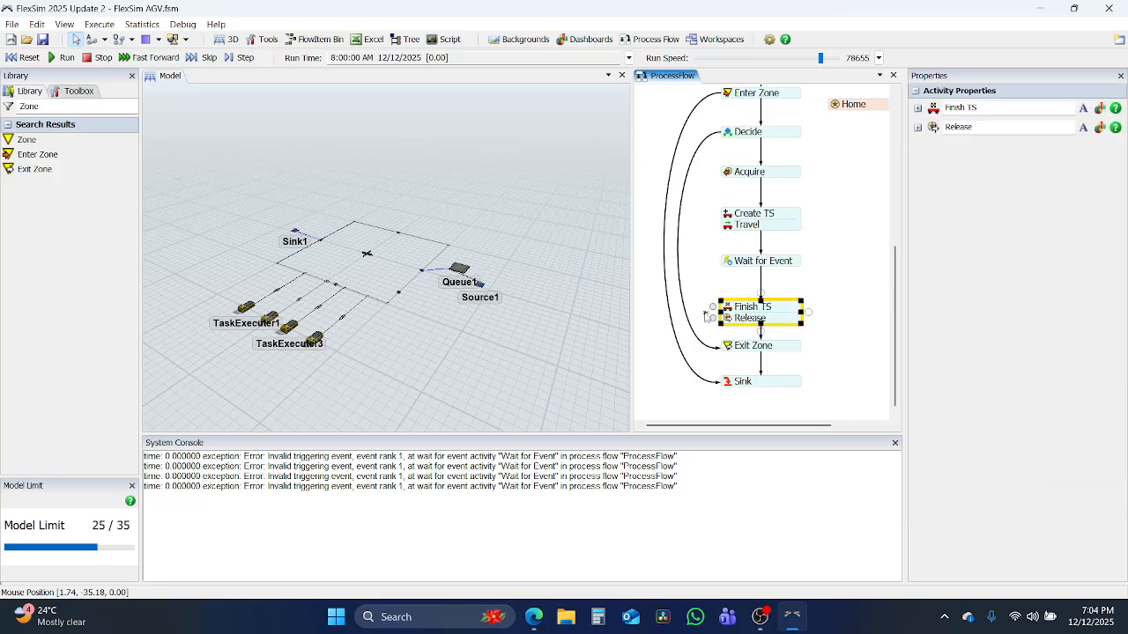
{"action": "left_click", "coordinate": [787, 317]}
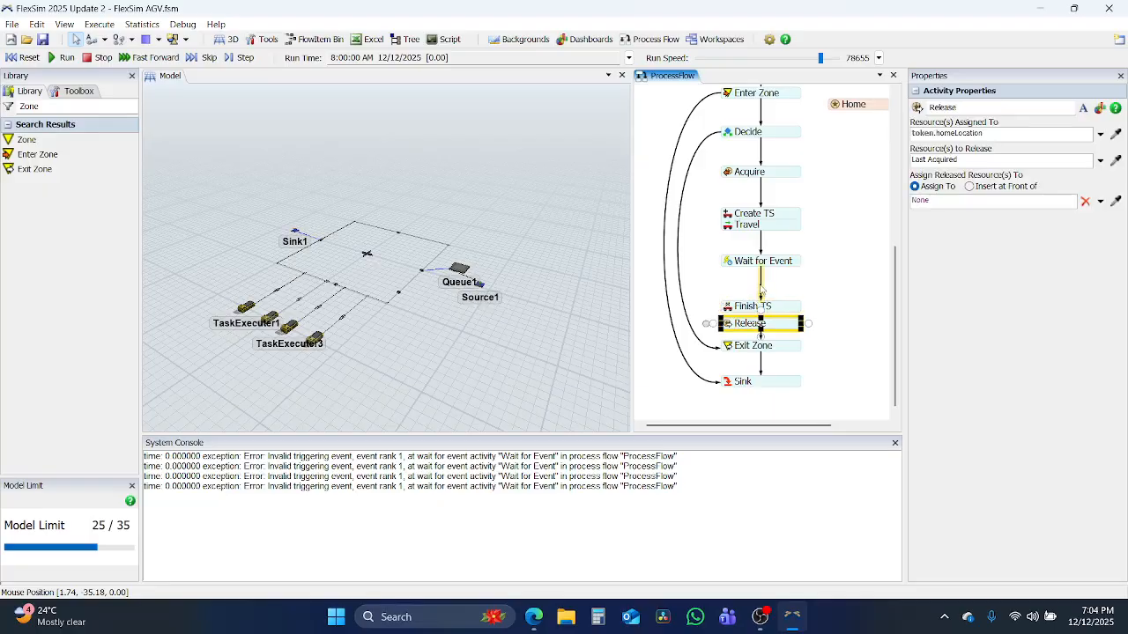
{"action": "left_click", "coordinate": [761, 291]}
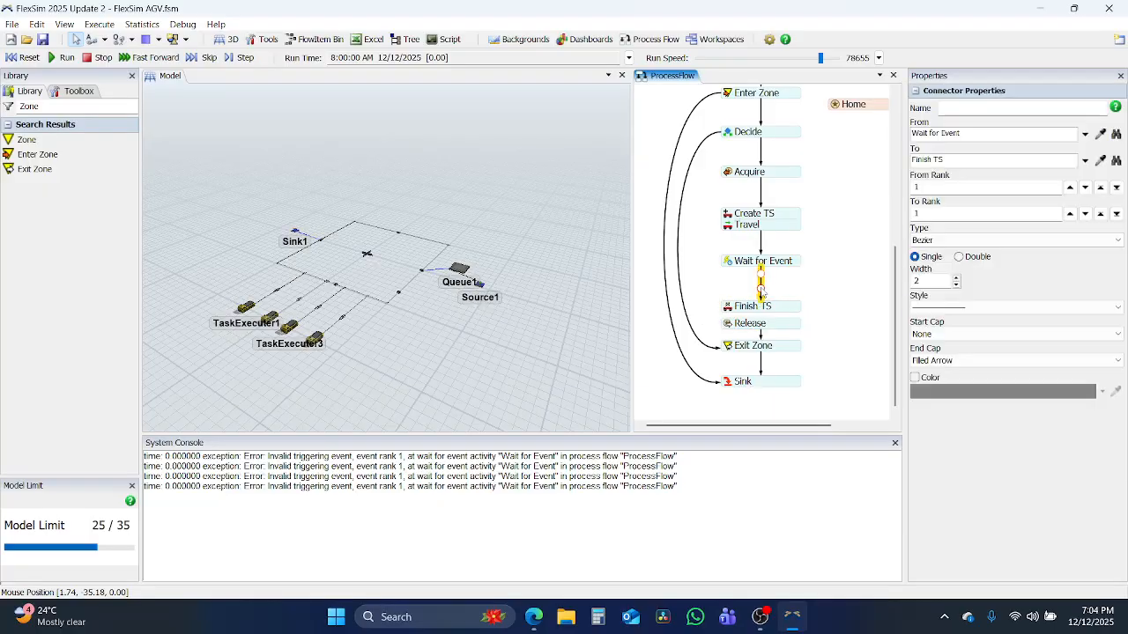
{"action": "key", "text": "Delete"}
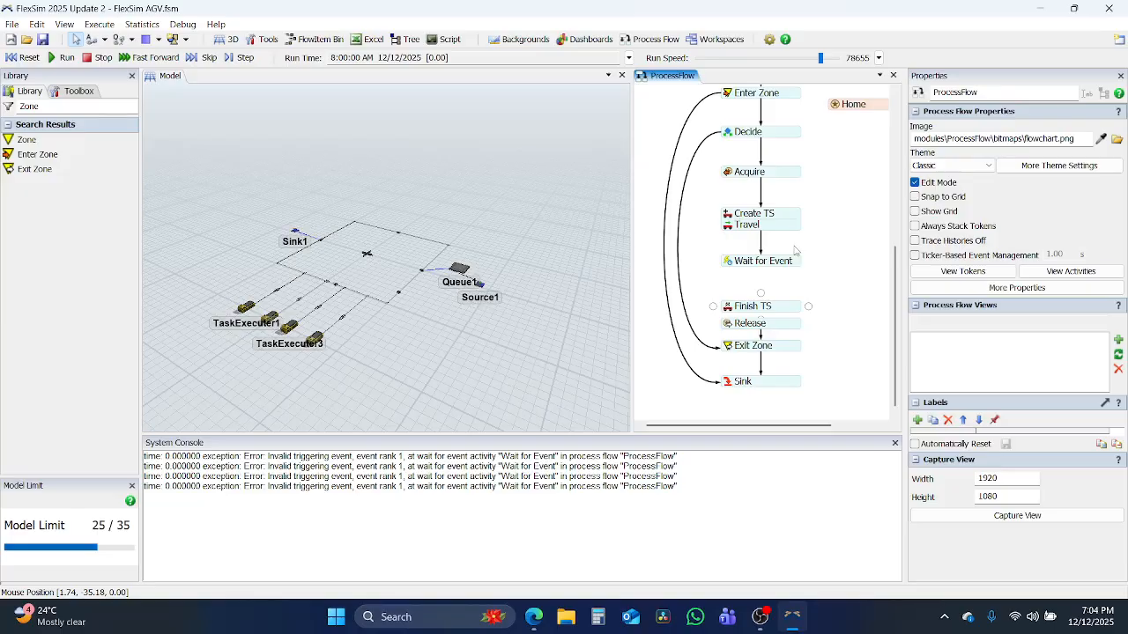
{"action": "left_click_drag", "start_coordinate": [784, 306], "coordinate": [787, 236]}
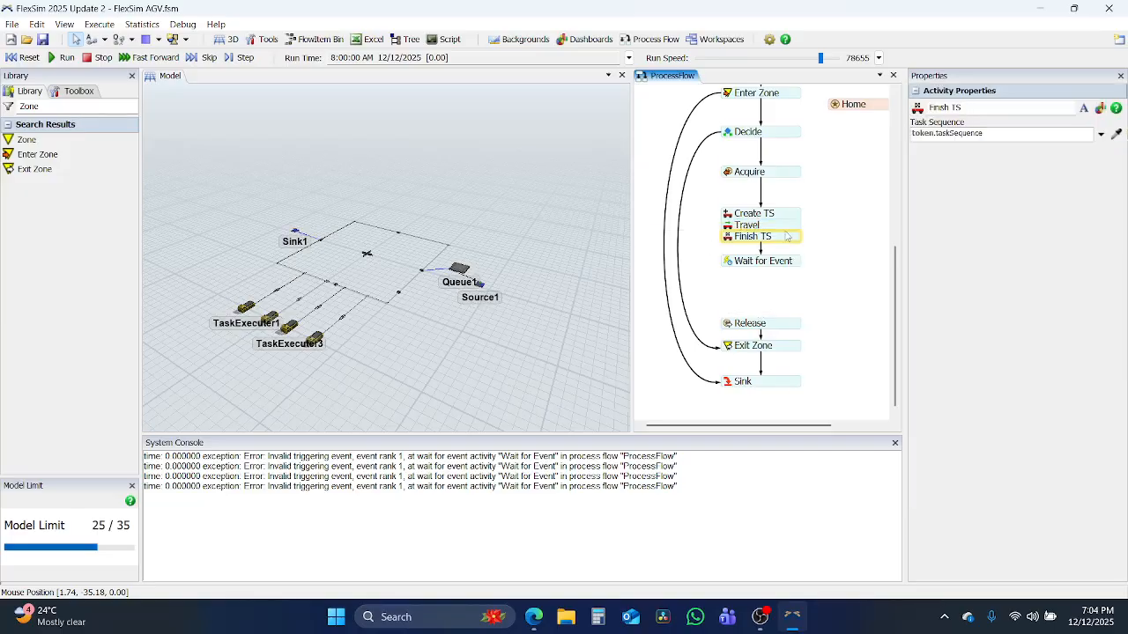
{"action": "left_click", "coordinate": [779, 314]}
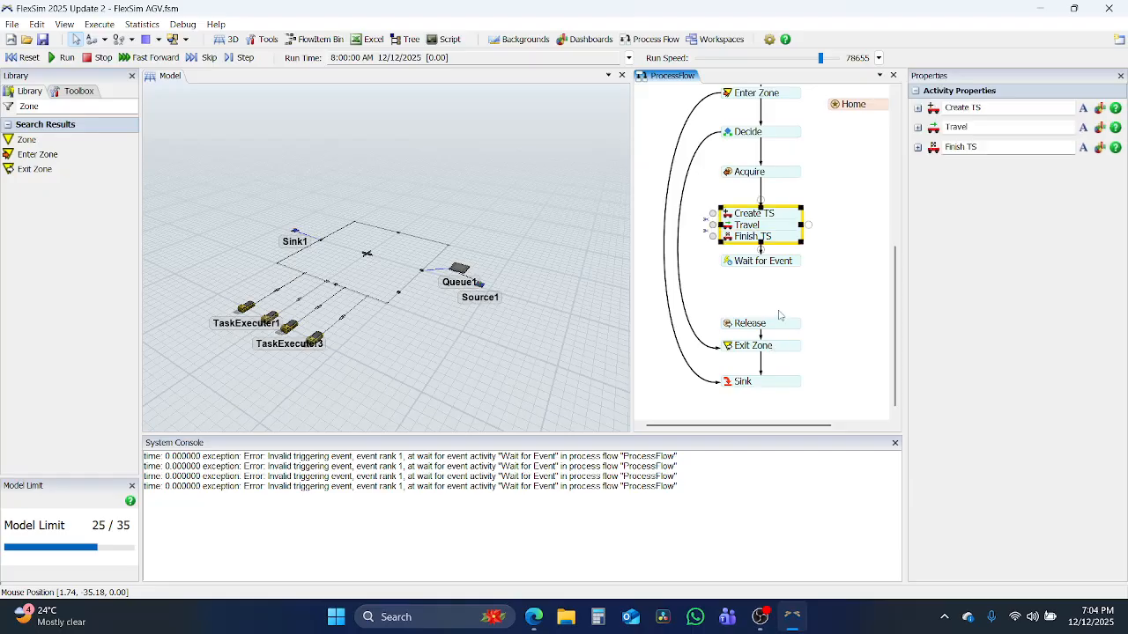
Connect Wait for Event to Release and move Wait for Event down, midway between the Create TS block and Release.
{"action": "left_click", "coordinate": [760, 266]}
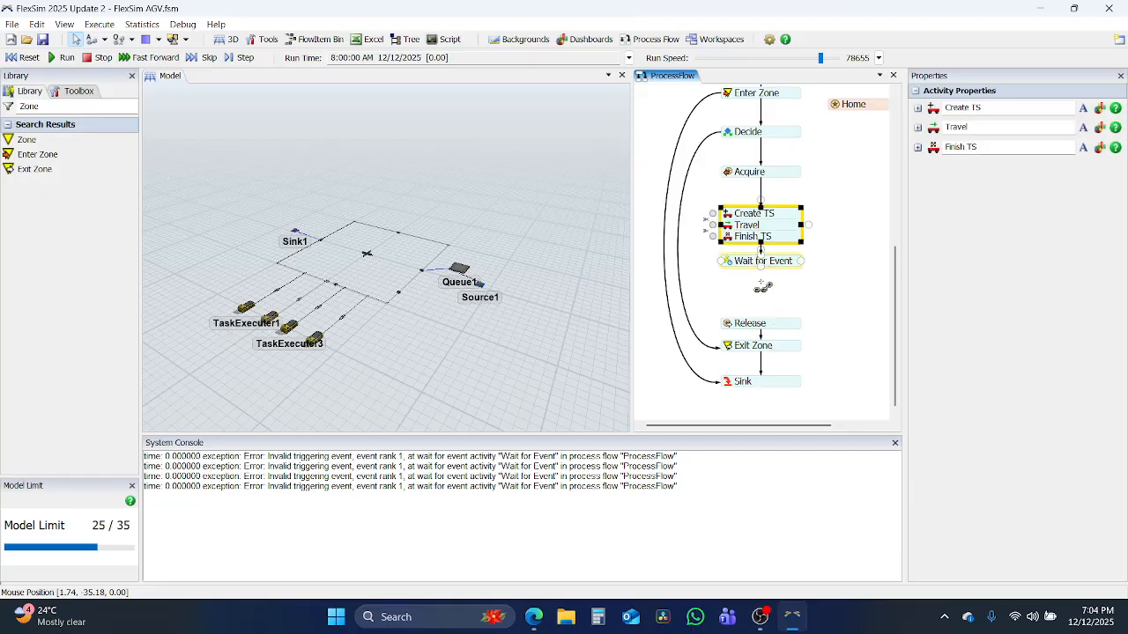
{"action": "left_click", "coordinate": [761, 324]}
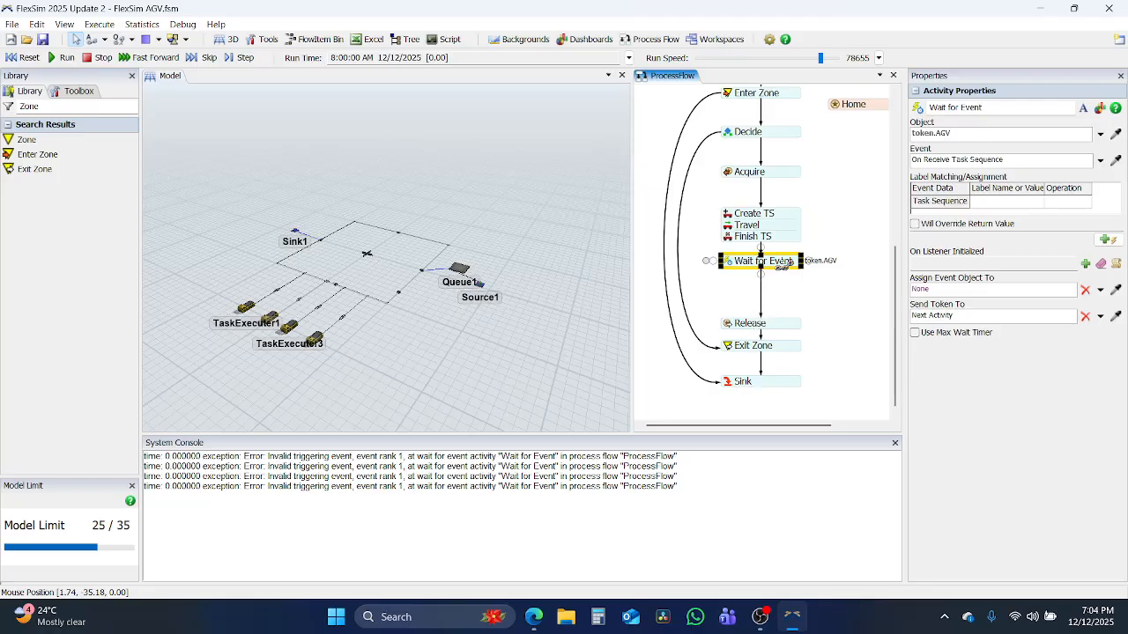
{"action": "left_click_drag", "start_coordinate": [783, 264], "coordinate": [783, 285]}
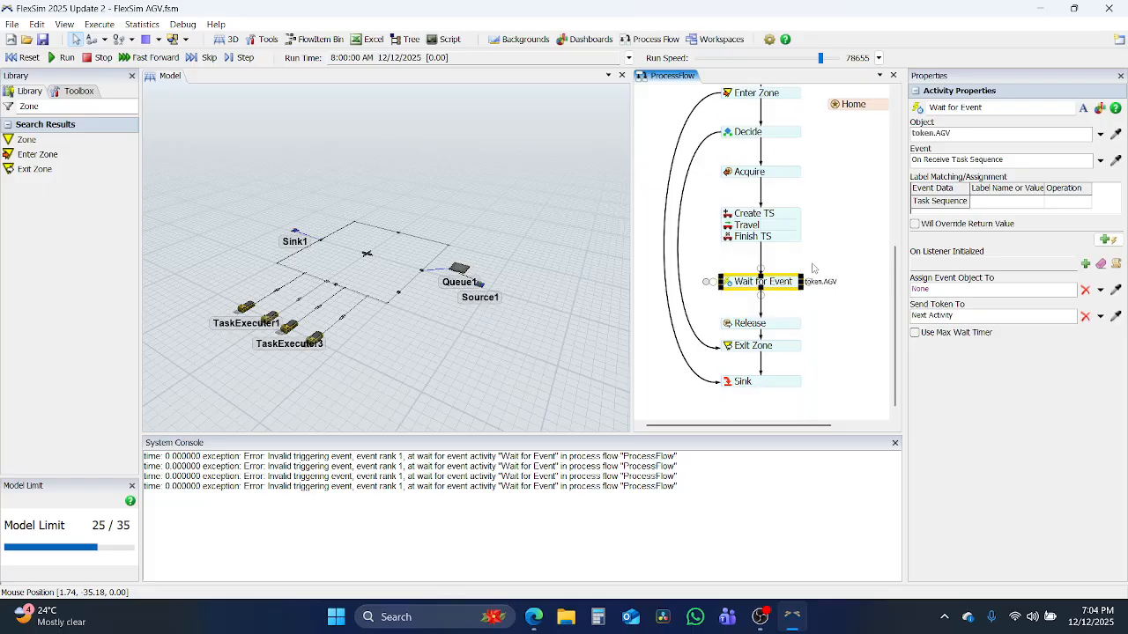
{"action": "left_click", "coordinate": [810, 223]}
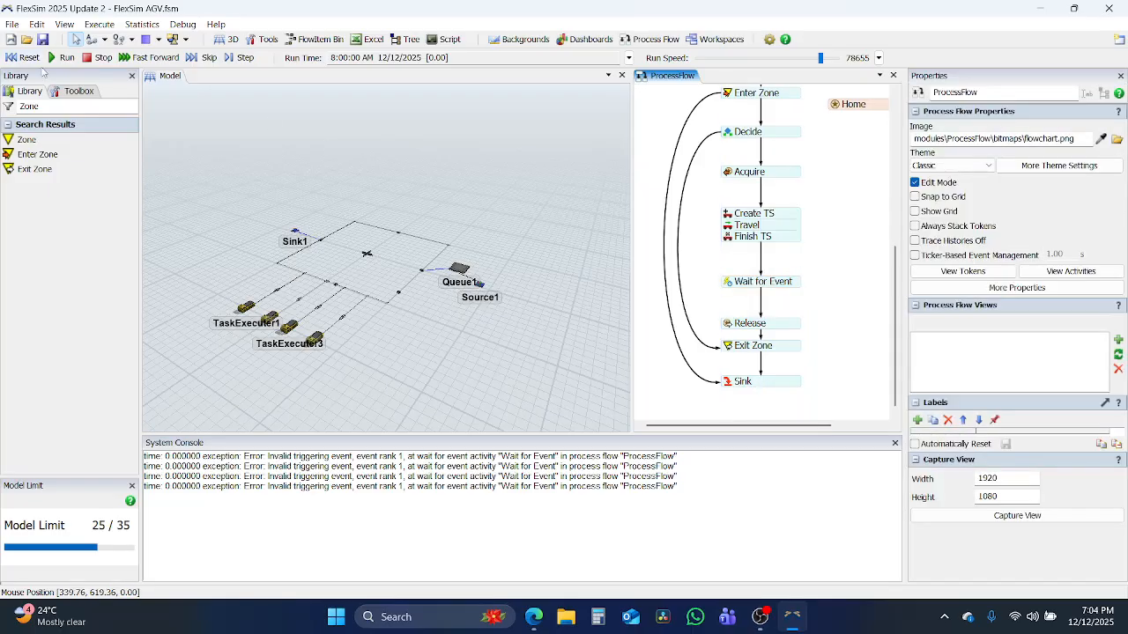
Reset and run the model to test the reordered lower flow, and reset it again.
{"action": "left_click", "coordinate": [24, 57]}
{"action": "left_click", "coordinate": [64, 57]}
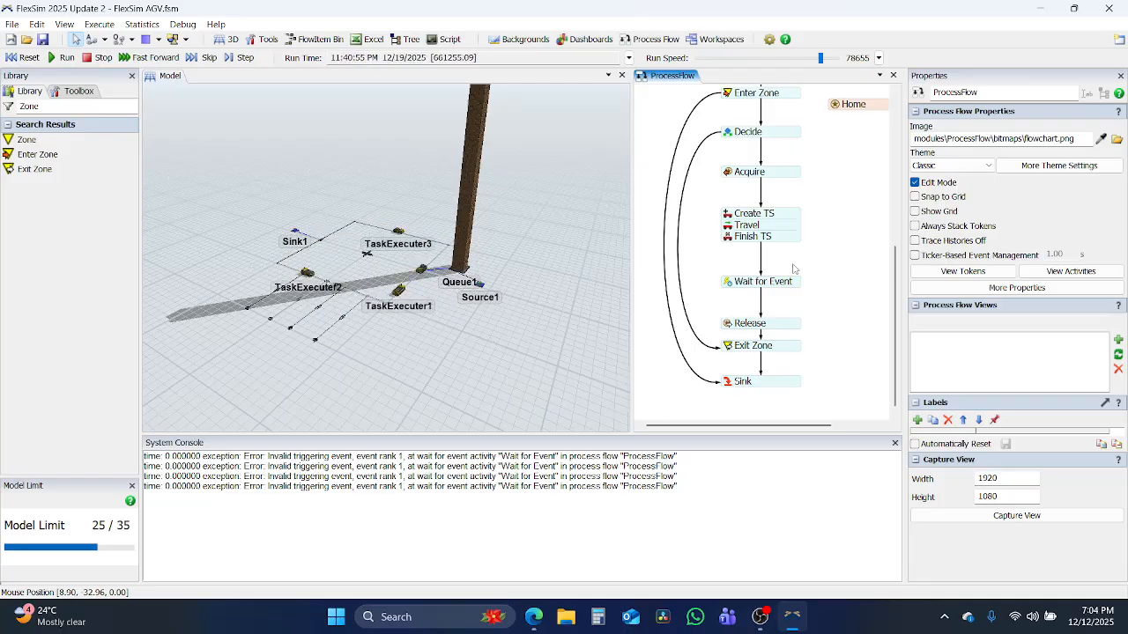
{"action": "scroll", "coordinate": [792, 269], "scroll_direction": "down", "scroll_amount": 2}
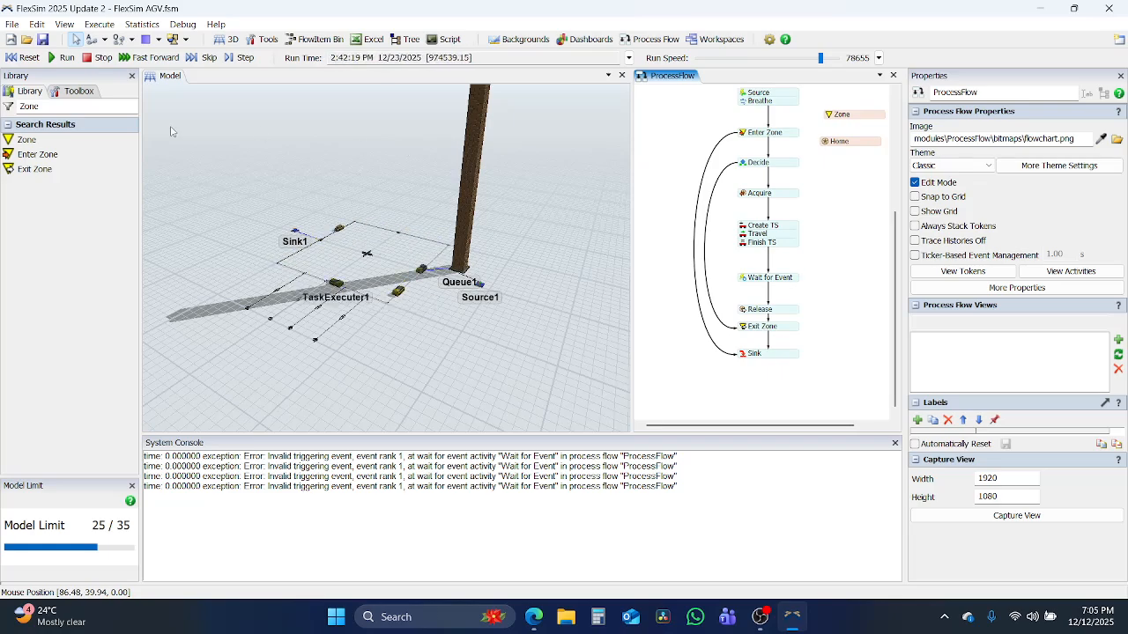
{"action": "left_click", "coordinate": [27, 57]}
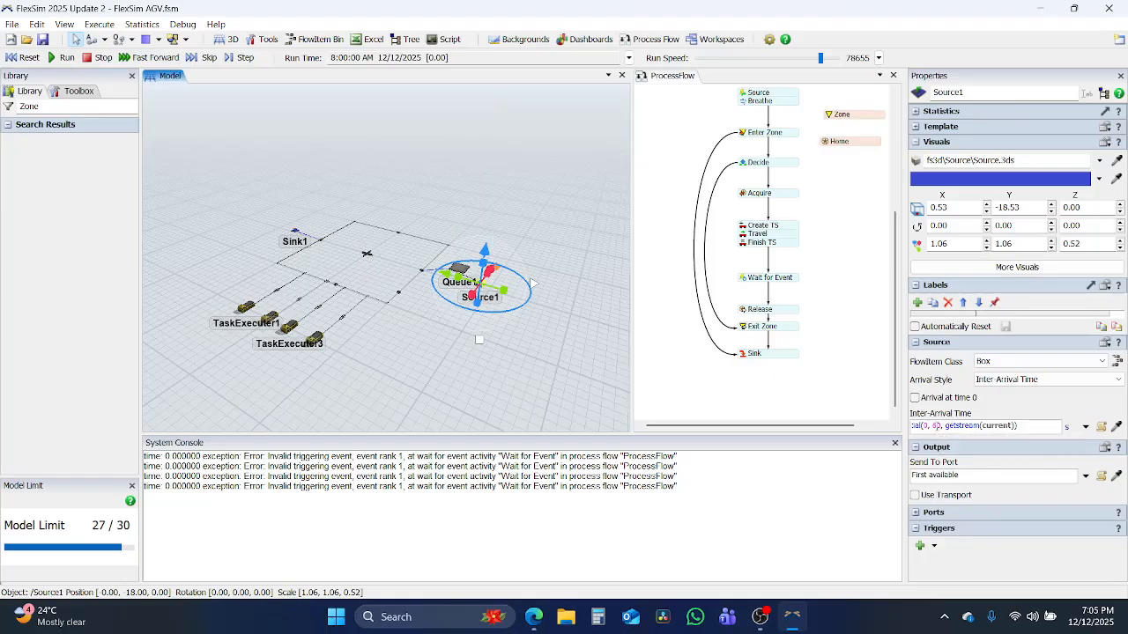
Set Source1's inter-arrival time to 2 minutes and enable its arrival at time 0.
{"action": "triple_click", "coordinate": [936, 427]}
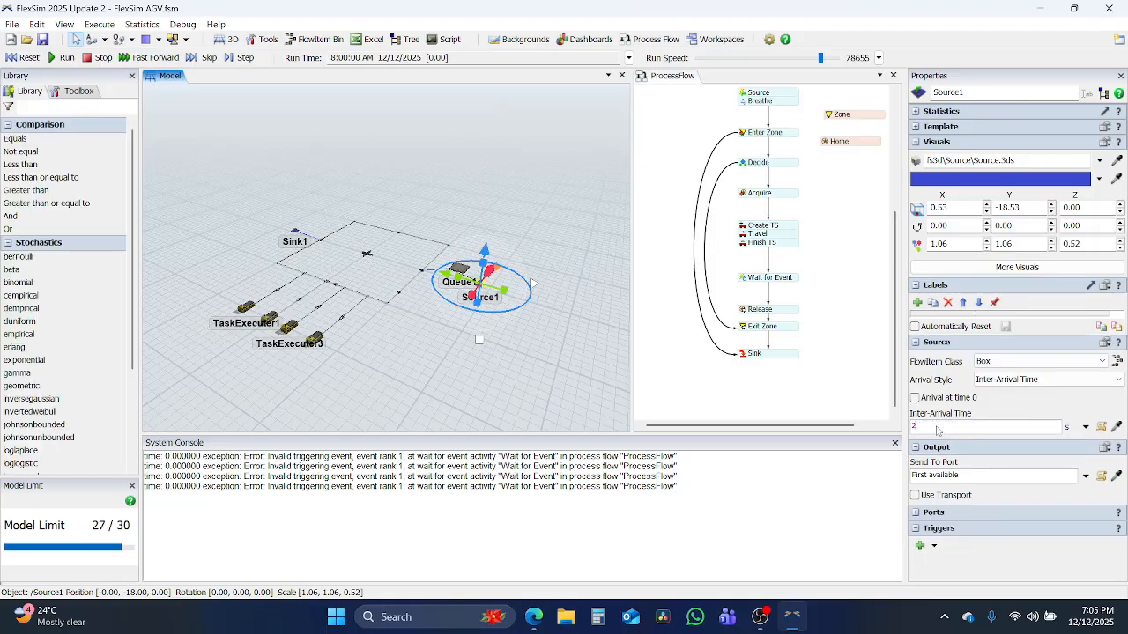
{"action": "type", "text": "2"}
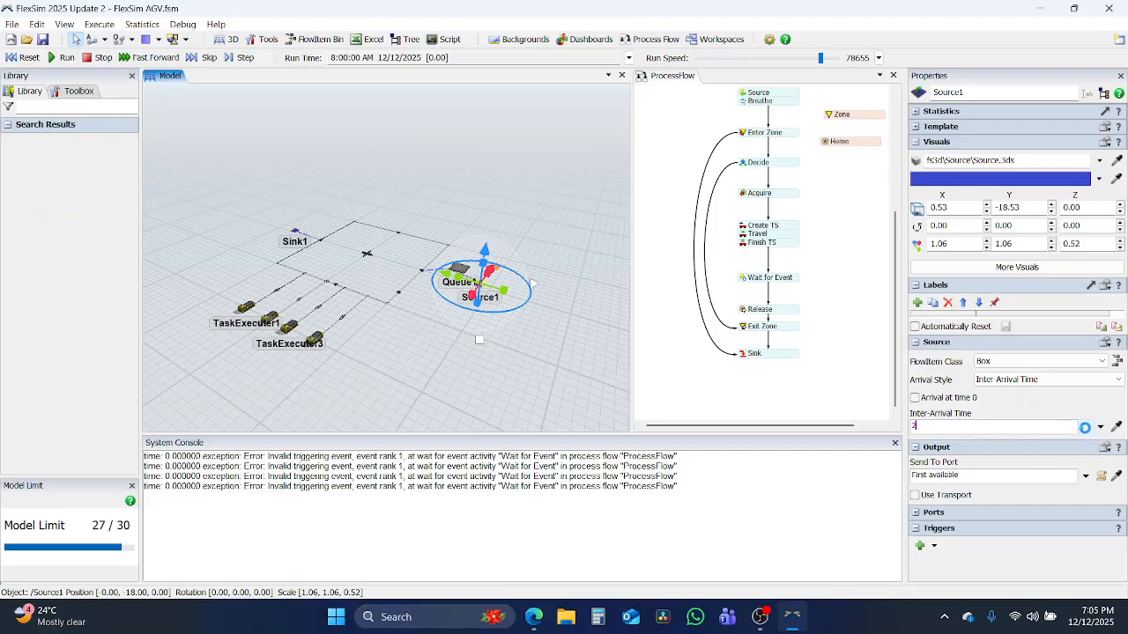
{"action": "left_click", "coordinate": [1087, 430]}
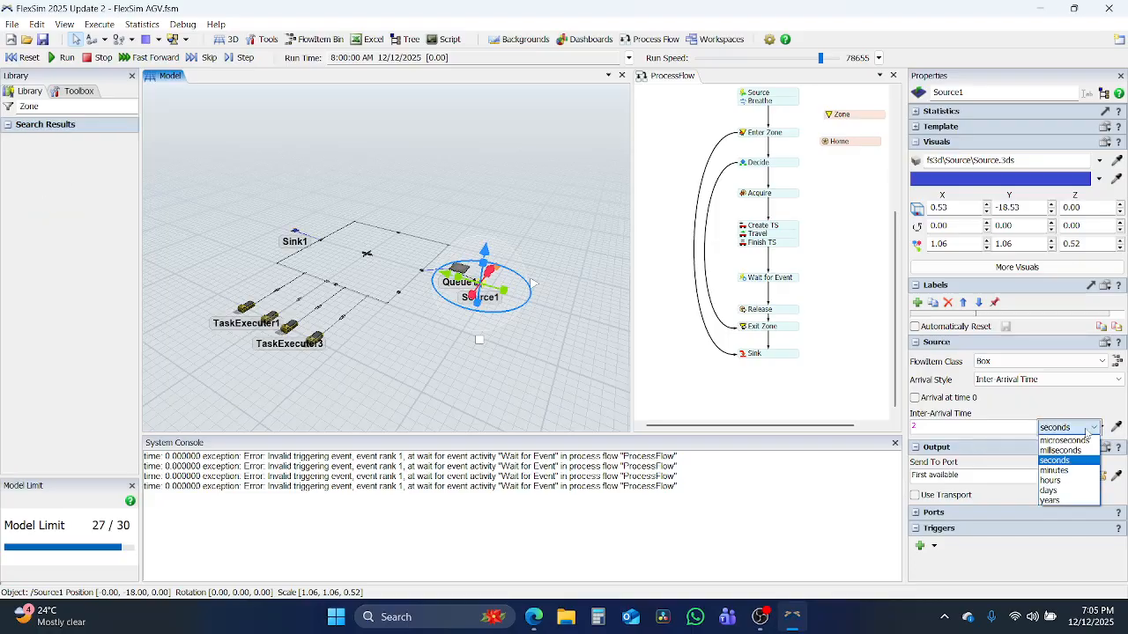
{"action": "left_click", "coordinate": [1056, 470]}
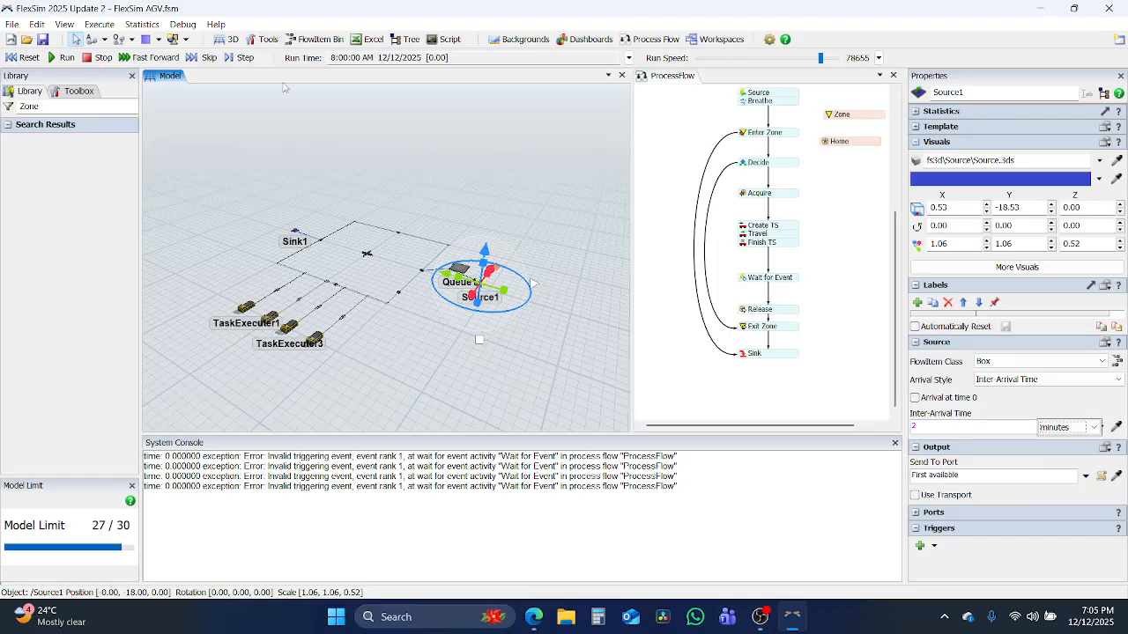
{"action": "left_click", "coordinate": [914, 398]}
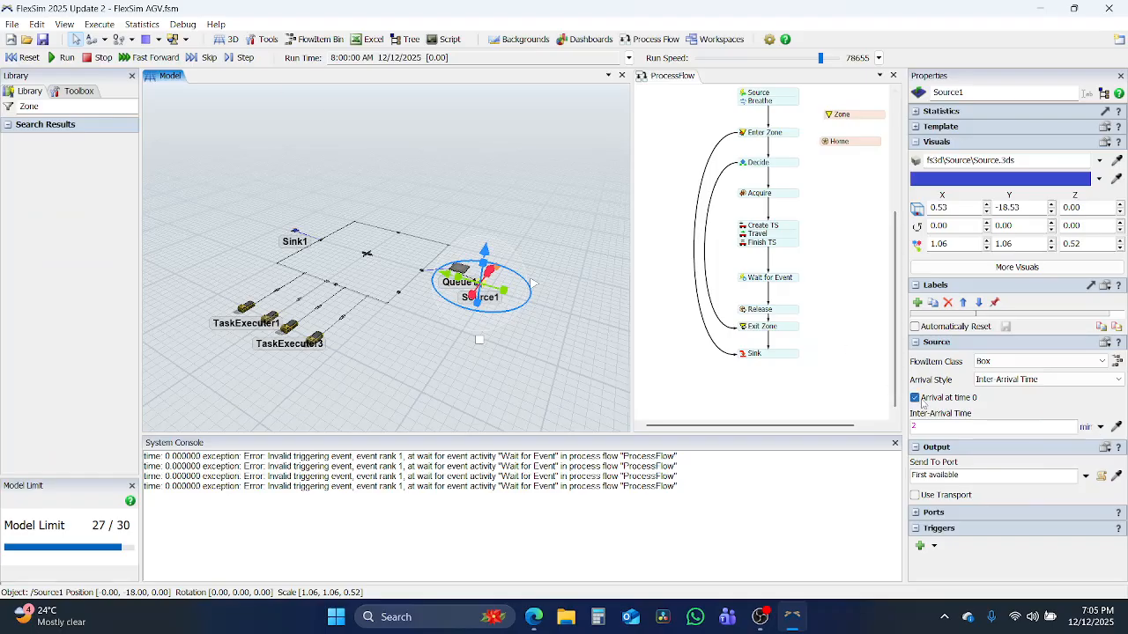
Lower the run speed to about 2.05, run the model while watching the lower flow's tokens, and reset it.
{"action": "scroll", "coordinate": [357, 278], "scroll_direction": "up", "scroll_amount": 2}
{"action": "left_click", "coordinate": [435, 346]}
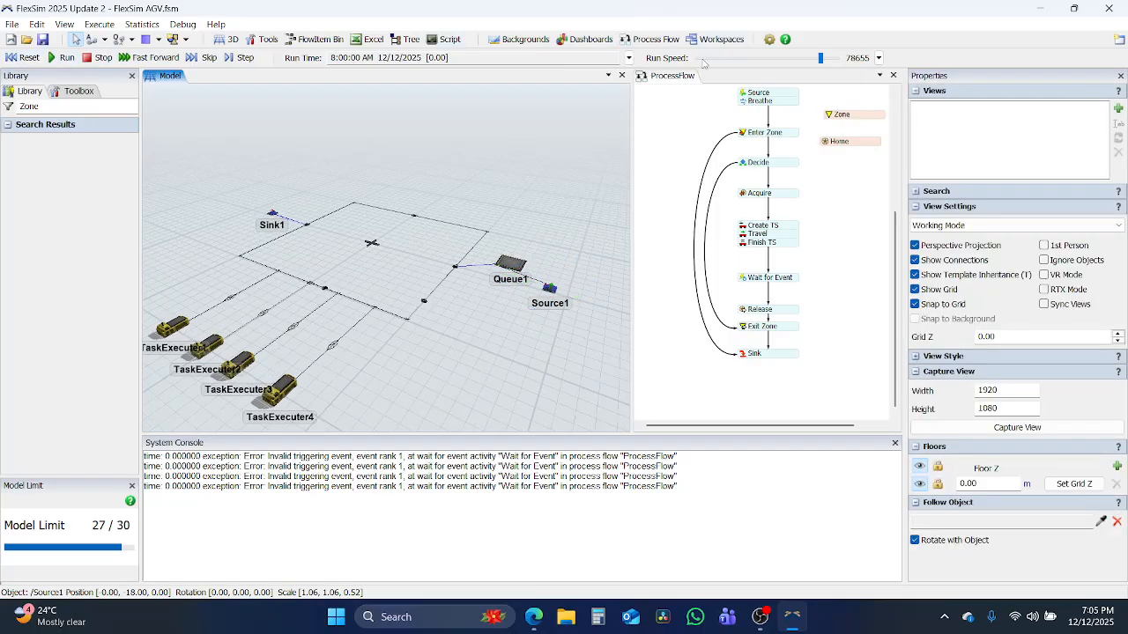
{"action": "left_click", "coordinate": [705, 58]}
{"action": "left_click", "coordinate": [62, 57]}
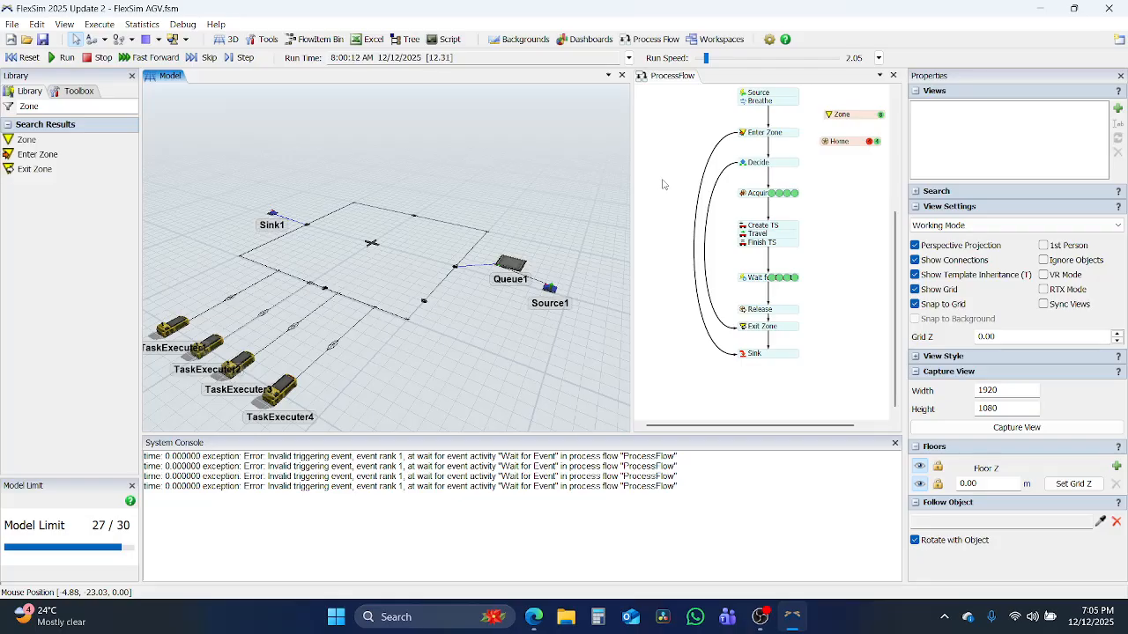
{"action": "left_click", "coordinate": [667, 211]}
{"action": "scroll", "coordinate": [672, 255], "scroll_direction": "up", "scroll_amount": 2}
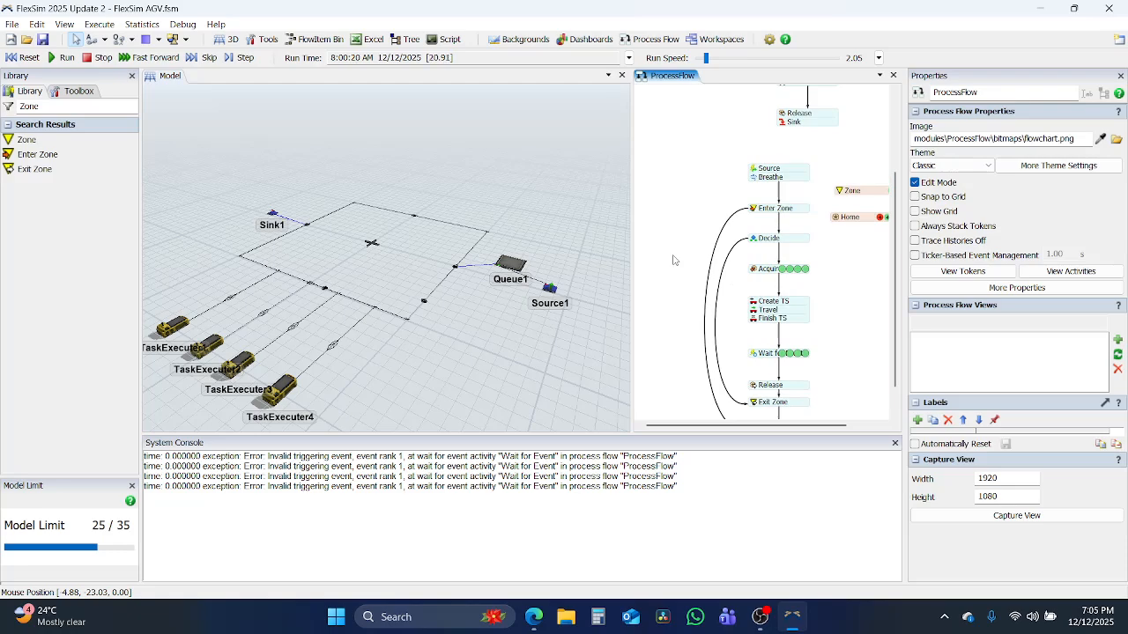
{"action": "left_click_drag", "start_coordinate": [673, 260], "coordinate": [652, 198]}
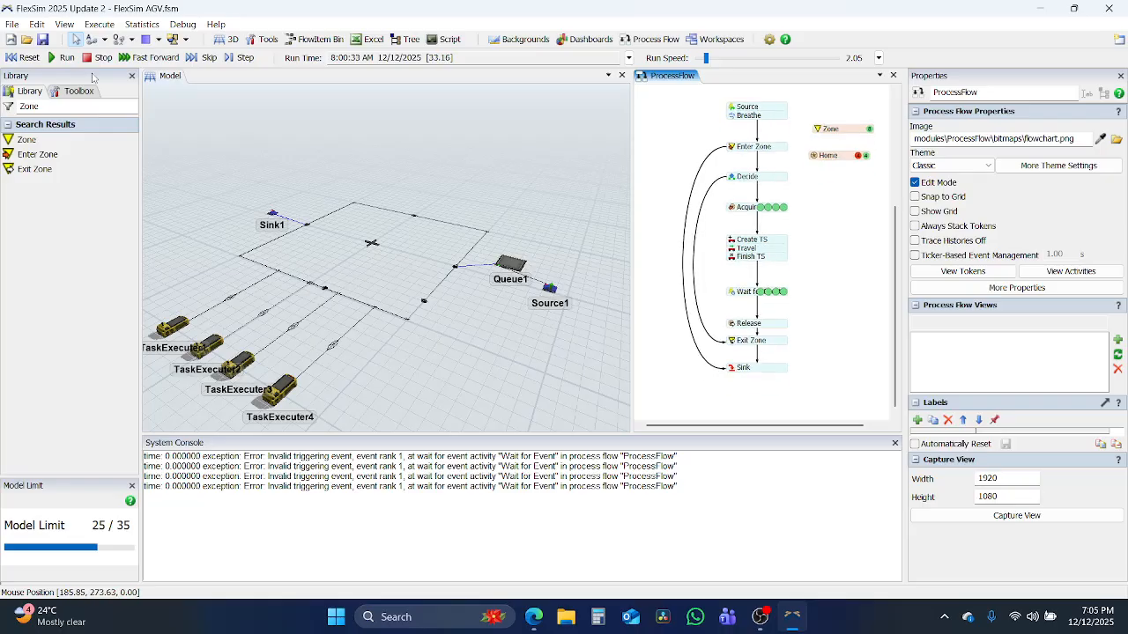
{"action": "left_click", "coordinate": [24, 58]}
Check the Decide activity's outgoing connectors and its conditional expression with the true and false destinations.
{"action": "scroll", "coordinate": [734, 195], "scroll_direction": "up", "scroll_amount": 3}
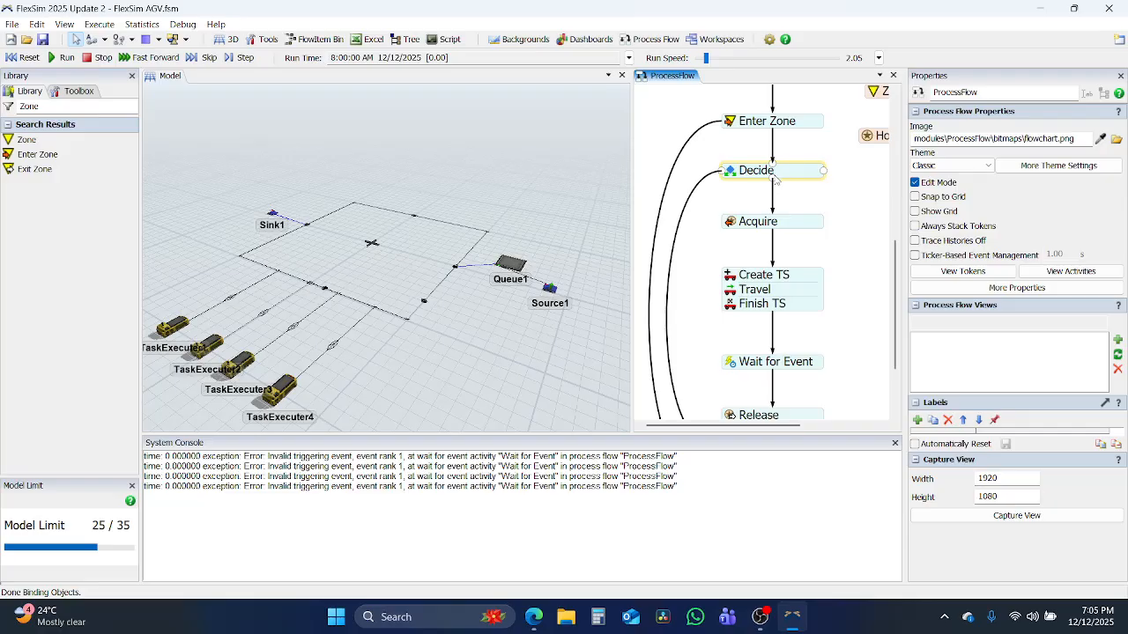
{"action": "left_click", "coordinate": [762, 190]}
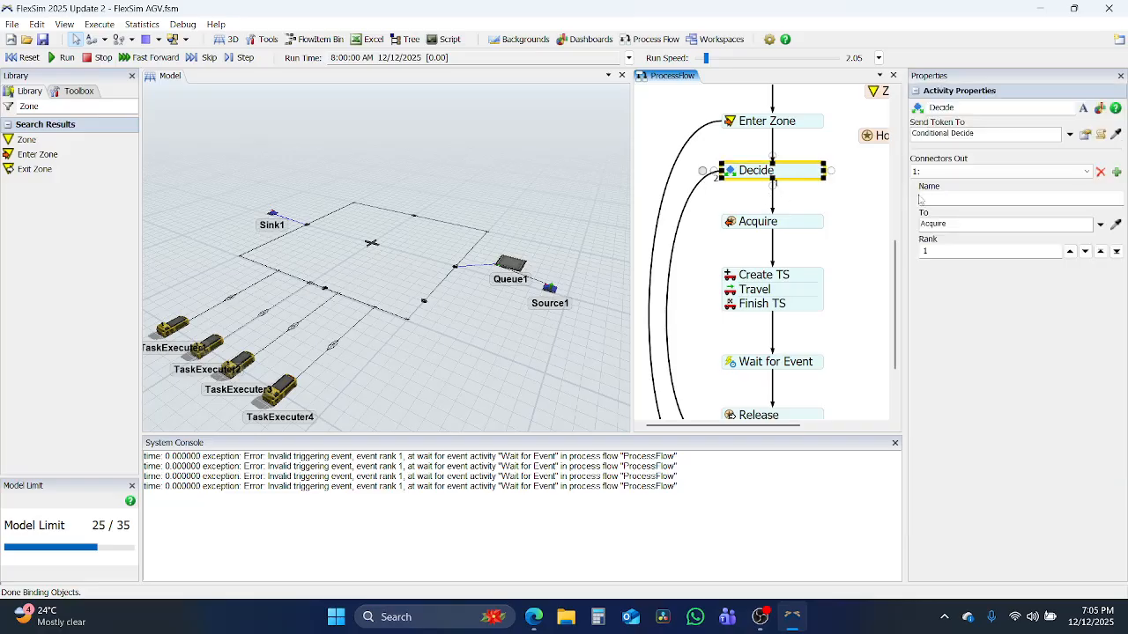
{"action": "left_click", "coordinate": [1075, 172]}
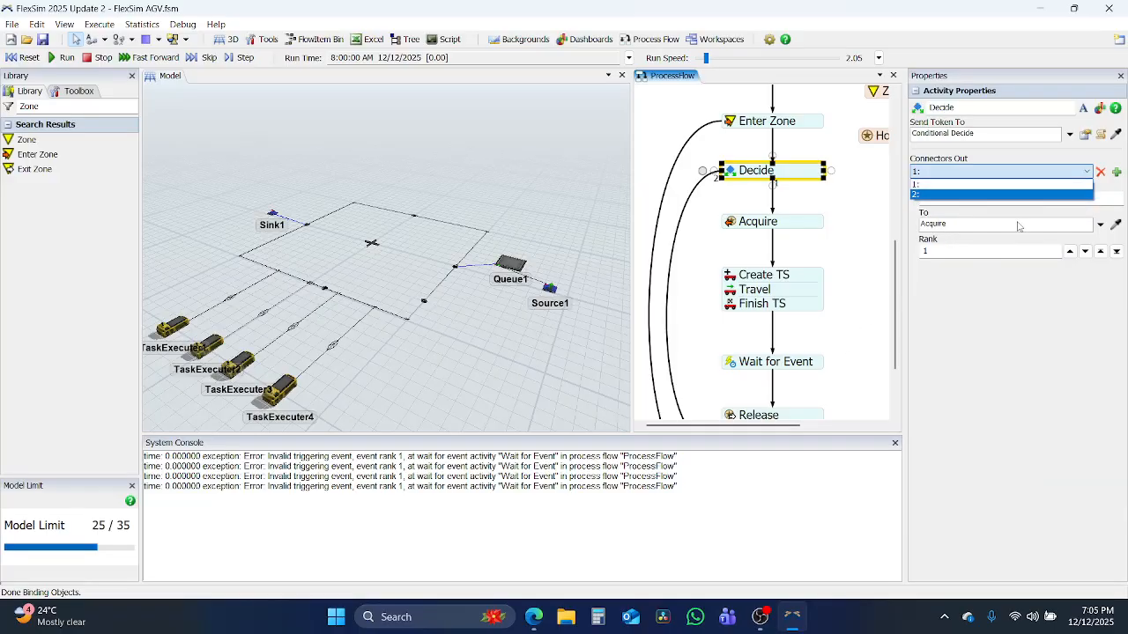
{"action": "left_click", "coordinate": [938, 195]}
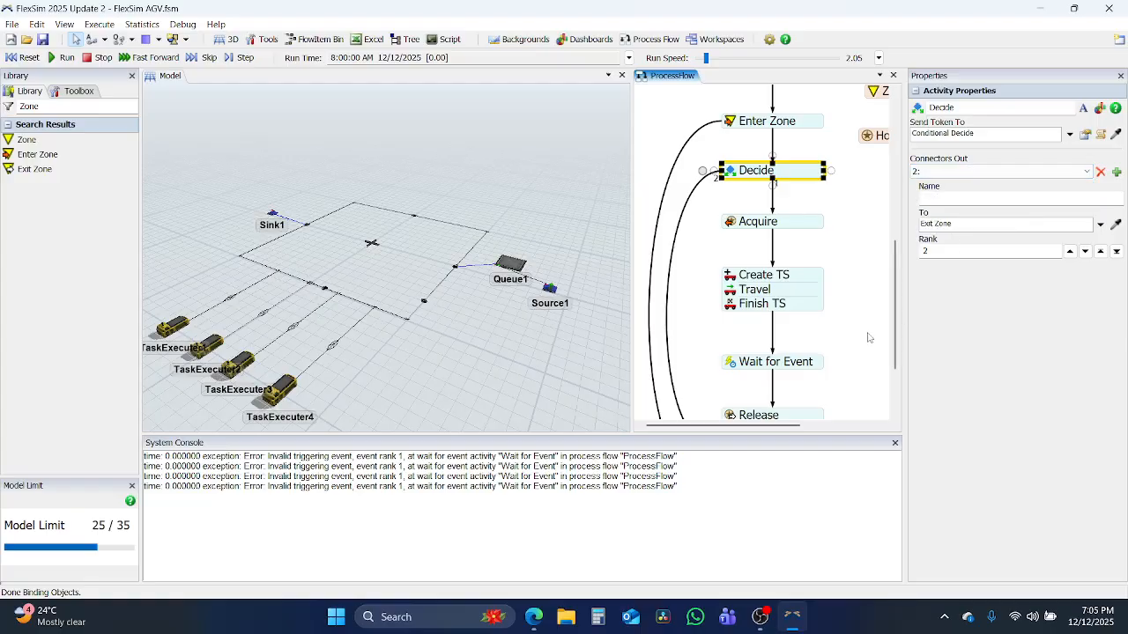
{"action": "left_click", "coordinate": [1085, 134]}
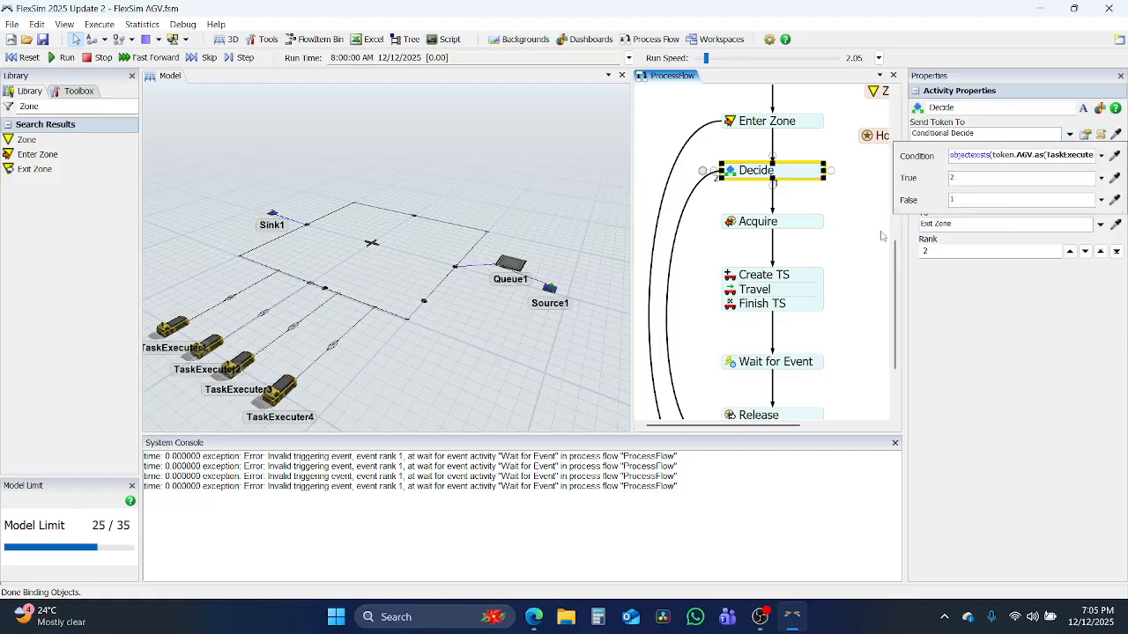
{"action": "left_click", "coordinate": [1011, 155]}
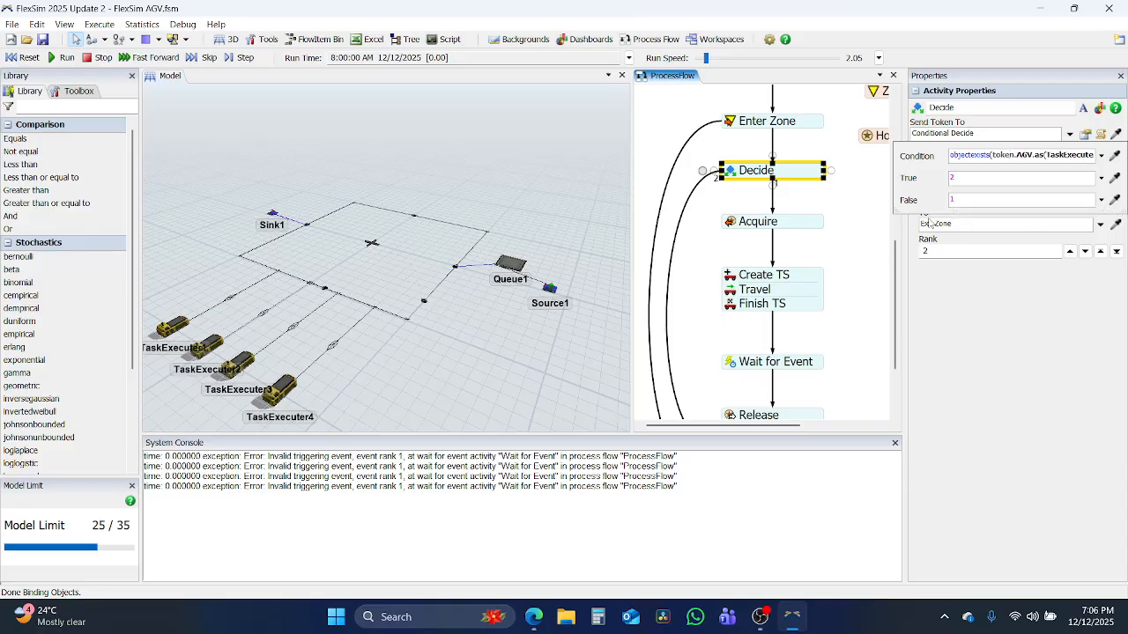
{"action": "left_click", "coordinate": [985, 200]}
{"action": "left_click", "coordinate": [838, 284]}
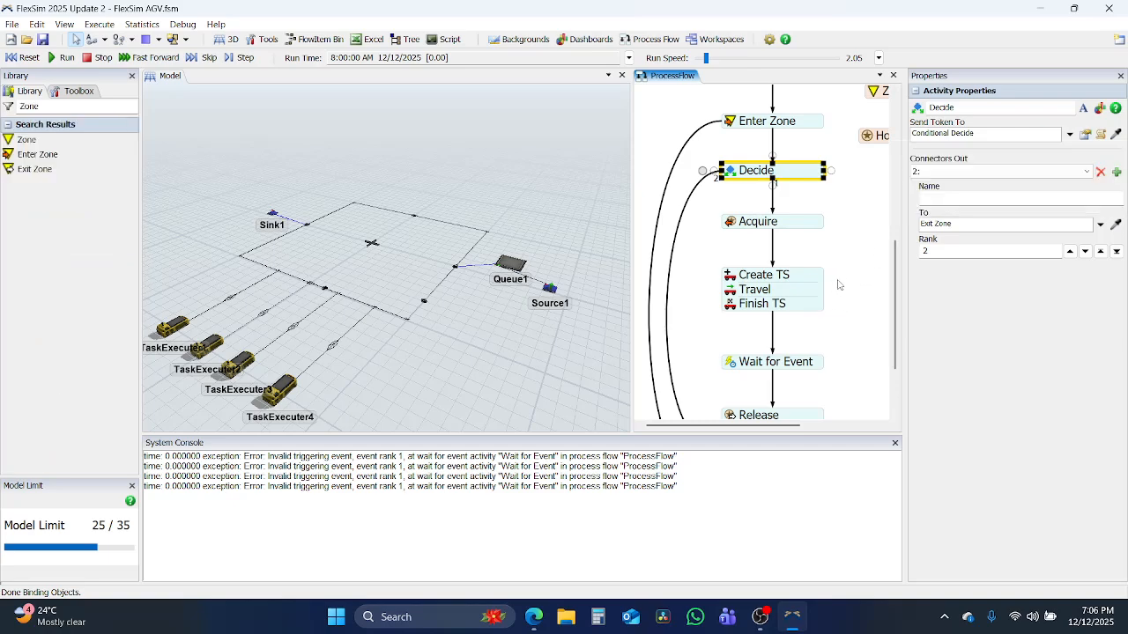
{"action": "left_click", "coordinate": [837, 284]}
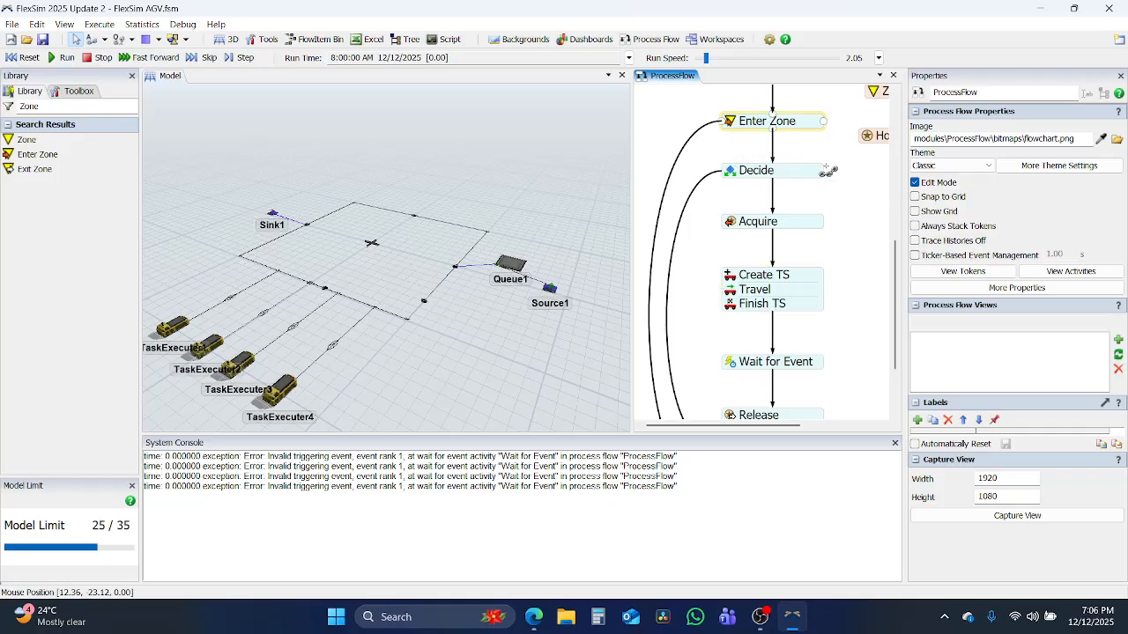
Check the destination released to by Enter Zone's max wait timer, and inspect the subset tokens in the Zone's status.
{"action": "scroll", "coordinate": [849, 196], "scroll_direction": "down", "scroll_amount": 5}
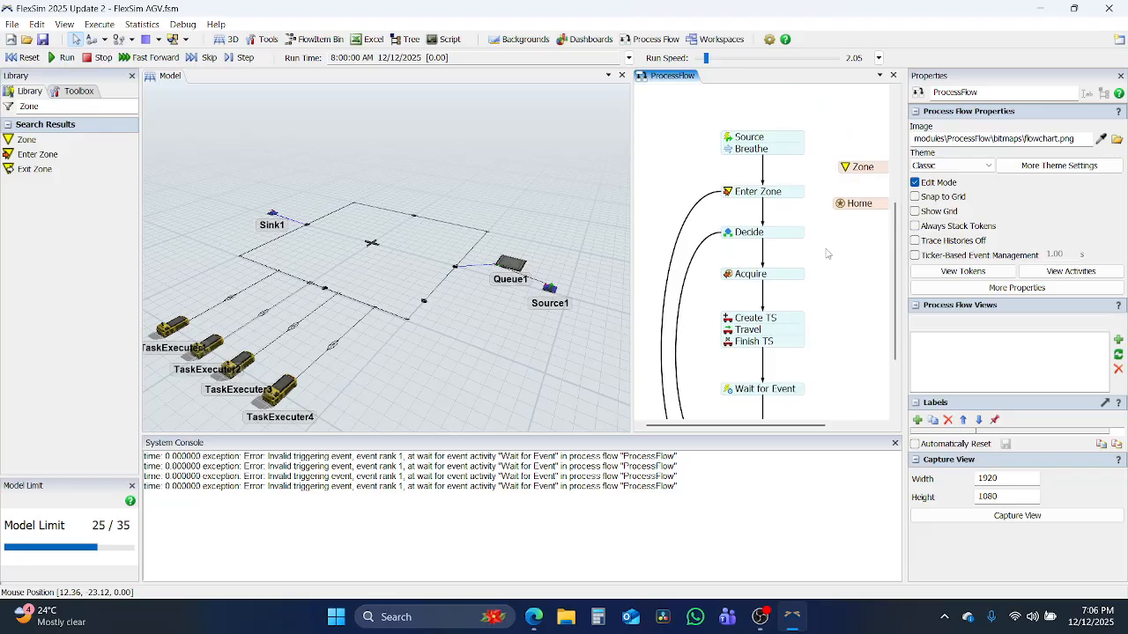
{"action": "left_click_drag", "start_coordinate": [827, 253], "coordinate": [798, 214]}
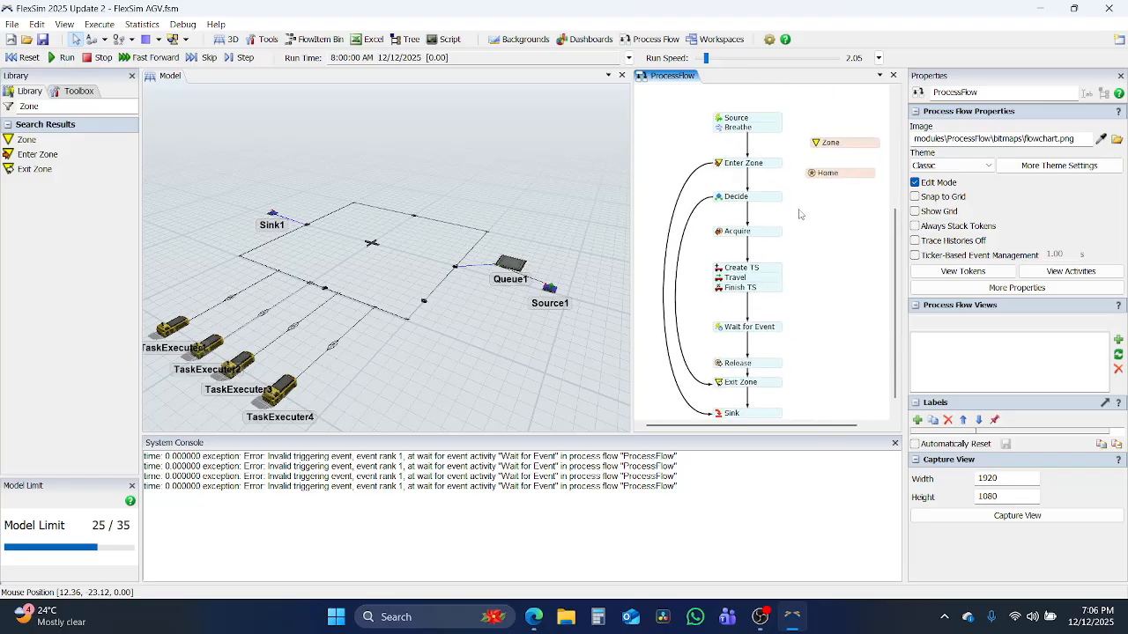
{"action": "double_click", "coordinate": [720, 164]}
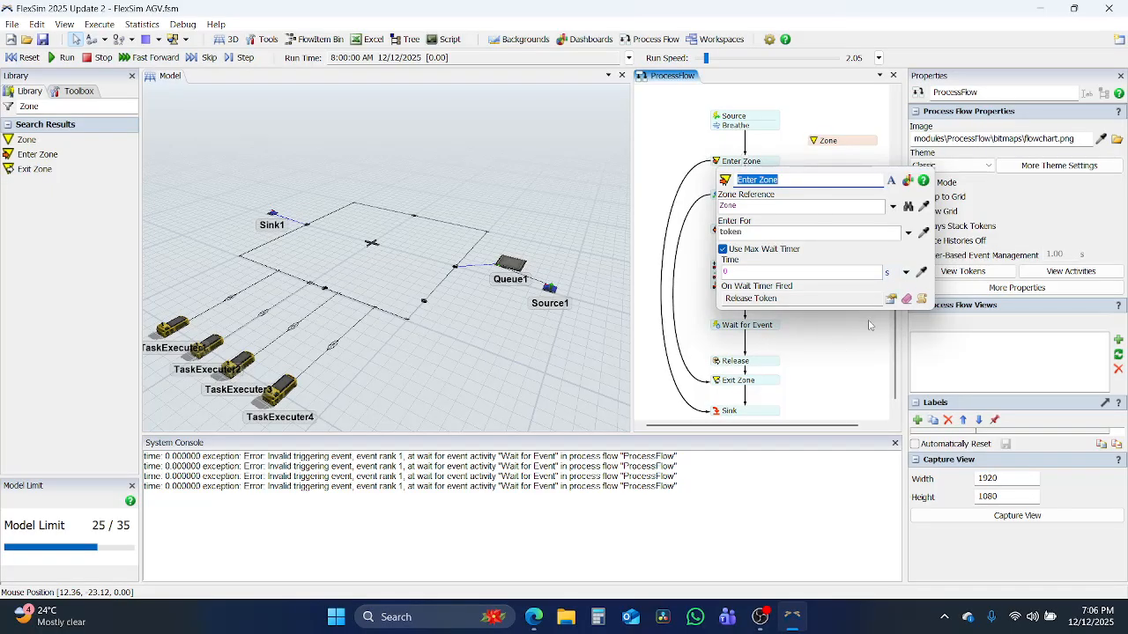
{"action": "left_click", "coordinate": [889, 300]}
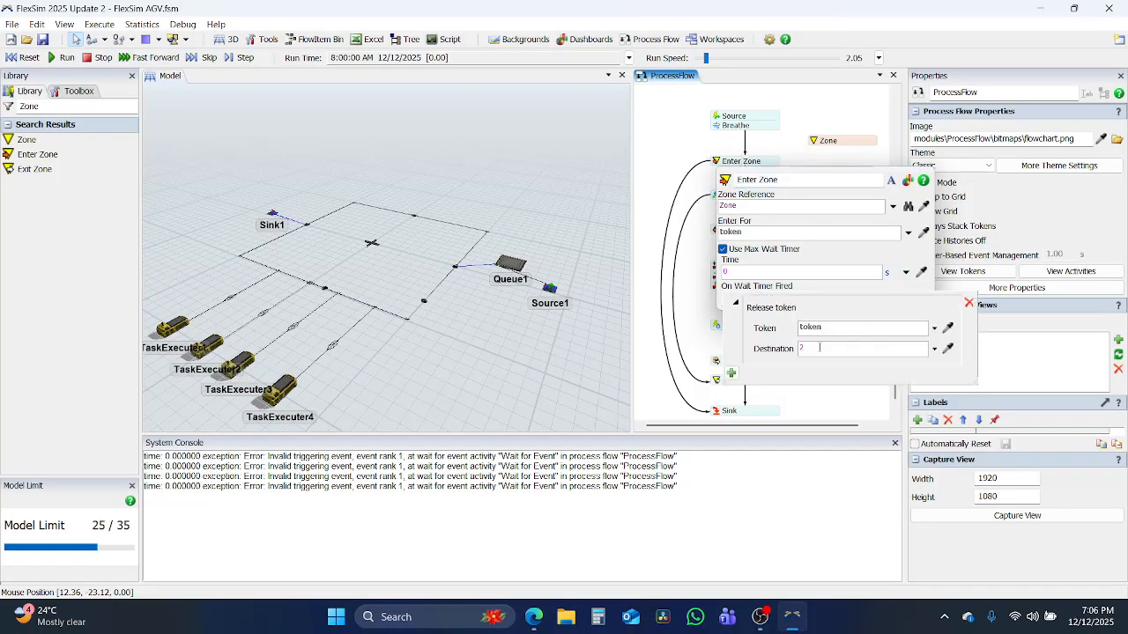
{"action": "left_click", "coordinate": [807, 396]}
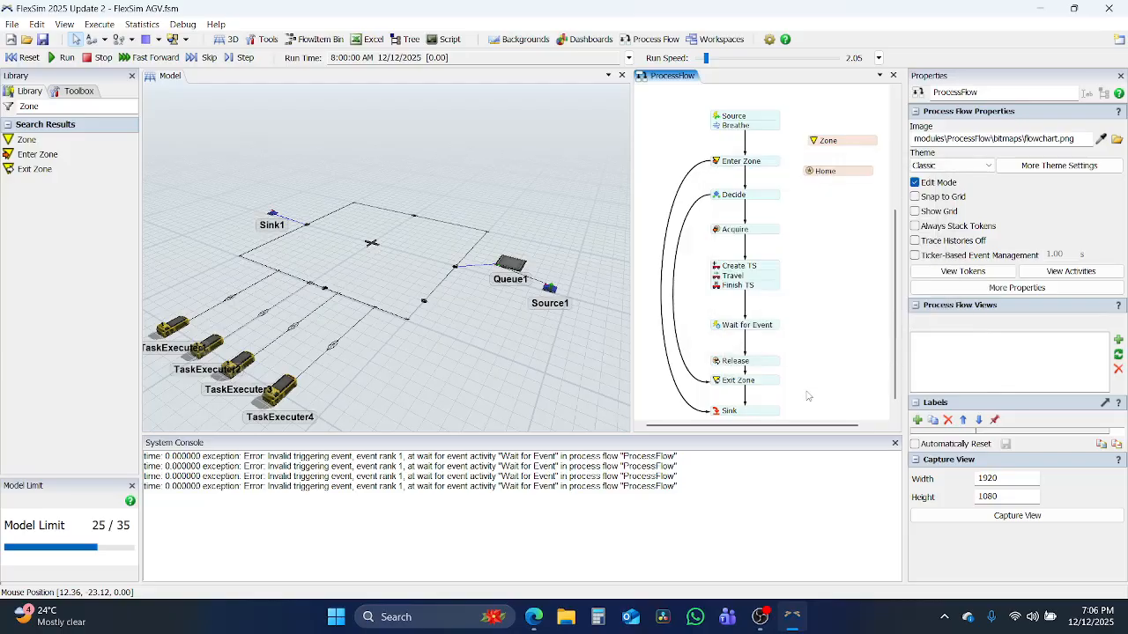
{"action": "scroll", "coordinate": [771, 186], "scroll_direction": "up", "scroll_amount": 3}
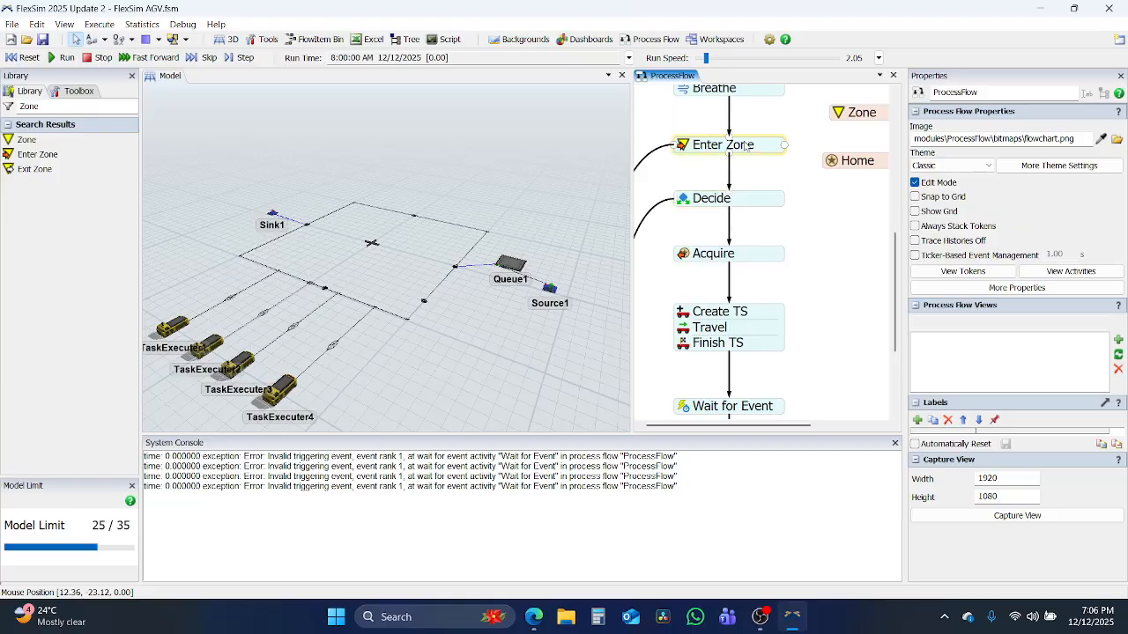
{"action": "left_click", "coordinate": [730, 176]}
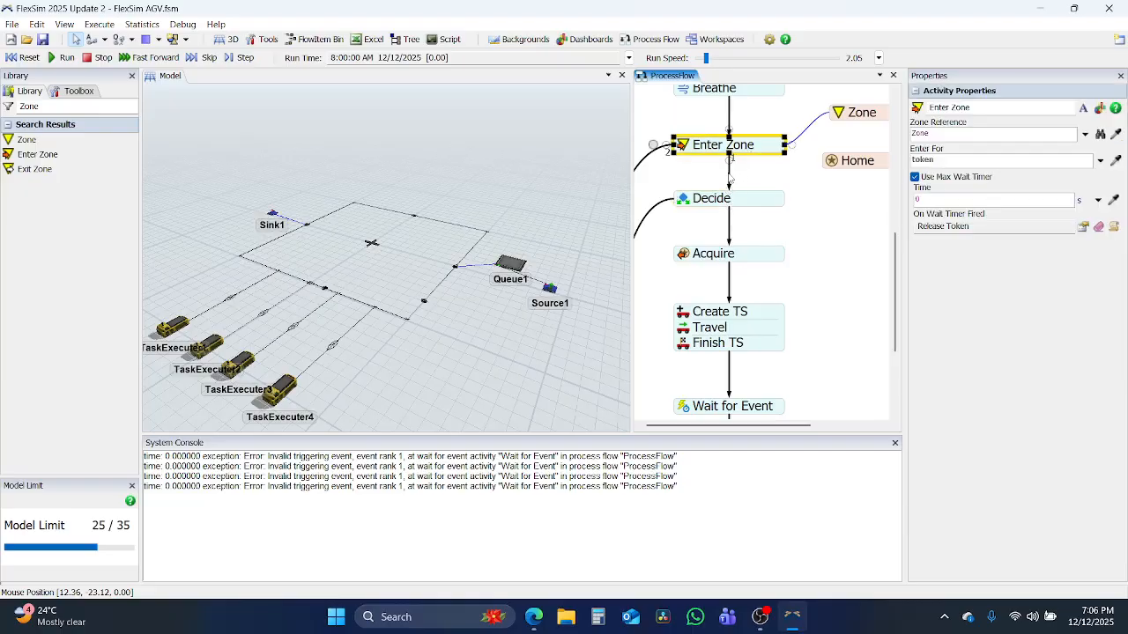
{"action": "left_click", "coordinate": [844, 114]}
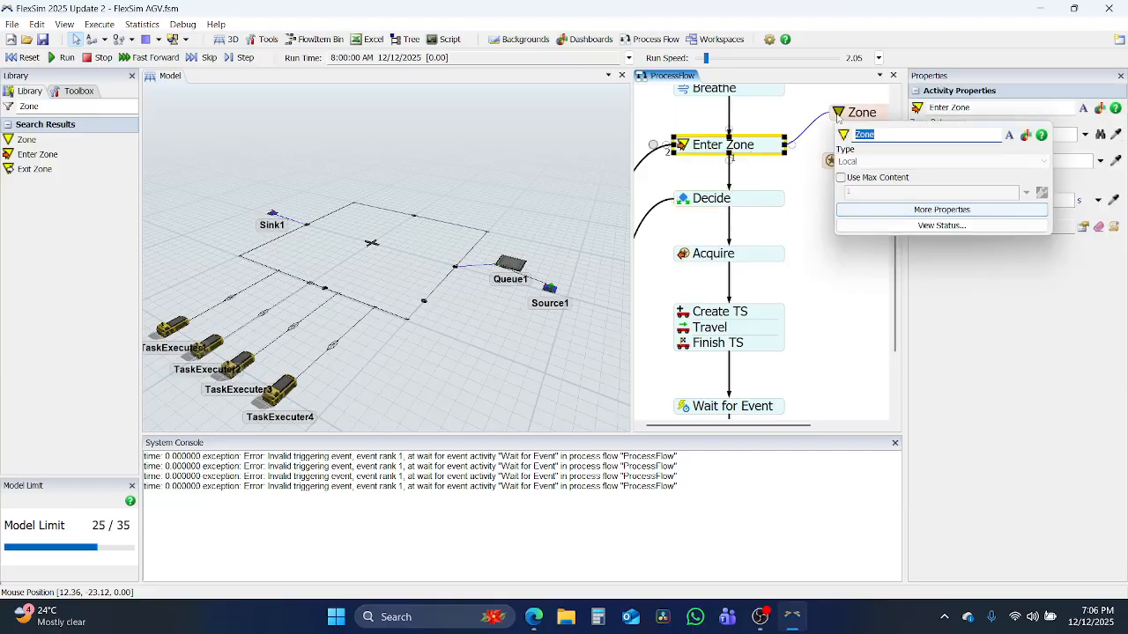
{"action": "left_click", "coordinate": [939, 226]}
{"action": "left_click", "coordinate": [427, 163]}
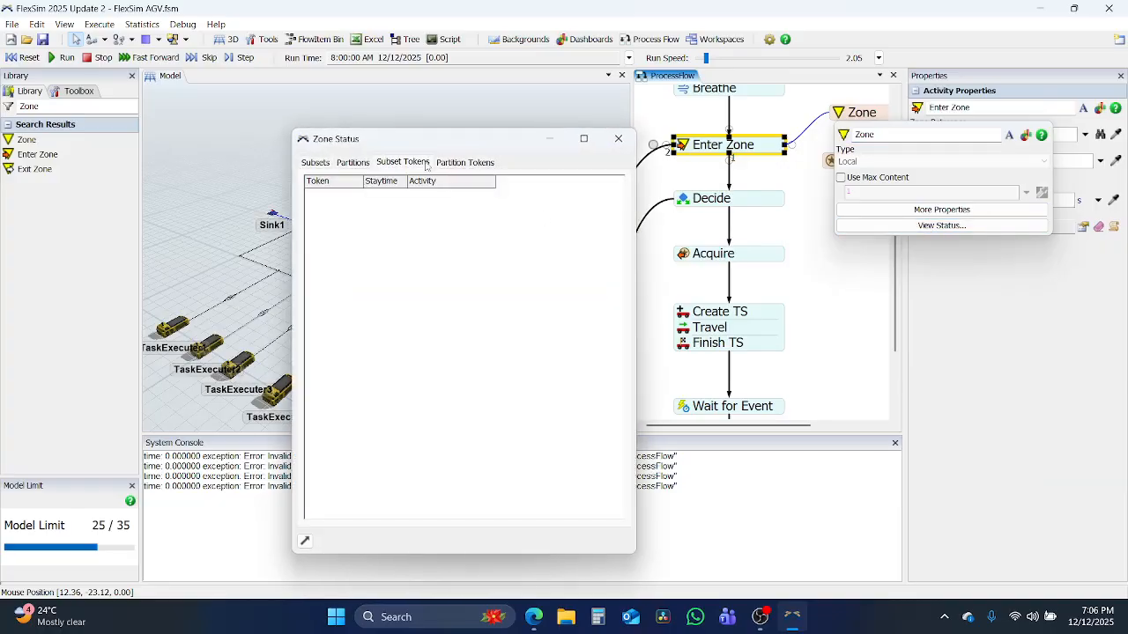
{"action": "left_click", "coordinate": [618, 139]}
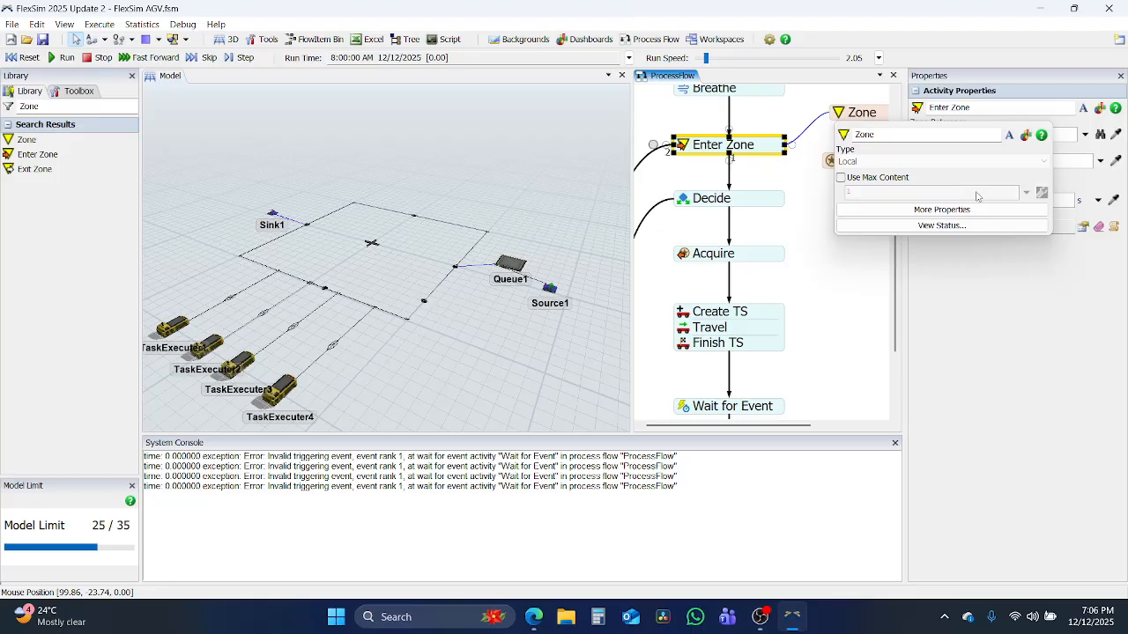
Add a partition constraint to the Zone that limits Number of Tokens to at most 1.
{"action": "left_click", "coordinate": [942, 209]}
{"action": "left_click", "coordinate": [427, 194]}
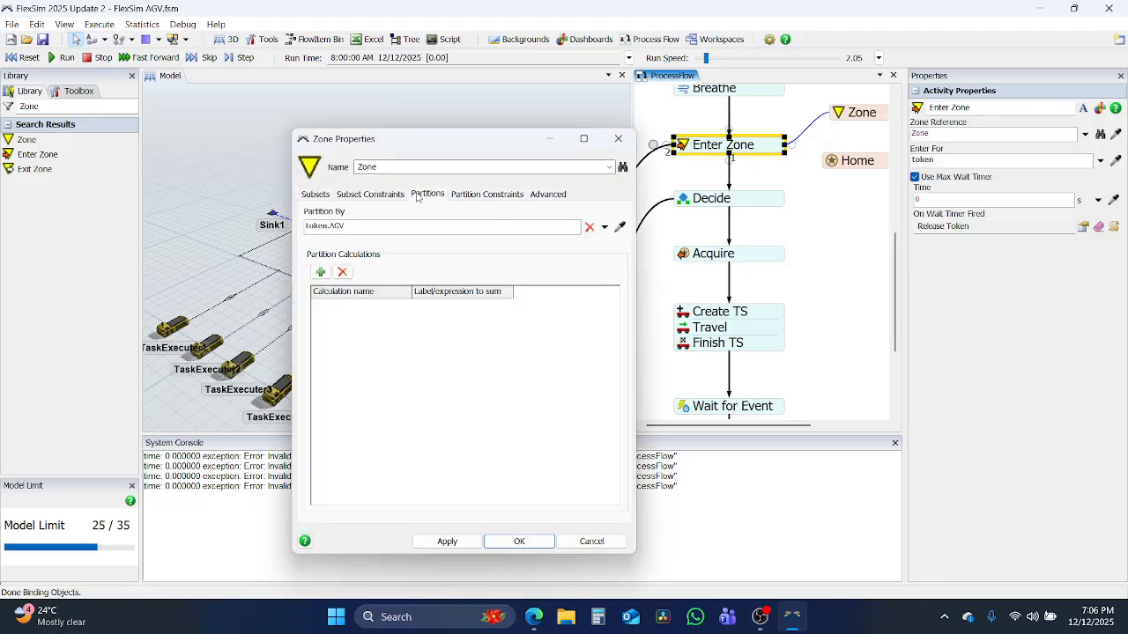
{"action": "left_click", "coordinate": [486, 194]}
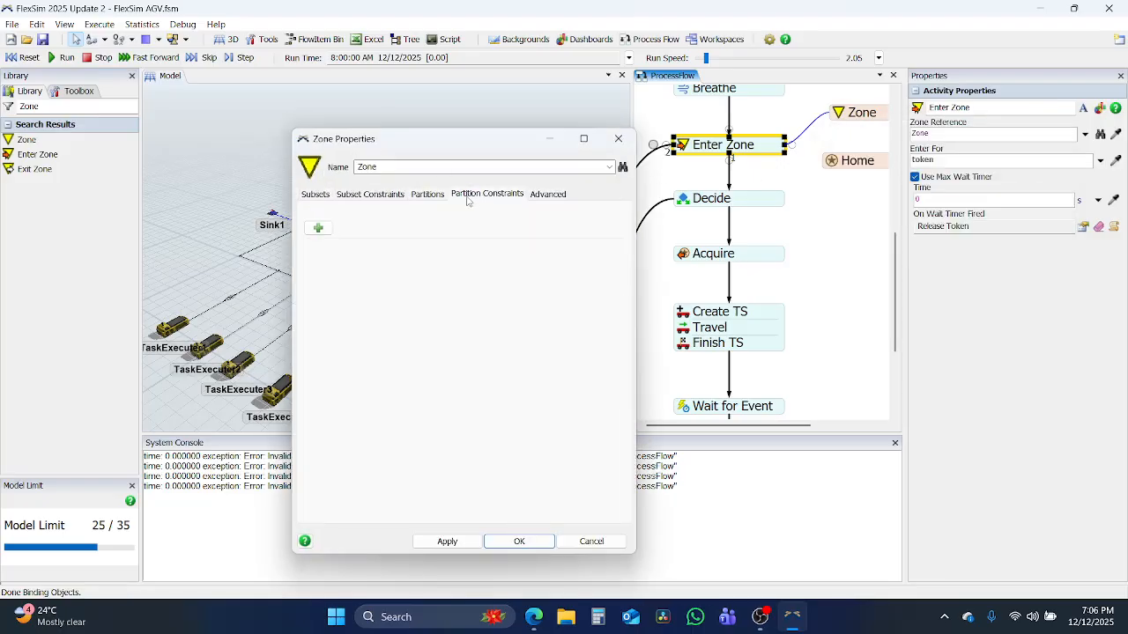
{"action": "left_click", "coordinate": [318, 227]}
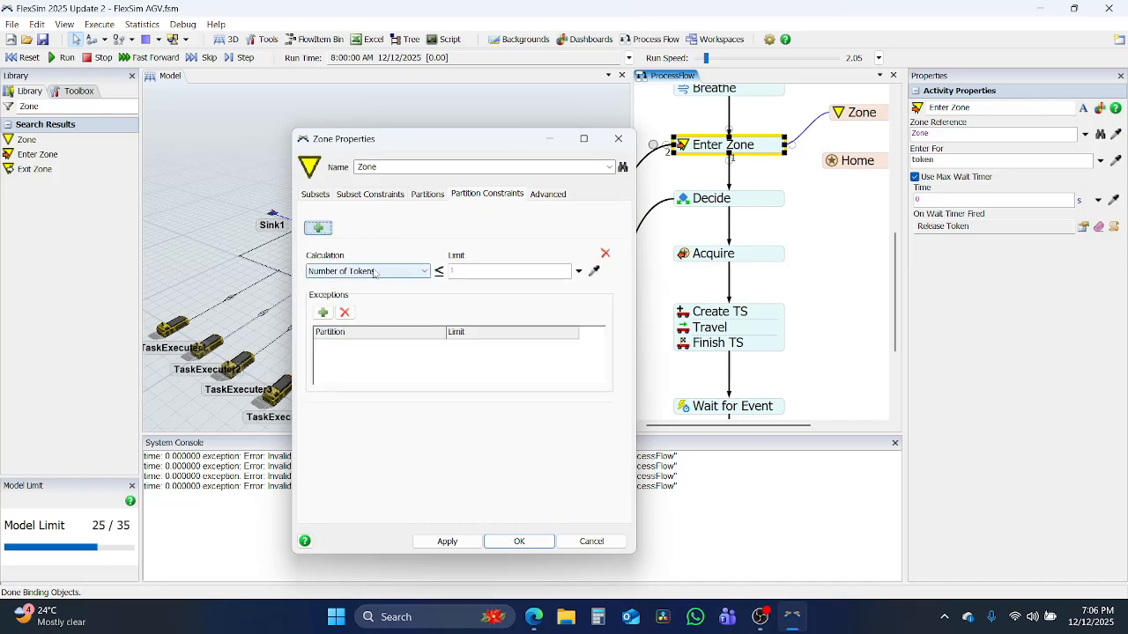
{"action": "left_click", "coordinate": [405, 275]}
{"action": "left_click", "coordinate": [392, 283]}
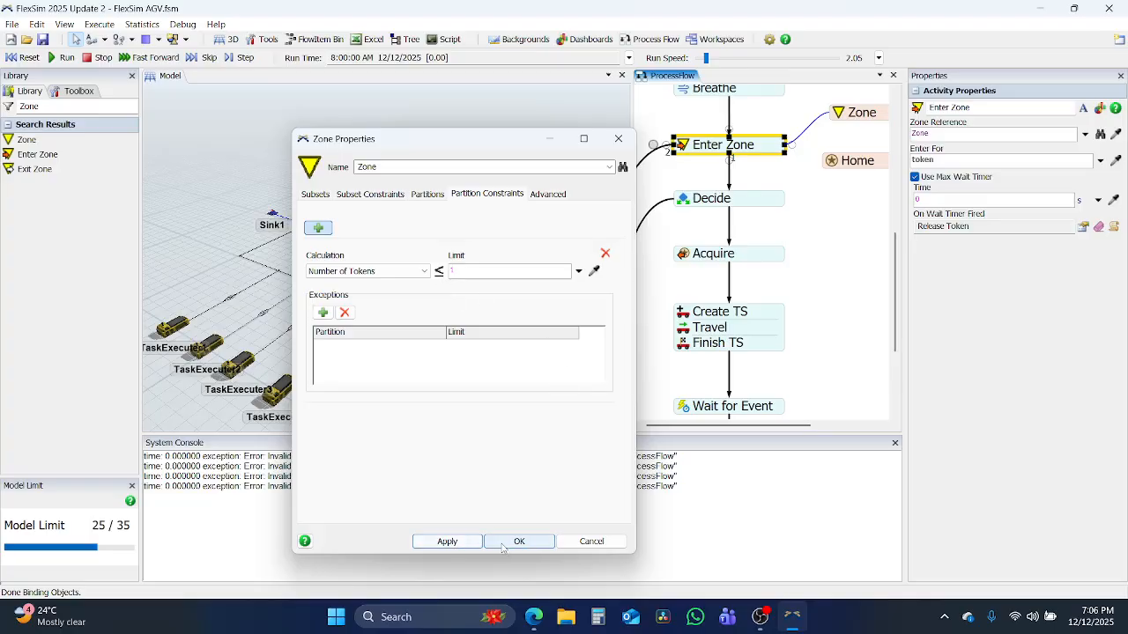
{"action": "left_click", "coordinate": [519, 540]}
Run the model to test the partition-constrained Zone, raising the run speed to about 93.56.
{"action": "left_click", "coordinate": [61, 58]}
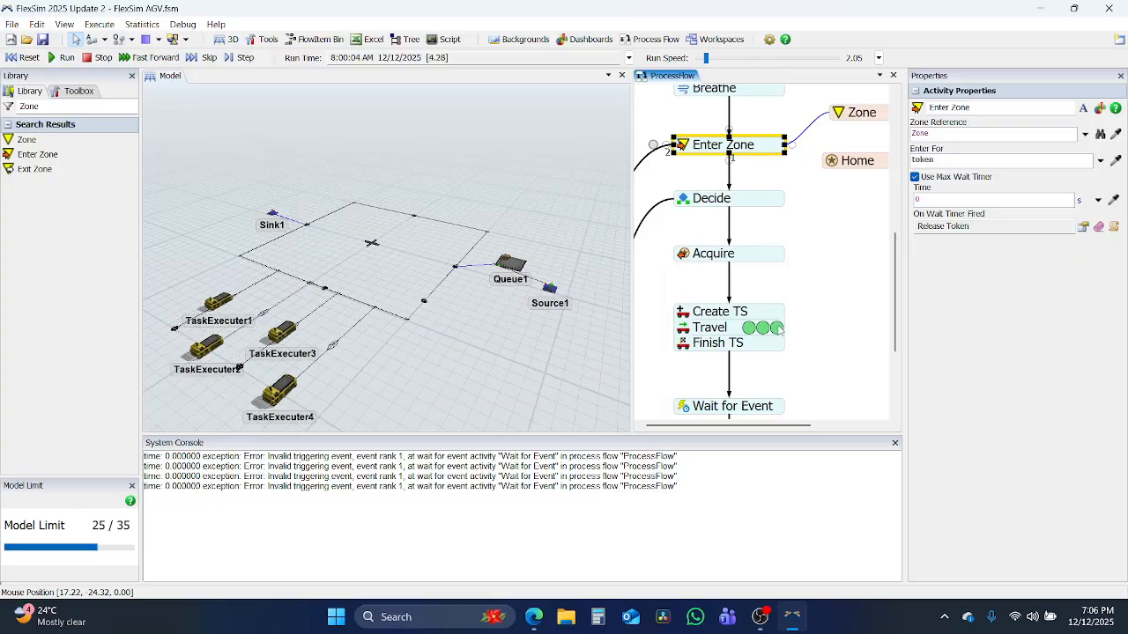
{"action": "scroll", "coordinate": [824, 248], "scroll_direction": "down", "scroll_amount": 3}
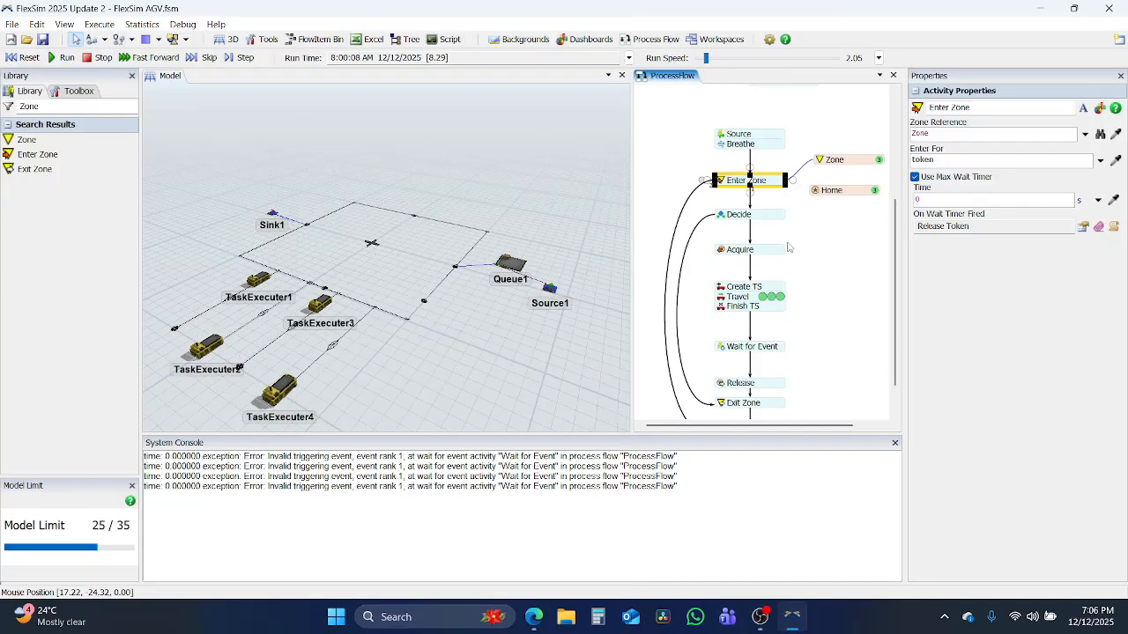
{"action": "scroll", "coordinate": [828, 290], "scroll_direction": "up", "scroll_amount": 2}
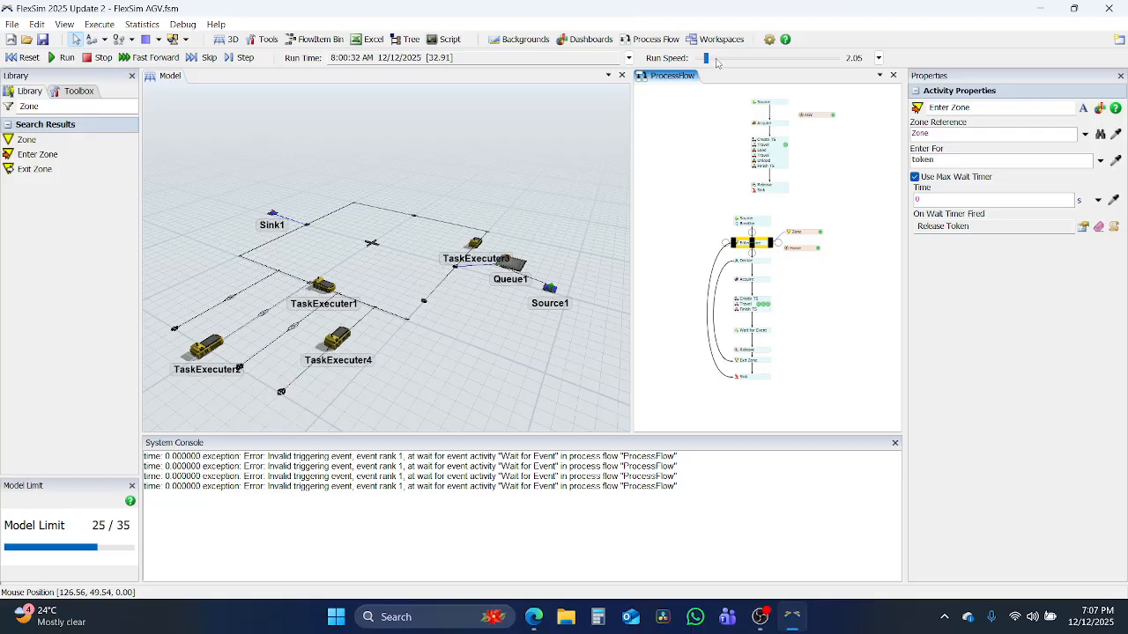
{"action": "left_click", "coordinate": [718, 59]}
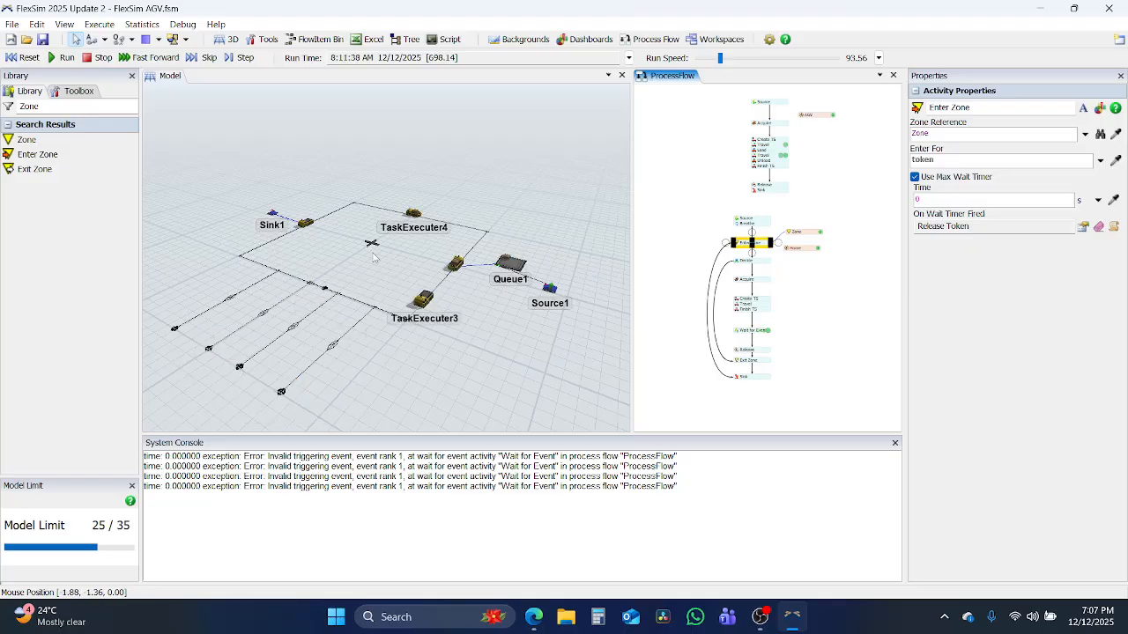
Watch the AGVs move between the loop and their Home locations in the running model, and reset the simulation.
{"action": "scroll", "coordinate": [372, 256], "scroll_direction": "up", "scroll_amount": 3}
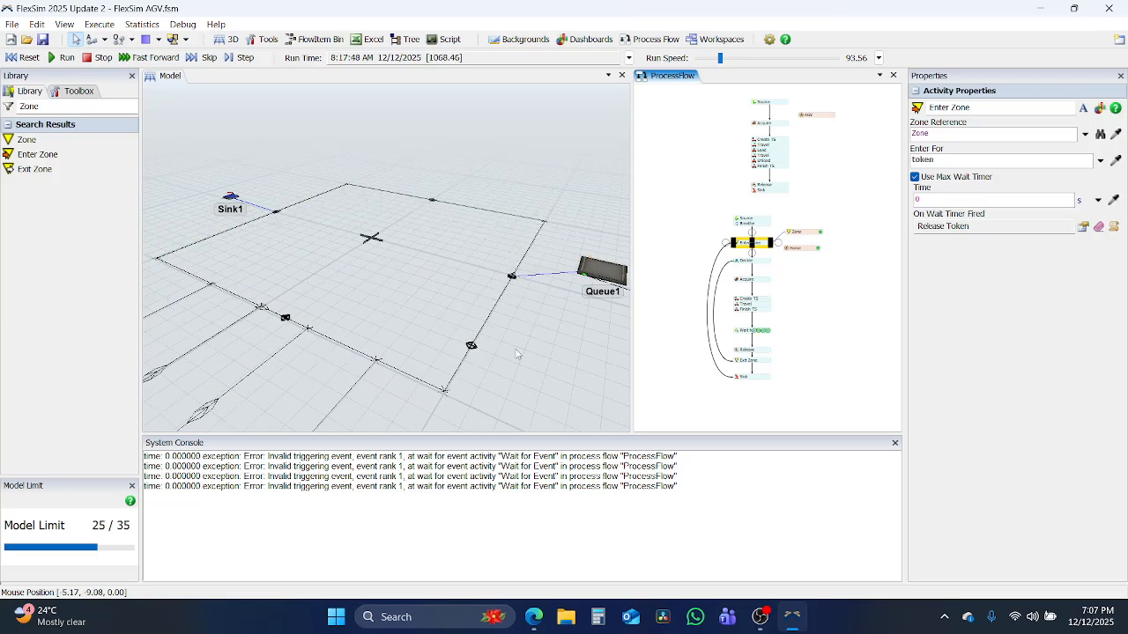
{"action": "left_click_drag", "start_coordinate": [520, 276], "coordinate": [542, 253]}
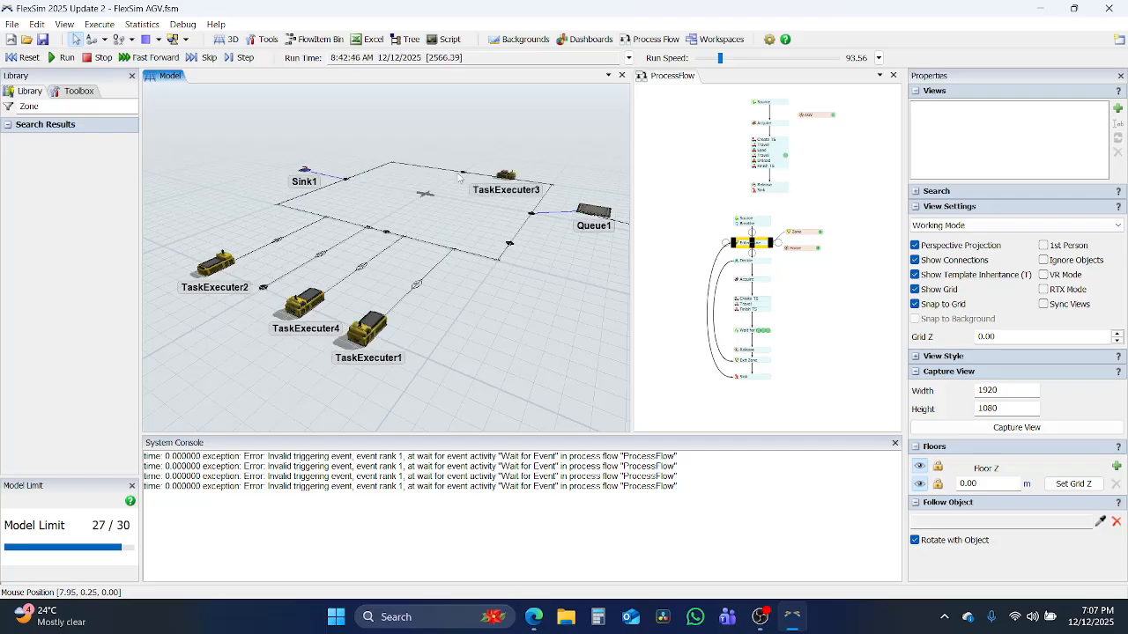
{"action": "left_click_drag", "start_coordinate": [537, 316], "coordinate": [508, 334]}
{"action": "left_click", "coordinate": [23, 57]}
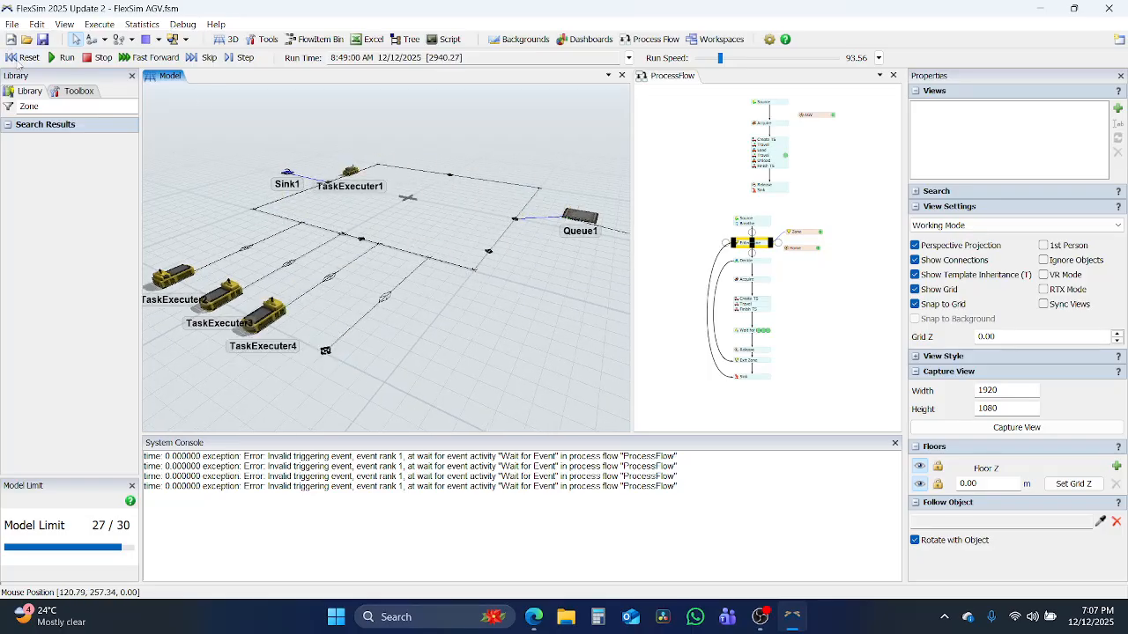
Review the process flow from the AGV task sequence block through the Enter Zone, Decide, Acquire and Exit Zone logic alongside the reset AGV layout.
{"action": "left_click_drag", "start_coordinate": [547, 302], "coordinate": [711, 208]}
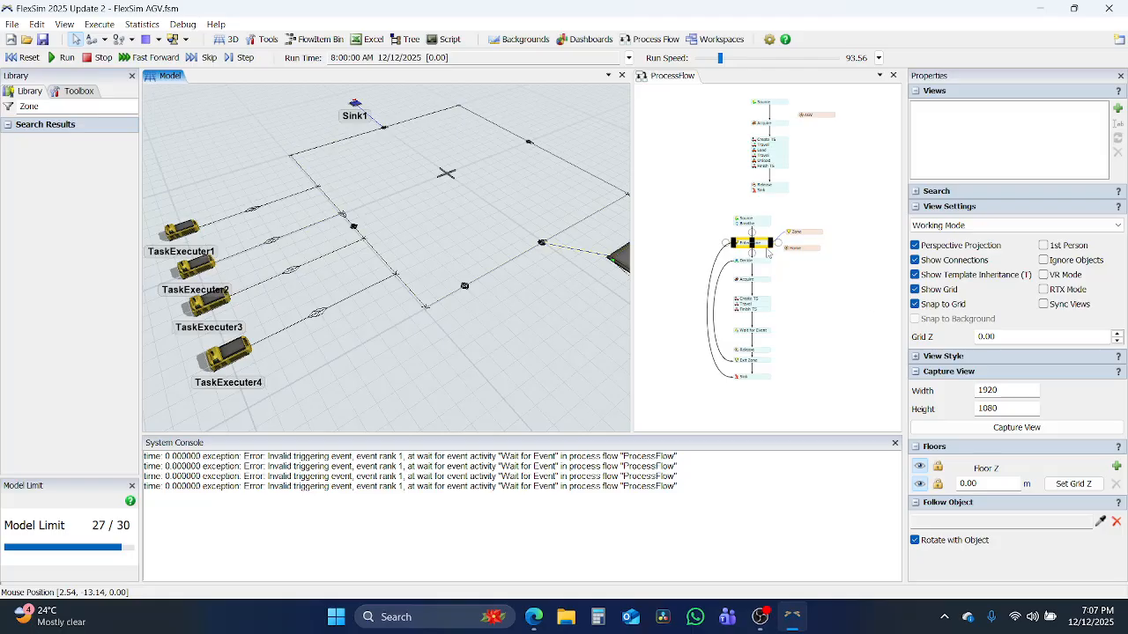
{"action": "scroll", "coordinate": [759, 250], "scroll_direction": "up", "scroll_amount": 4}
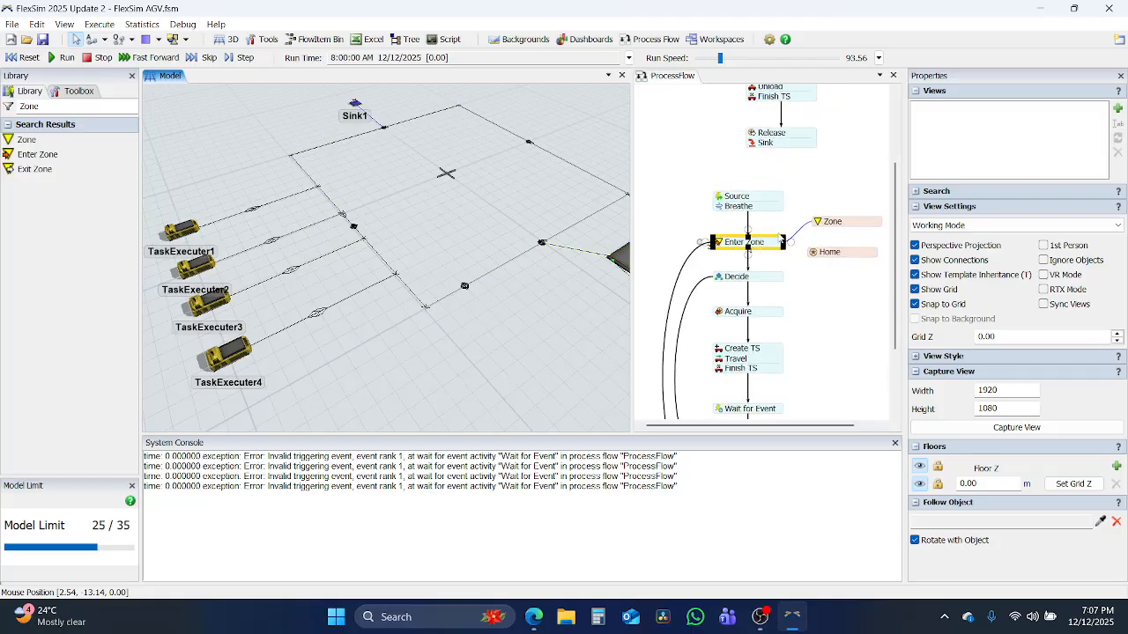
{"action": "left_click", "coordinate": [747, 227]}
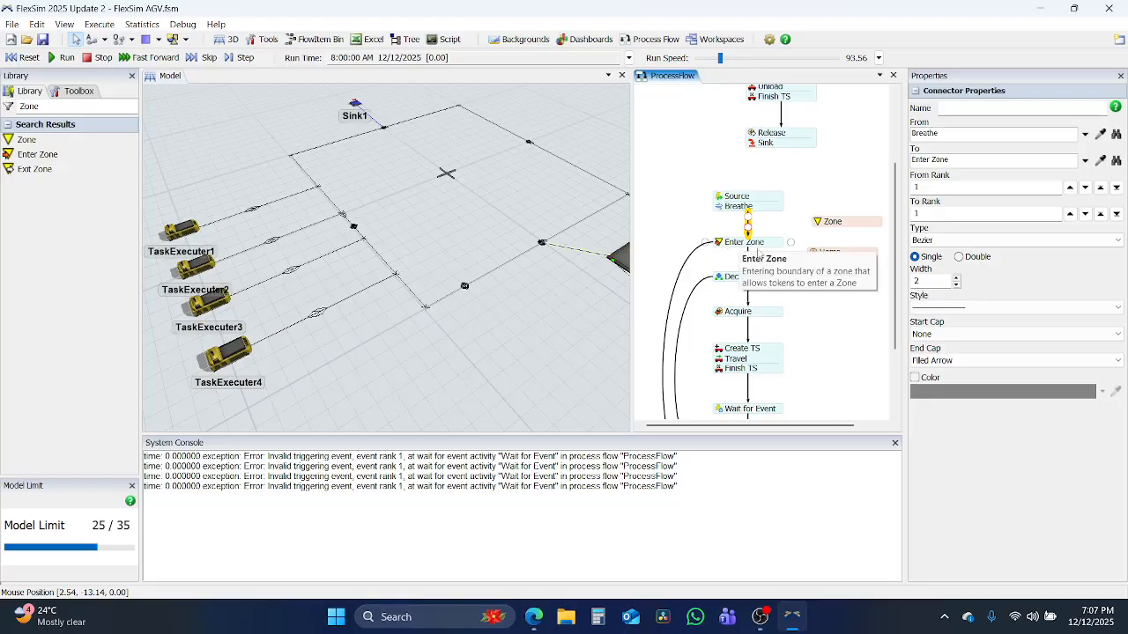
{"action": "left_click_drag", "start_coordinate": [823, 324], "coordinate": [837, 209]}
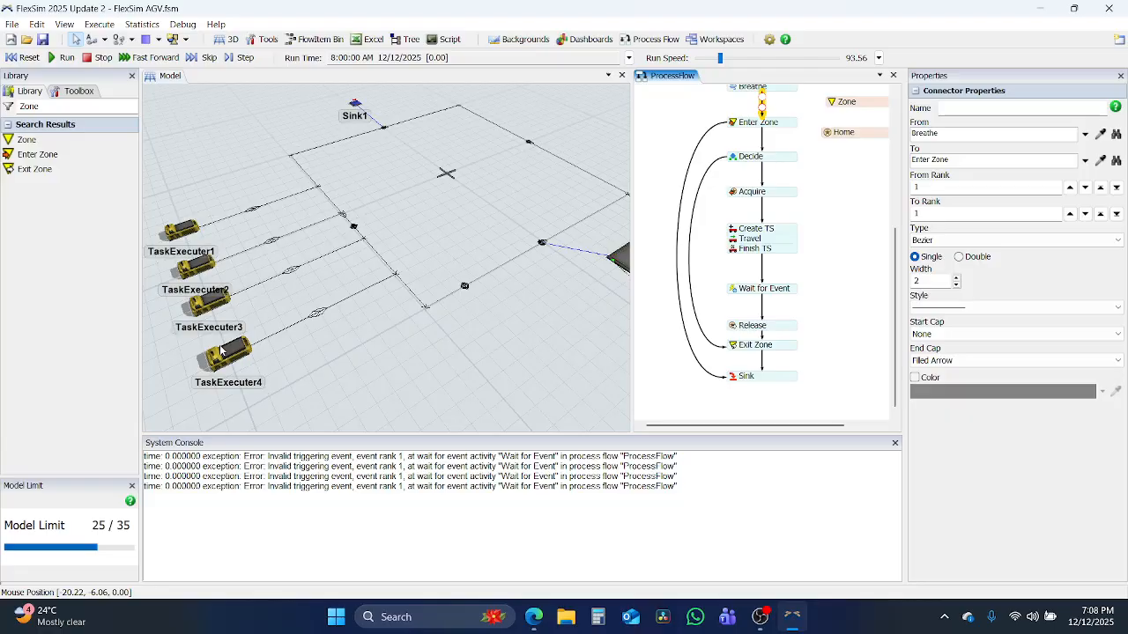
{"action": "left_click_drag", "start_coordinate": [850, 217], "coordinate": [822, 467]}
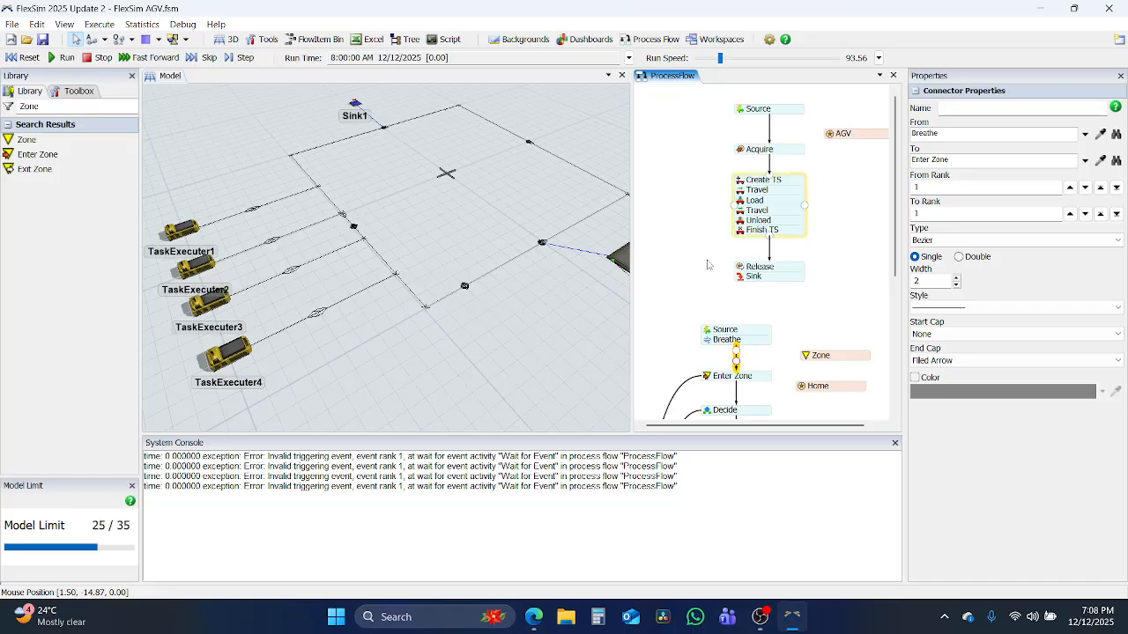
{"action": "left_click_drag", "start_coordinate": [846, 269], "coordinate": [863, 91]}
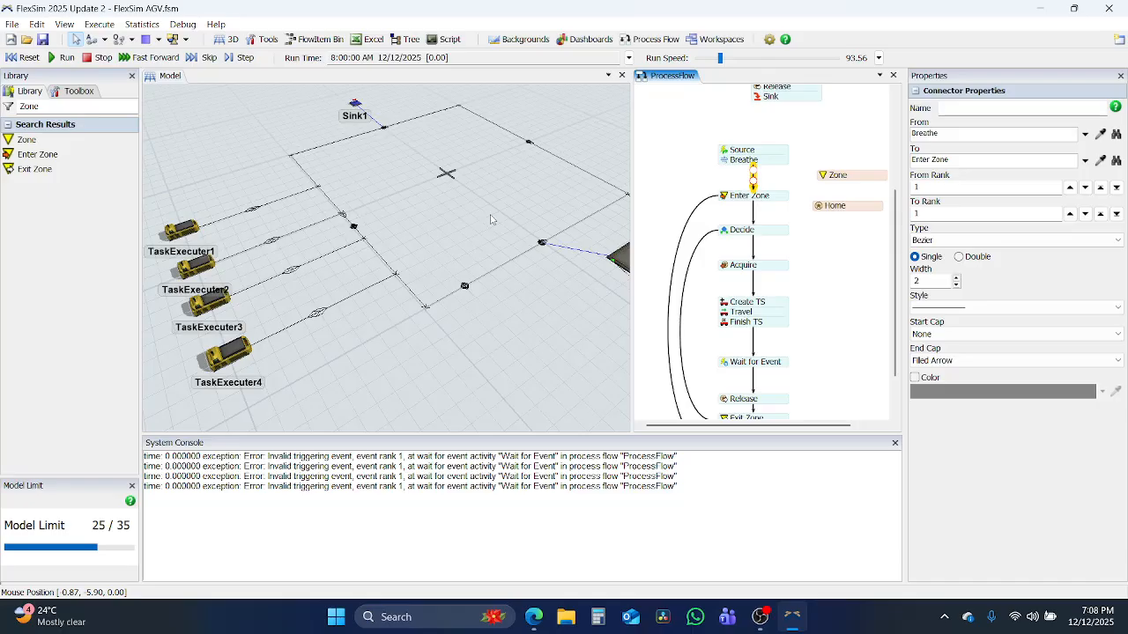
{"action": "scroll", "coordinate": [469, 301], "scroll_direction": "down", "scroll_amount": 3}
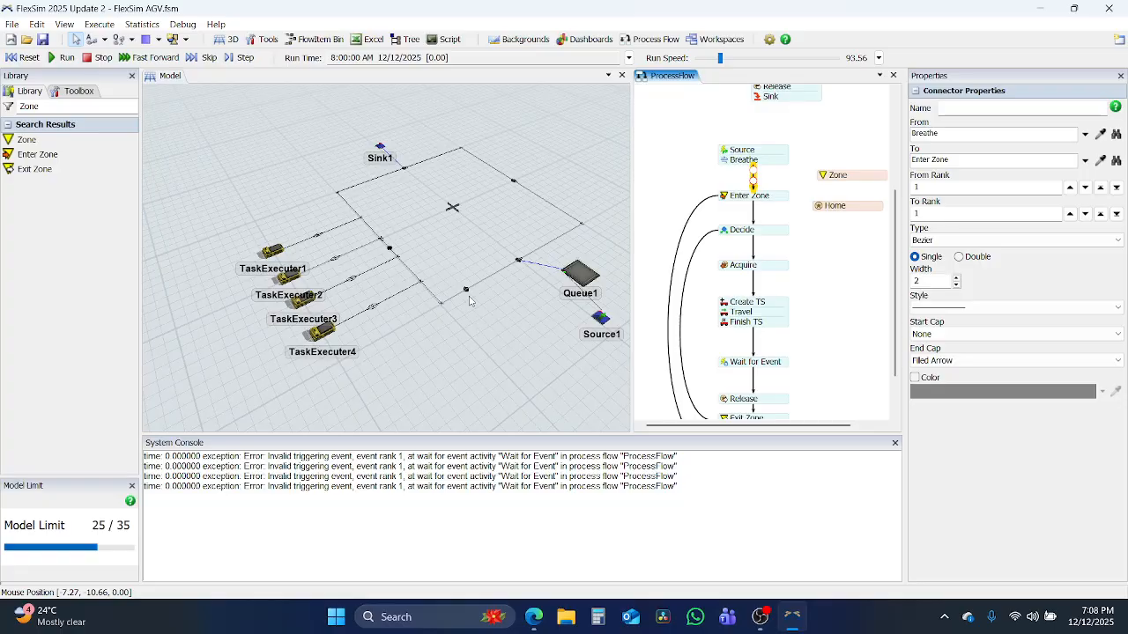